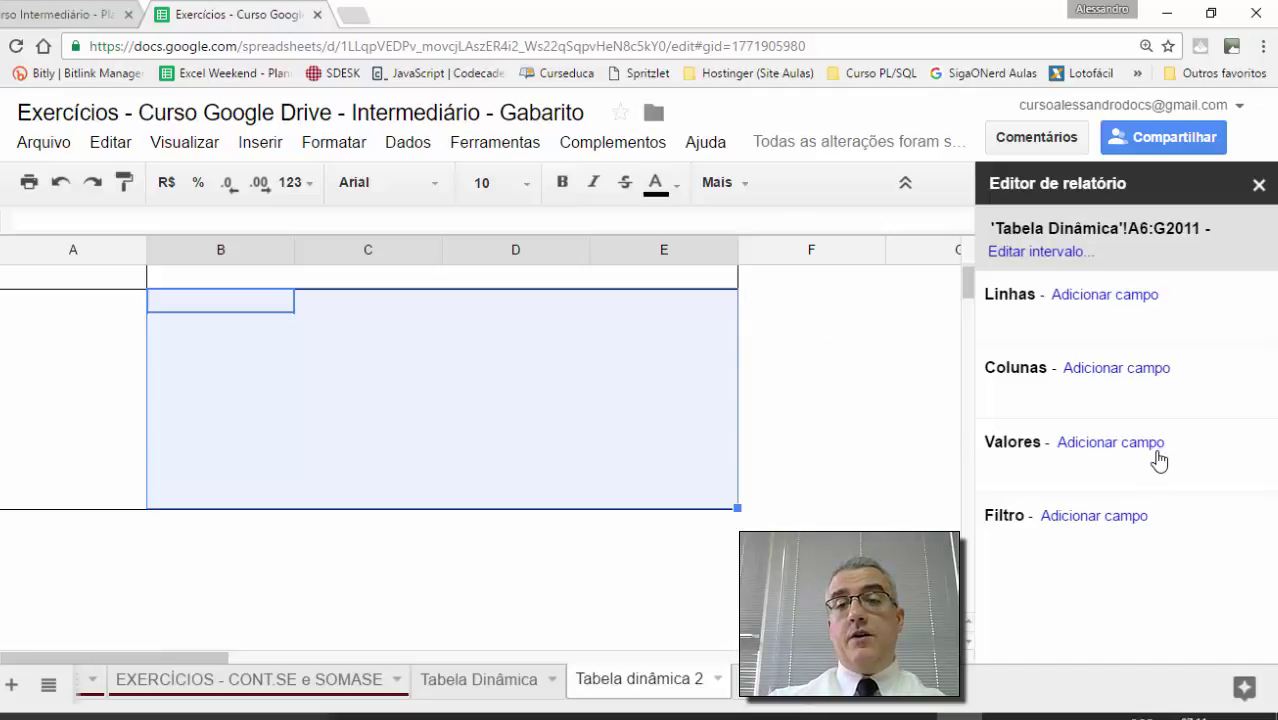
# Add the VALOR field to the pivot table's values, summarised by SUM, and check the available summary functions.
pyautogui.click(1128, 443)
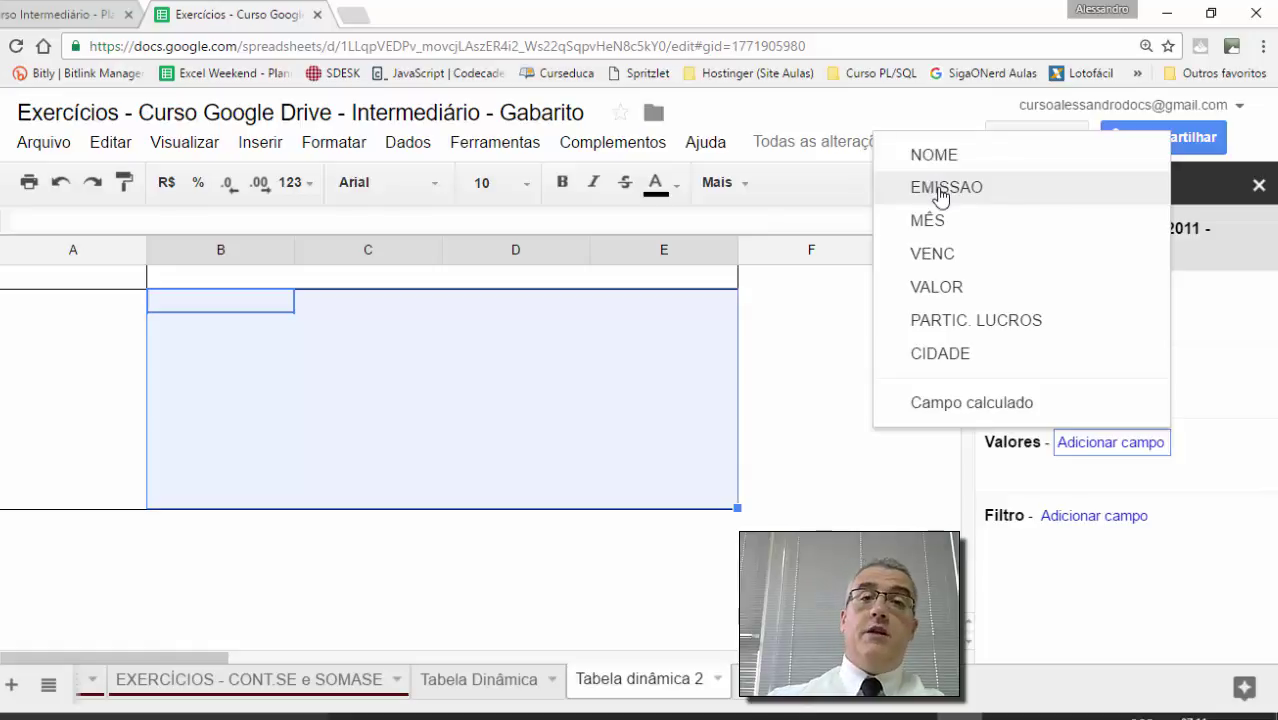
pyautogui.click(948, 291)
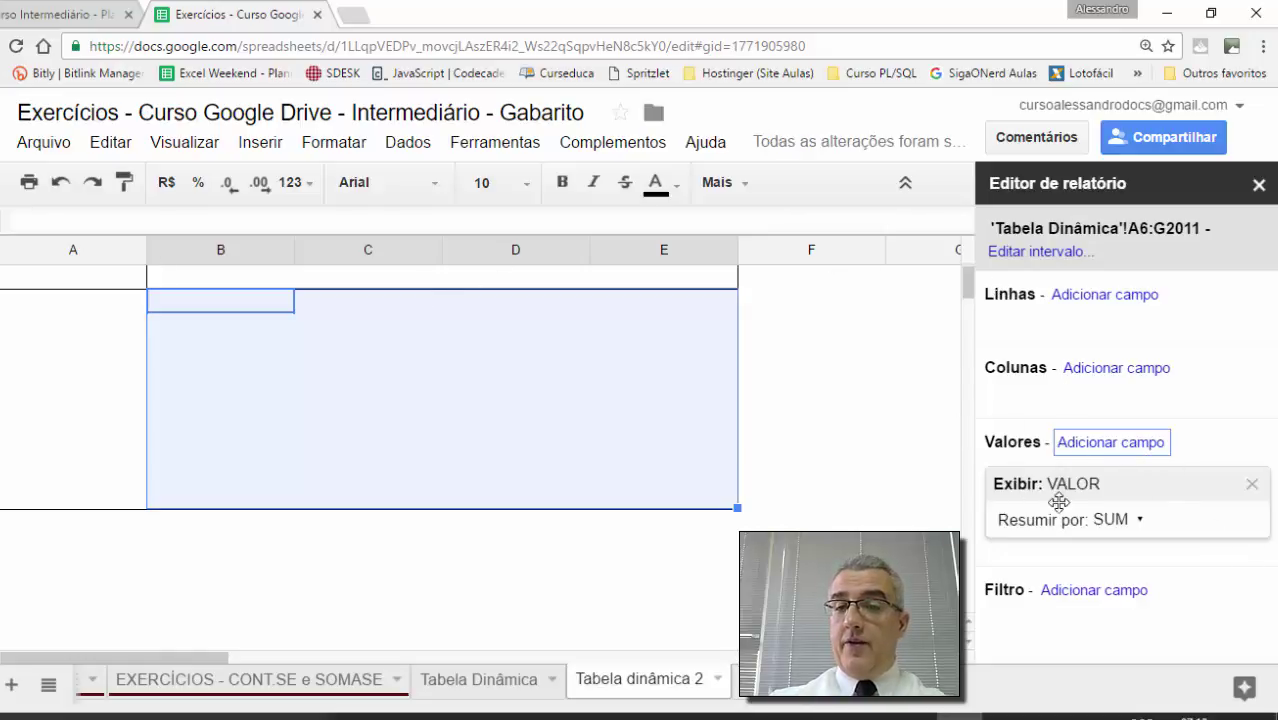
pyautogui.click(1133, 522)
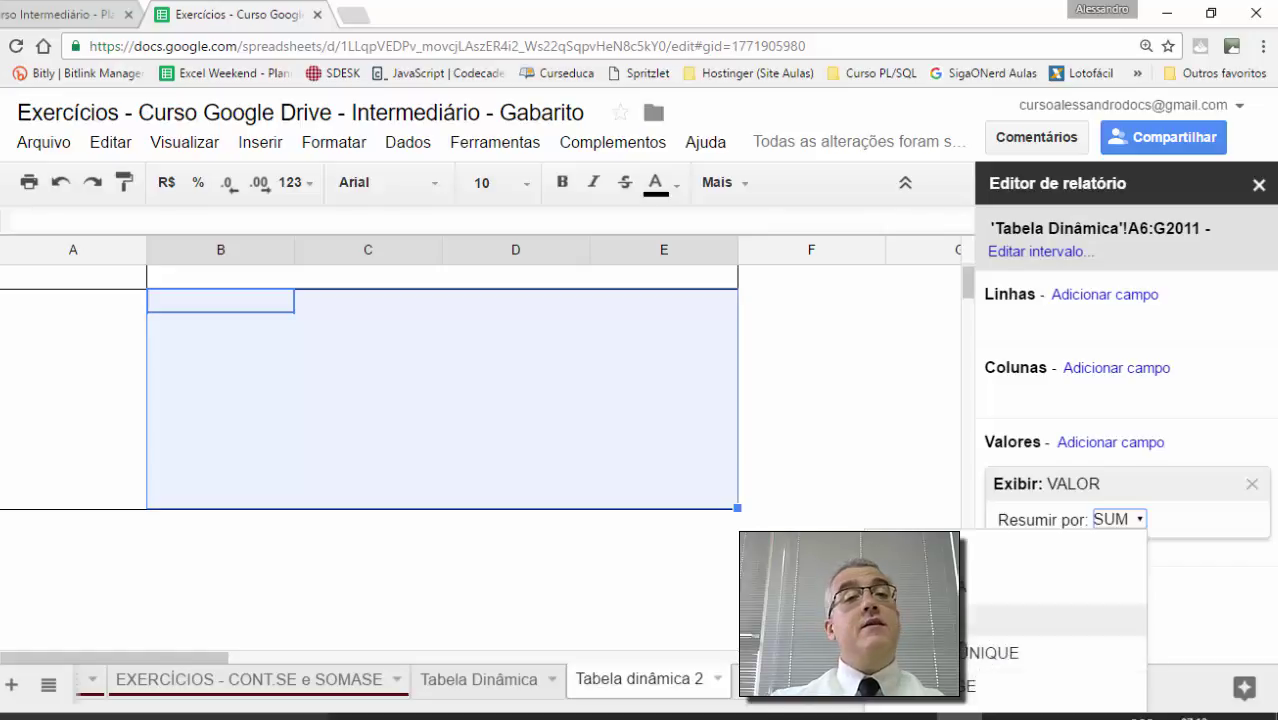
pyautogui.click(1203, 516)
pyautogui.click(918, 506)
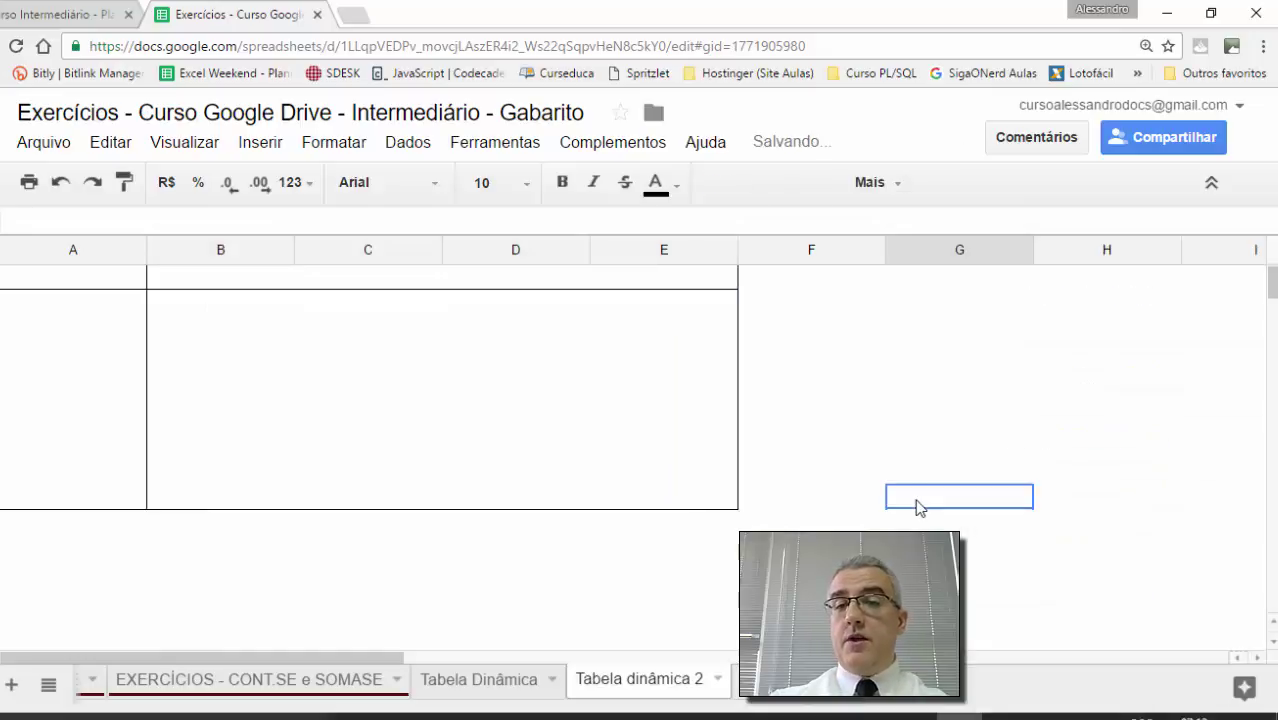
pyautogui.click(385, 366)
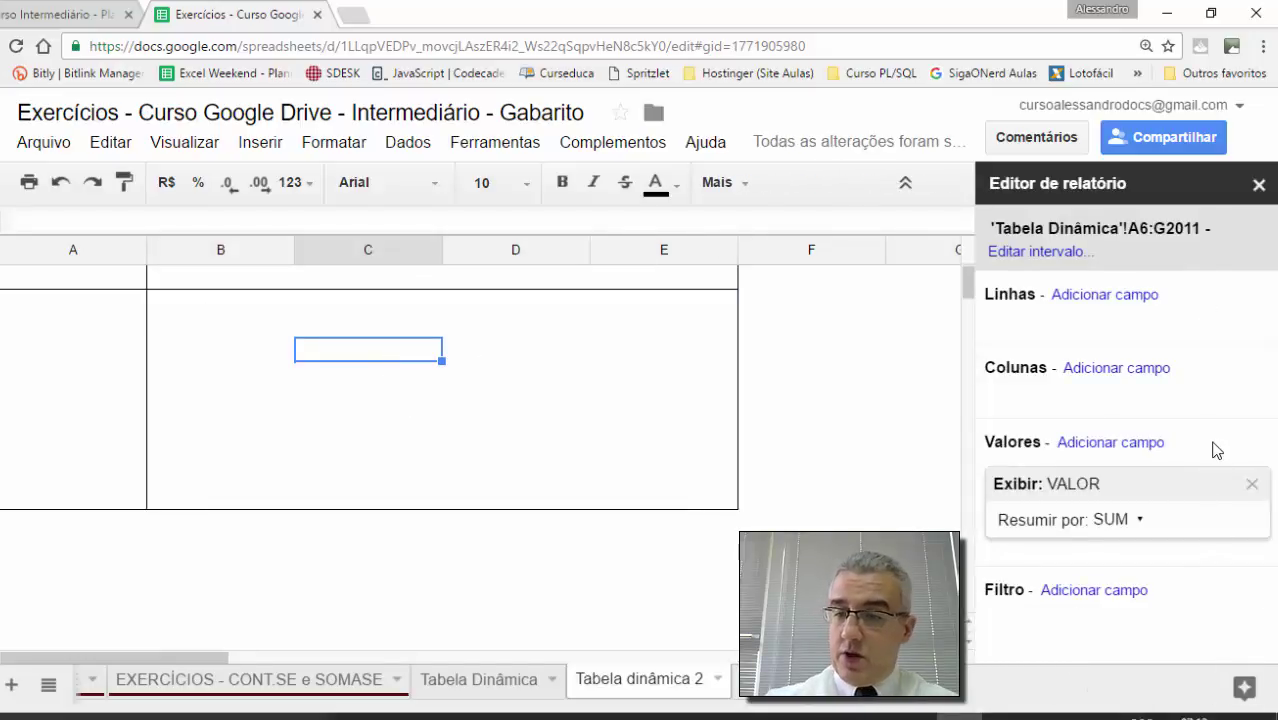
pyautogui.hotkey('ctrl', '-')
pyautogui.hotkey('ctrl', '-')
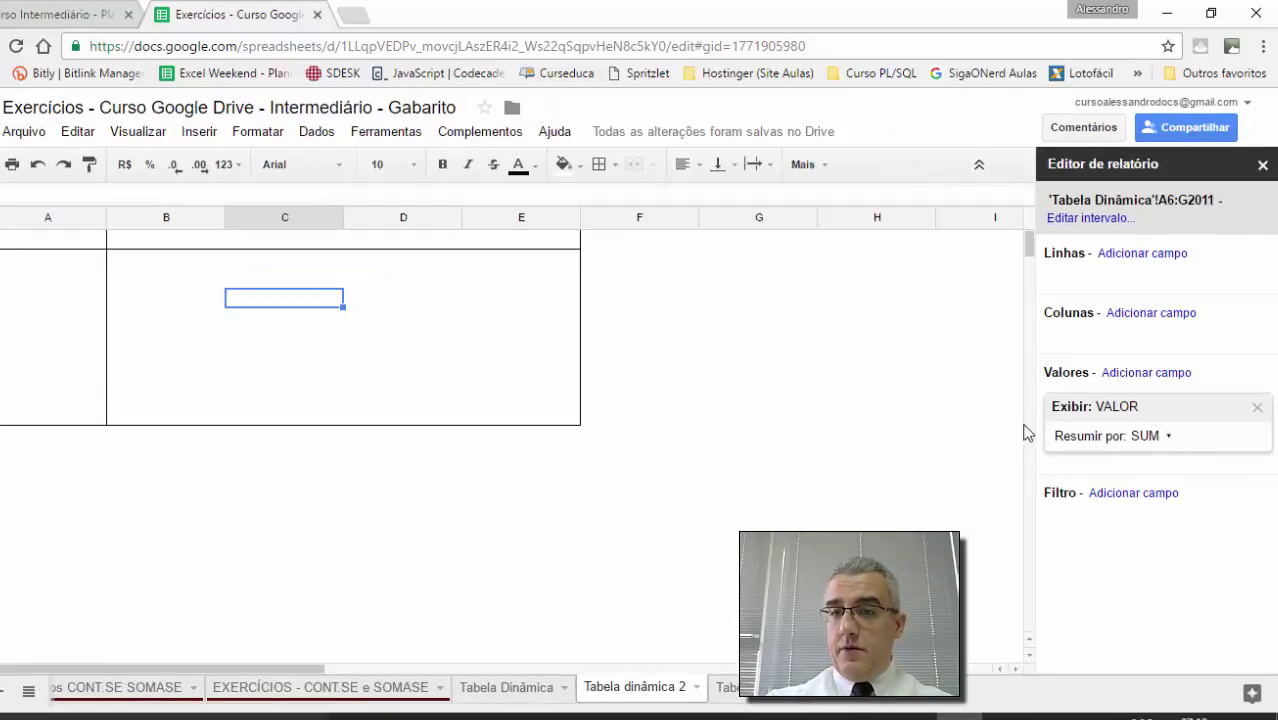
pyautogui.click(995, 434)
pyautogui.click(506, 300)
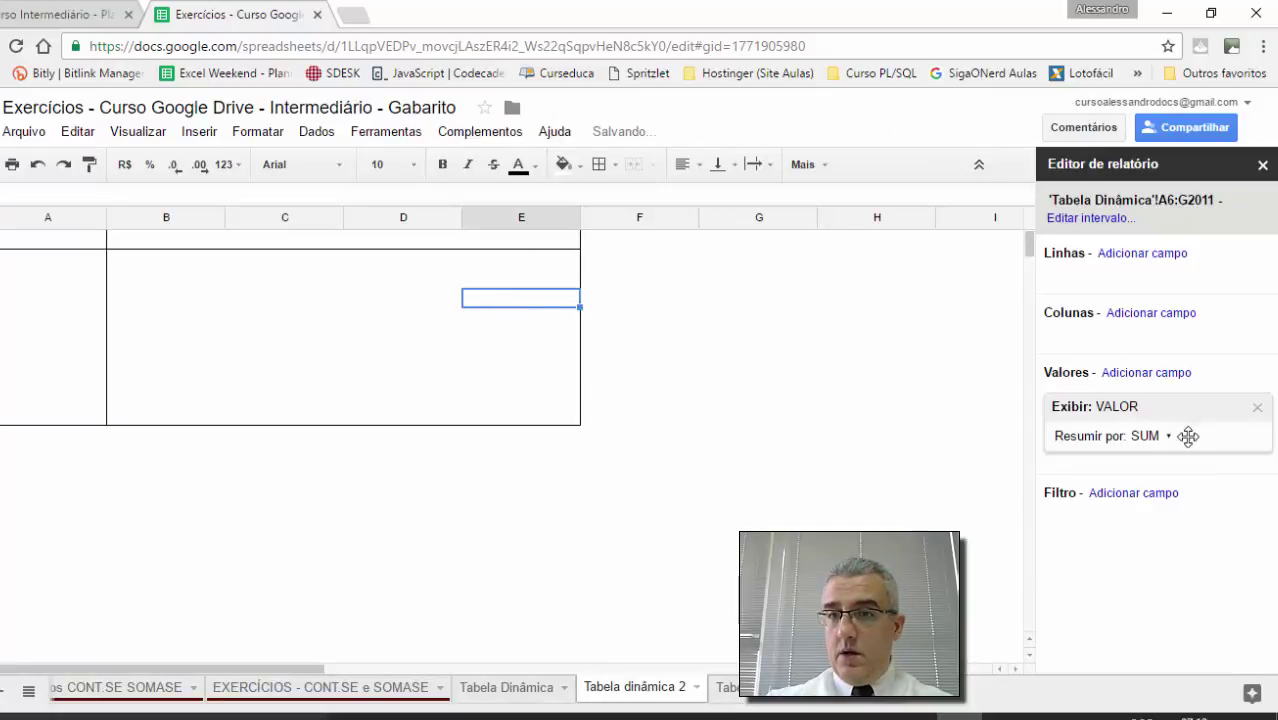
pyautogui.click(526, 320)
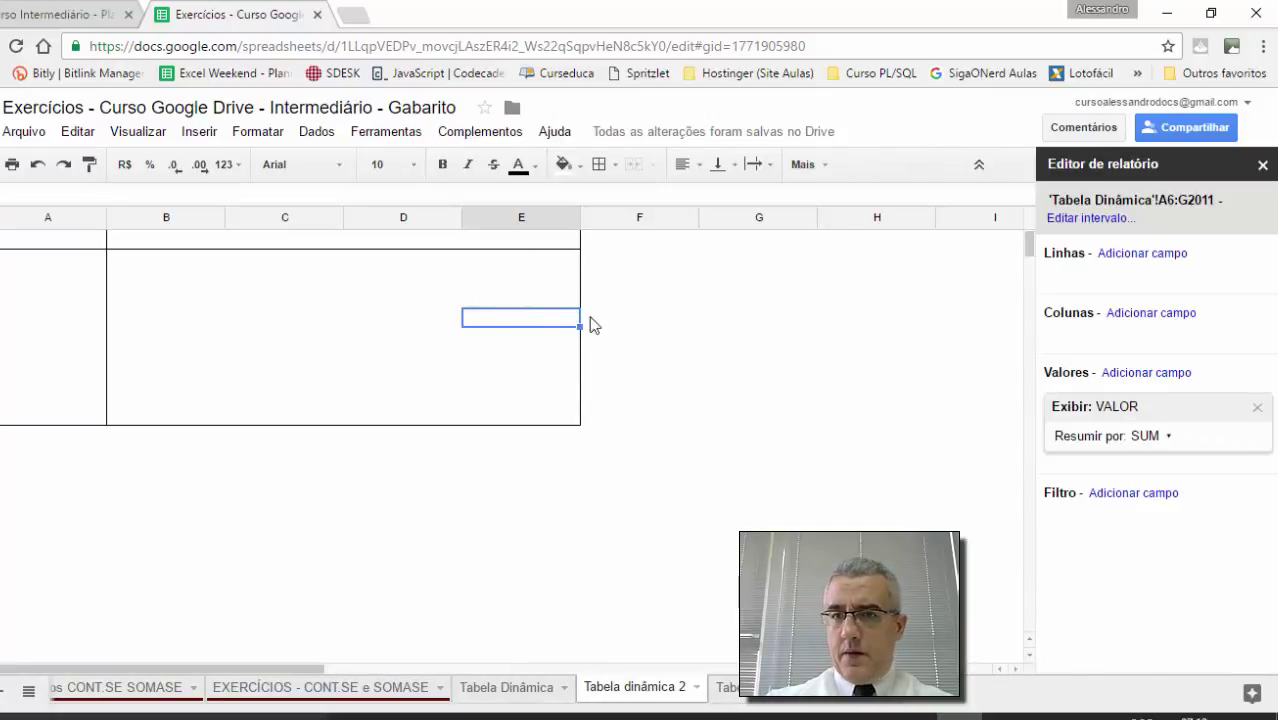
pyautogui.click(1150, 312)
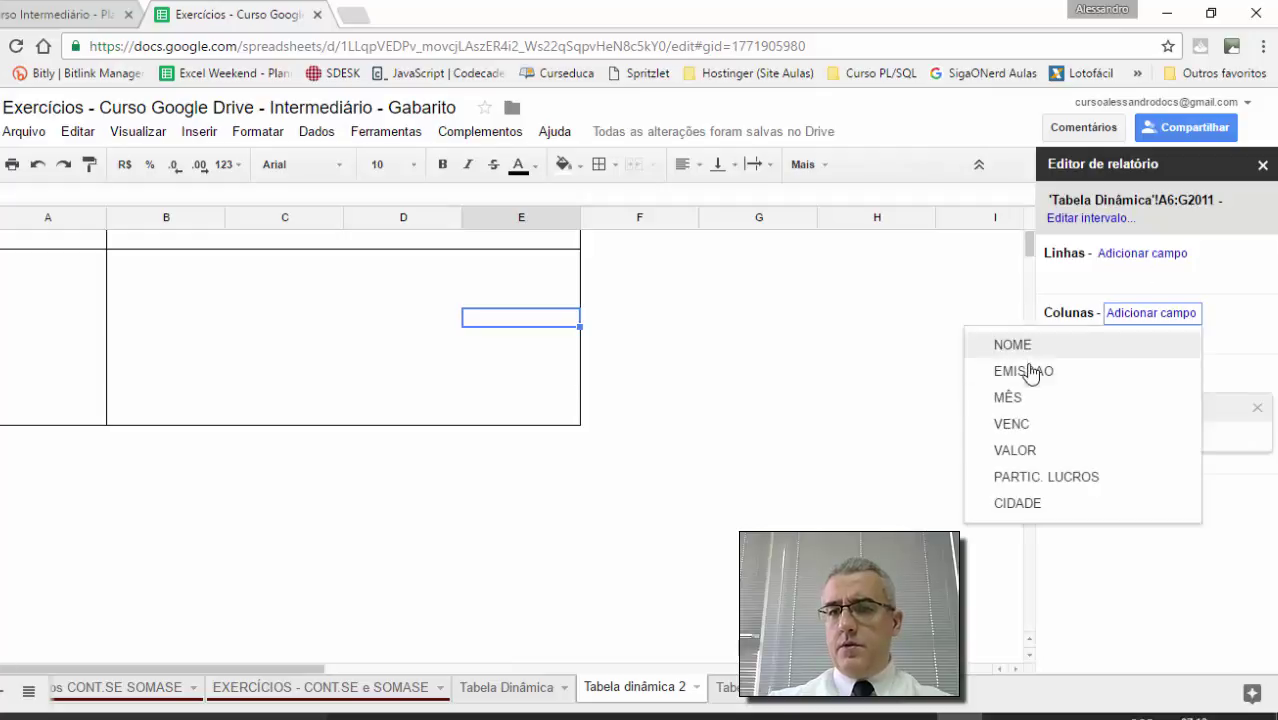
pyautogui.click(1120, 503)
pyautogui.click(1257, 347)
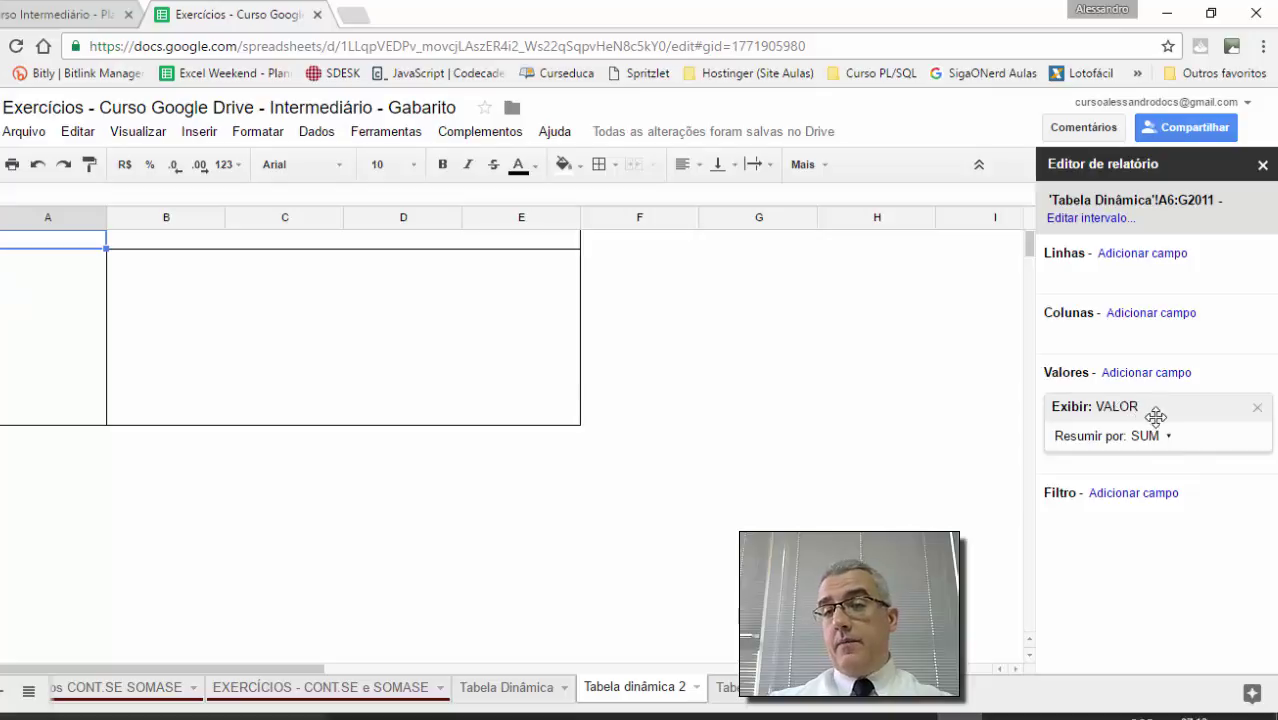
# Group the pivot table's rows by CIDADE and summarise VALOR by AVERAGE.
pyautogui.click(1118, 262)
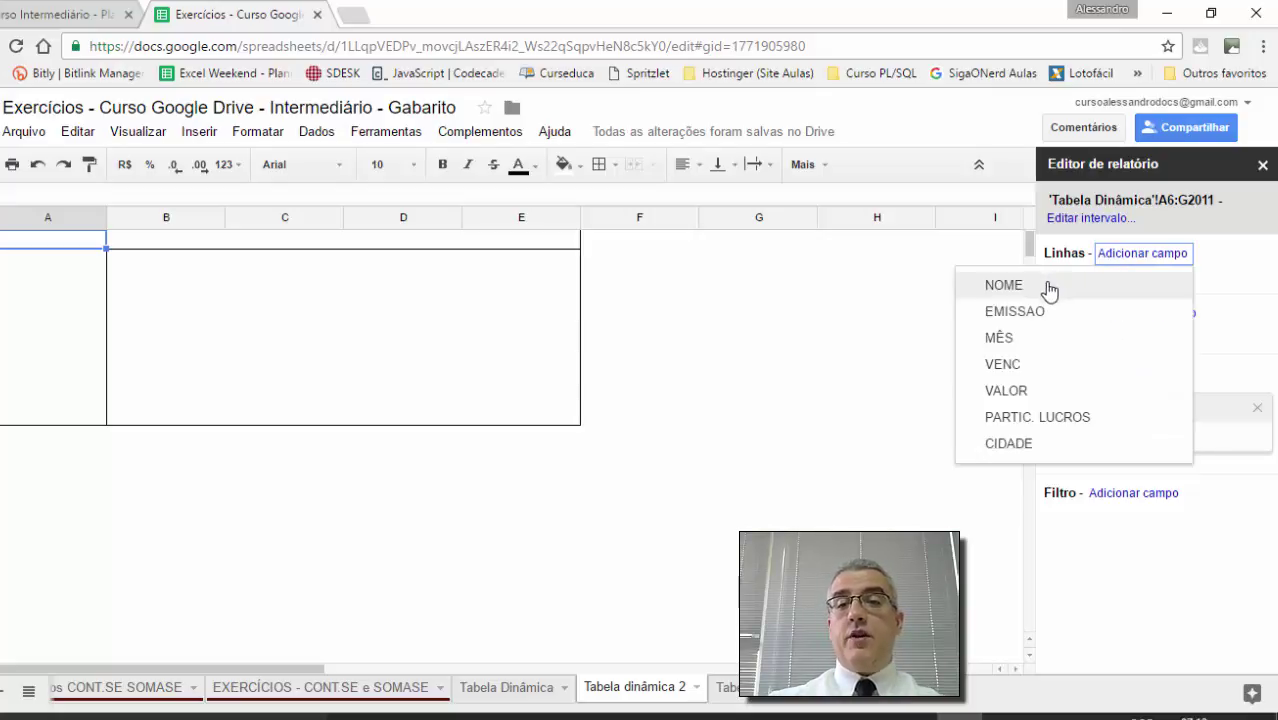
pyautogui.click(1030, 444)
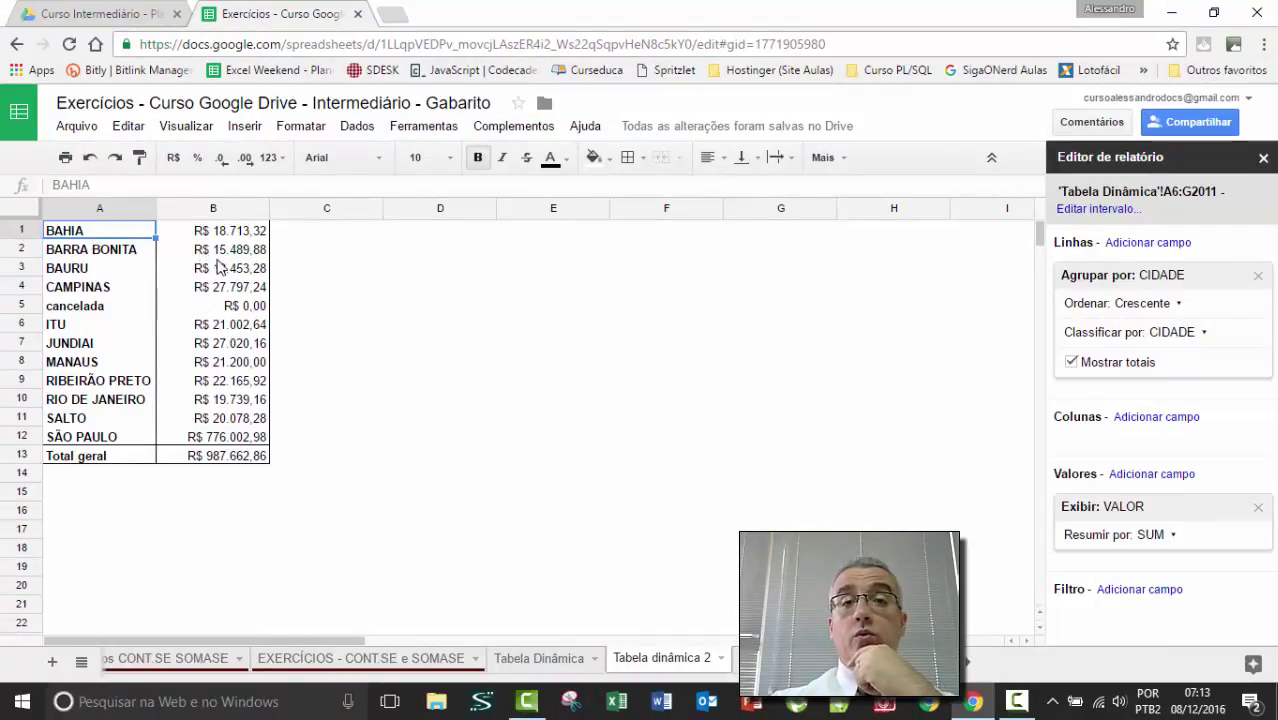
pyautogui.click(1149, 536)
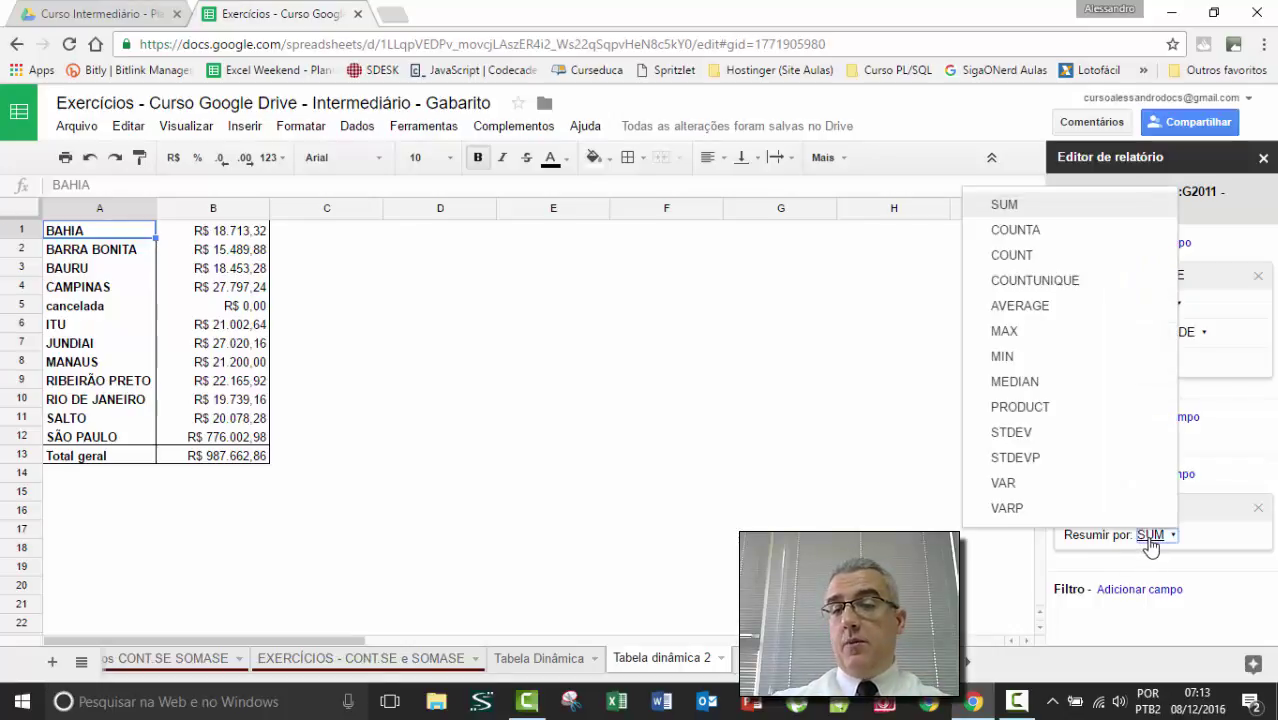
pyautogui.click(1068, 312)
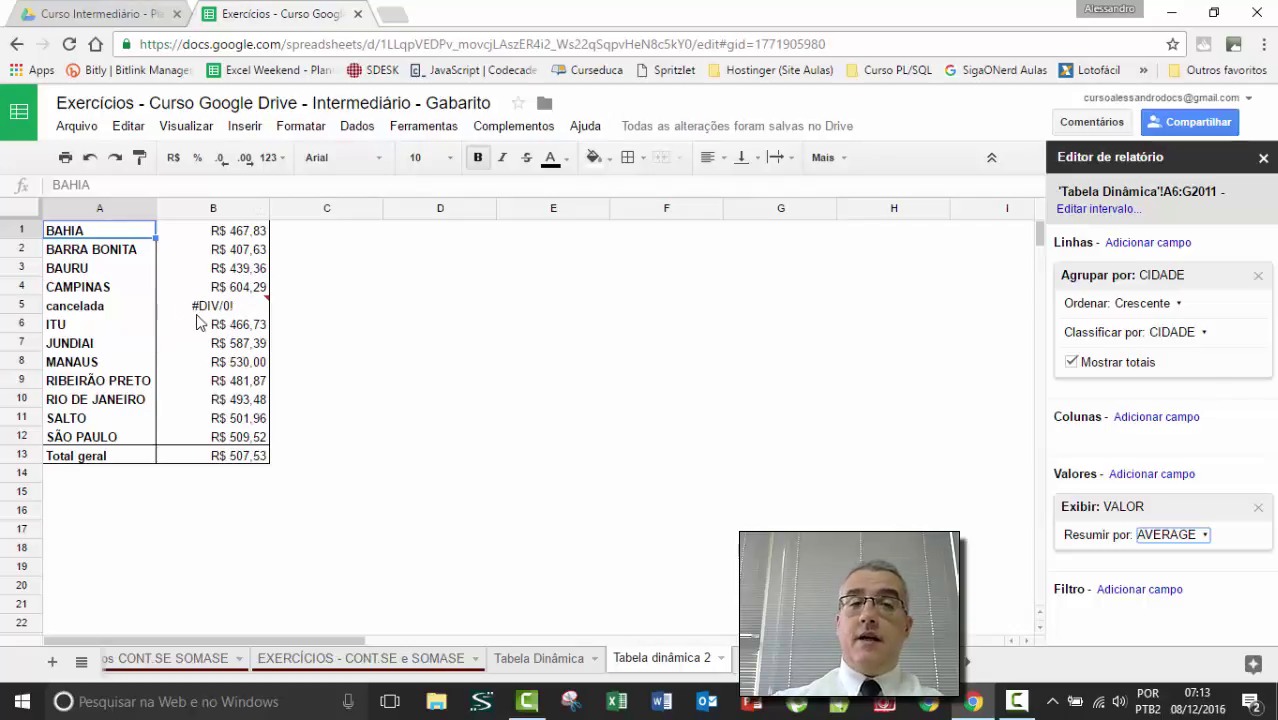
# Add a CIDADE filter to the pivot table that excludes the cancelada item.
pyautogui.moveTo(192, 310)
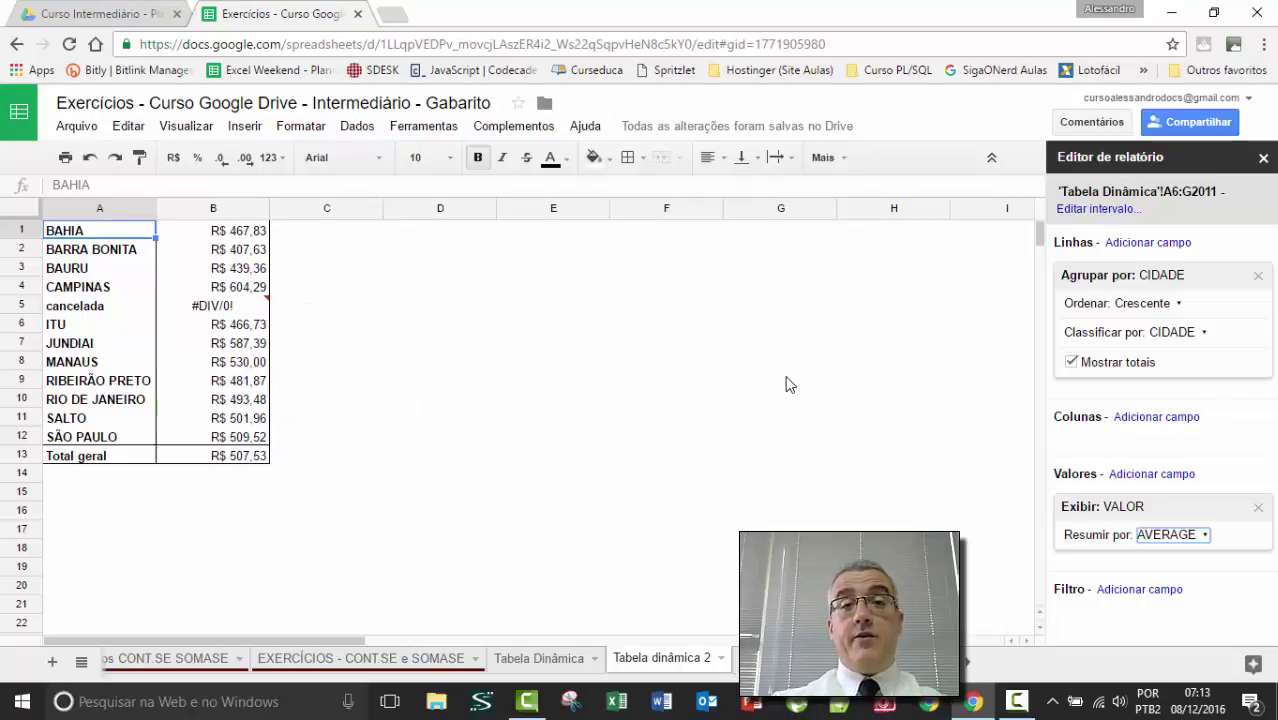
pyautogui.click(88, 316)
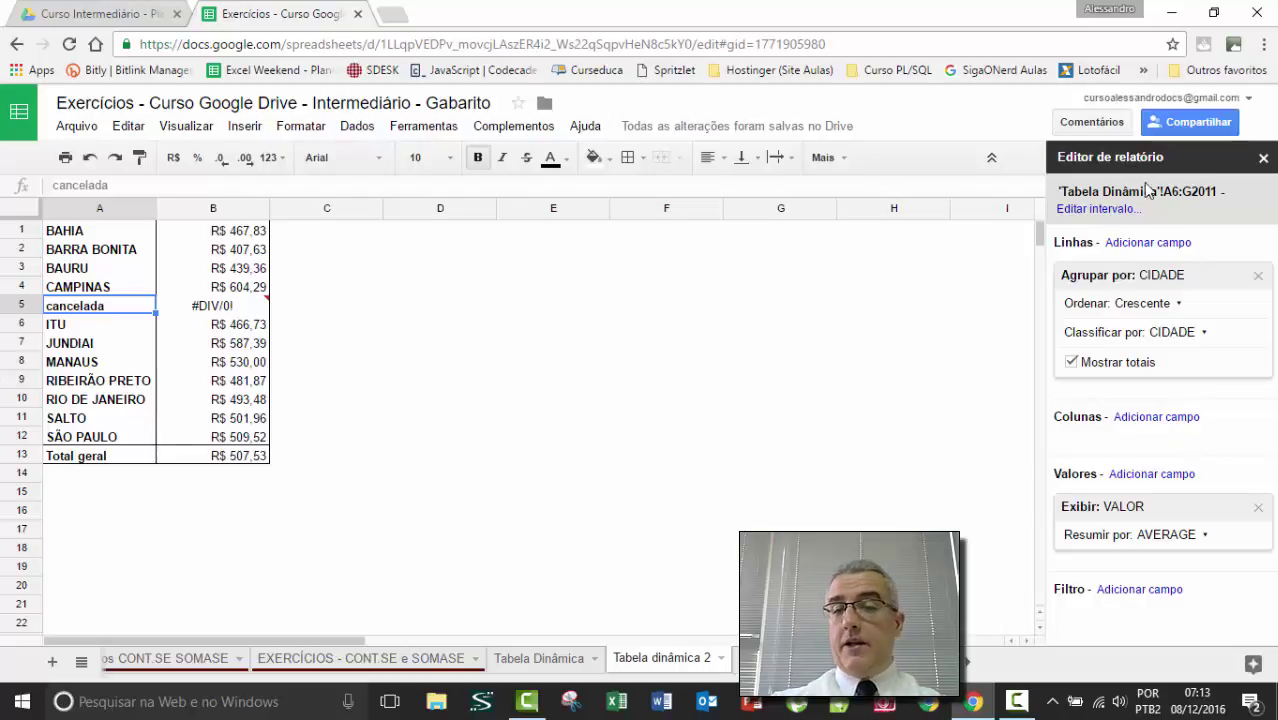
pyautogui.click(1139, 590)
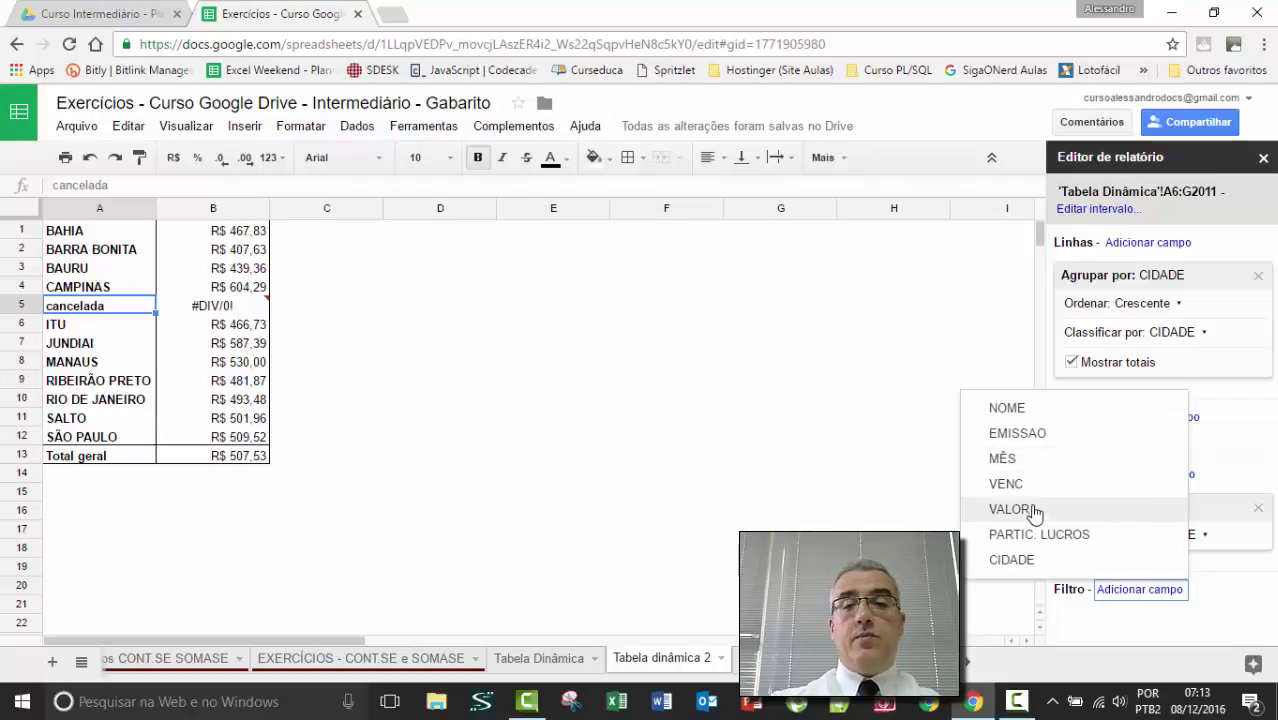
pyautogui.click(1005, 559)
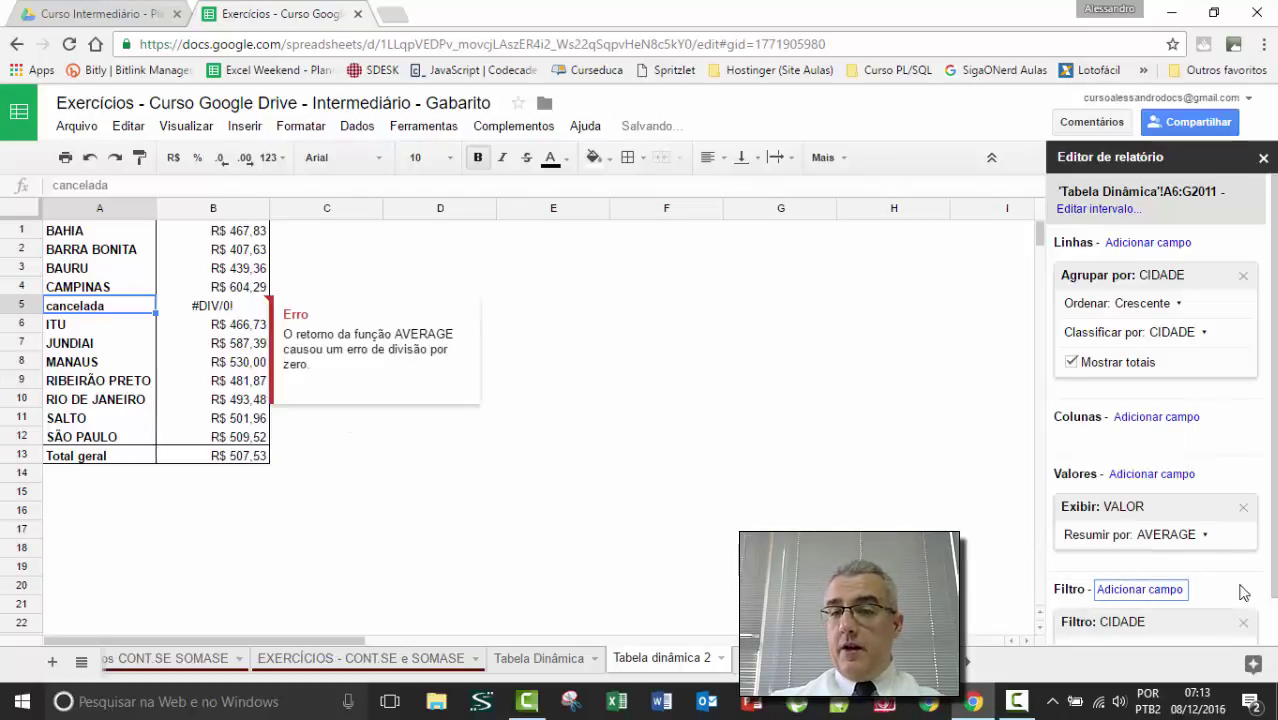
pyautogui.scroll(-1, 1140, 575)
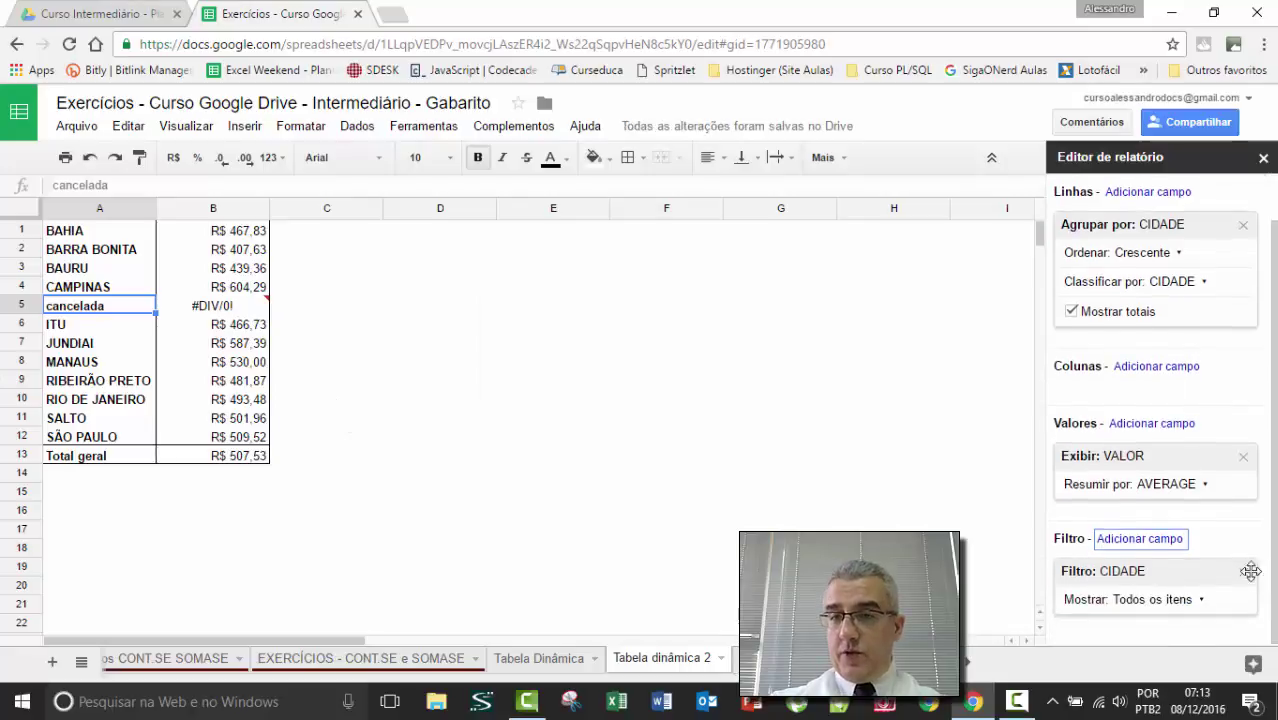
pyautogui.click(1150, 602)
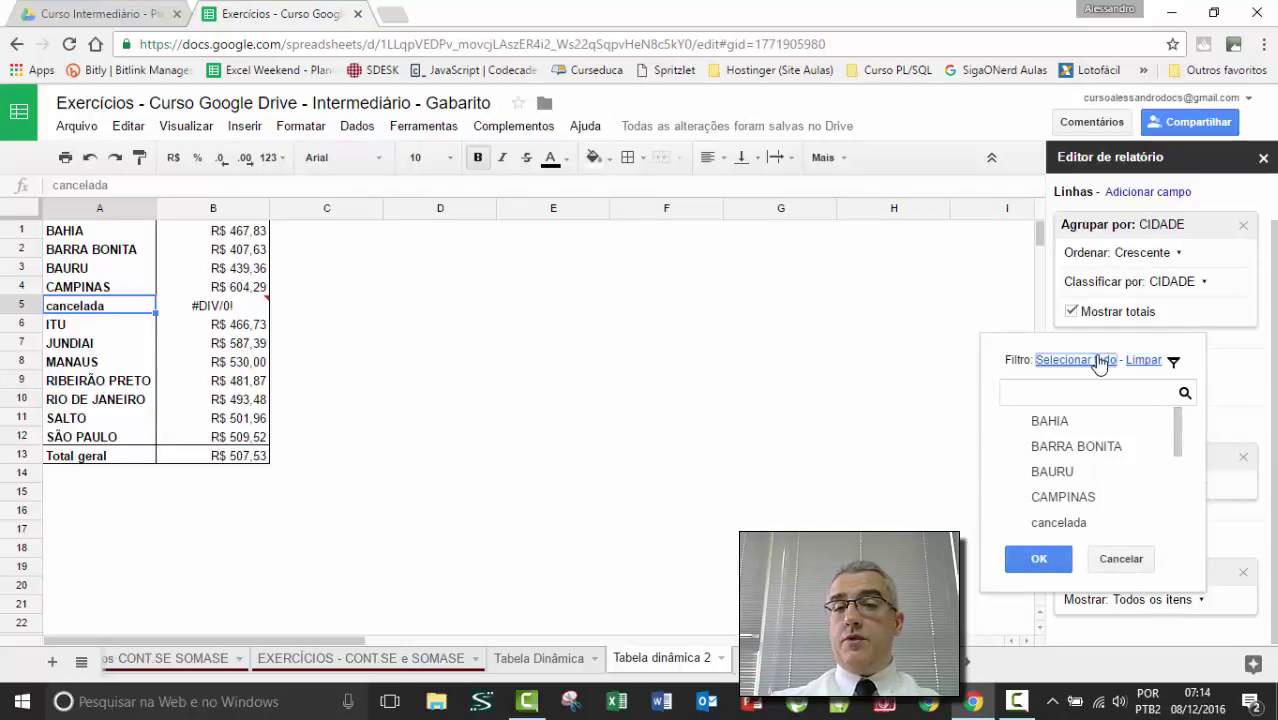
pyautogui.click(1029, 528)
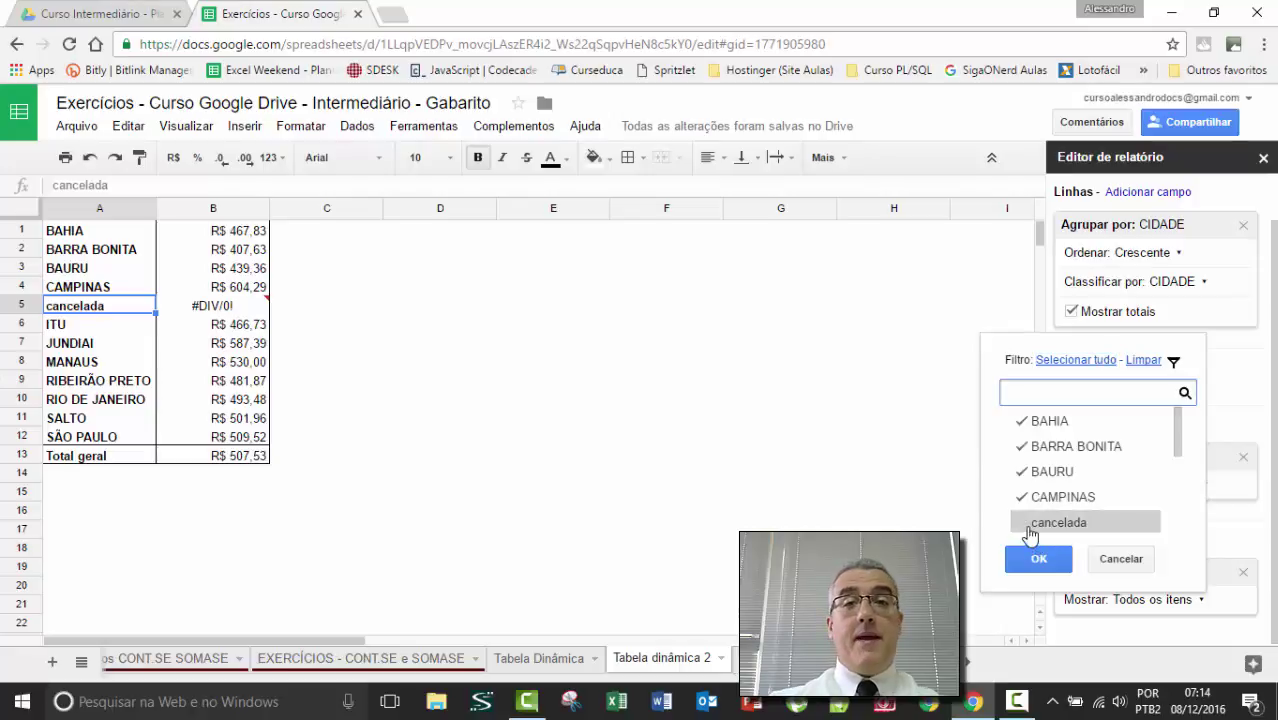
pyautogui.click(1036, 561)
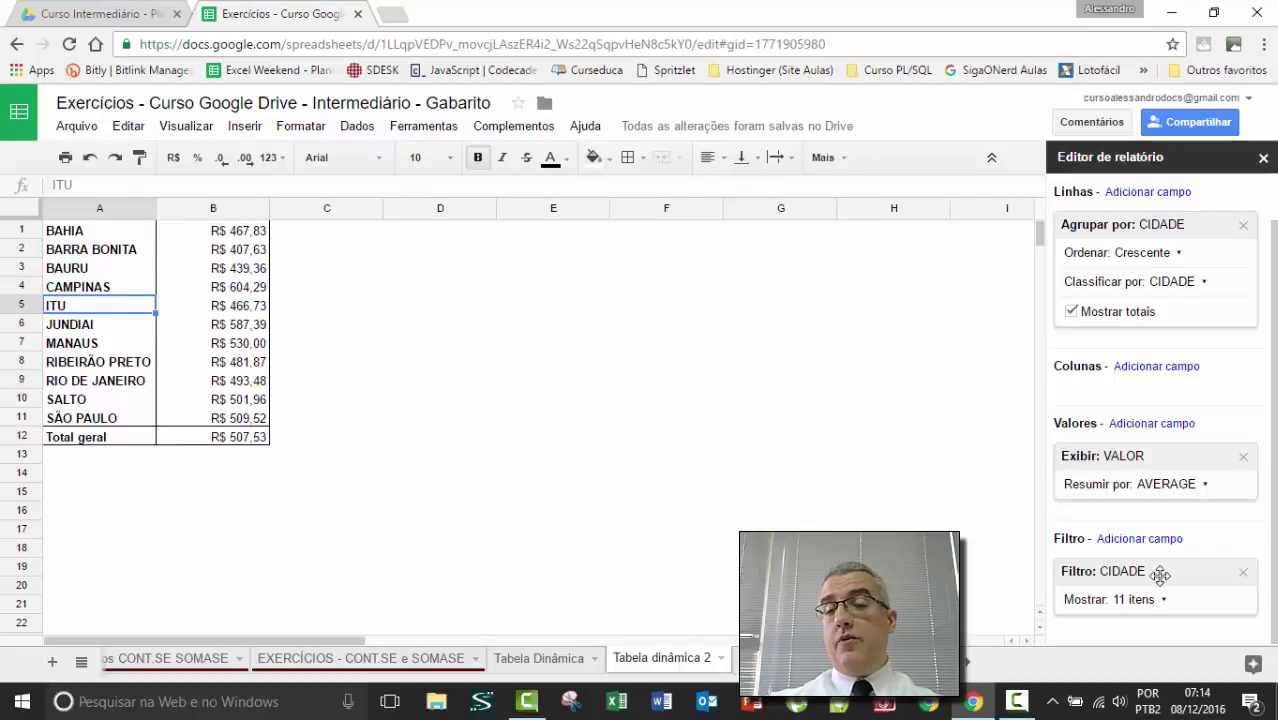
# Restrict the pivot table's CIDADE filter to CAMPINAS only.
pyautogui.click(1133, 599)
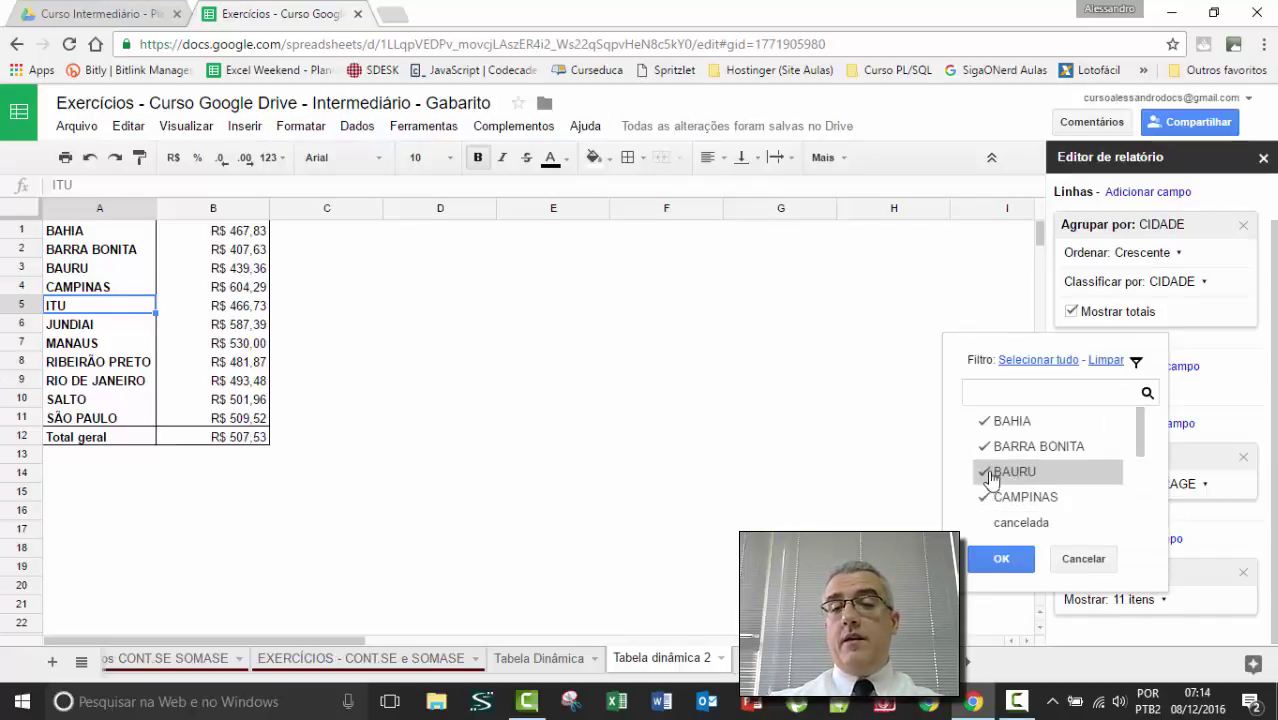
pyautogui.click(1104, 360)
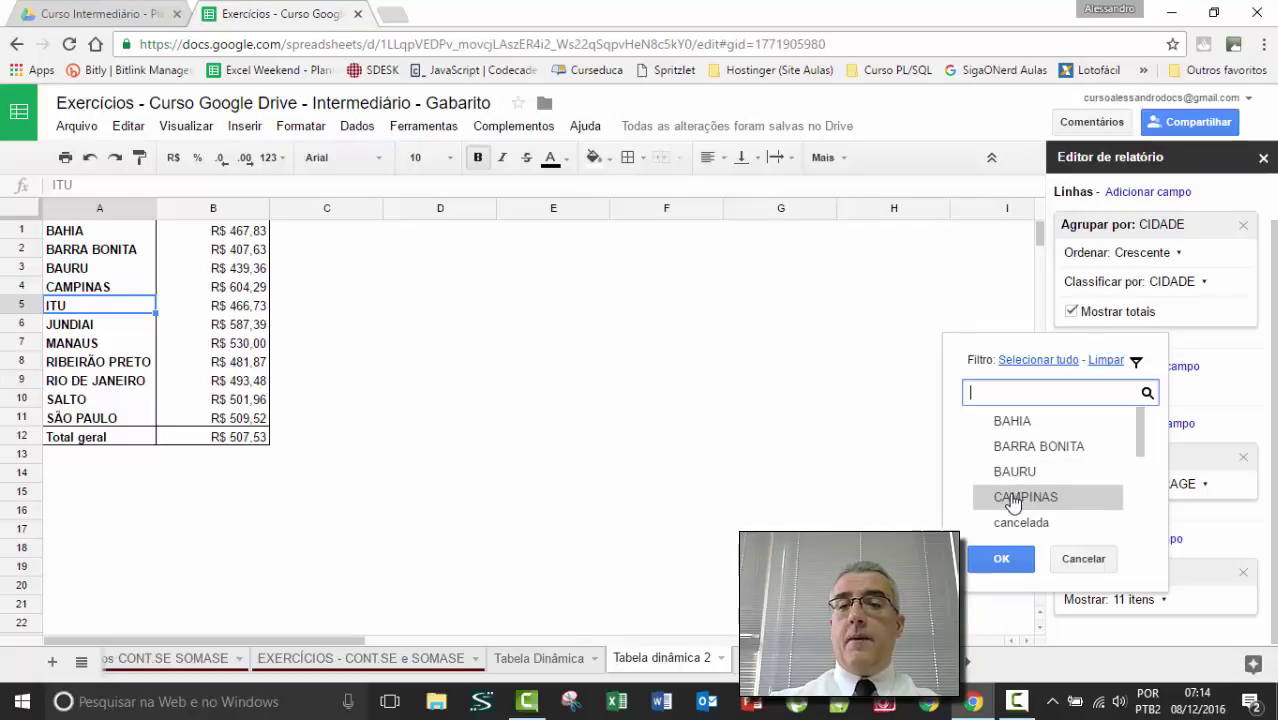
pyautogui.click(1001, 558)
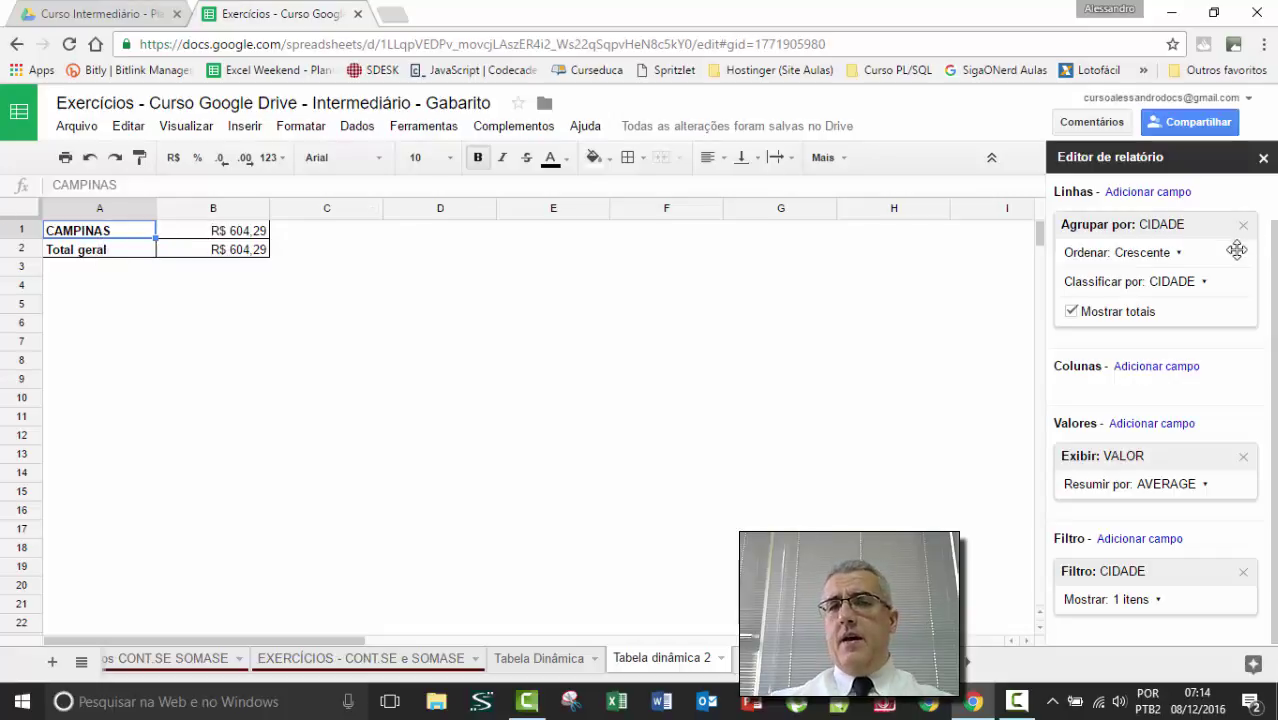
# Remove the VALOR value, the CIDADE filter and the CIDADE row grouping from the pivot table.
pyautogui.click(1243, 458)
pyautogui.click(1258, 564)
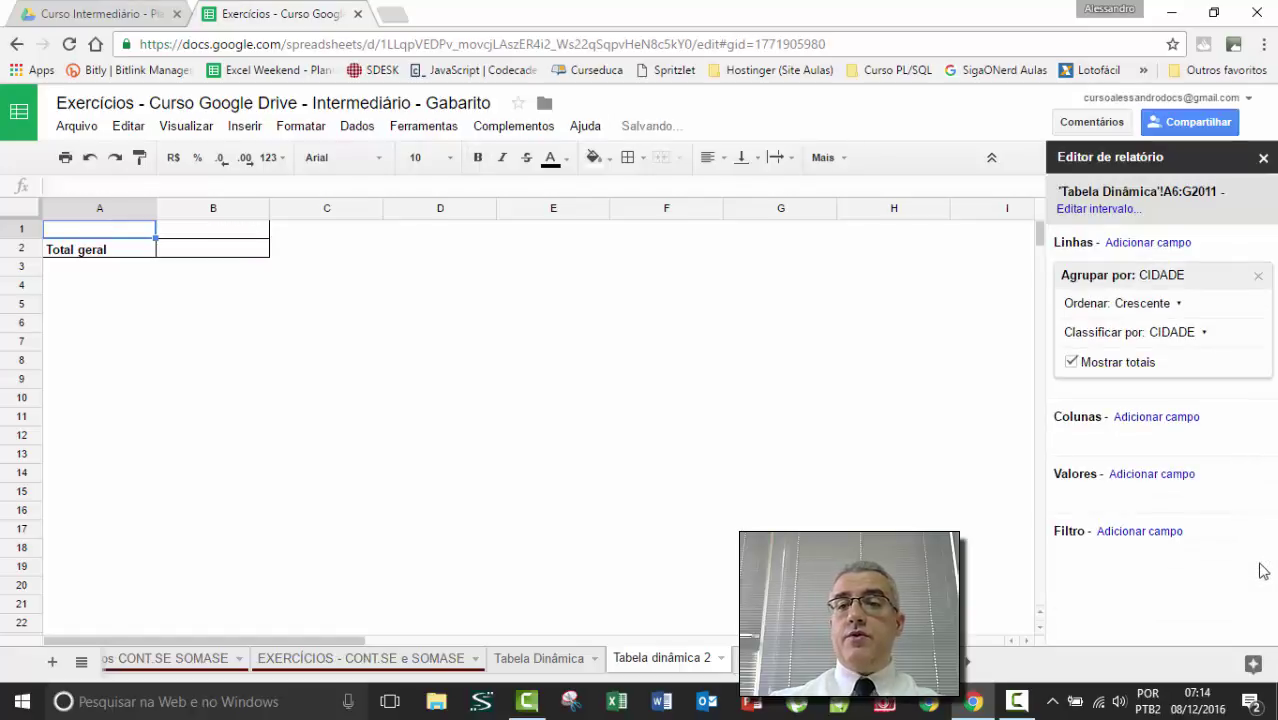
pyautogui.click(1261, 276)
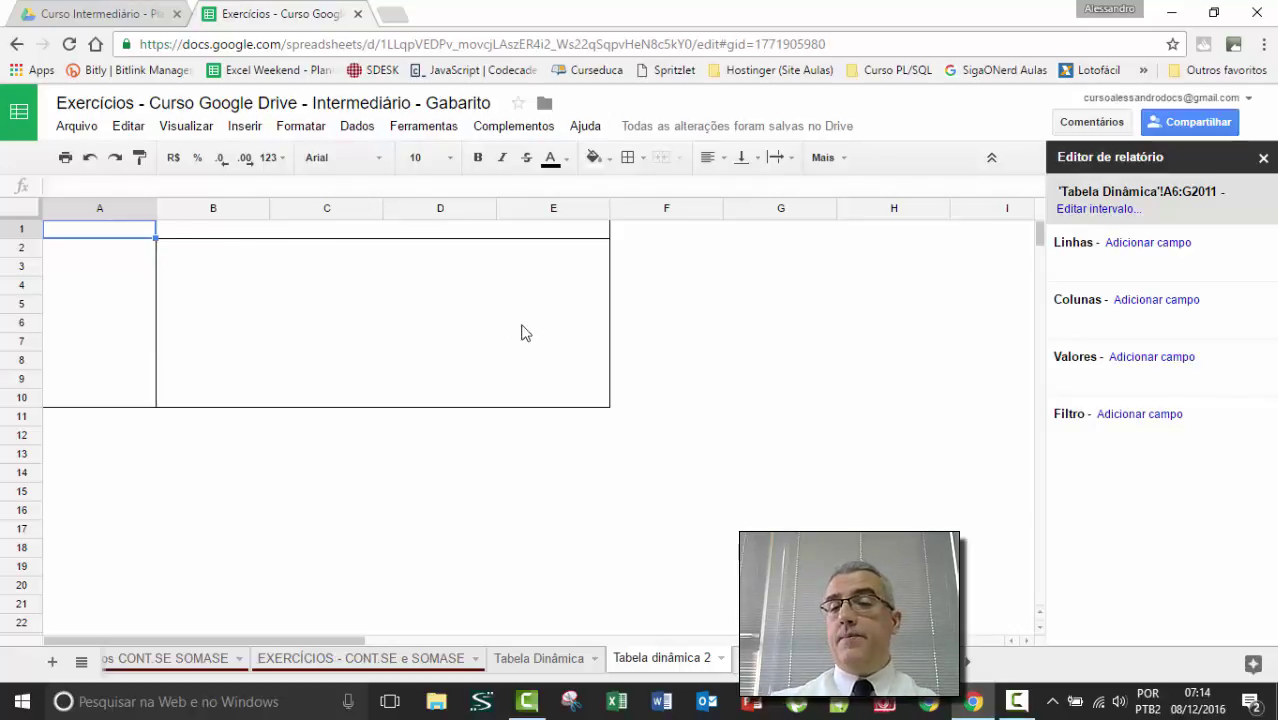
# Group the pivot table's rows by MÊS and check which fields they can be sorted by.
pyautogui.click(1129, 247)
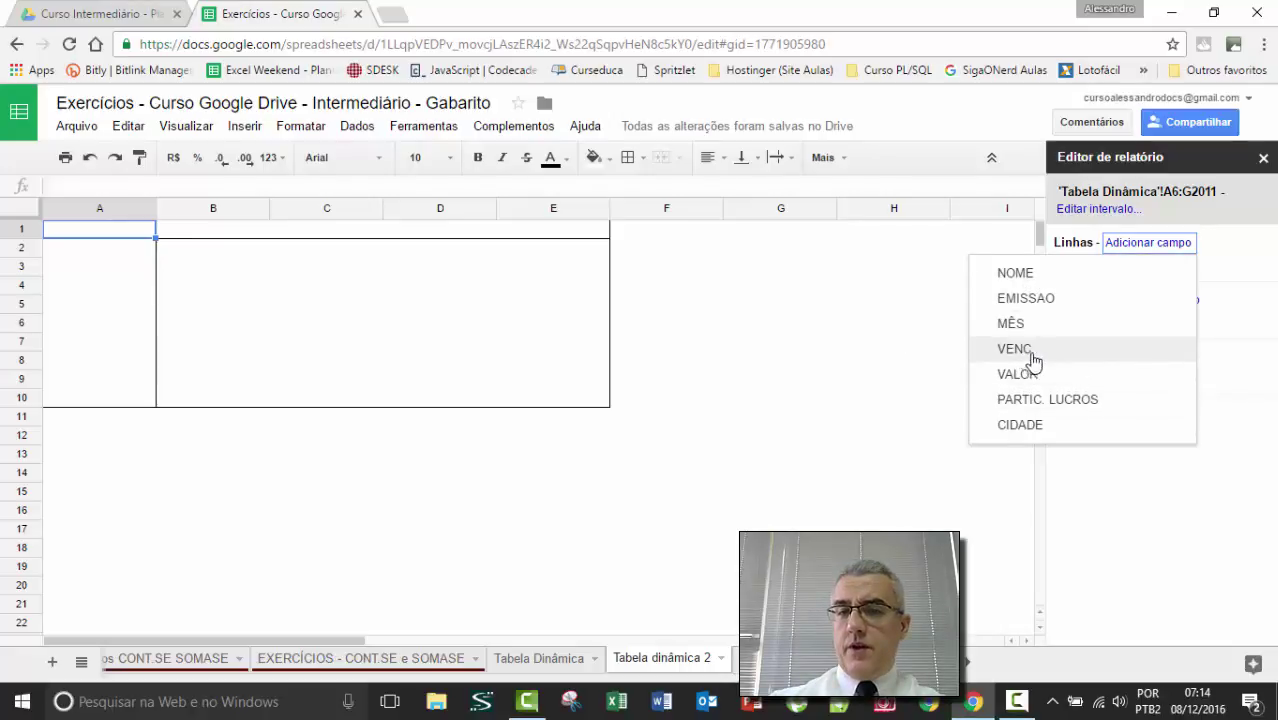
pyautogui.click(1020, 324)
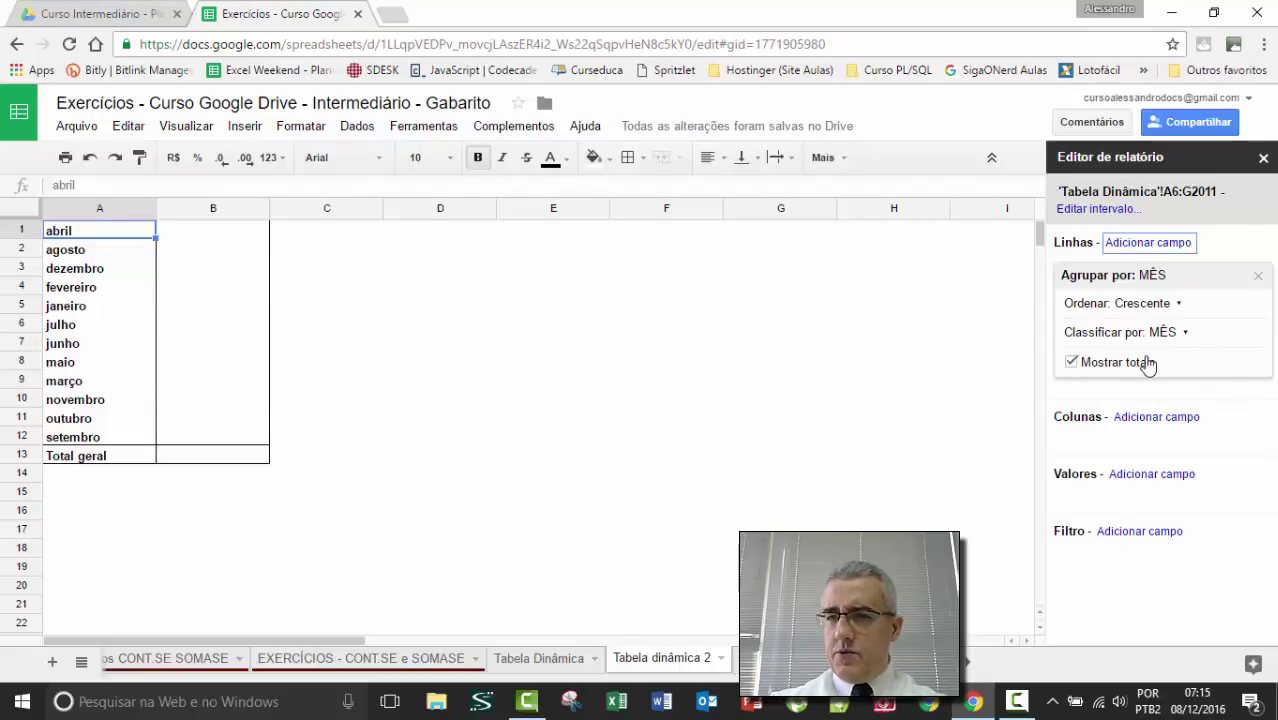
pyautogui.click(1180, 335)
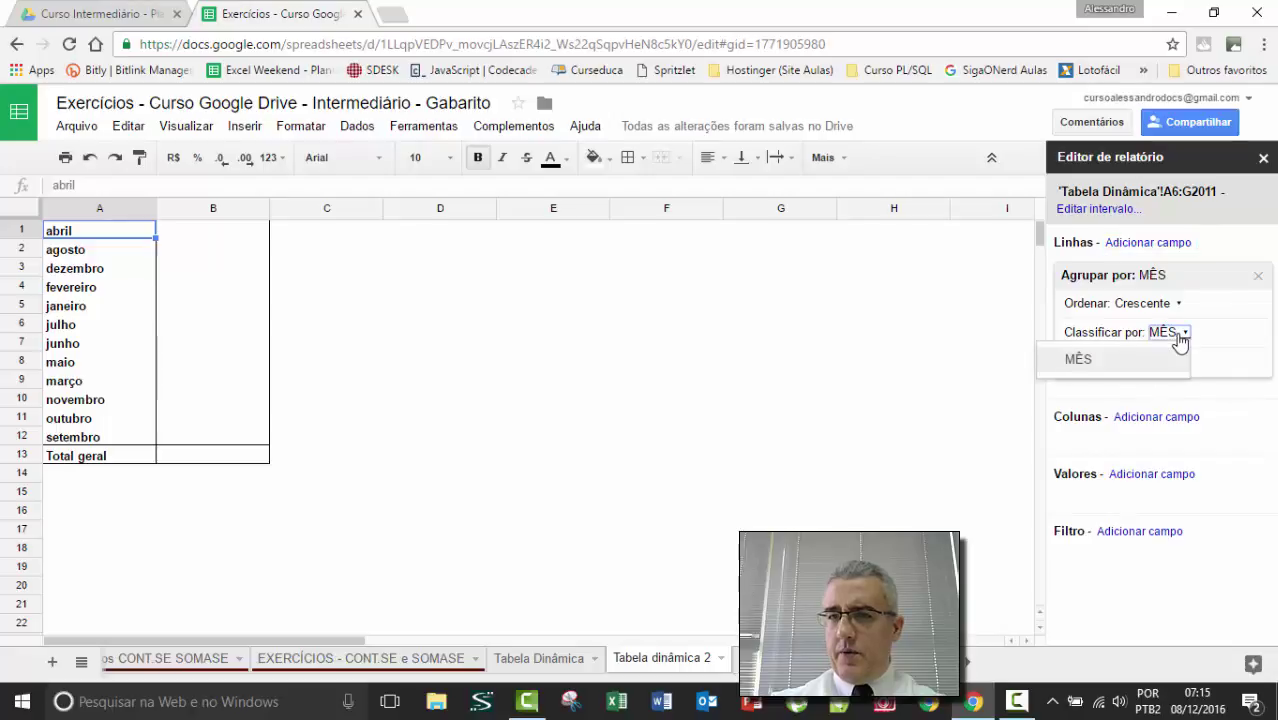
pyautogui.click(1180, 336)
# Try sorting the MÊS rows in descending order (Decrescente) and return them to ascending order (Crescente).
pyautogui.click(1176, 306)
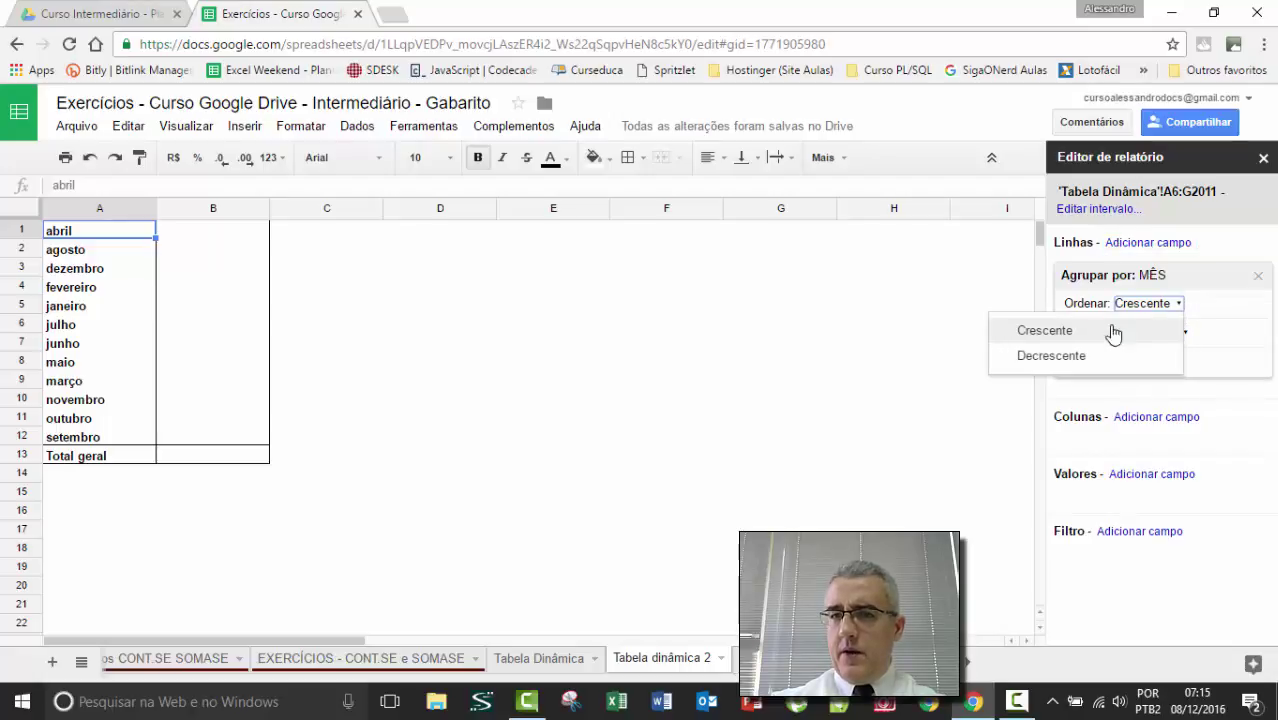
pyautogui.click(1101, 357)
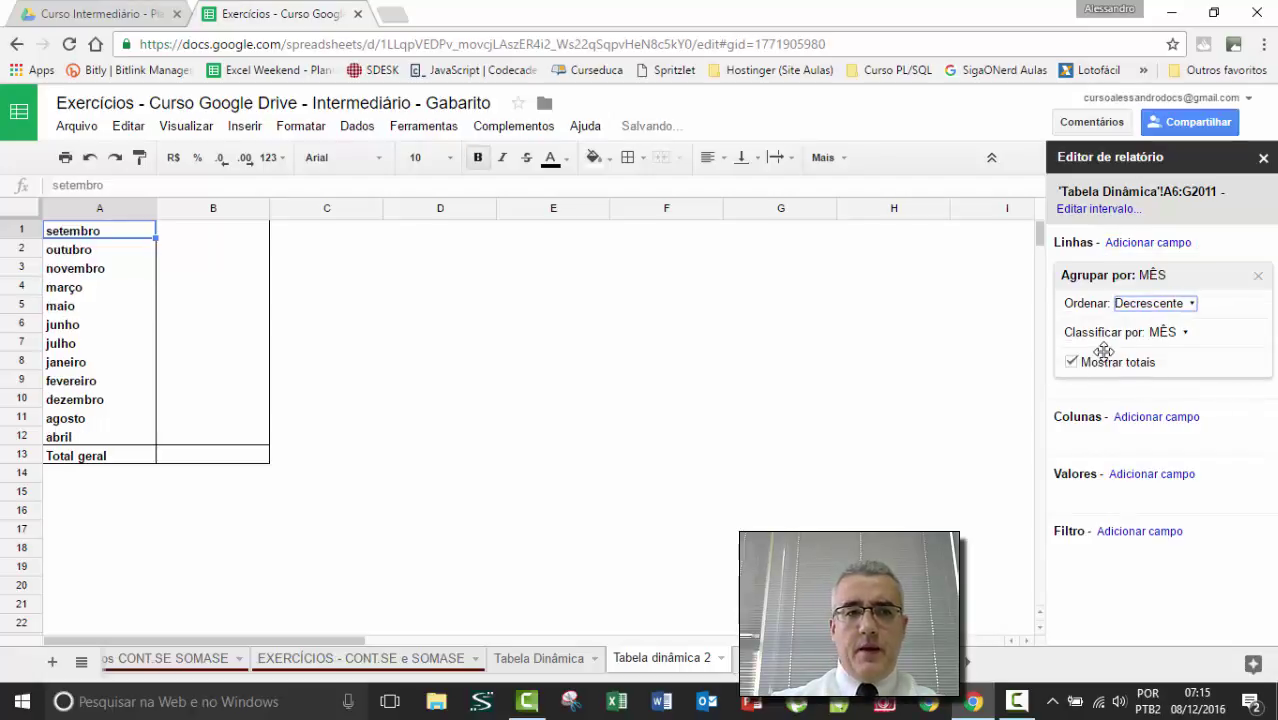
pyautogui.click(1176, 308)
pyautogui.click(1123, 336)
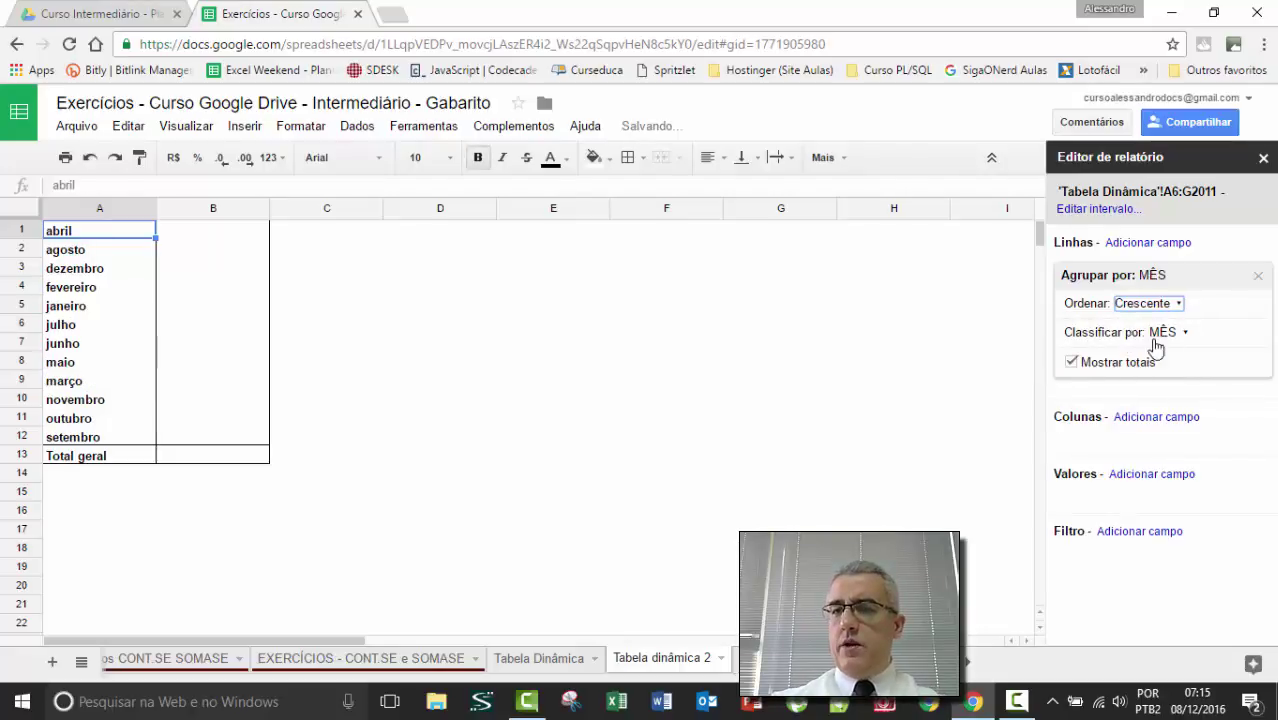
pyautogui.click(1162, 335)
pyautogui.click(1175, 352)
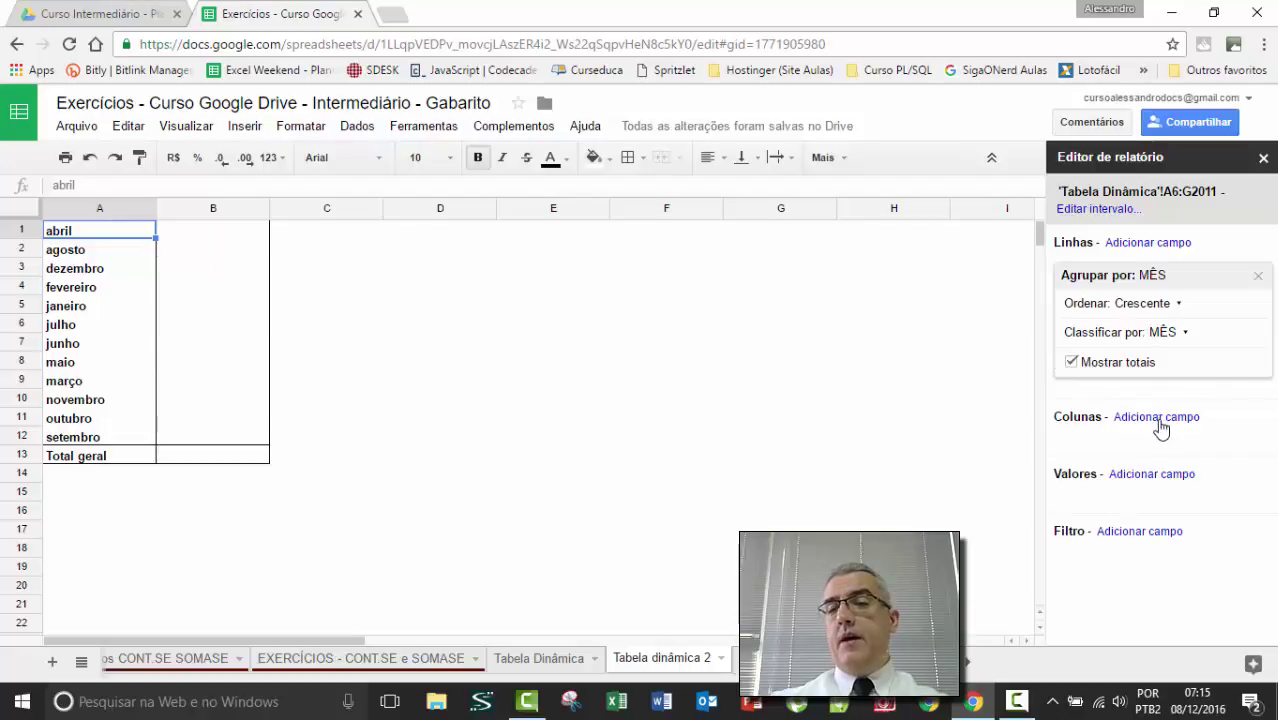
# Add VALOR to the pivot table's values, summarised by SUM.
pyautogui.click(1127, 476)
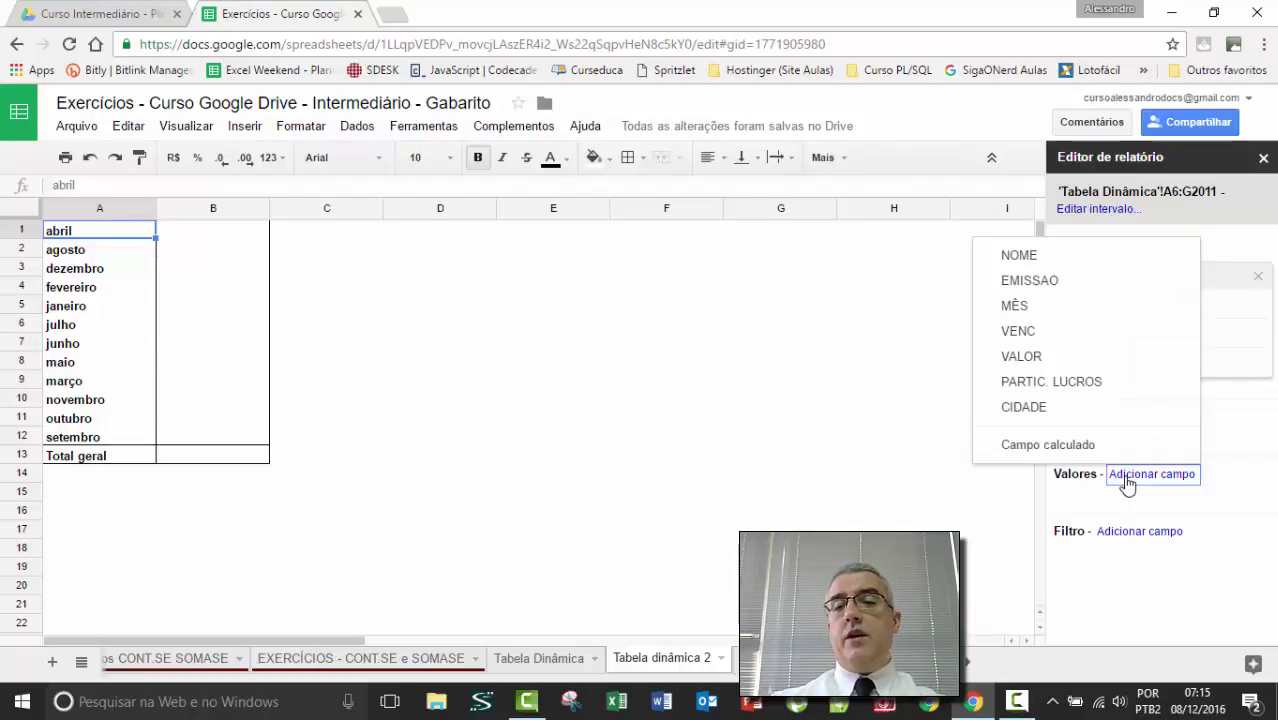
pyautogui.click(1052, 357)
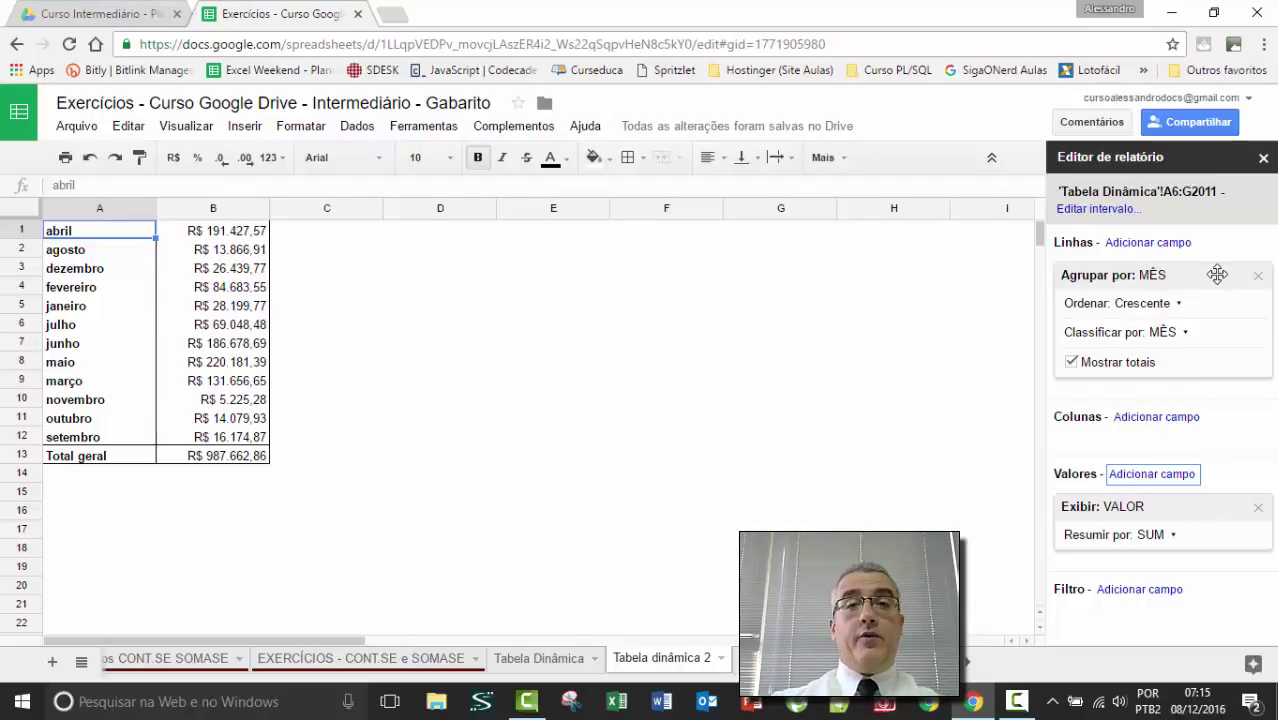
# Move the MÊS grouping from rows to columns and keep its order as Crescente.
pyautogui.click(1257, 276)
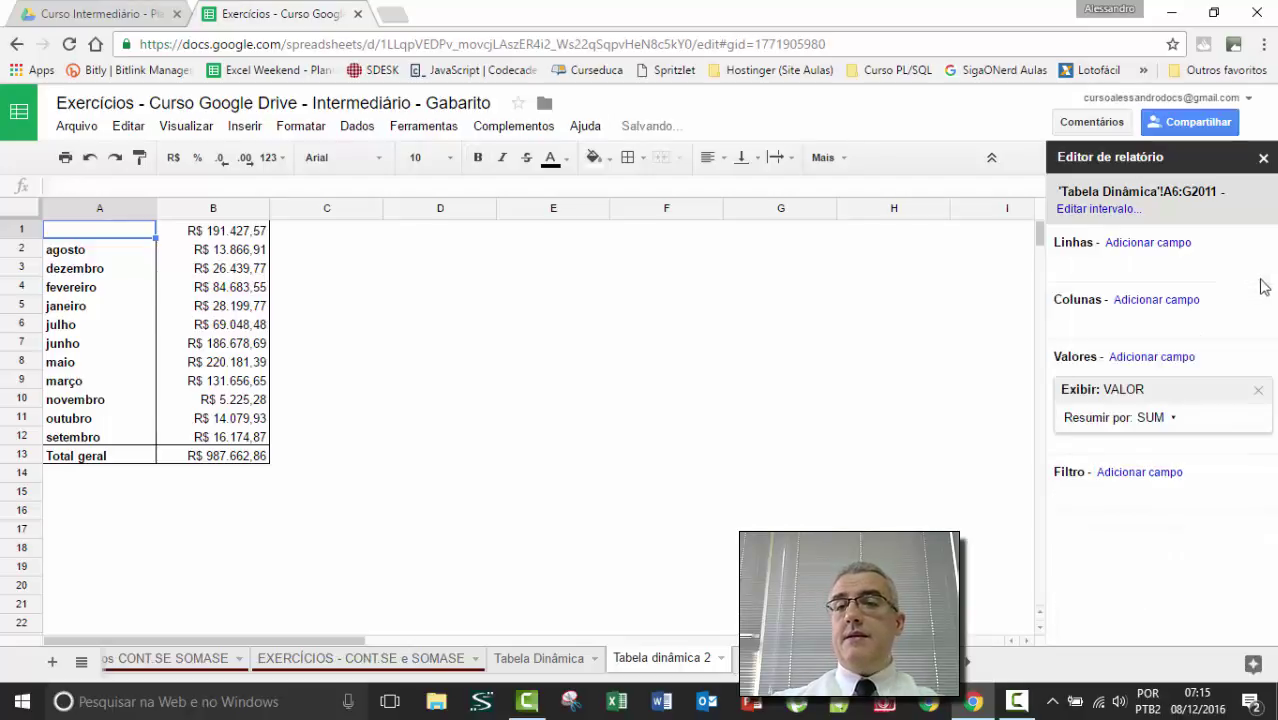
pyautogui.click(1157, 306)
pyautogui.click(1040, 380)
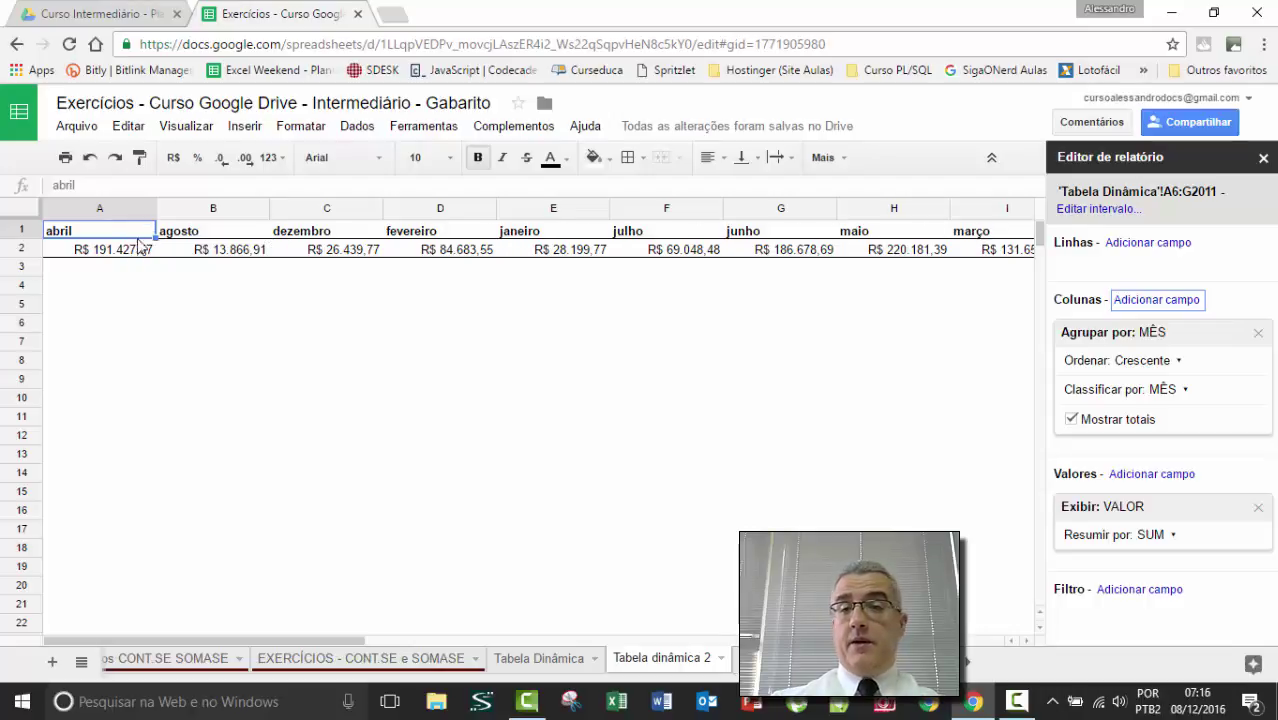
pyautogui.click(1176, 362)
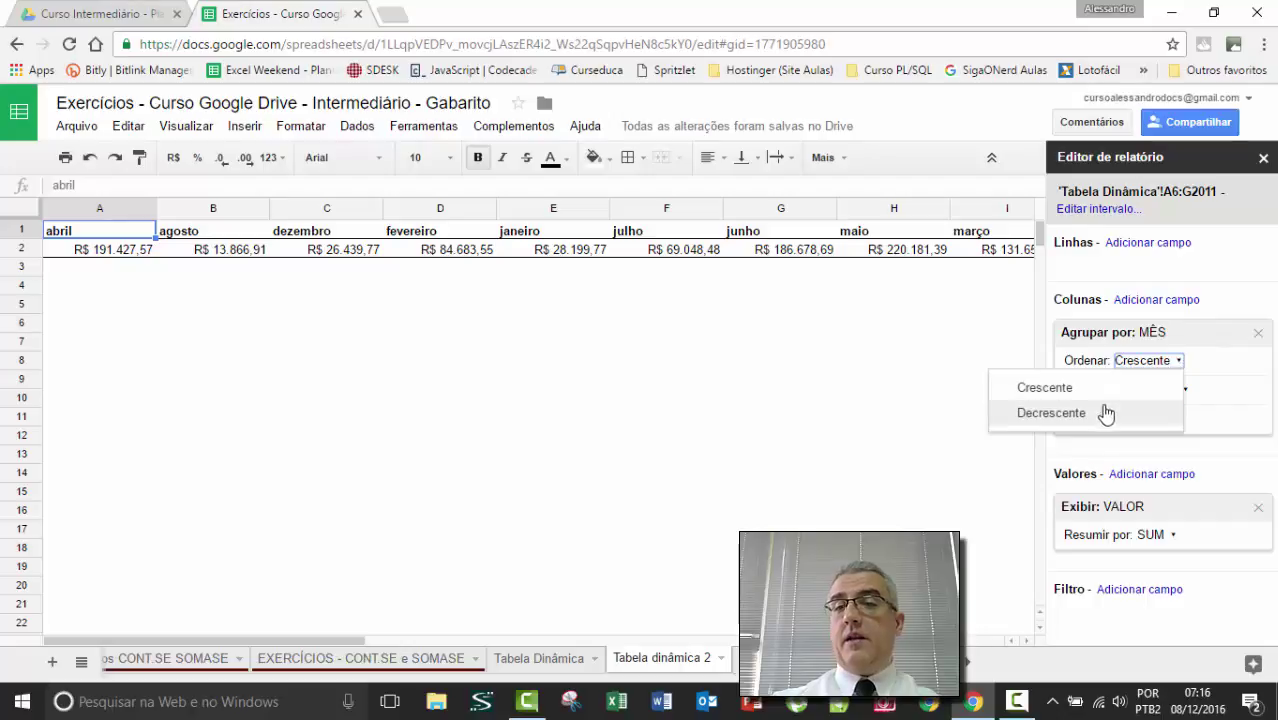
pyautogui.click(1062, 388)
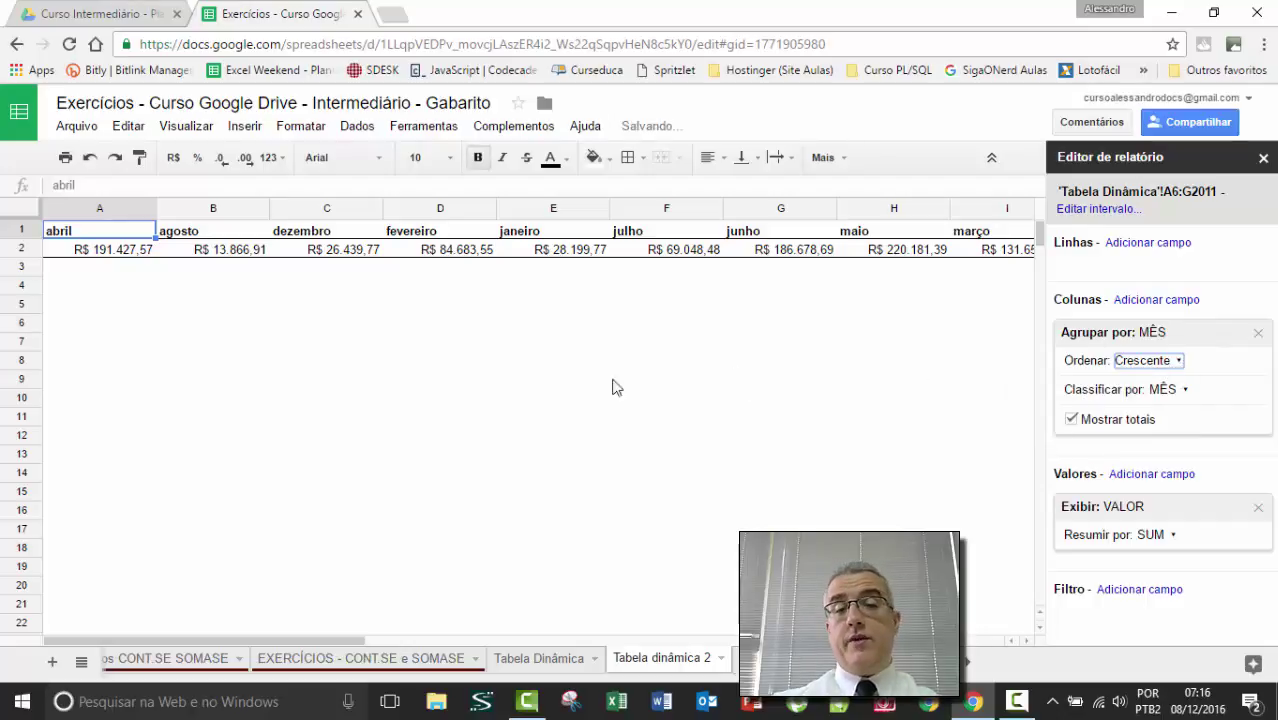
# On the 'Tabela Dinâmica' sheet, enter =MÊS(B7) in C7 to extract the month from the EMISSAO date.
pyautogui.click(537, 659)
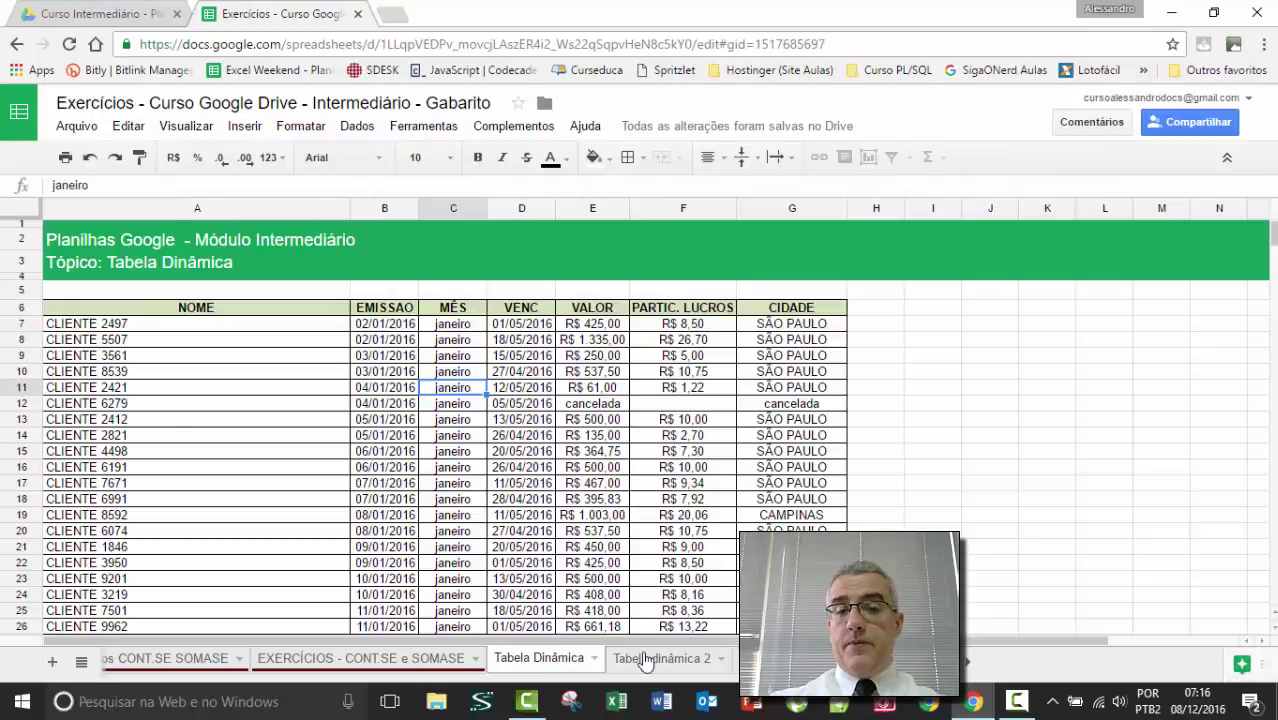
pyautogui.click(324, 329)
pyautogui.click(457, 329)
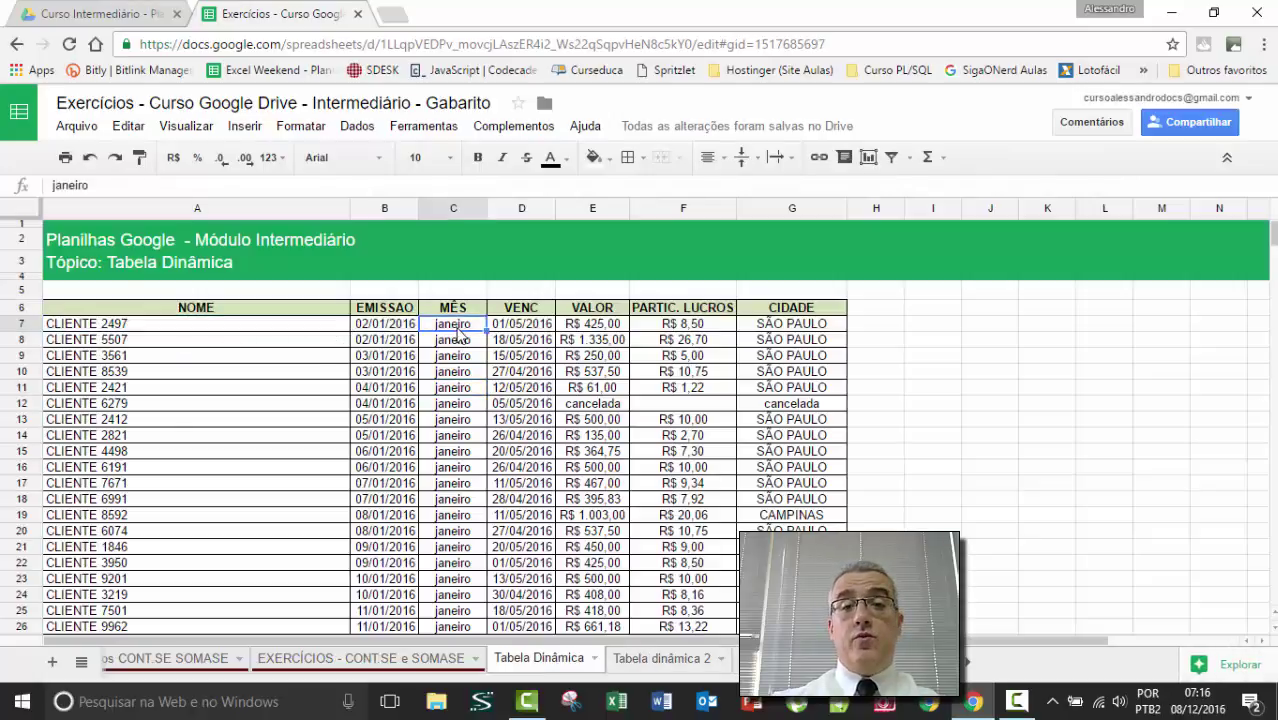
pyautogui.write('=M')
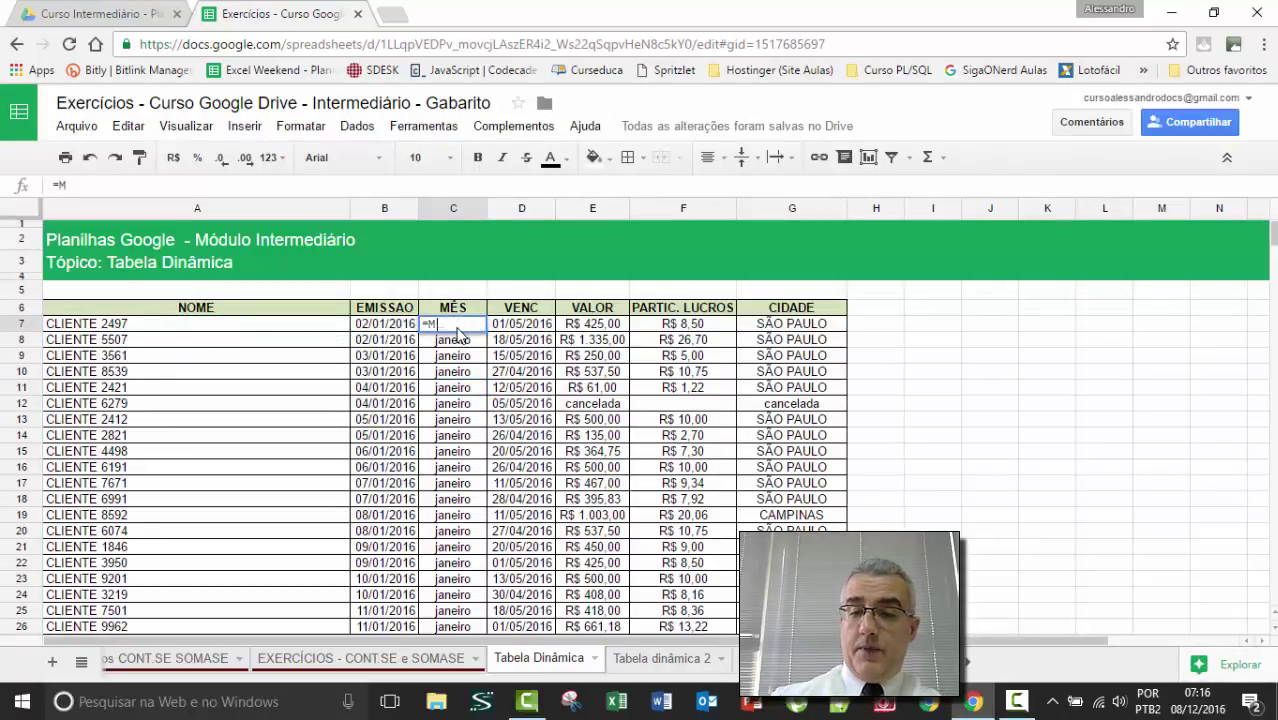
pyautogui.write('ÊS(')
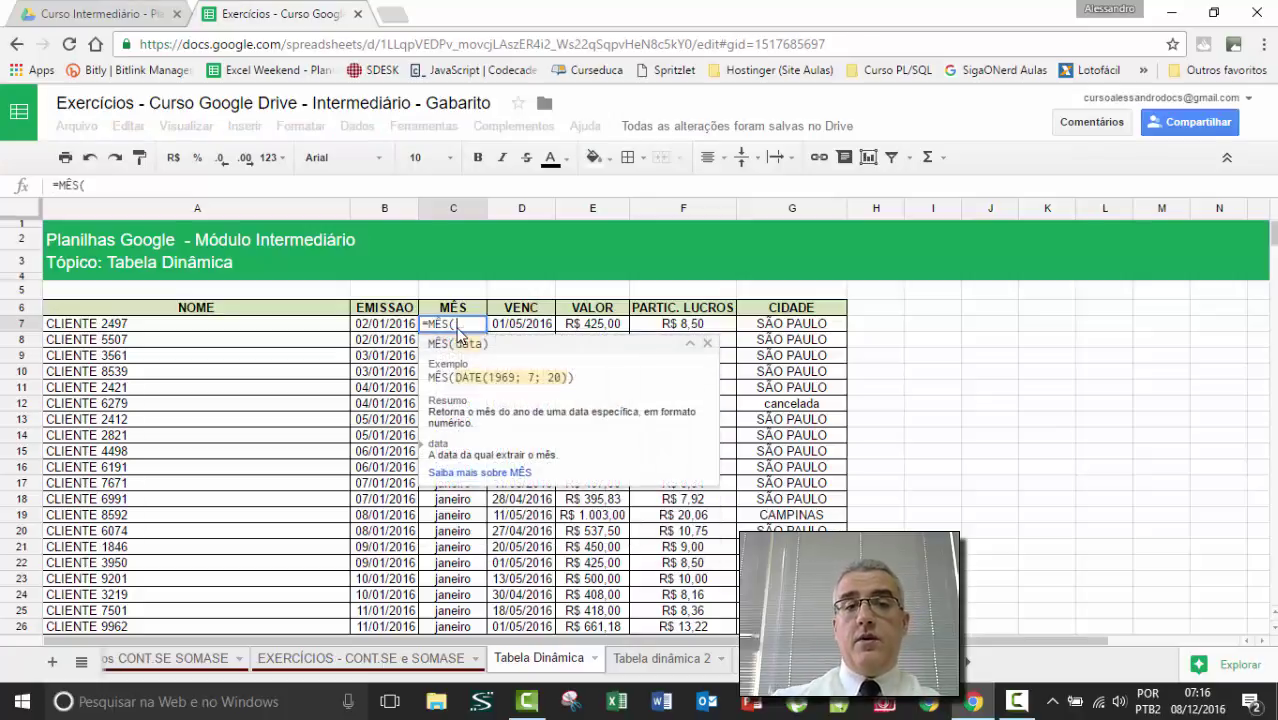
pyautogui.click(405, 330)
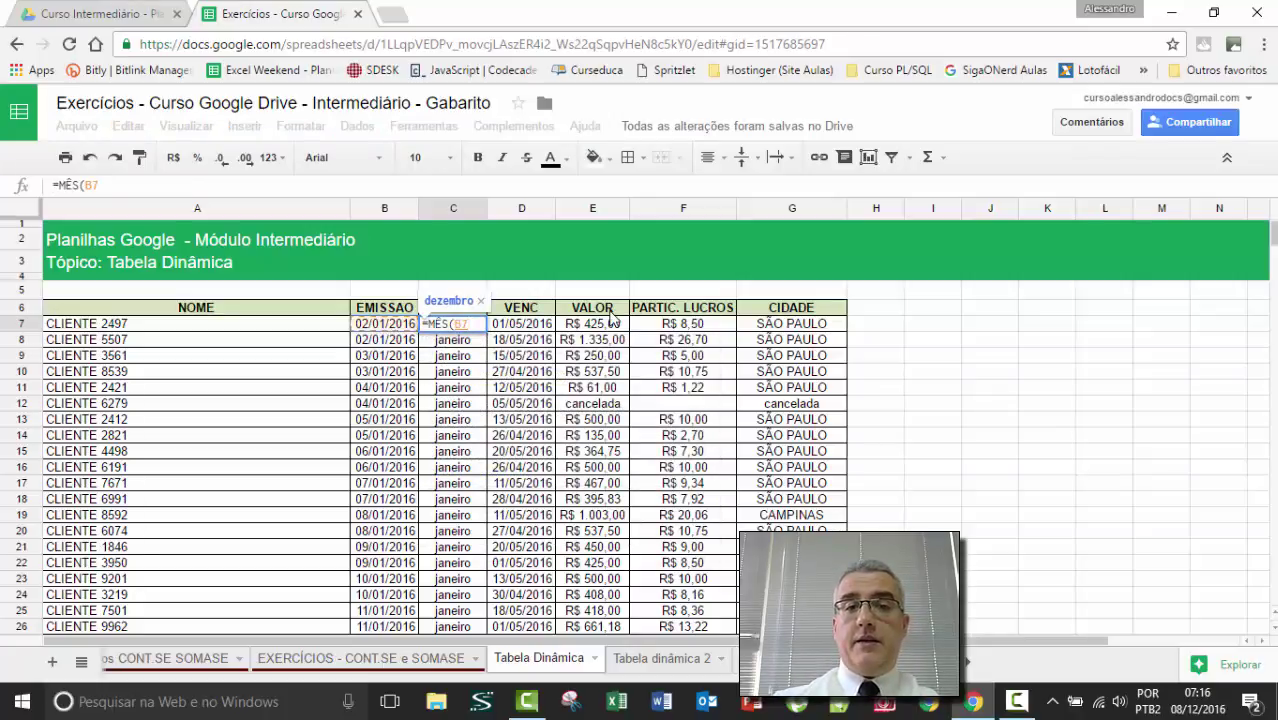
pyautogui.press('Return')
# Set the number format of cell C7 to Automático.
pyautogui.click(443, 329)
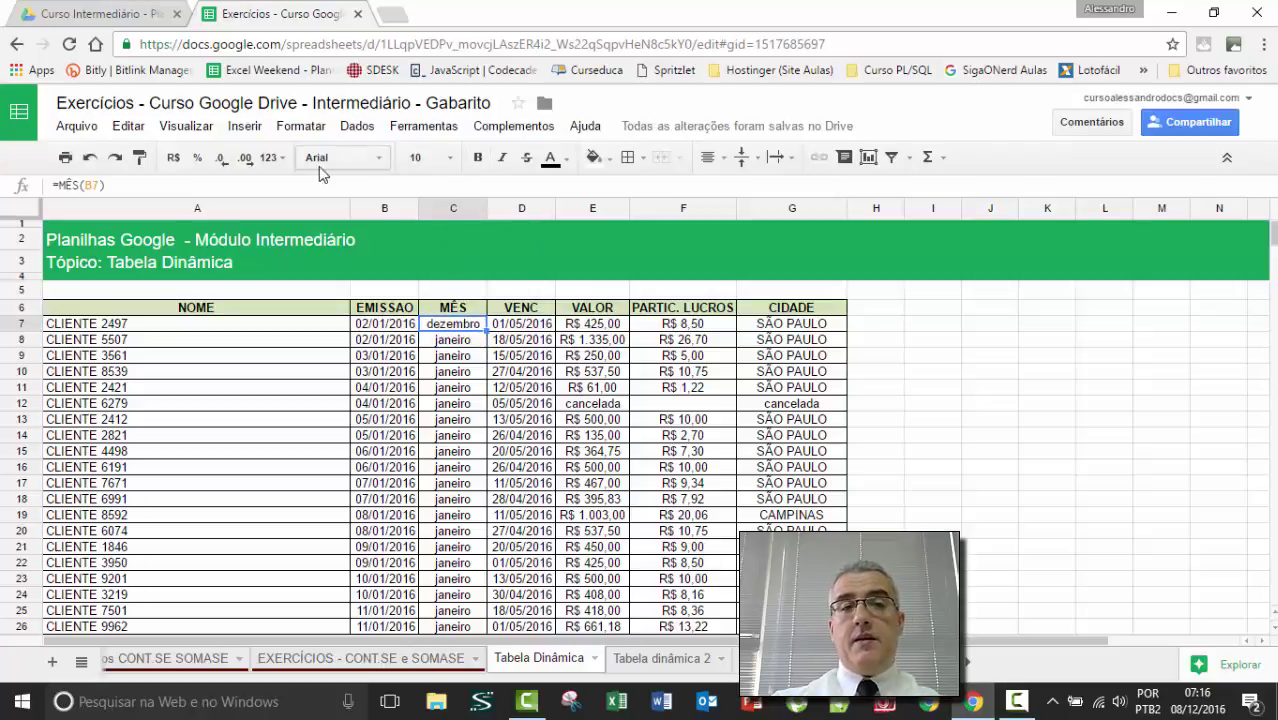
pyautogui.click(278, 165)
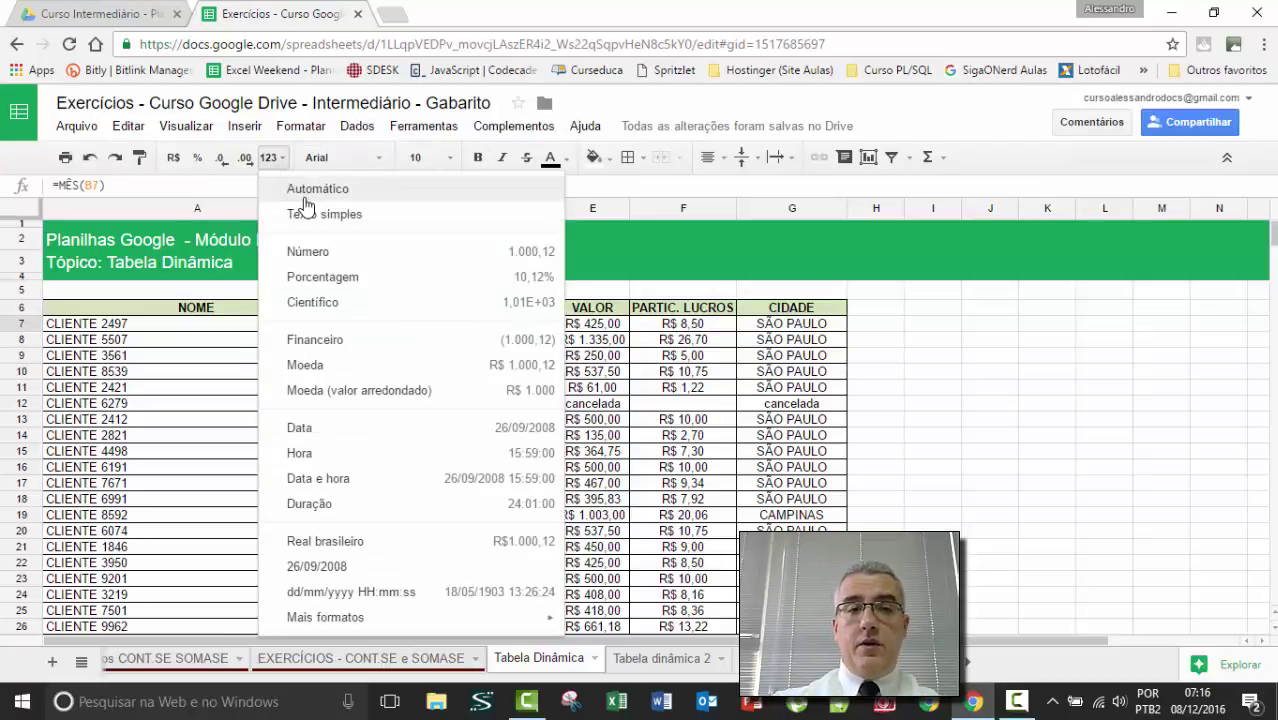
pyautogui.click(310, 190)
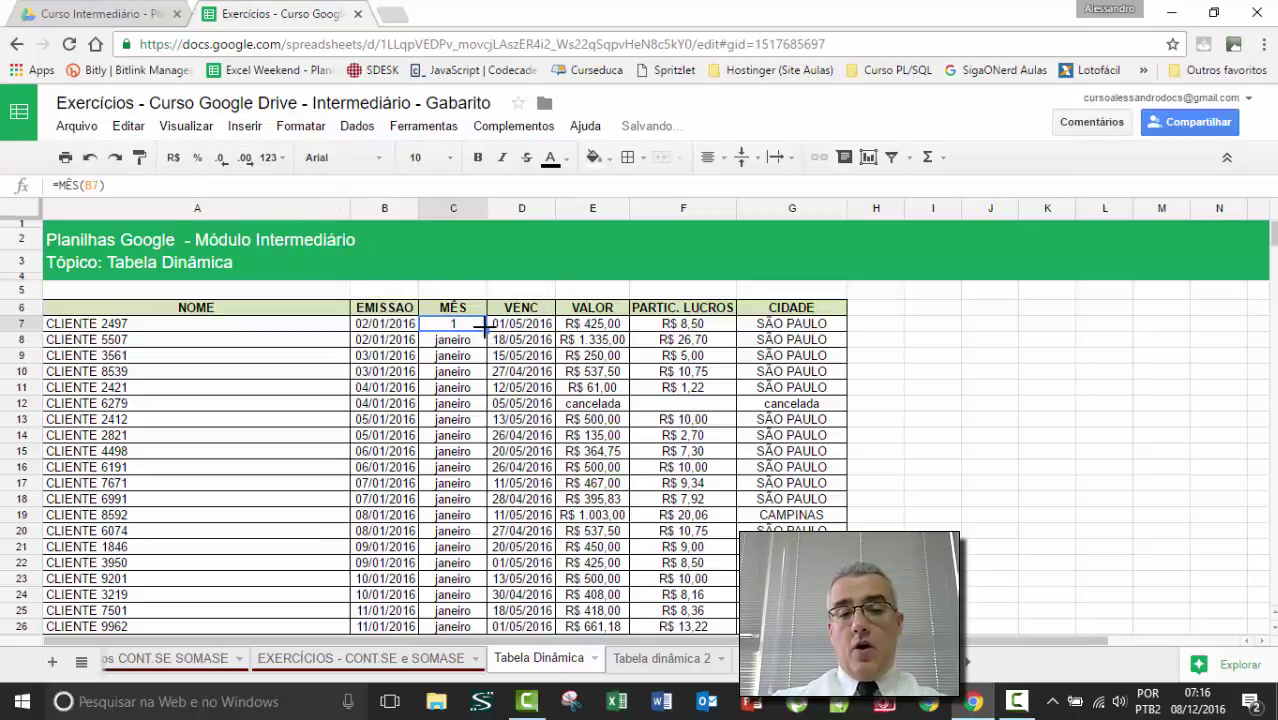
# Copy the C7 formula down the MÊS column through row 2011, check the results, and return to the 'Tabela dinâmica 2' sheet.
pyautogui.click(452, 344)
pyautogui.hotkey('ctrl', 'shift', 'Down')
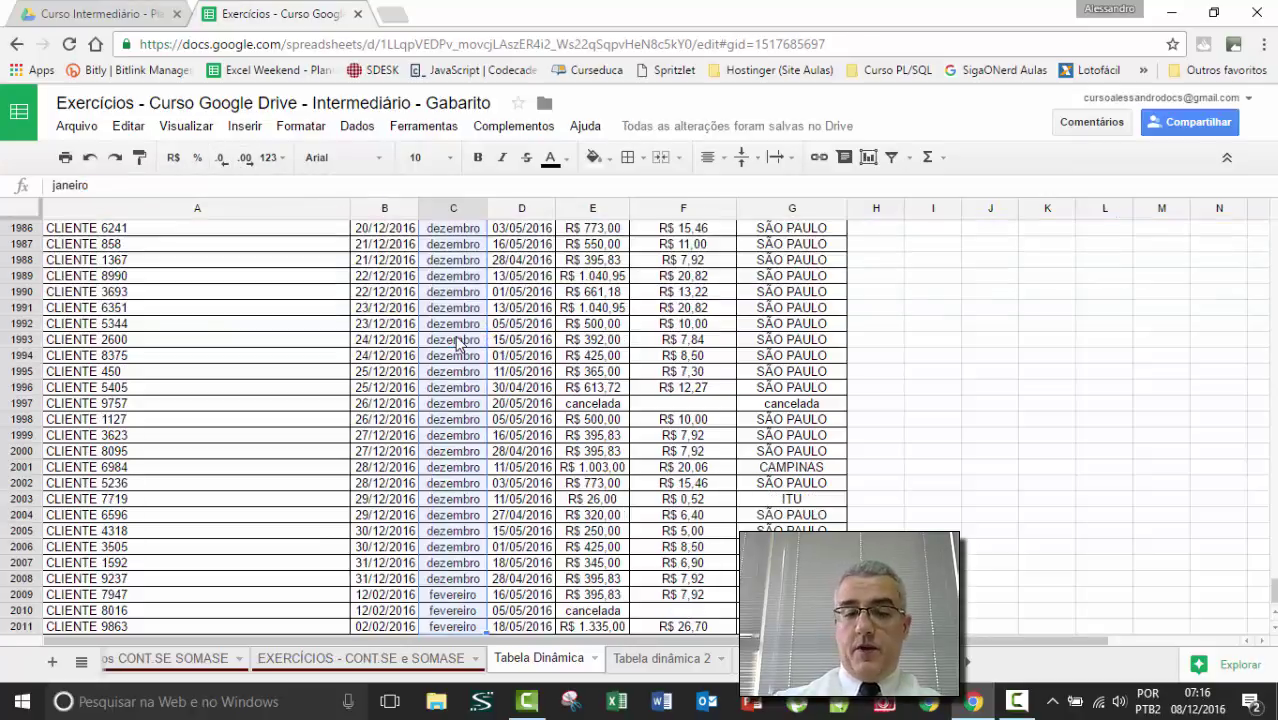
pyautogui.hotkey('ctrl', 'v')
pyautogui.click(459, 346)
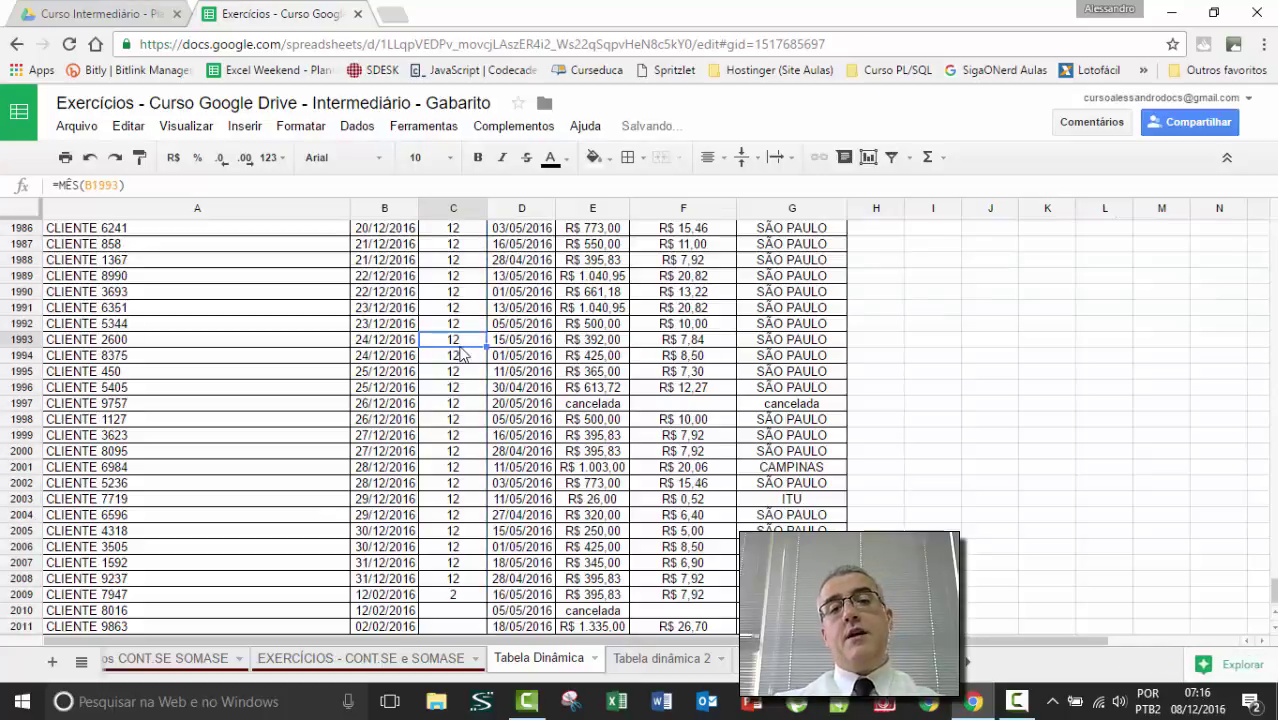
pyautogui.scroll(-2, 470, 365)
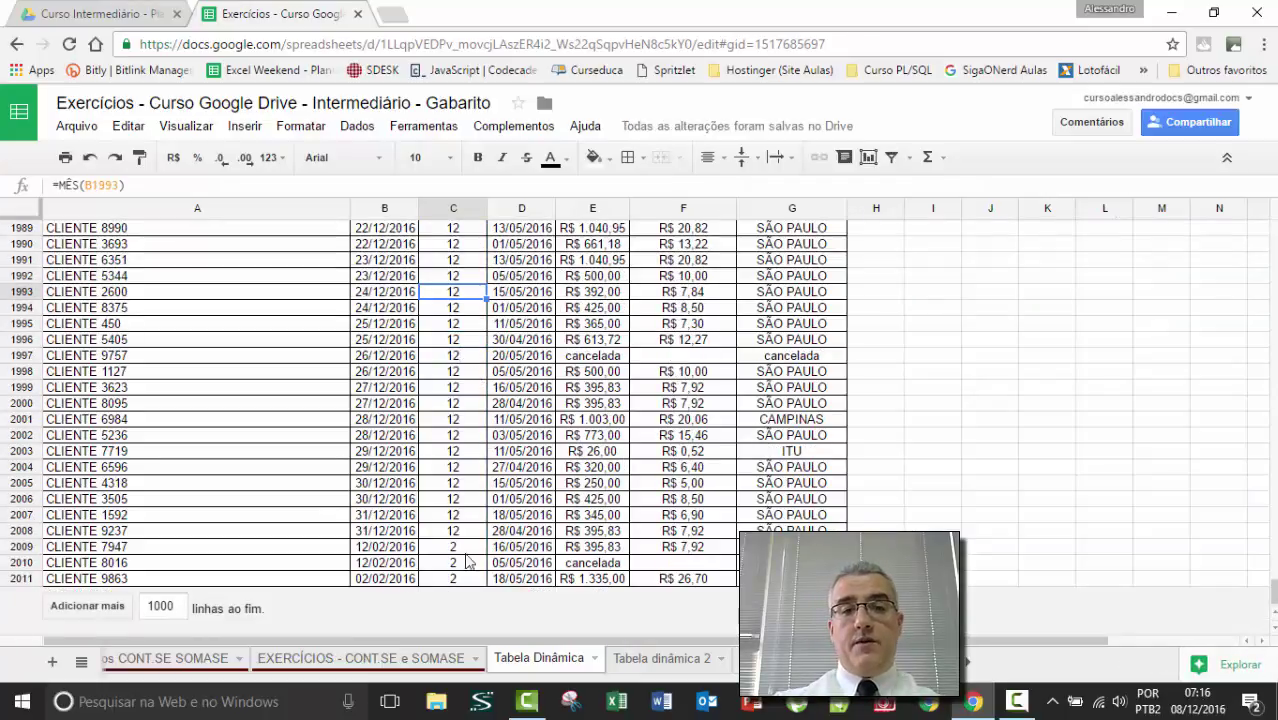
pyautogui.scroll(20, 474, 413)
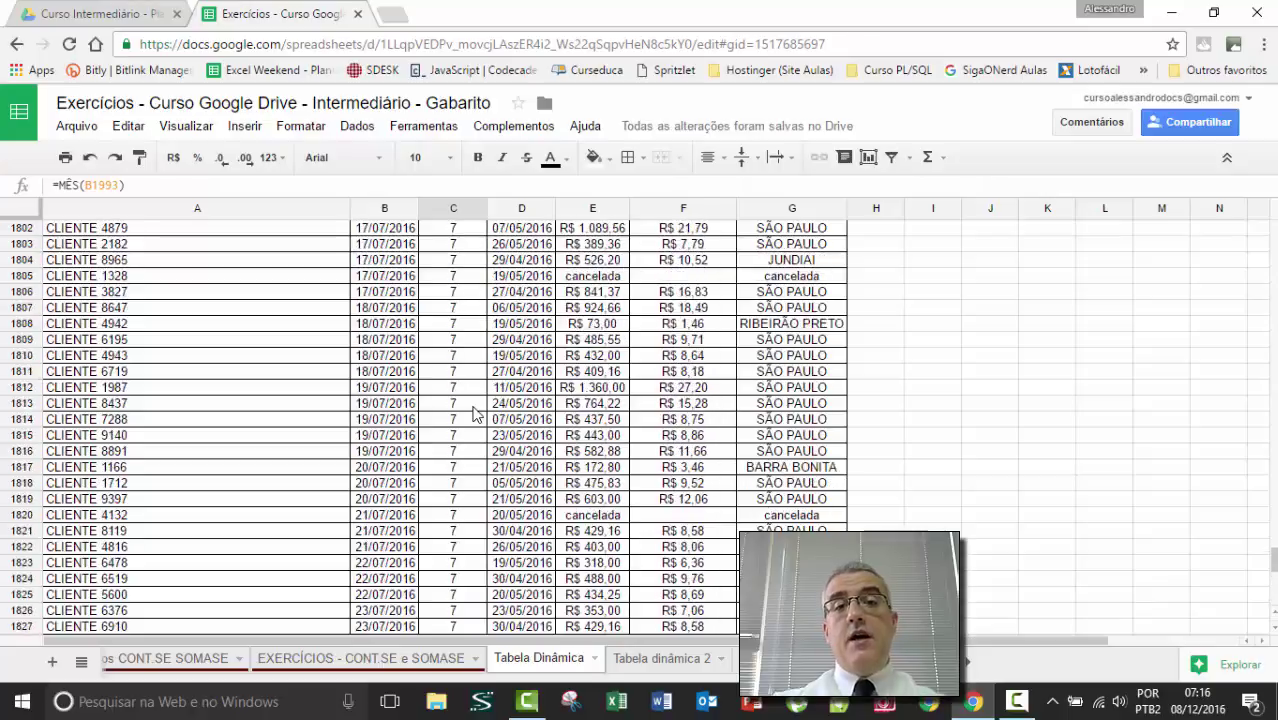
pyautogui.scroll(17, 474, 413)
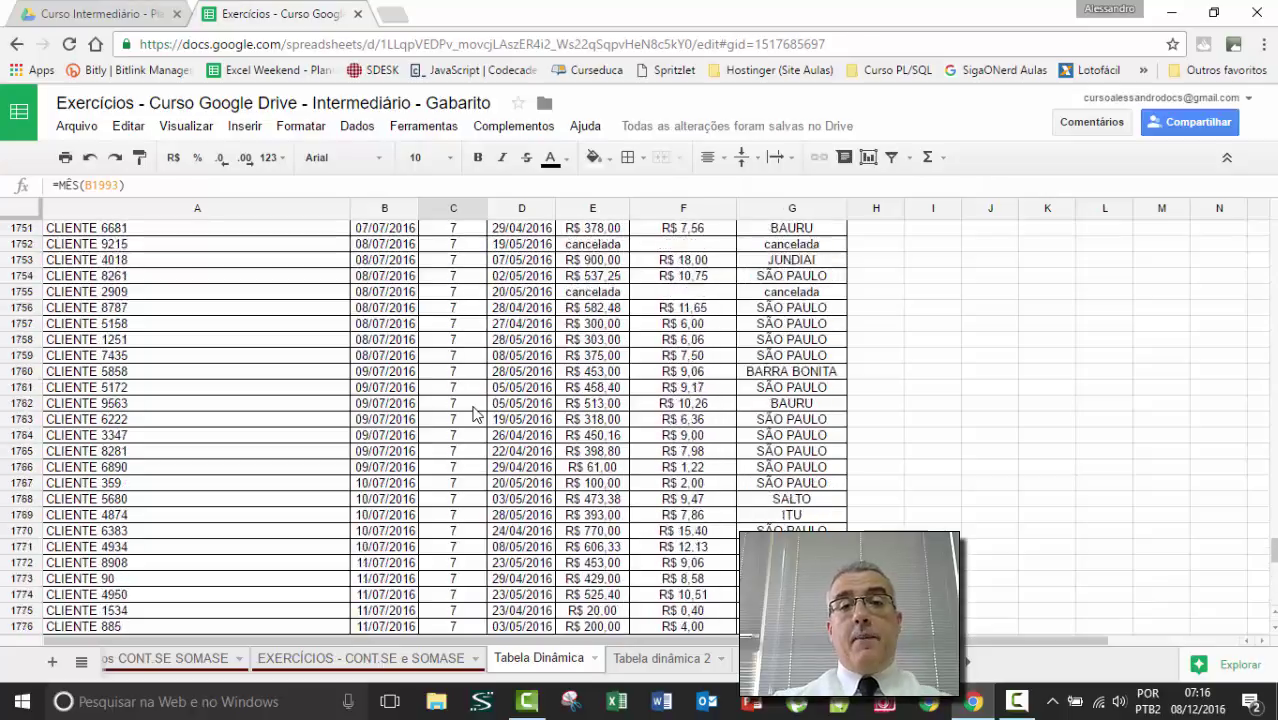
pyautogui.click(662, 658)
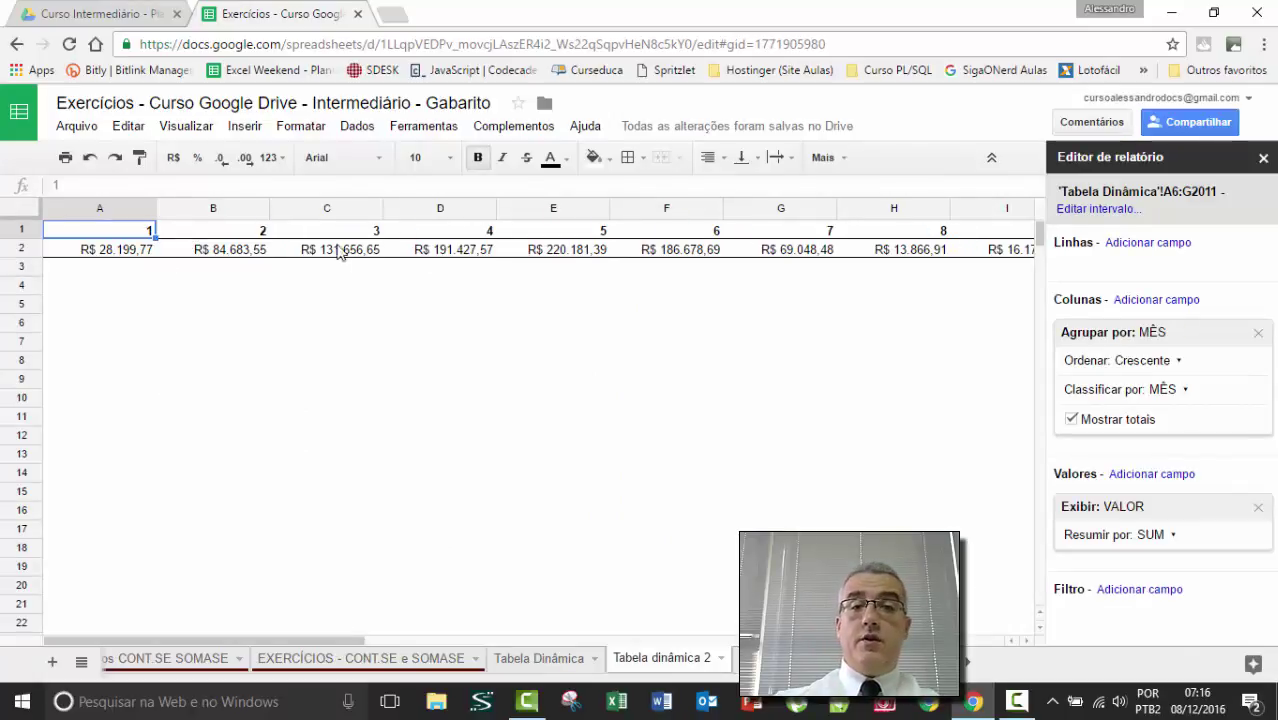
# Try sorting the MÊS columns as Decrescente, return them to Crescente, and check which fields they can be sorted by.
pyautogui.click(1163, 370)
pyautogui.click(1107, 414)
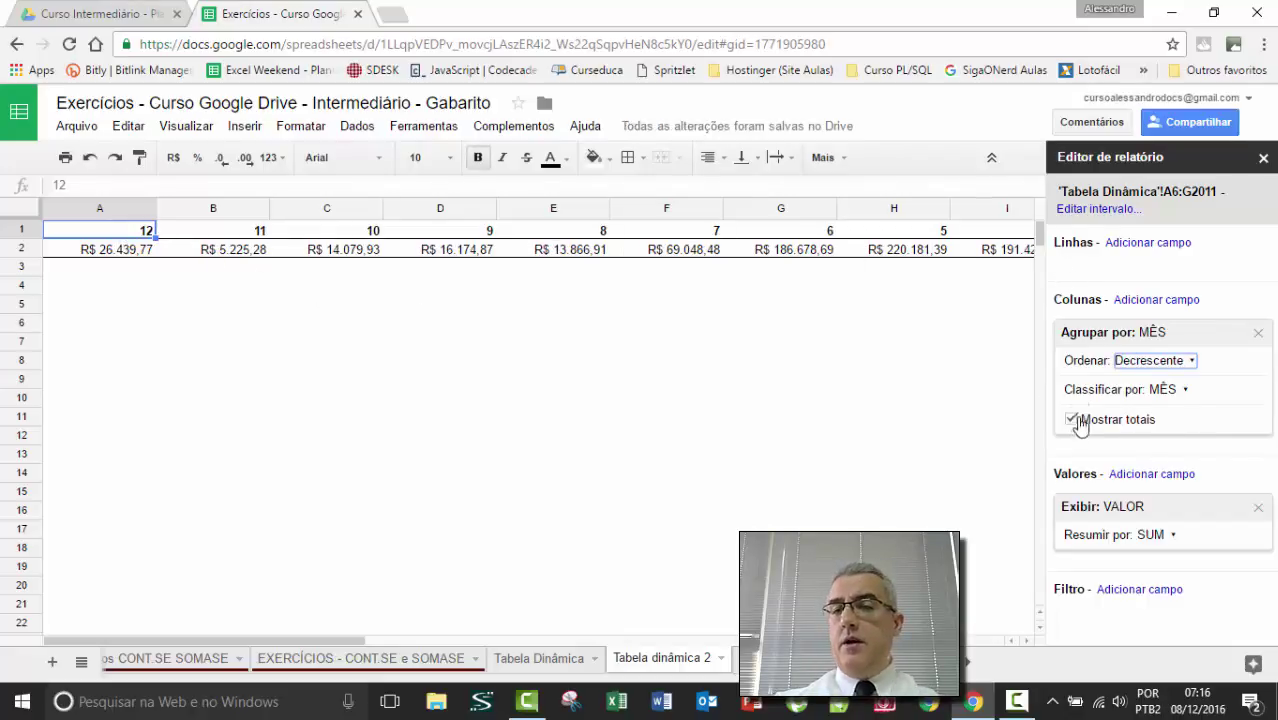
pyautogui.click(1128, 362)
pyautogui.click(1060, 388)
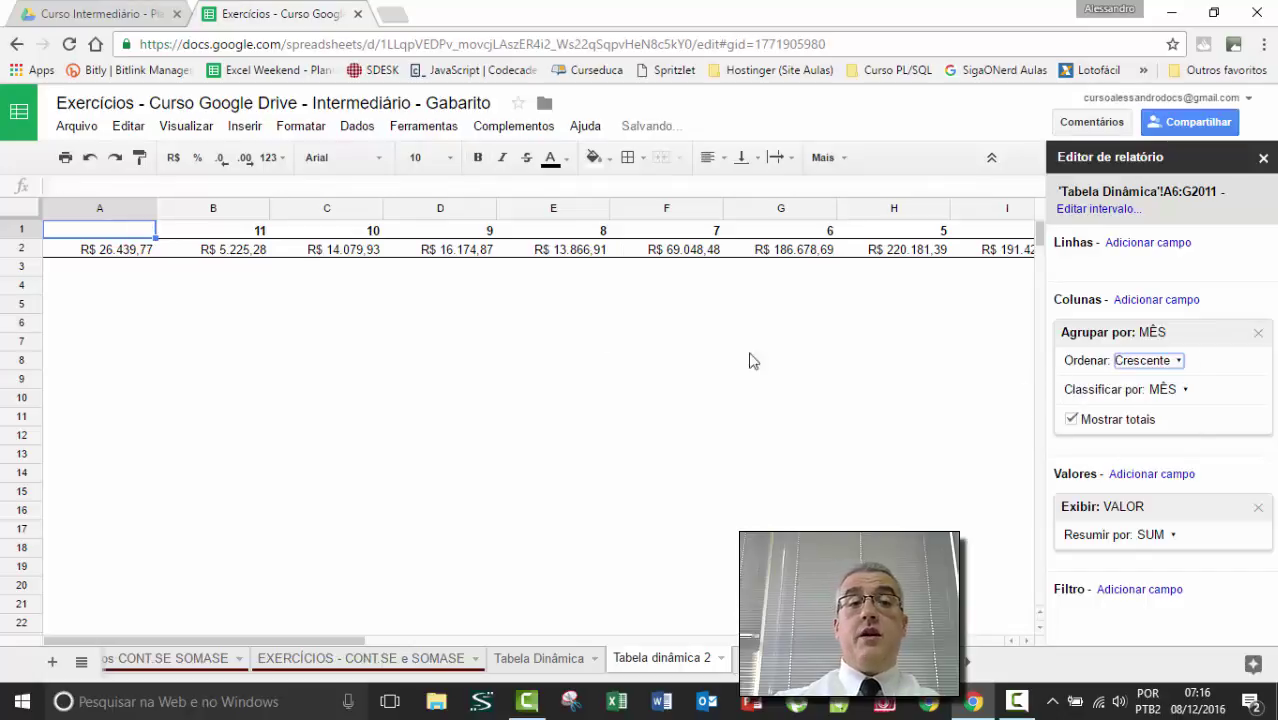
pyautogui.click(1180, 394)
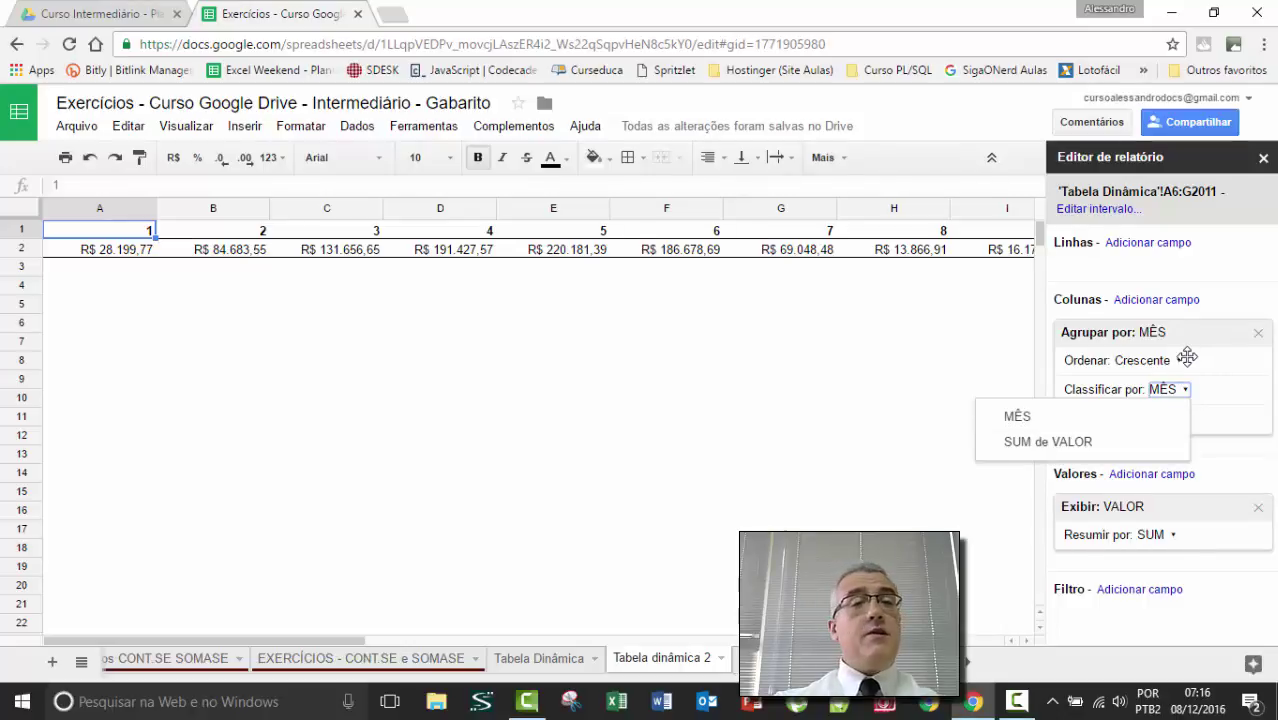
pyautogui.click(1258, 332)
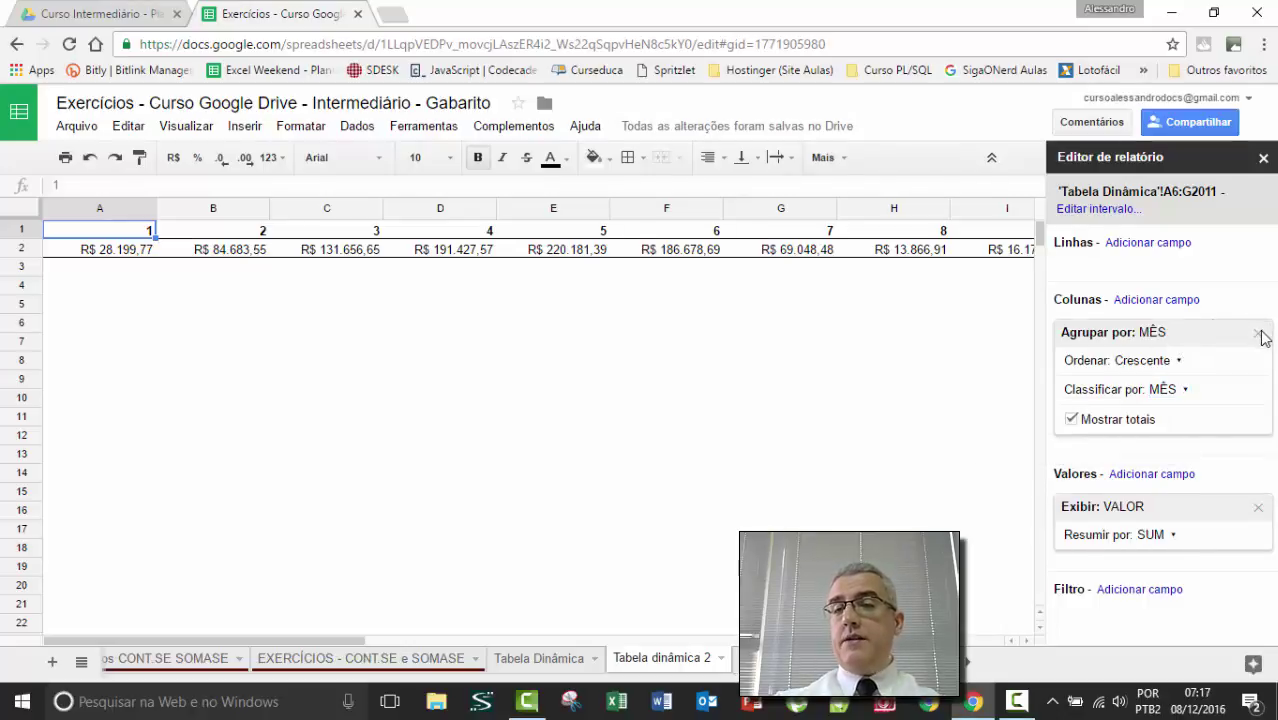
# Remove the MÊS grouping from the columns and group the pivot table's rows by MÊS instead.
pyautogui.click(1258, 332)
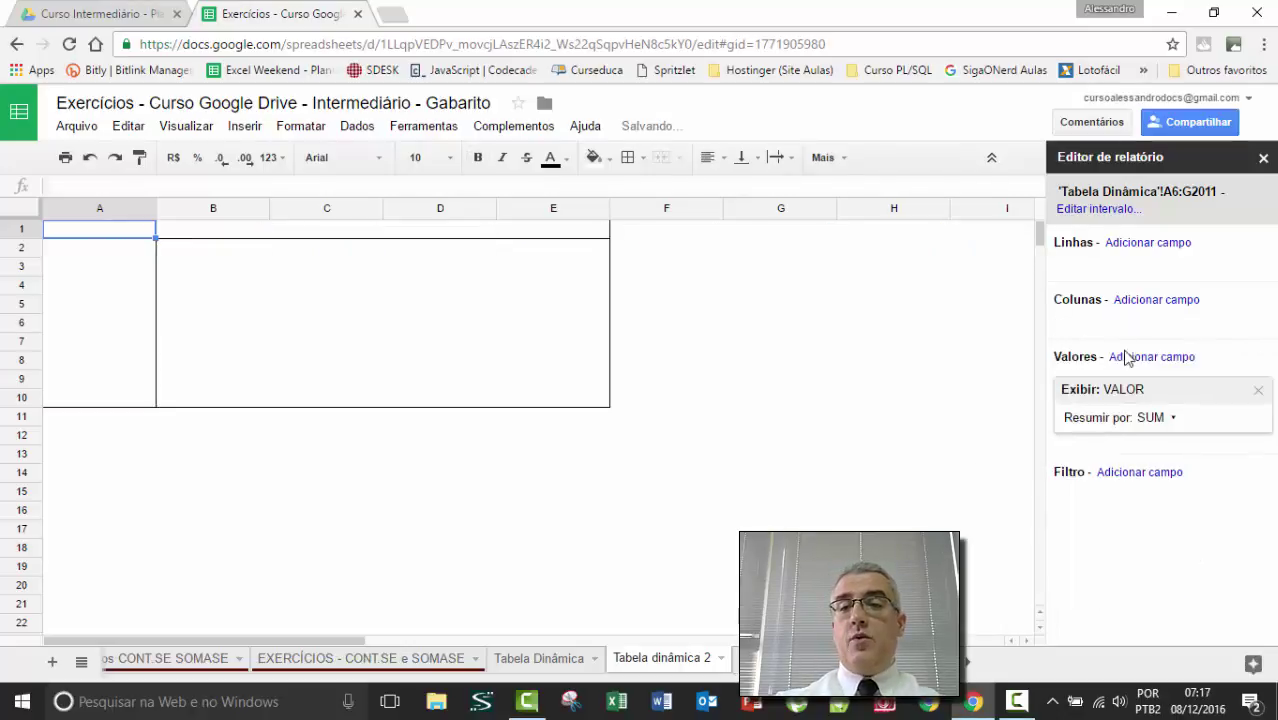
pyautogui.click(1165, 250)
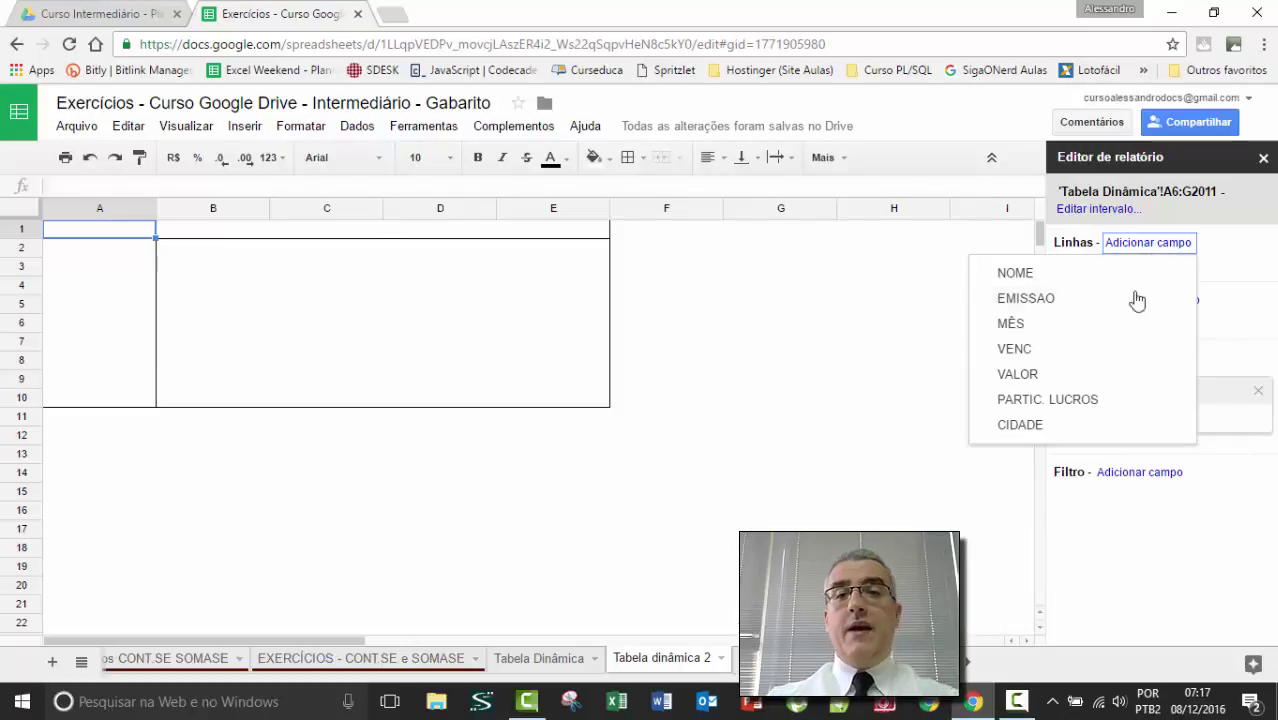
pyautogui.click(1022, 323)
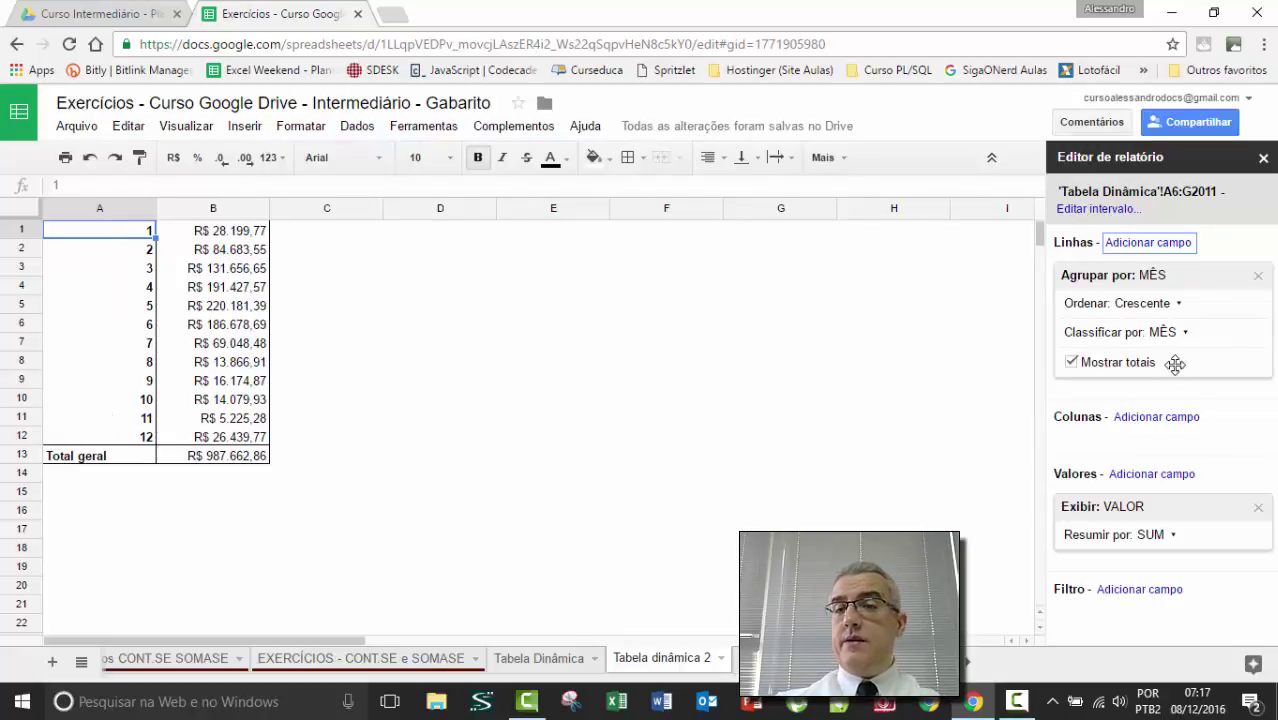
# Try sorting the MÊS rows by SUM de VALOR in ascending and descending order, and return them to ascending order by MÊS.
pyautogui.click(1163, 333)
pyautogui.click(1058, 387)
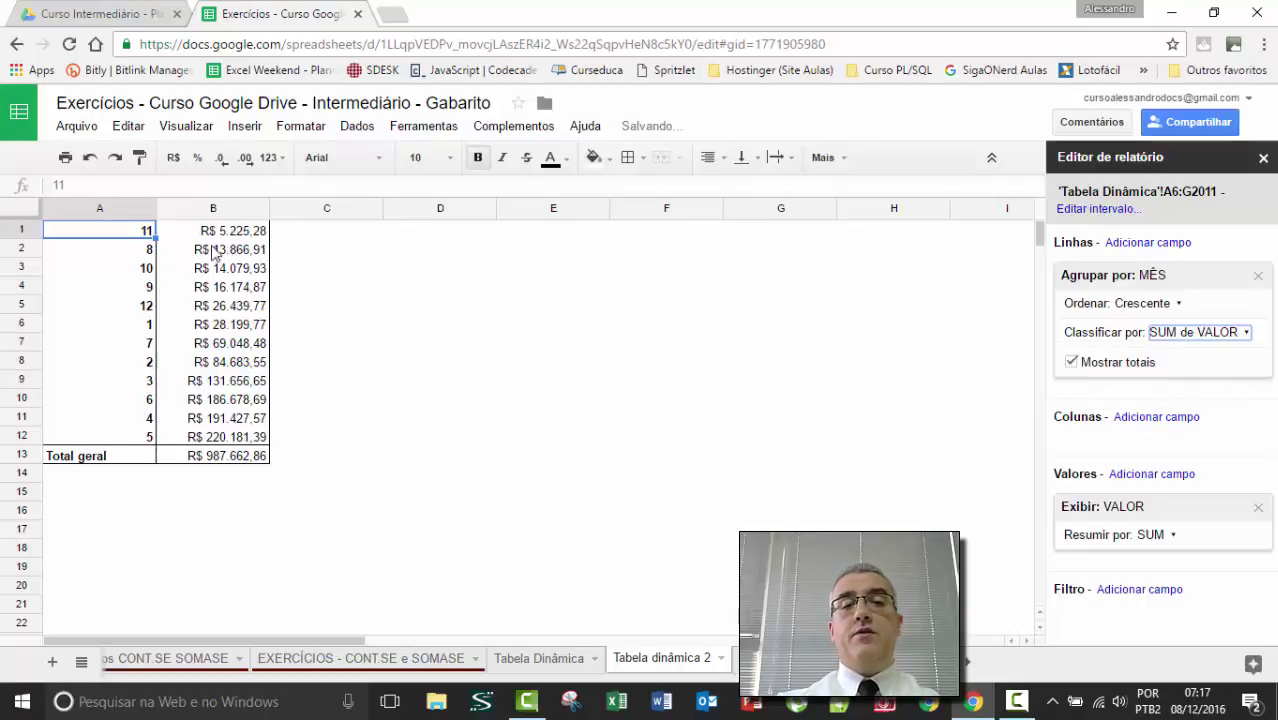
pyautogui.click(1140, 305)
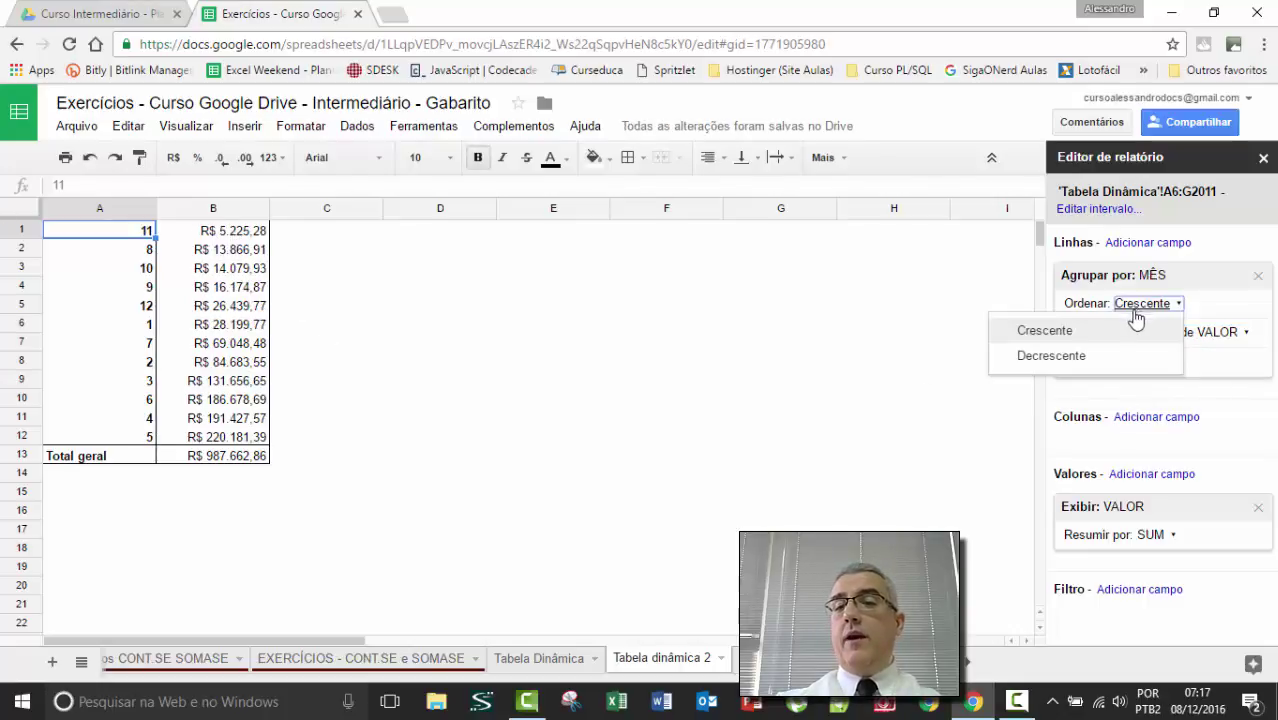
pyautogui.click(1070, 356)
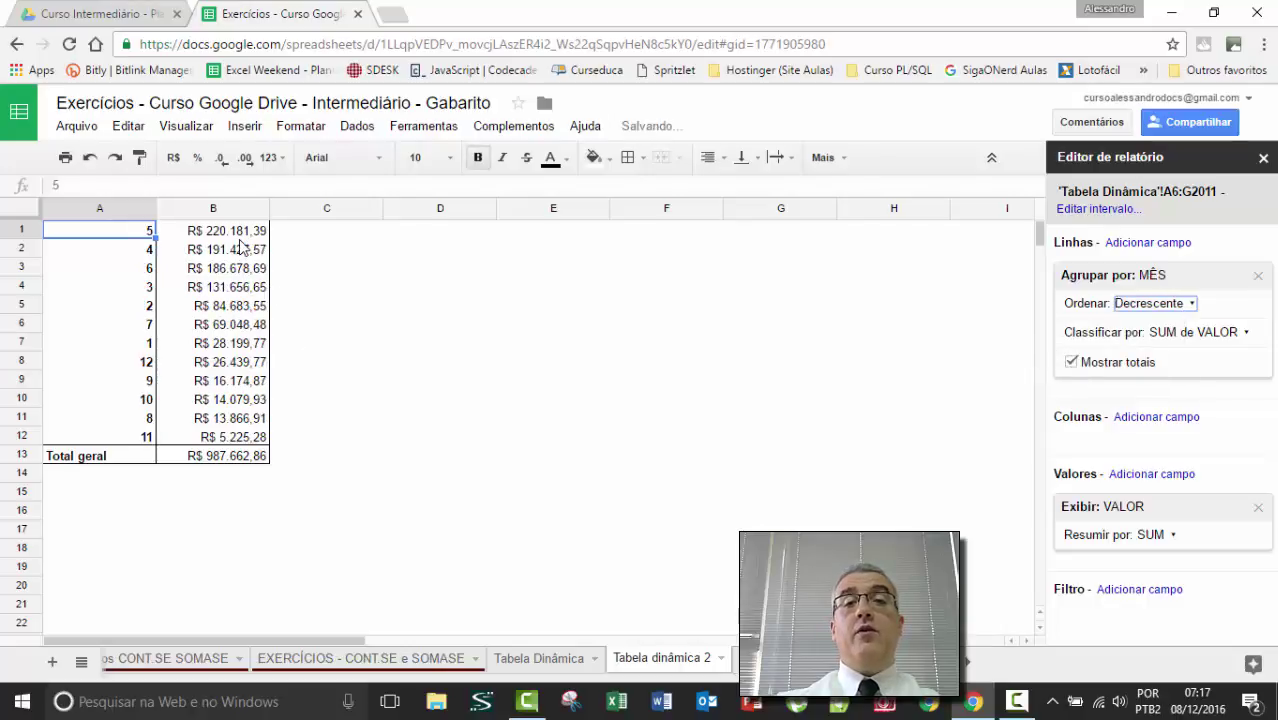
pyautogui.click(1152, 305)
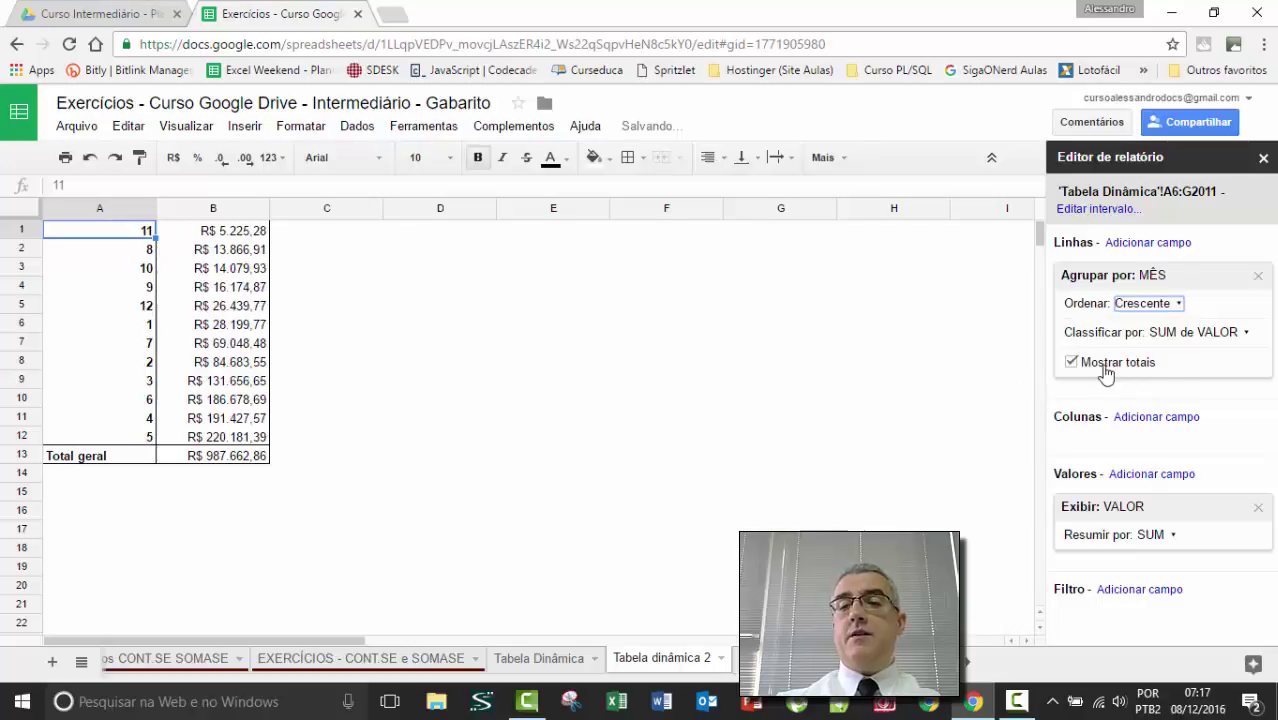
pyautogui.click(1191, 332)
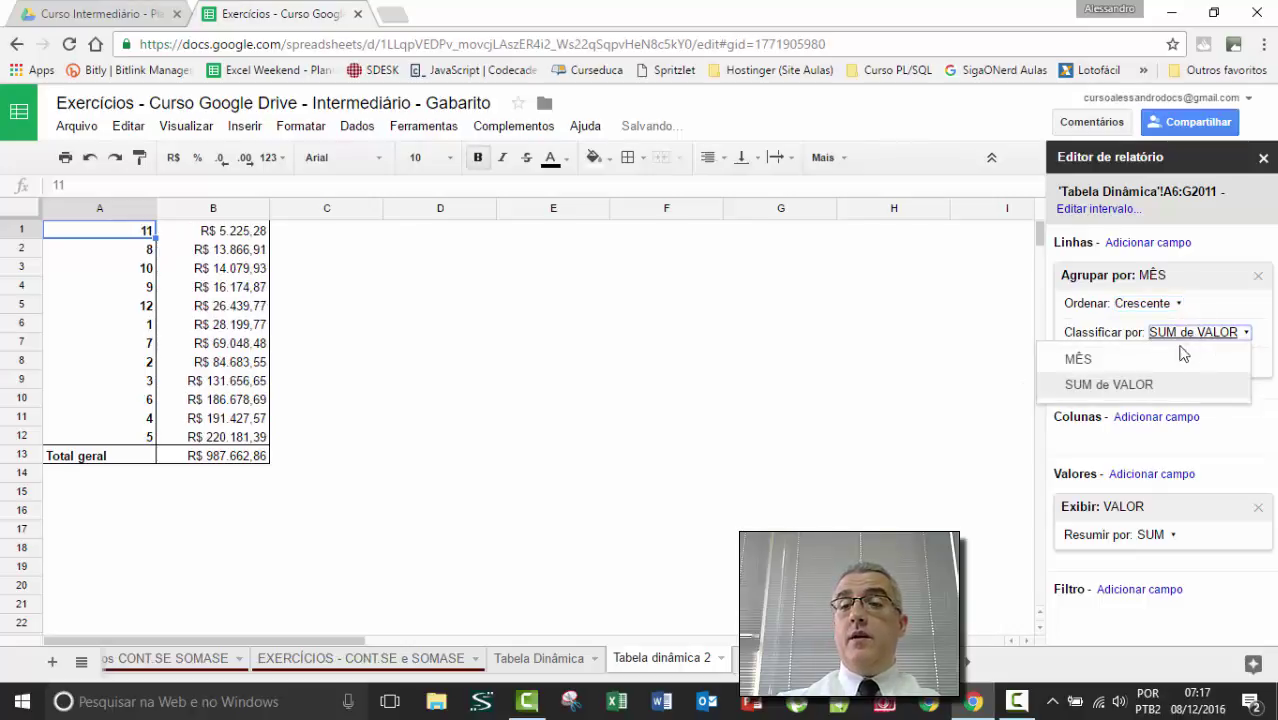
pyautogui.click(1077, 356)
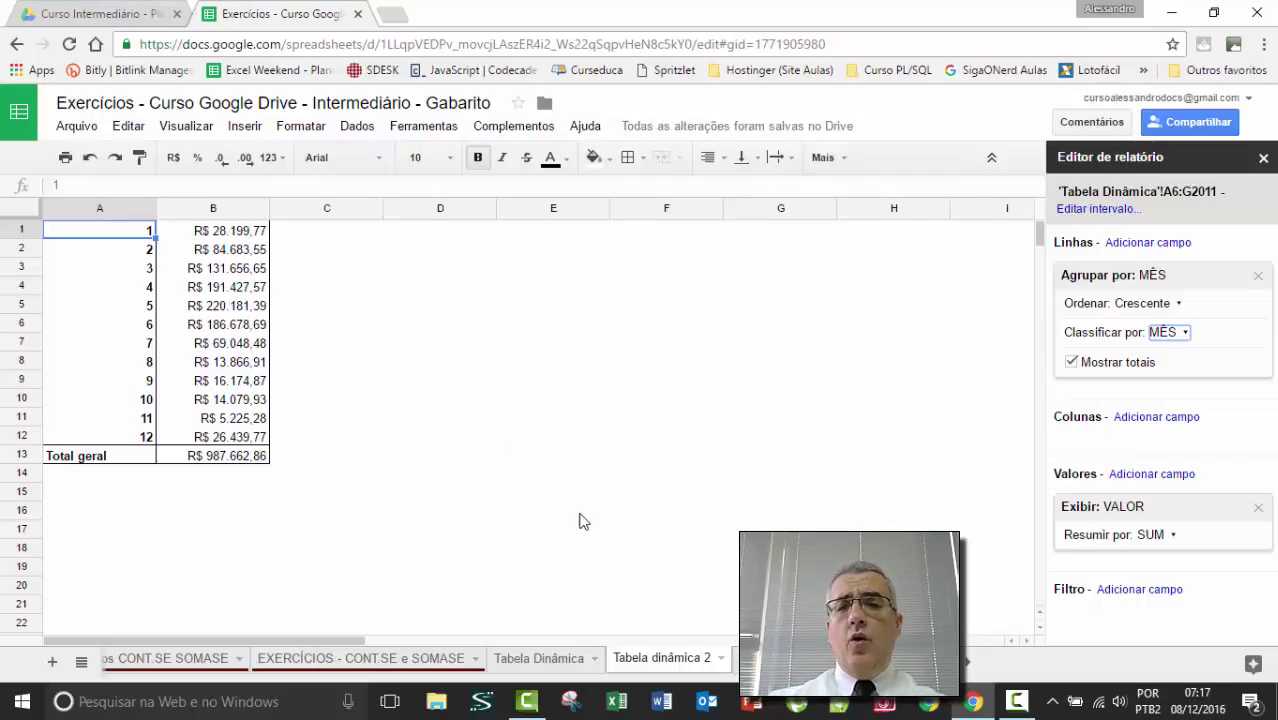
# Add CIDADE as a filter field of the pivot table.
pyautogui.click(1160, 590)
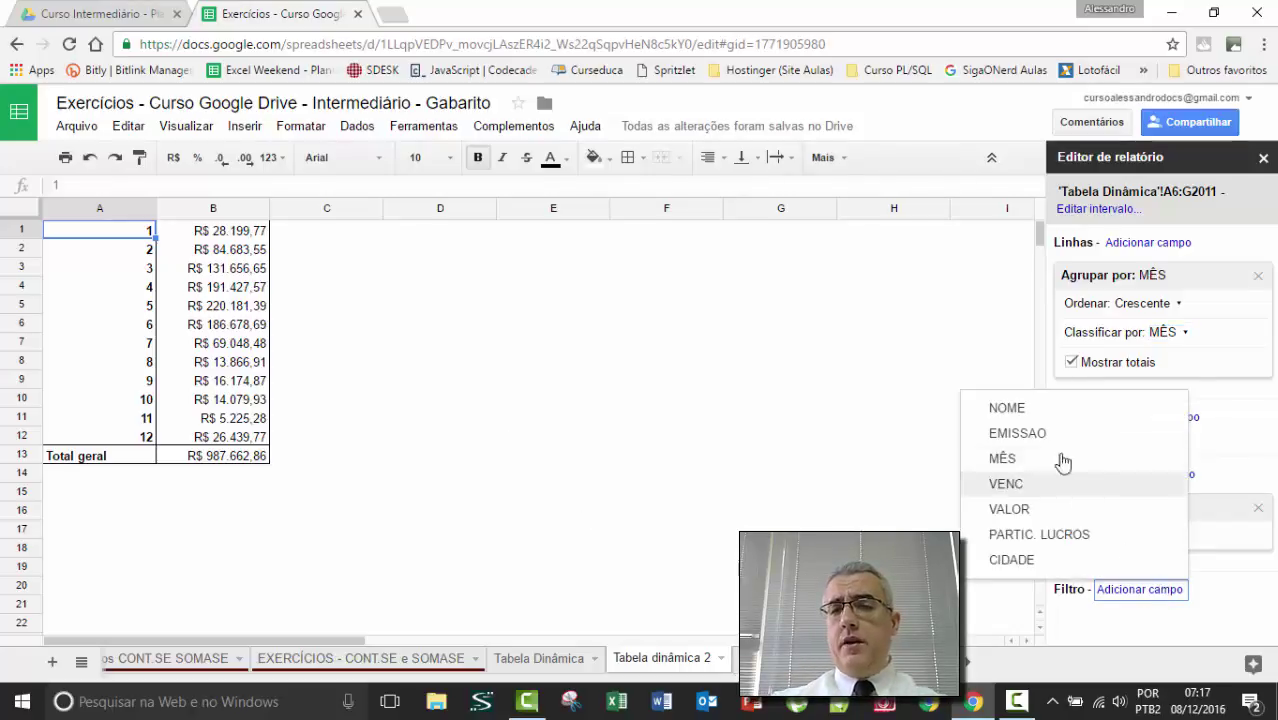
pyautogui.click(1012, 560)
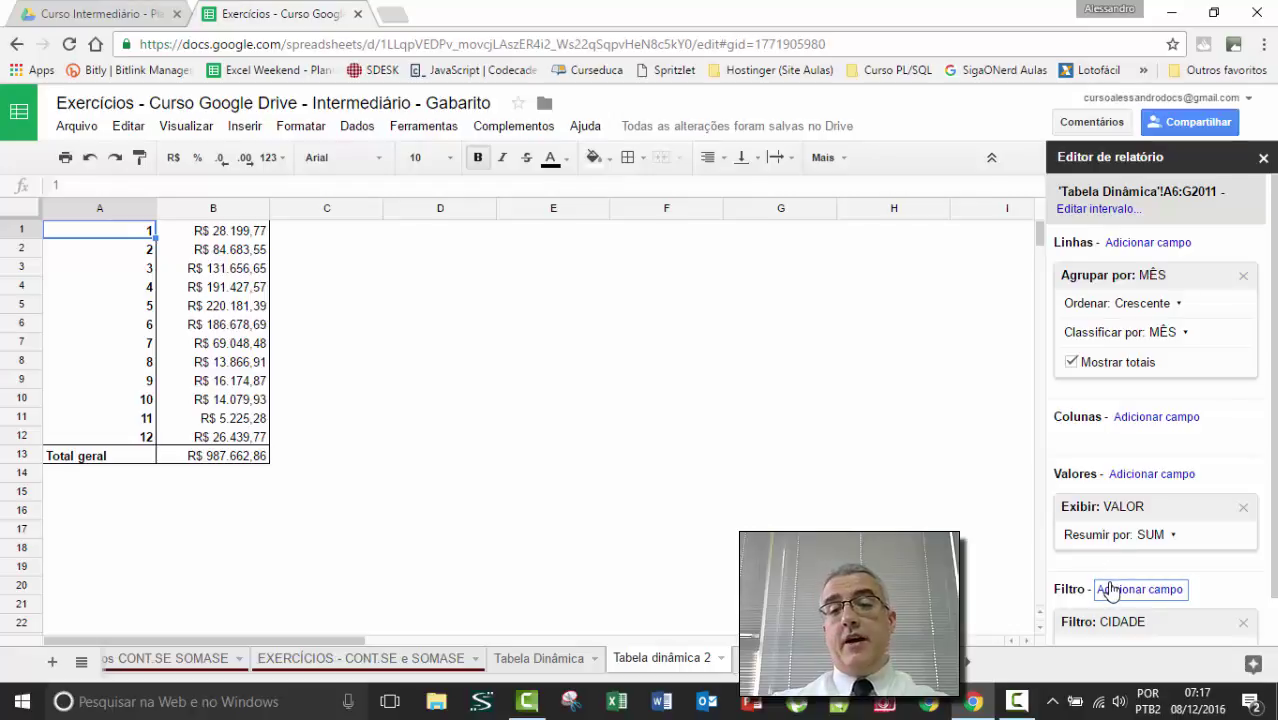
# Filter the pivot table's CIDADE field to show only BAURU.
pyautogui.scroll(-1, 1135, 516)
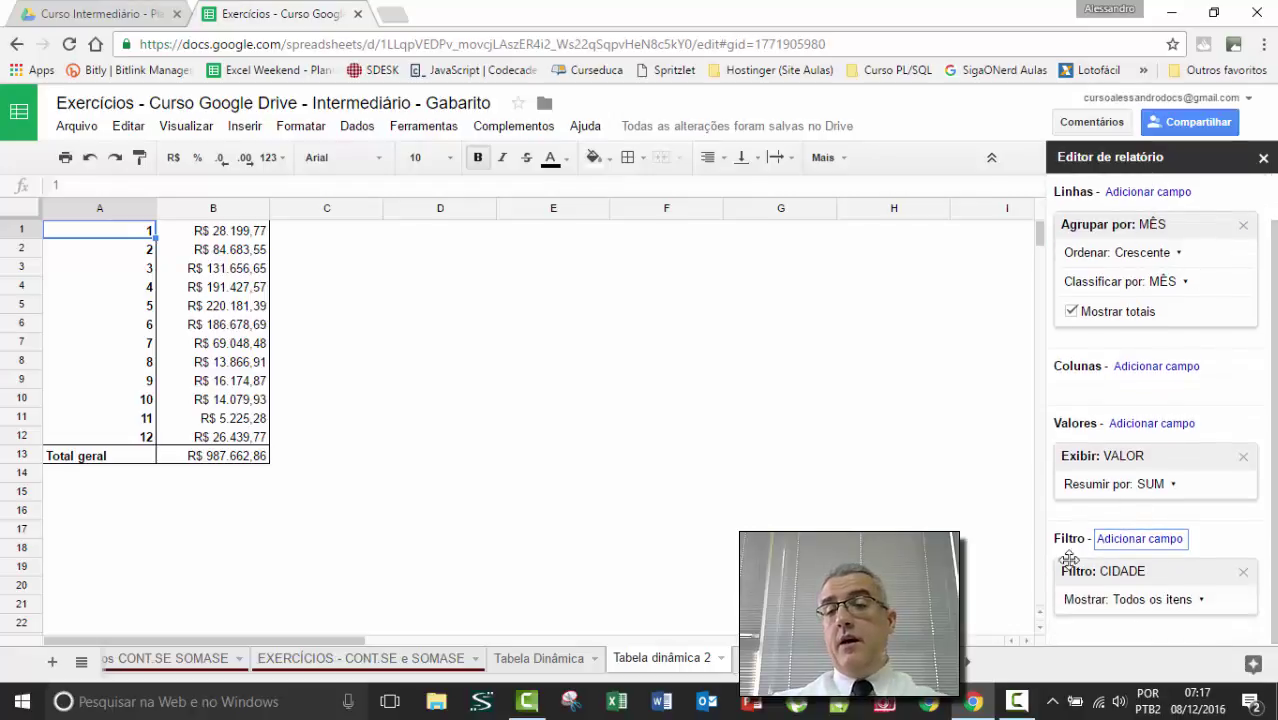
pyautogui.click(1178, 605)
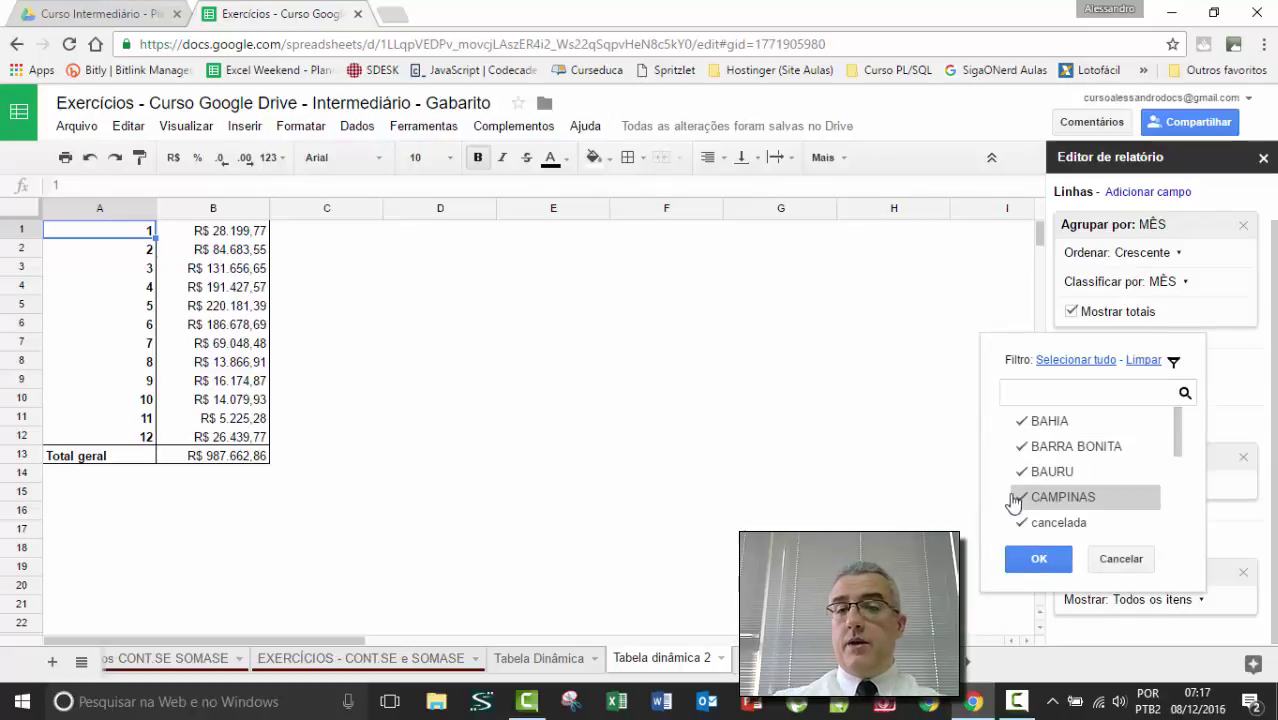
pyautogui.click(1143, 360)
pyautogui.click(1050, 472)
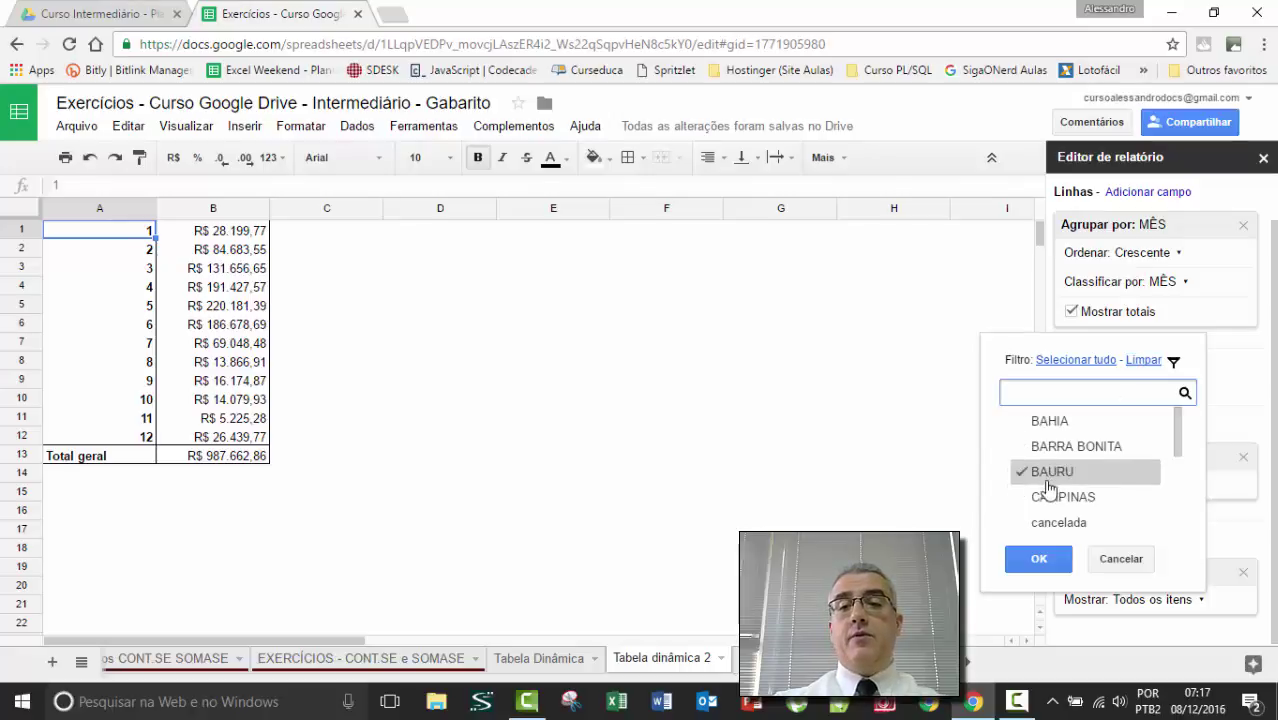
pyautogui.click(1038, 558)
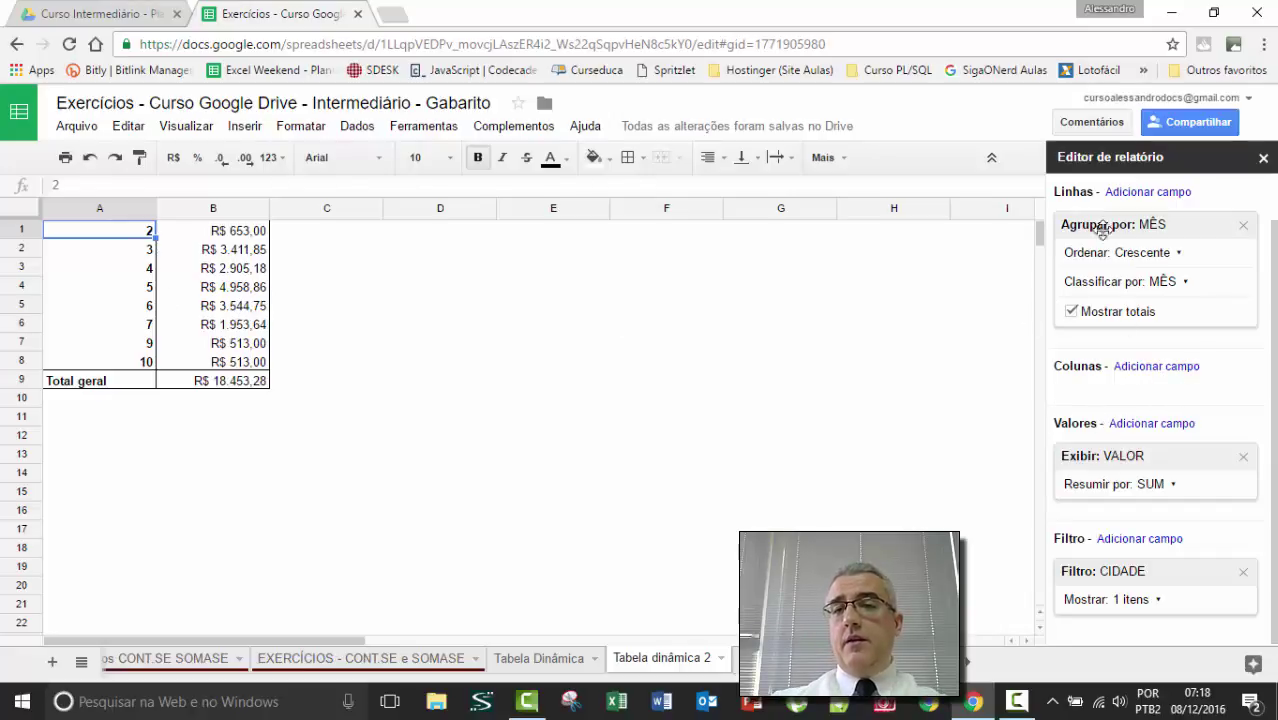
# Add CIDADE as a second row grouping below MÊS in the pivot table.
pyautogui.scroll(1, 1105, 205)
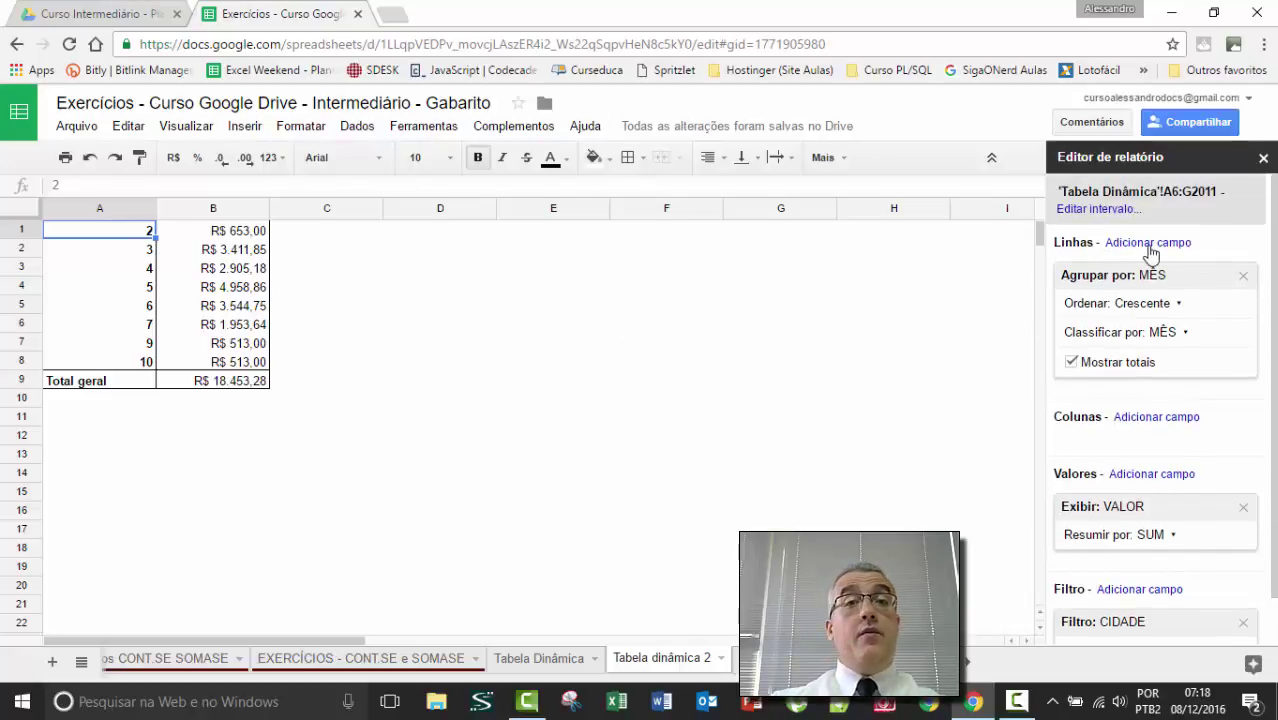
pyautogui.click(1148, 243)
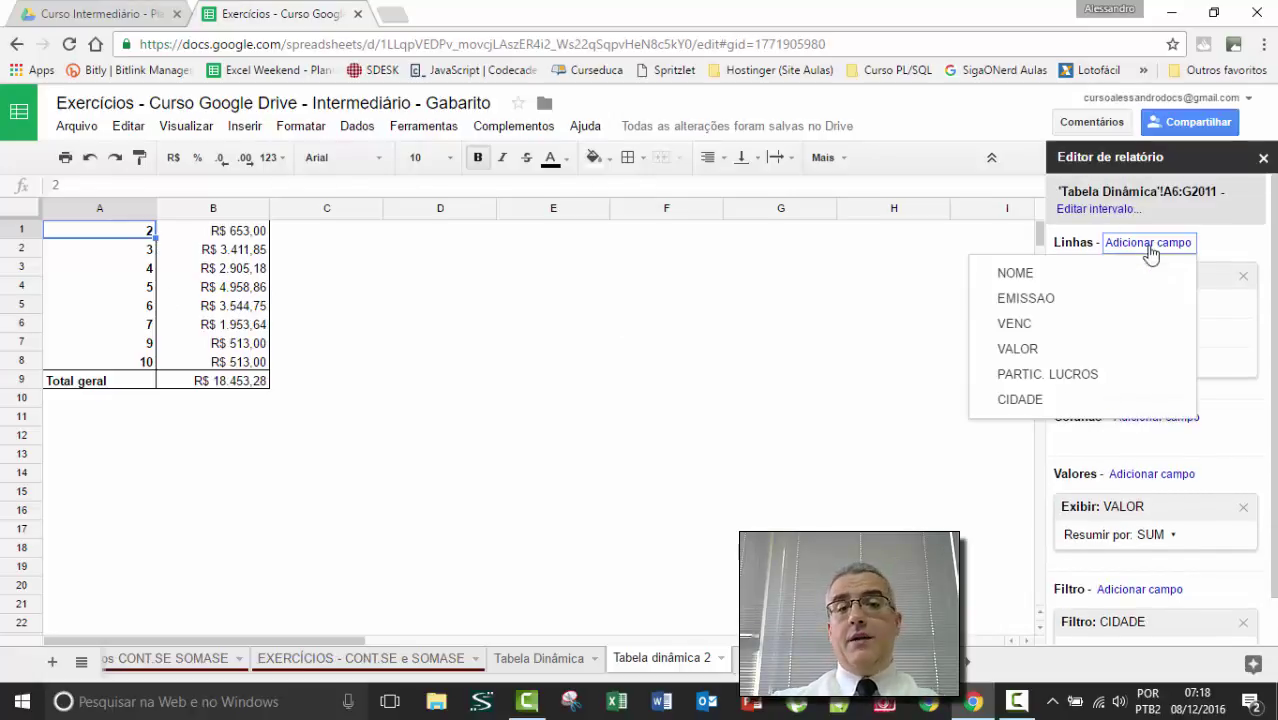
pyautogui.click(1052, 405)
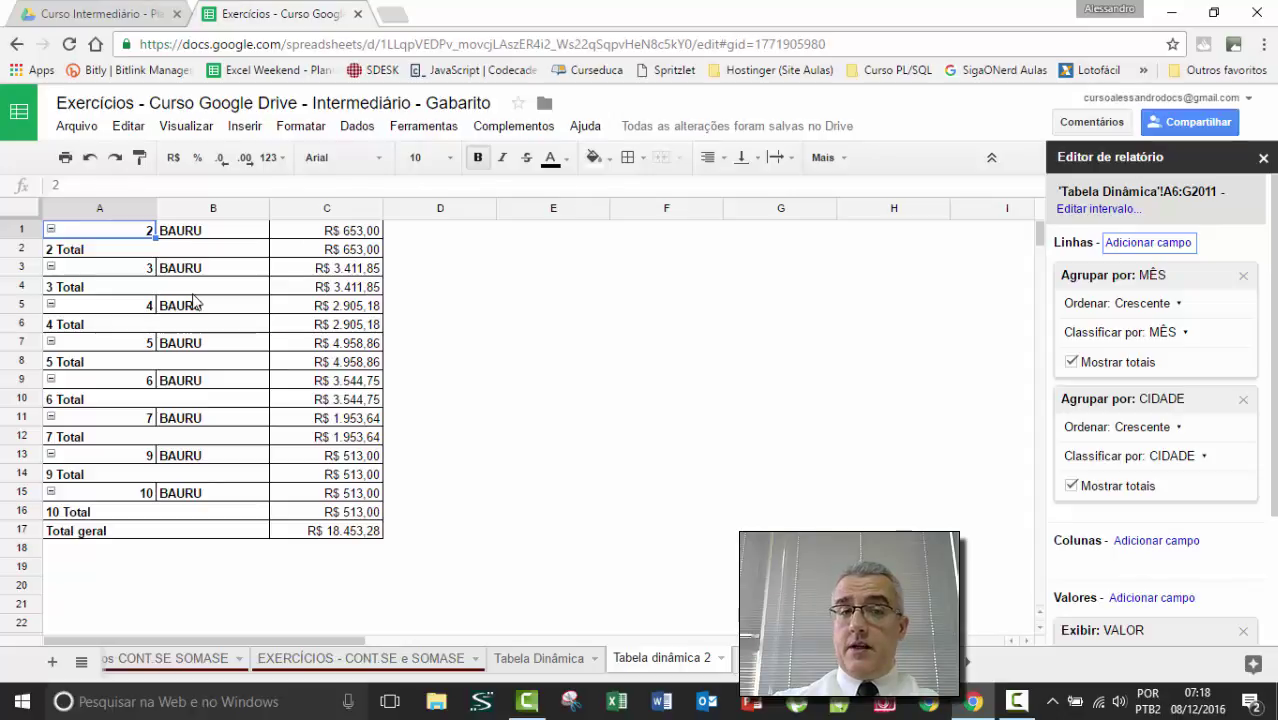
# Remove the CIDADE filter from the pivot table and check the city breakdown and total for month 1.
pyautogui.scroll(-3, 850, 580)
pyautogui.scroll(-3, 1192, 596)
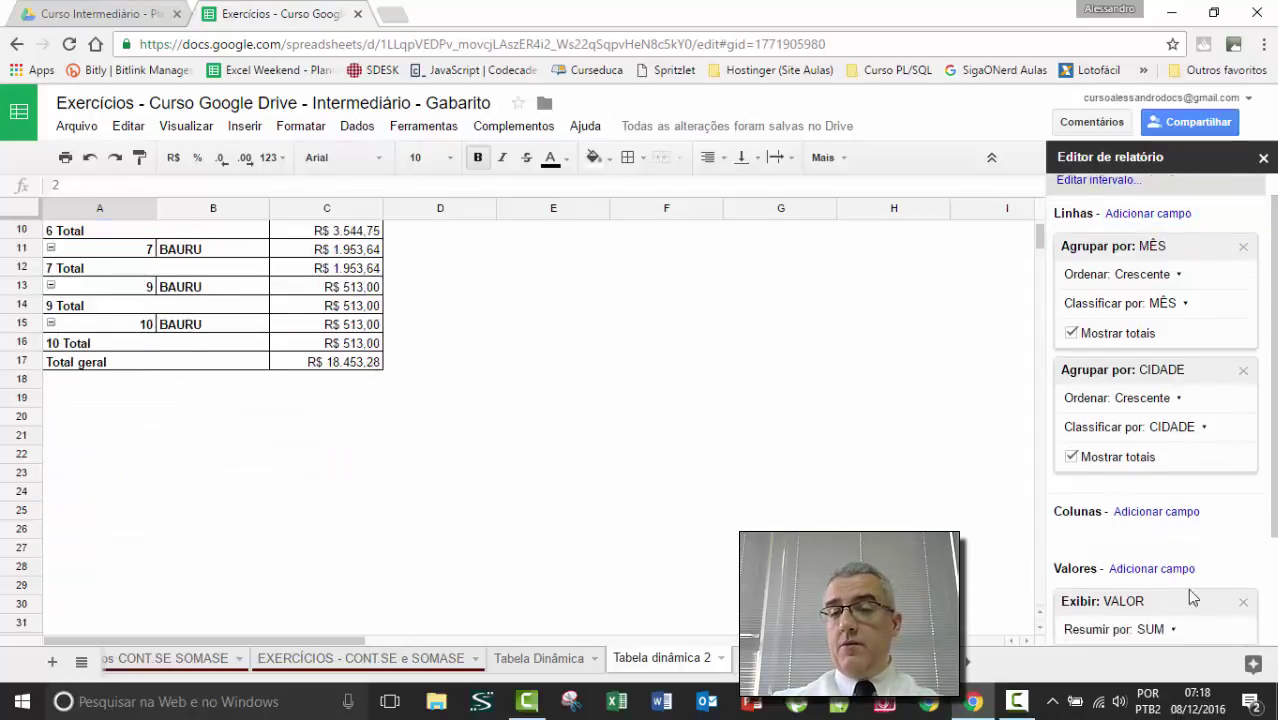
pyautogui.click(1245, 571)
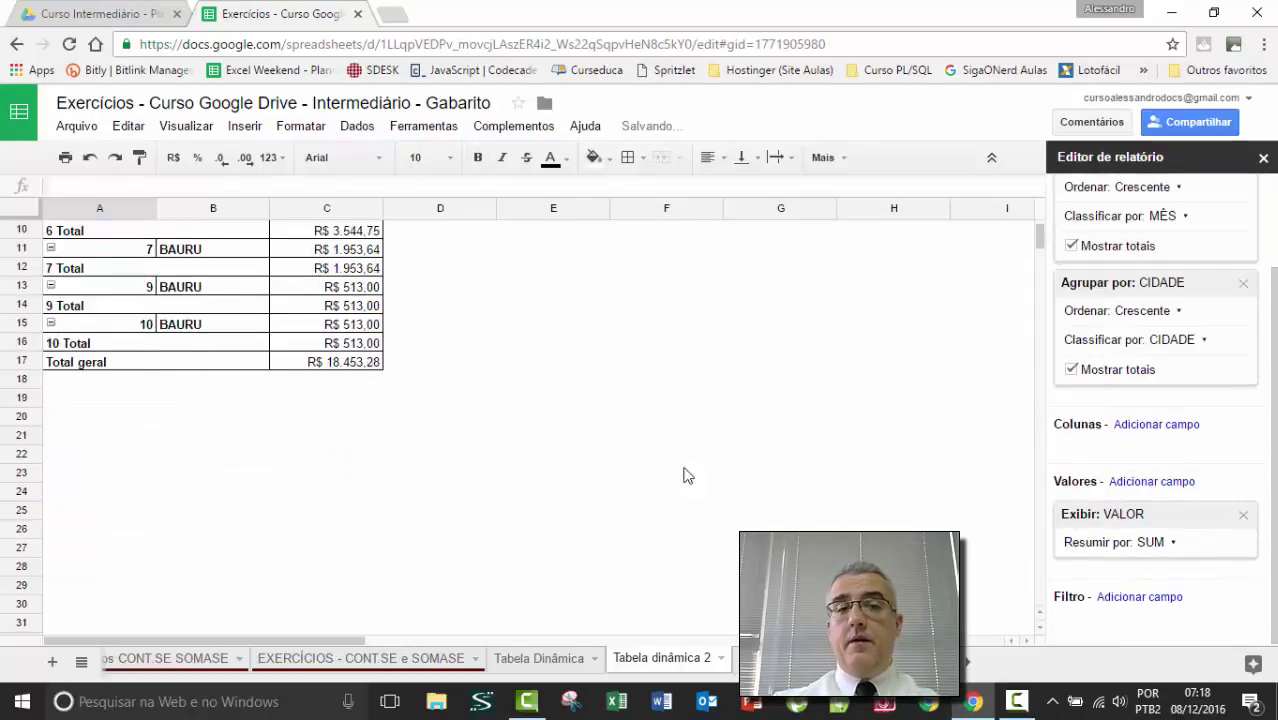
pyautogui.scroll(3, 537, 400)
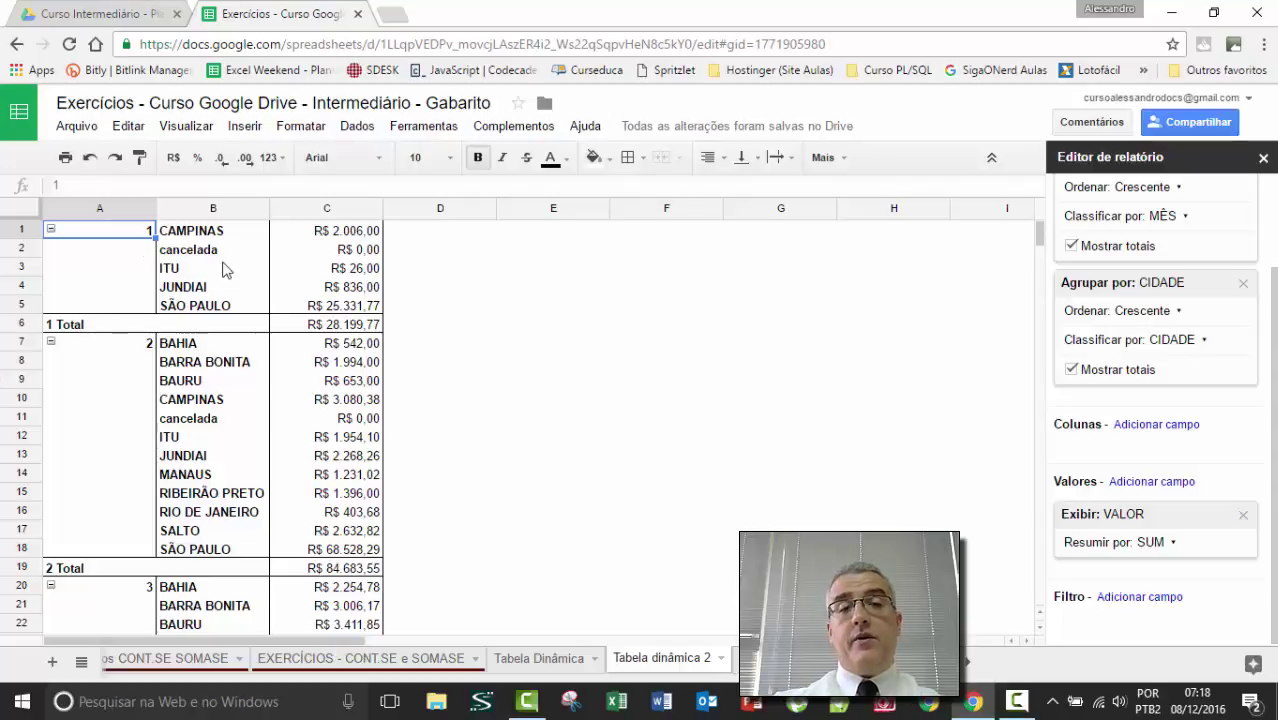
pyautogui.click(340, 328)
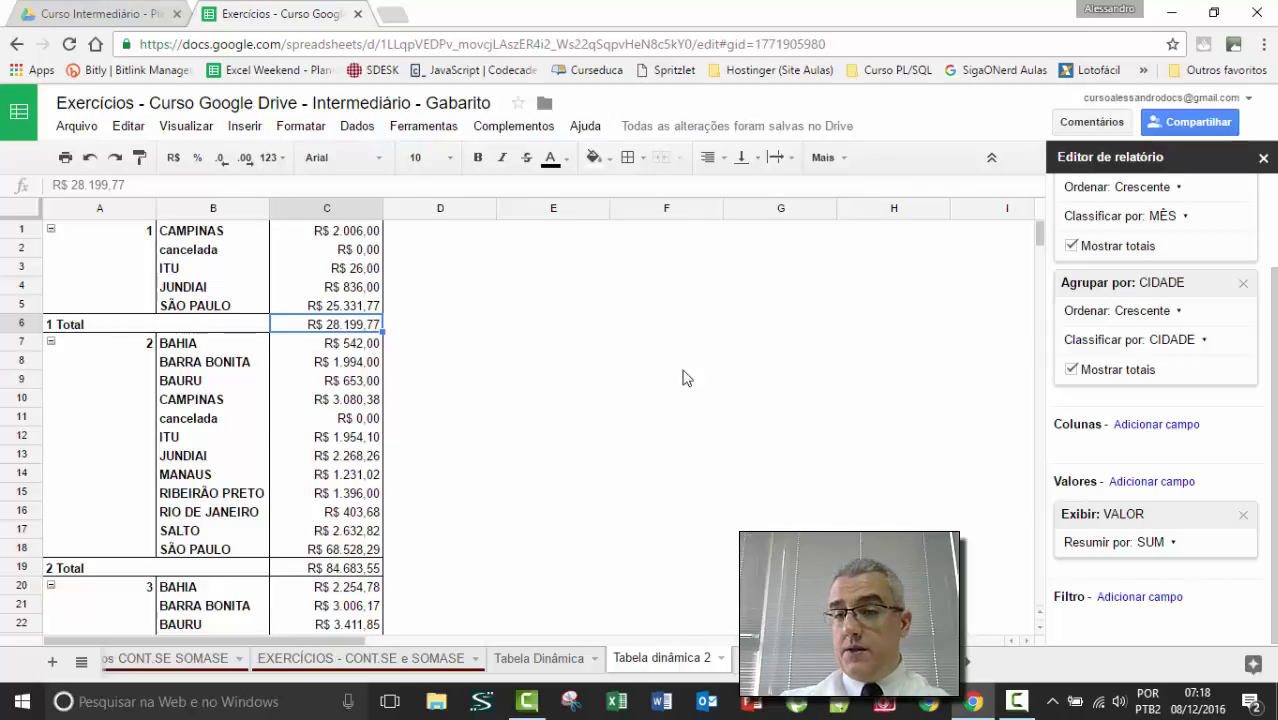
# Remove the CIDADE grouping from the rows and group the pivot table's columns by CIDADE instead.
pyautogui.click(1243, 283)
pyautogui.click(1176, 423)
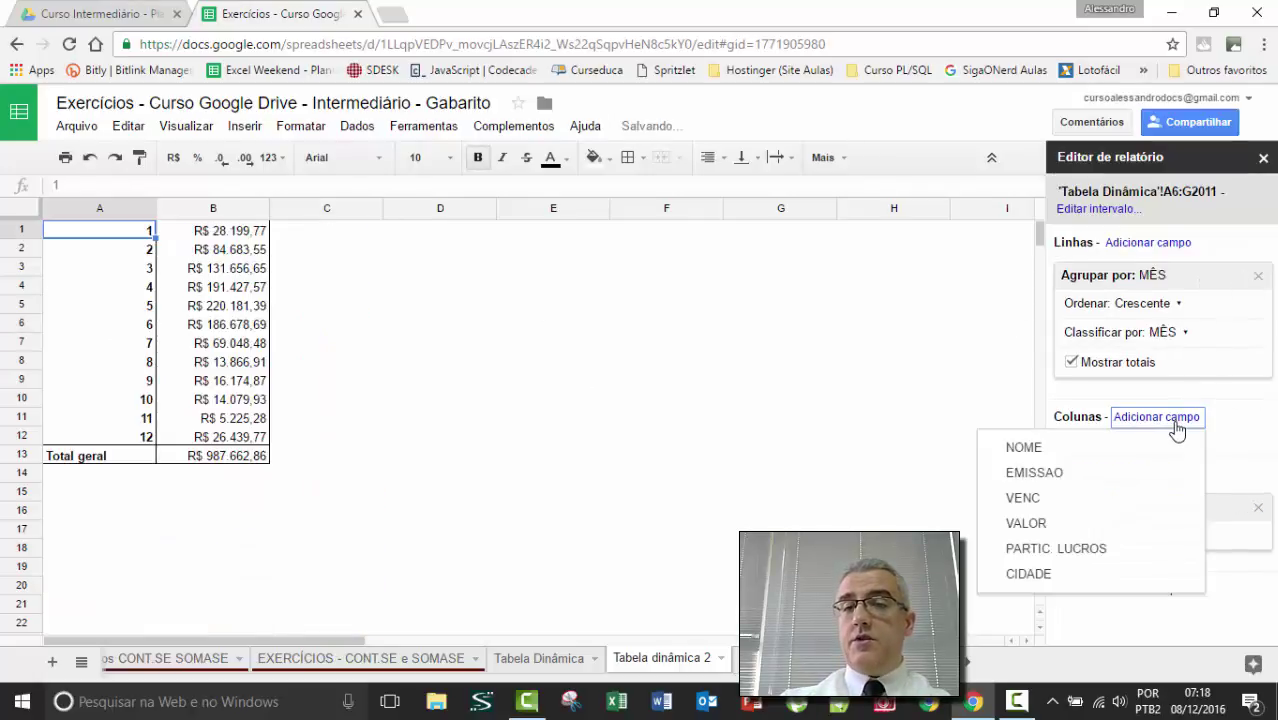
pyautogui.click(1030, 574)
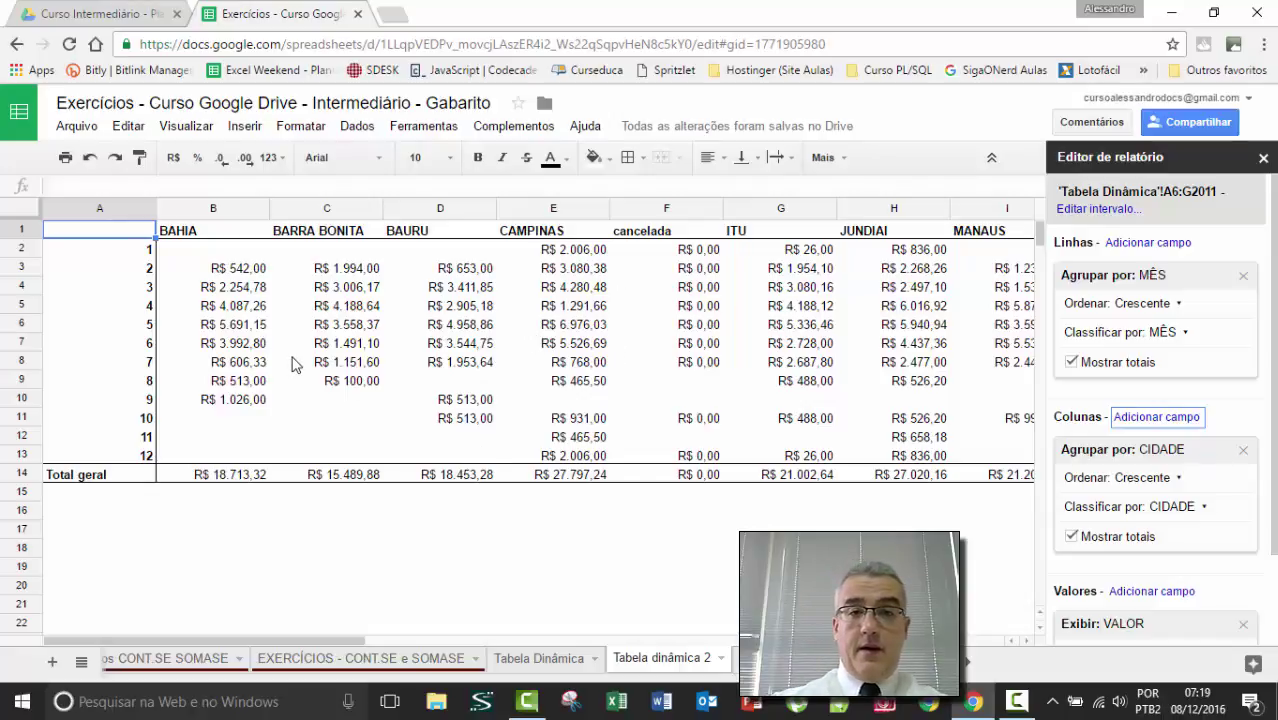
# Fit all of the pivot table sheet's column widths to their contents.
pyautogui.click(28, 208)
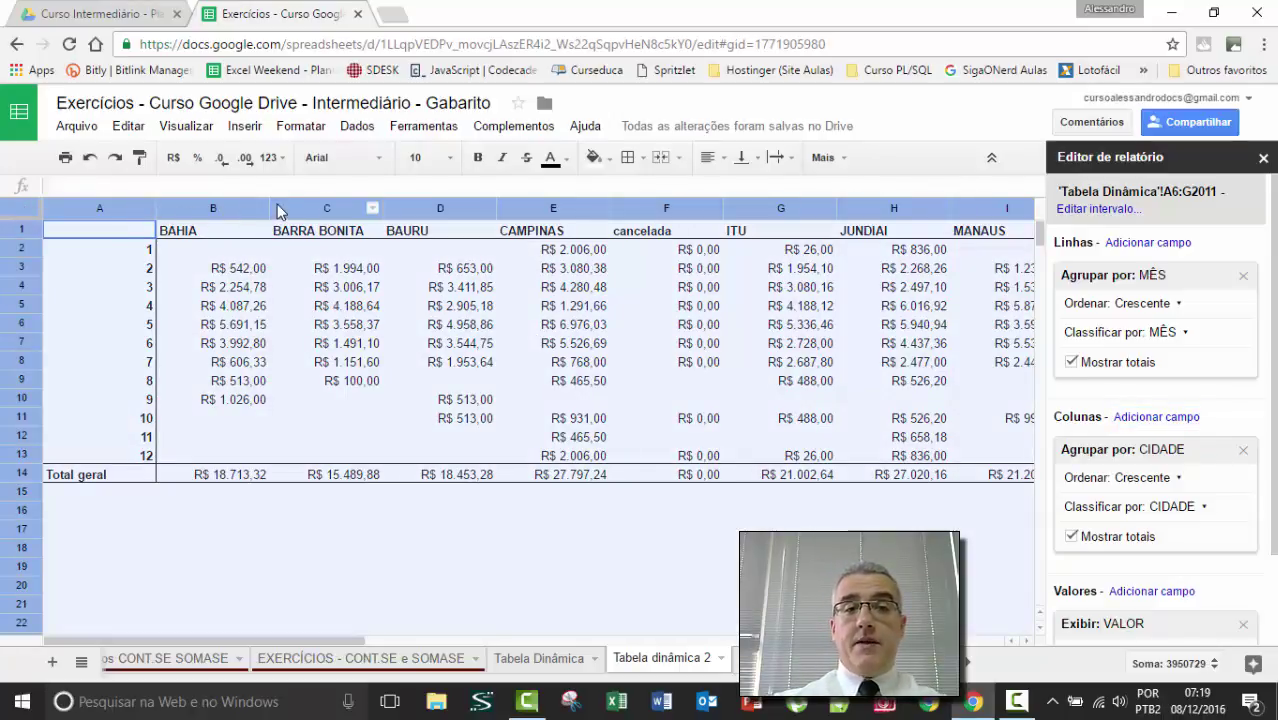
pyautogui.moveTo(267, 203); pyautogui.dragTo(189, 203)
pyautogui.click(440, 315)
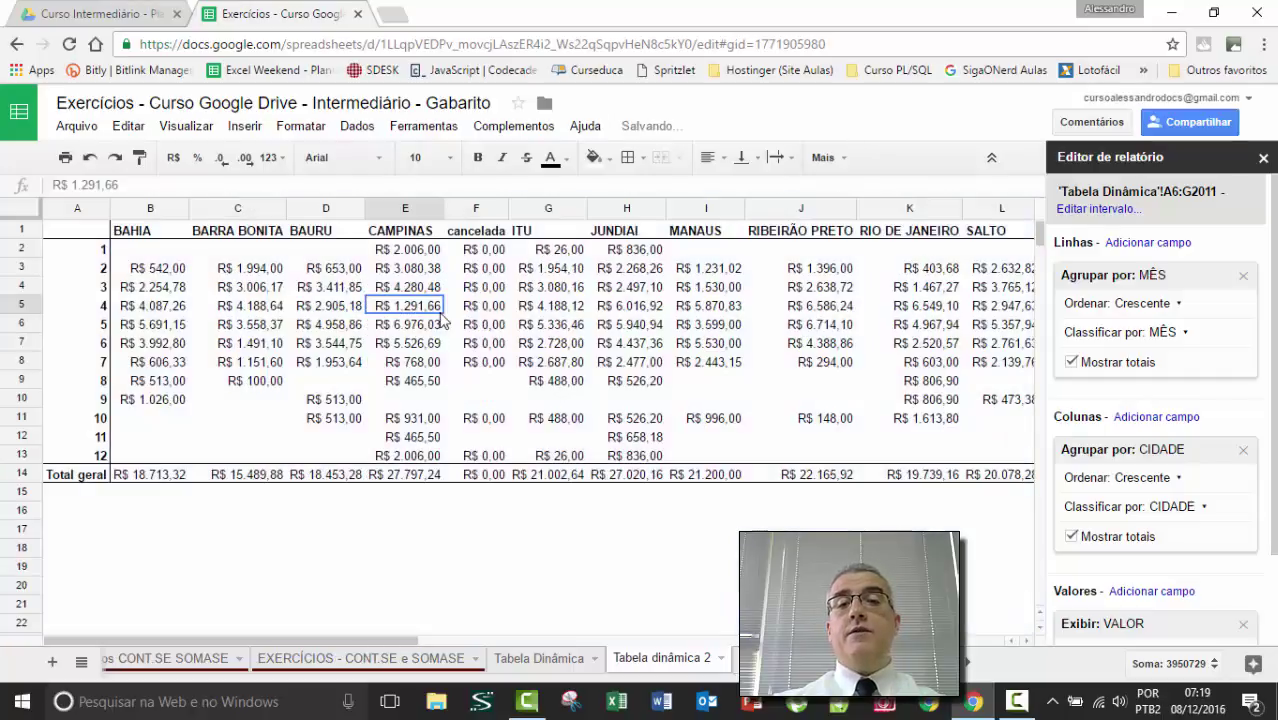
pyautogui.click(760, 345)
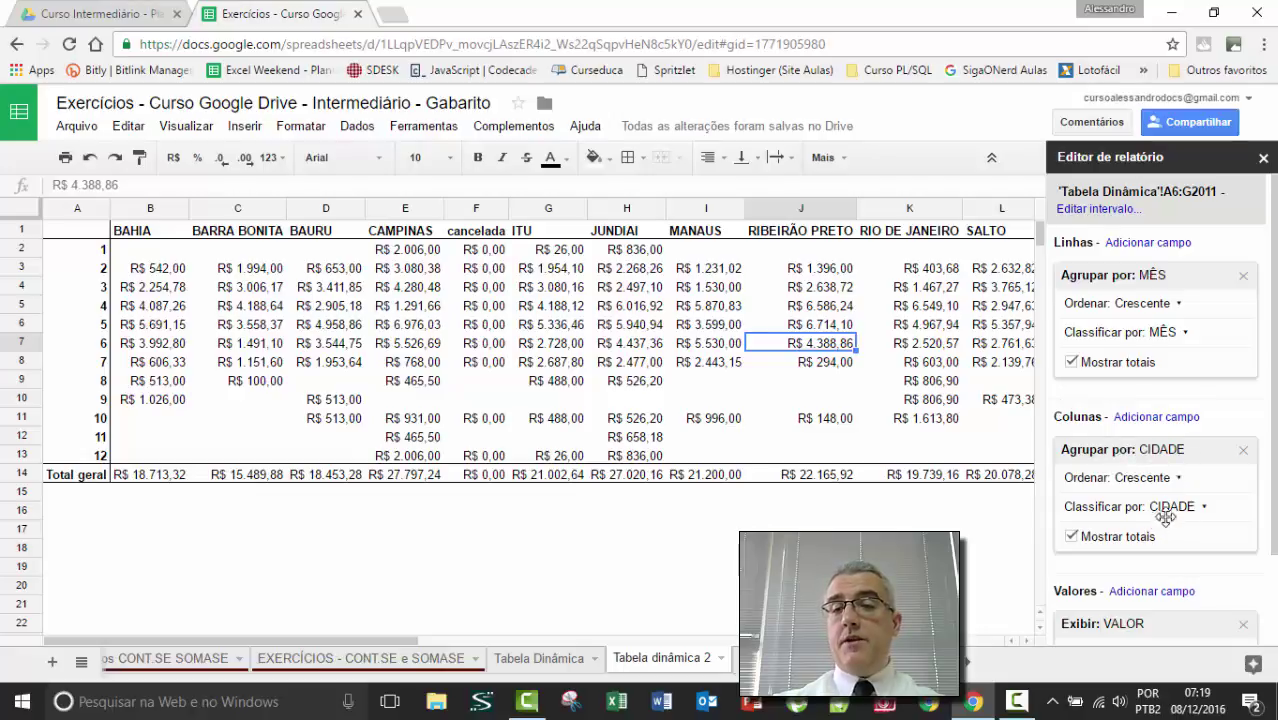
# Add CIDADE as a filter field and exclude the 'cancelada' item from the pivot table.
pyautogui.scroll(-2, 1166, 562)
pyautogui.click(1150, 598)
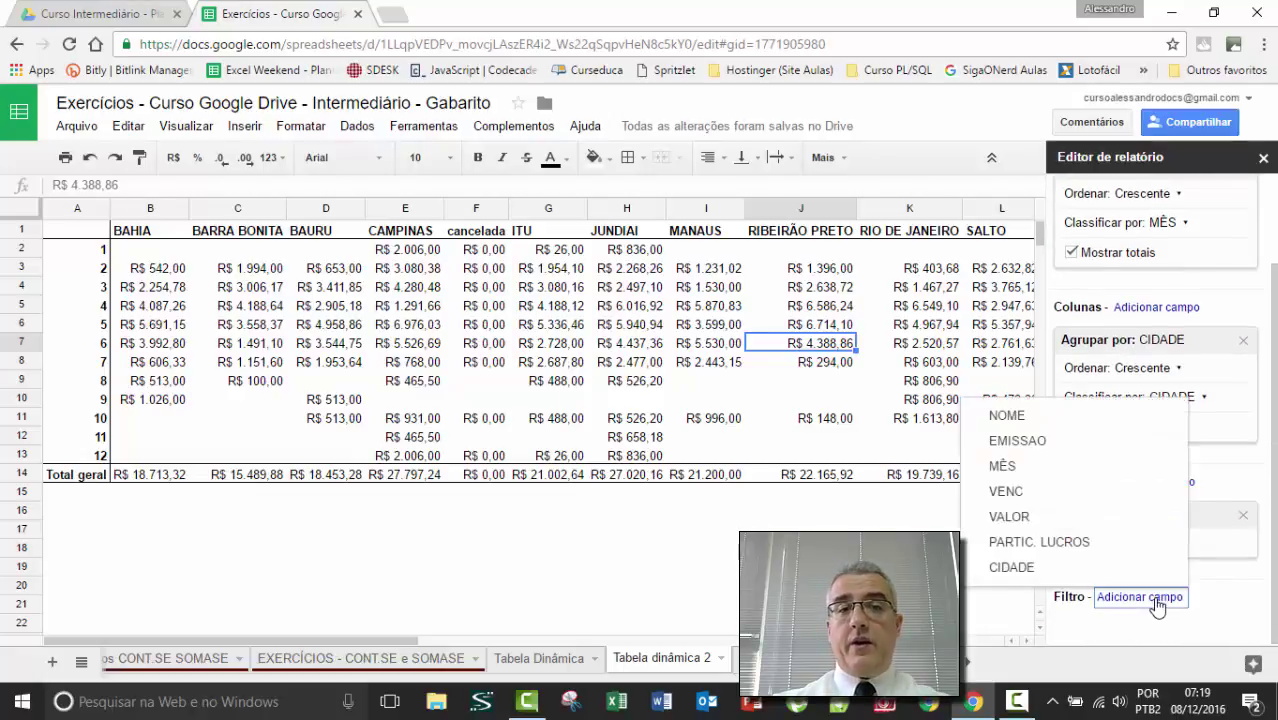
pyautogui.click(1012, 567)
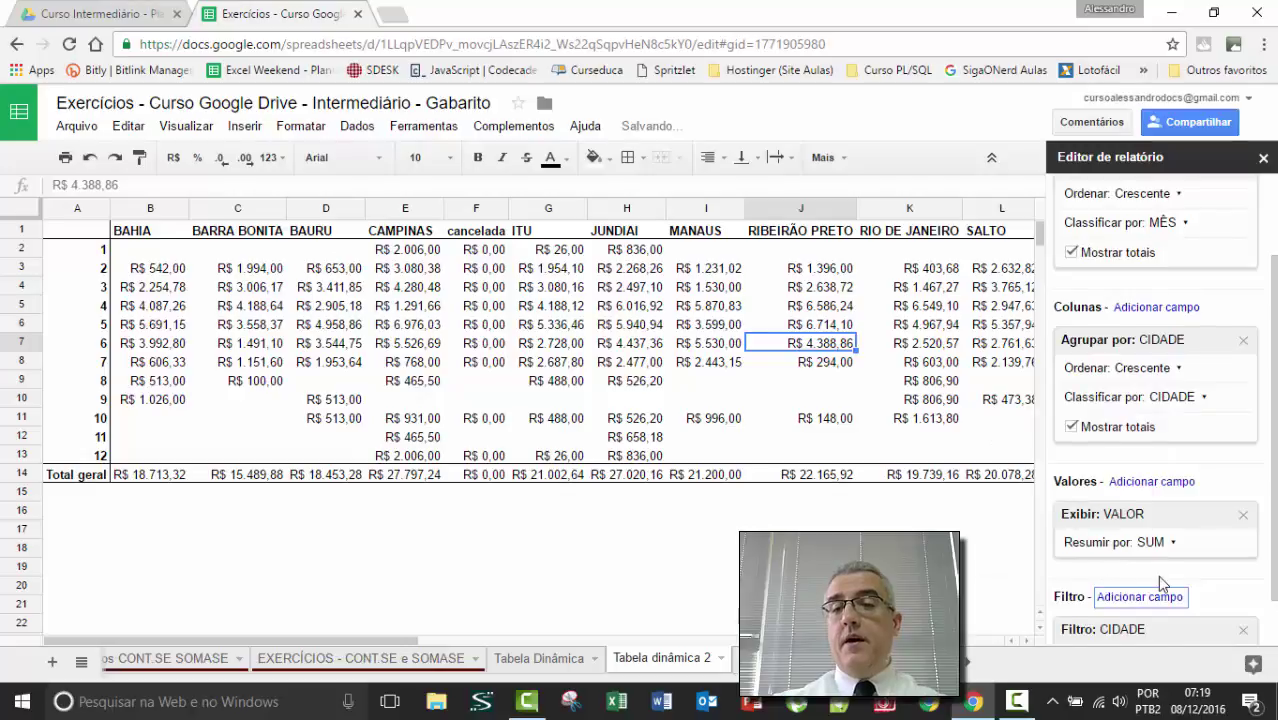
pyautogui.click(1135, 600)
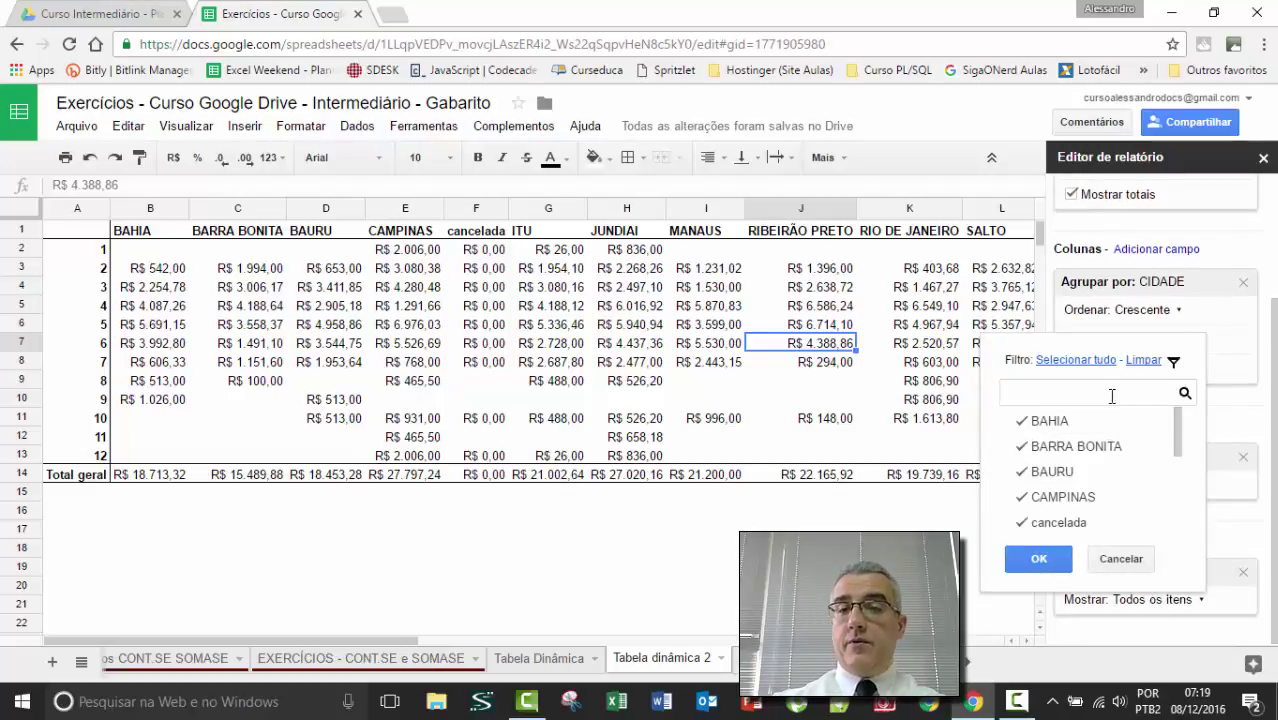
pyautogui.click(1022, 522)
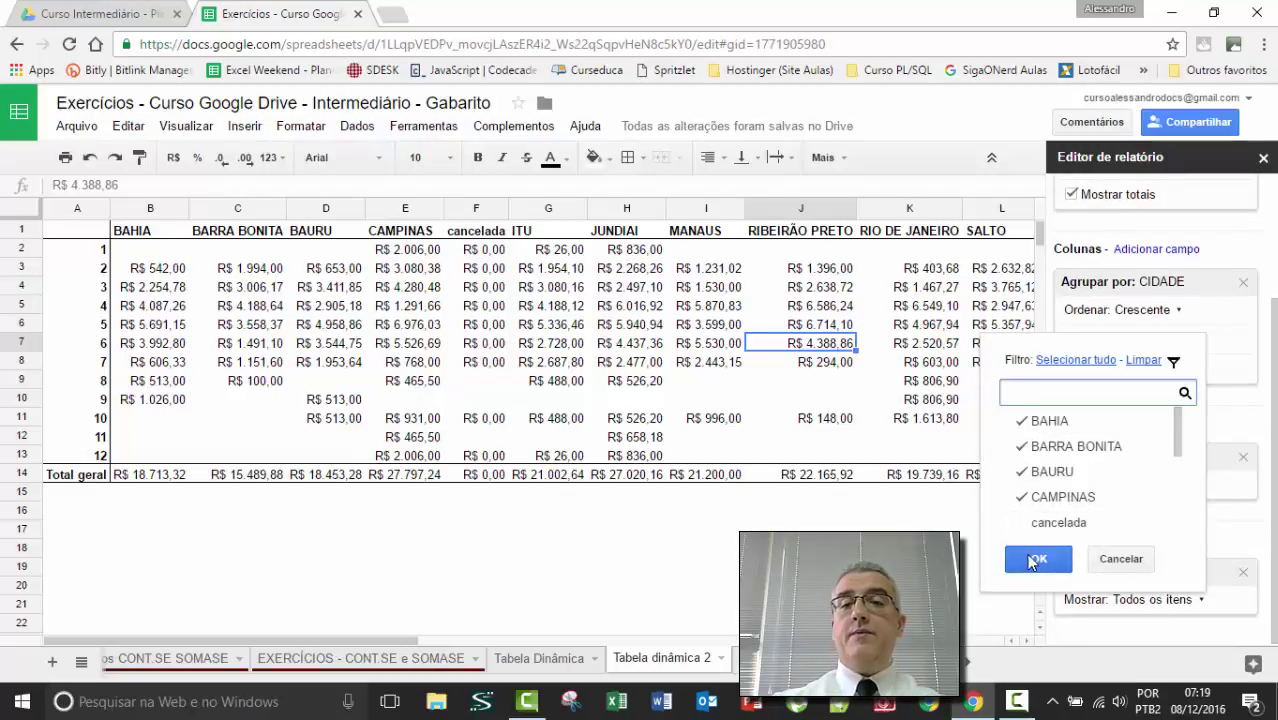
pyautogui.click(1033, 560)
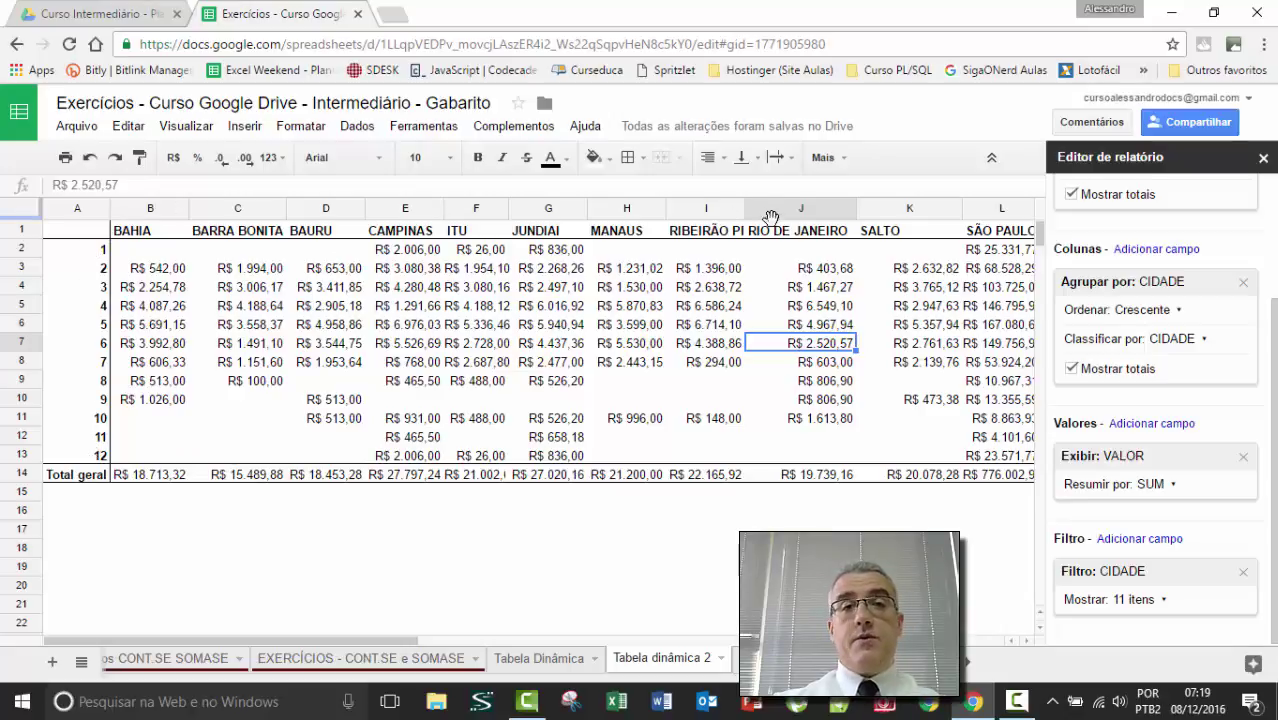
# Examine the monthly values per city, the Total geral row and column, and the report's row and column groupings.
pyautogui.click(158, 270)
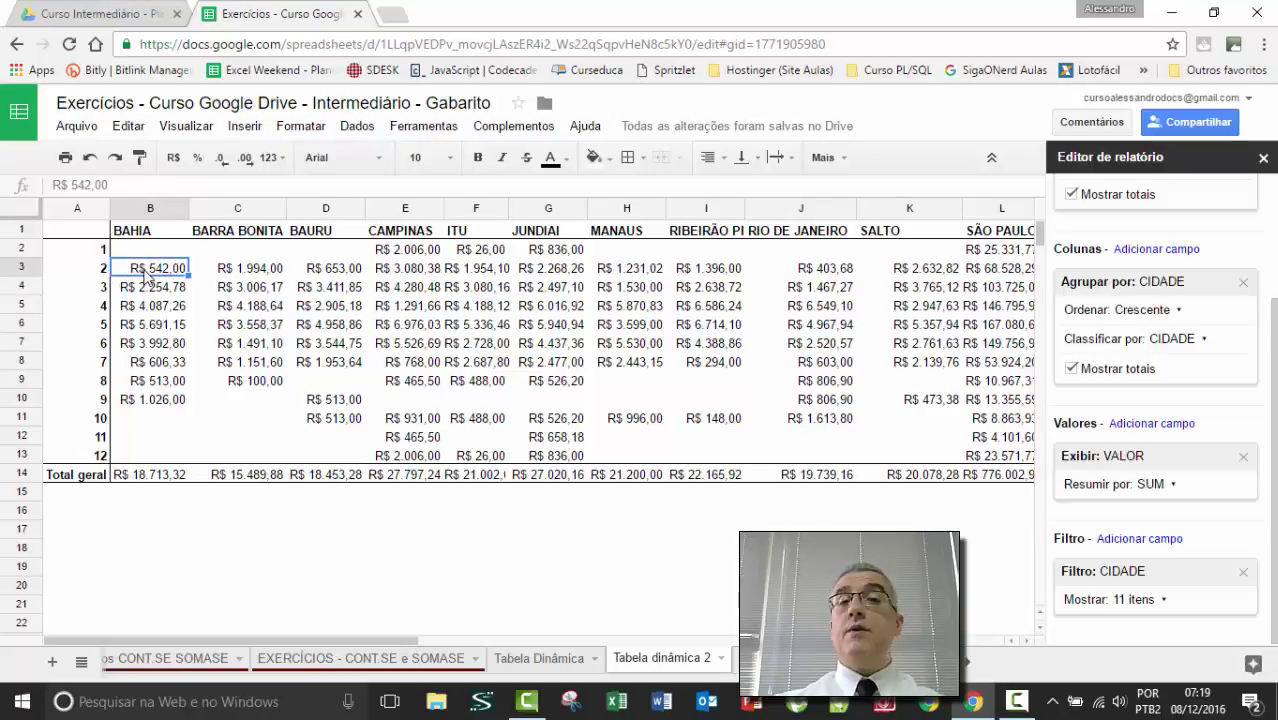
pyautogui.click(184, 476)
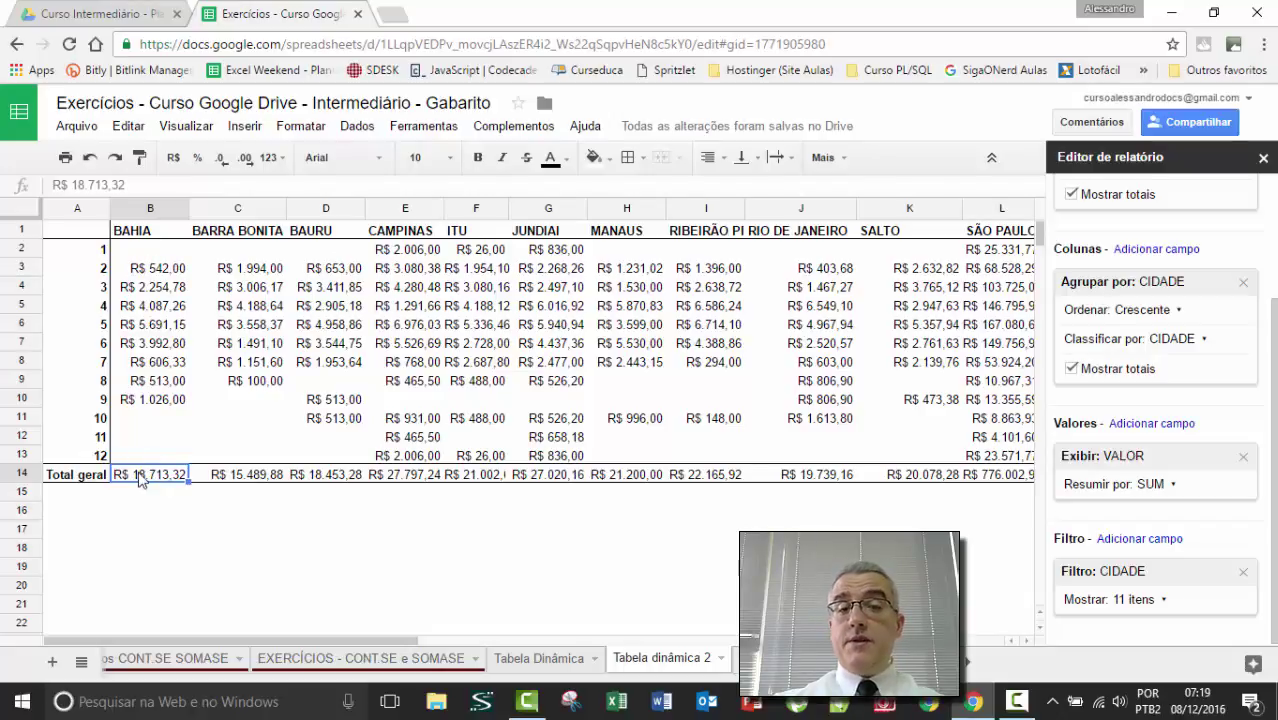
pyautogui.moveTo(390, 648); pyautogui.dragTo(605, 596)
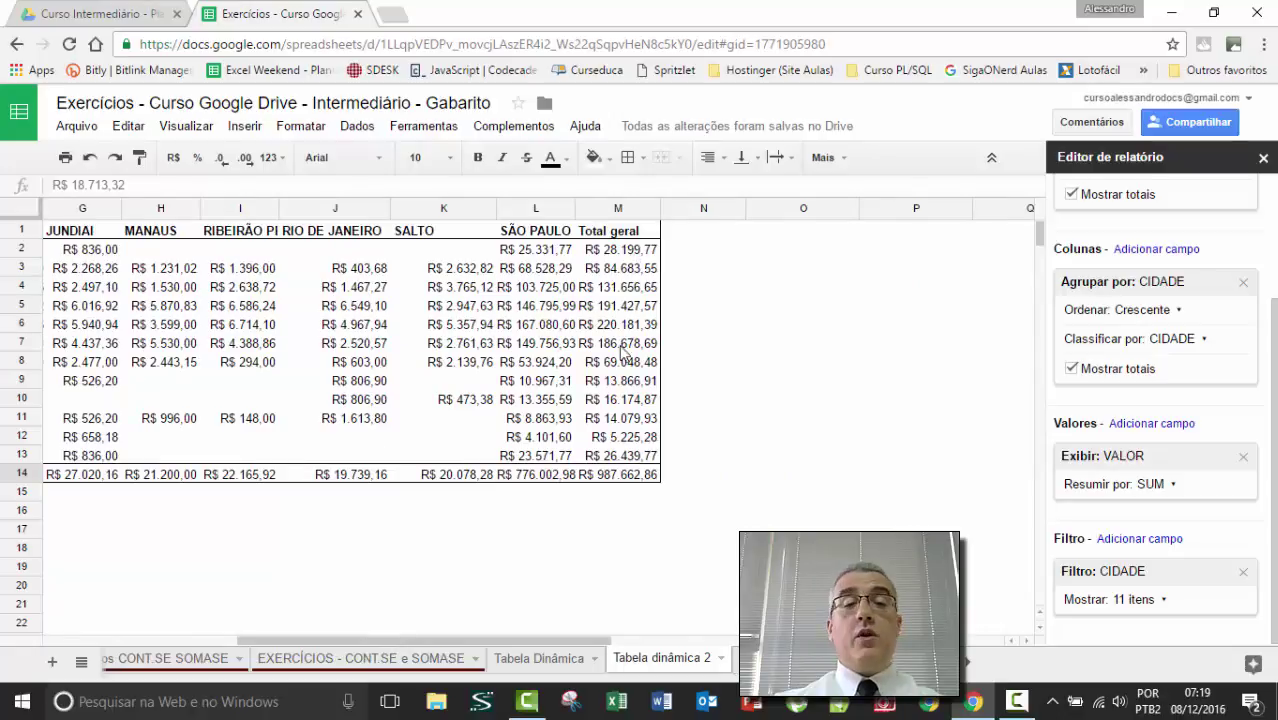
pyautogui.click(601, 476)
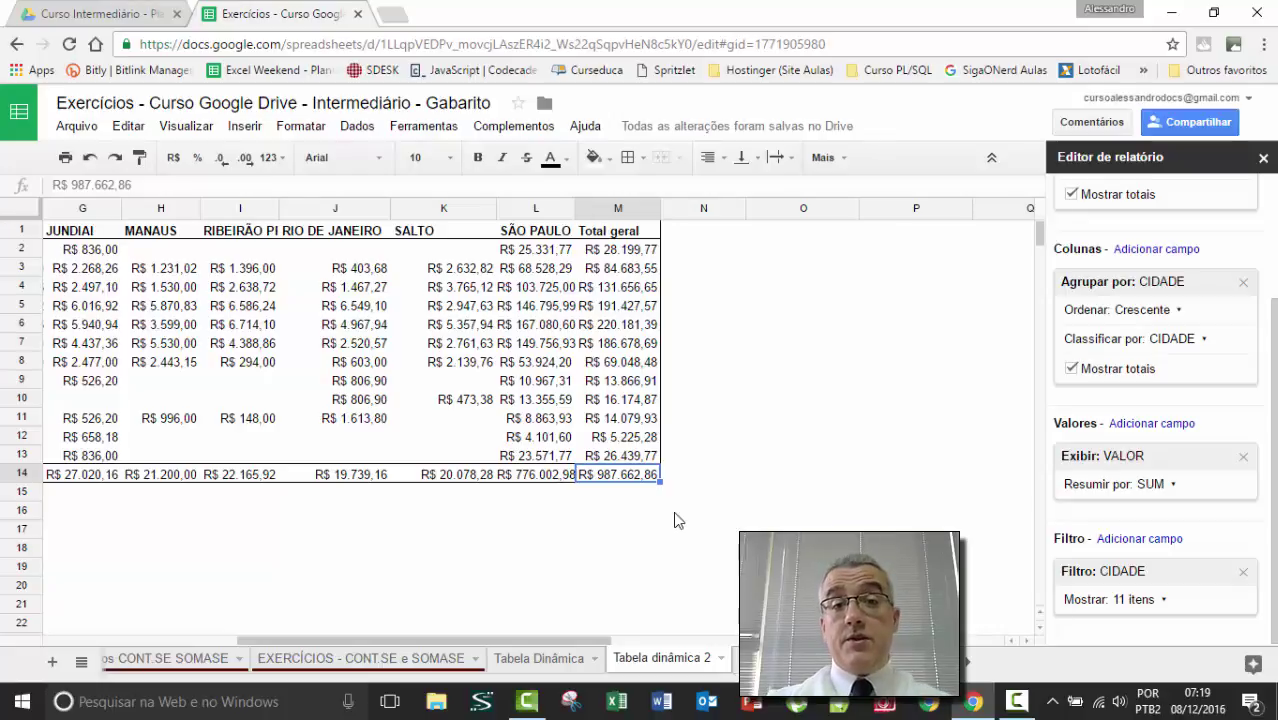
pyautogui.click(800, 405)
pyautogui.click(652, 268)
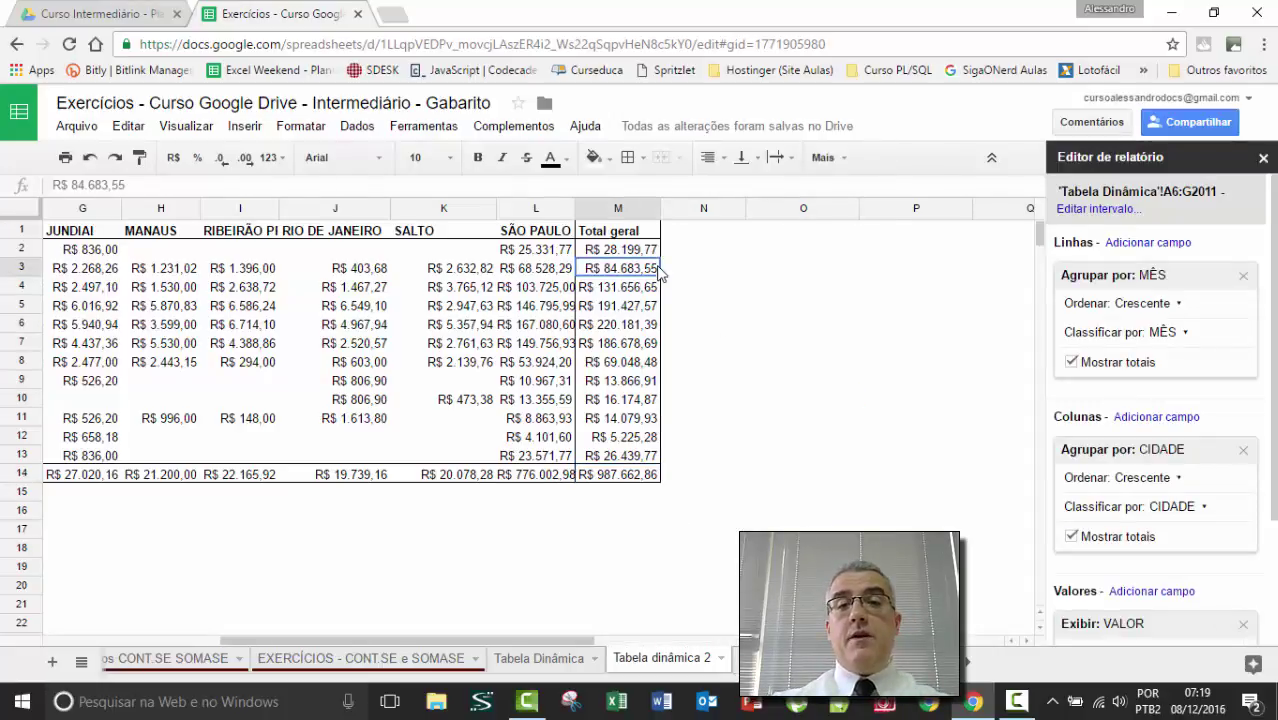
pyautogui.click(445, 288)
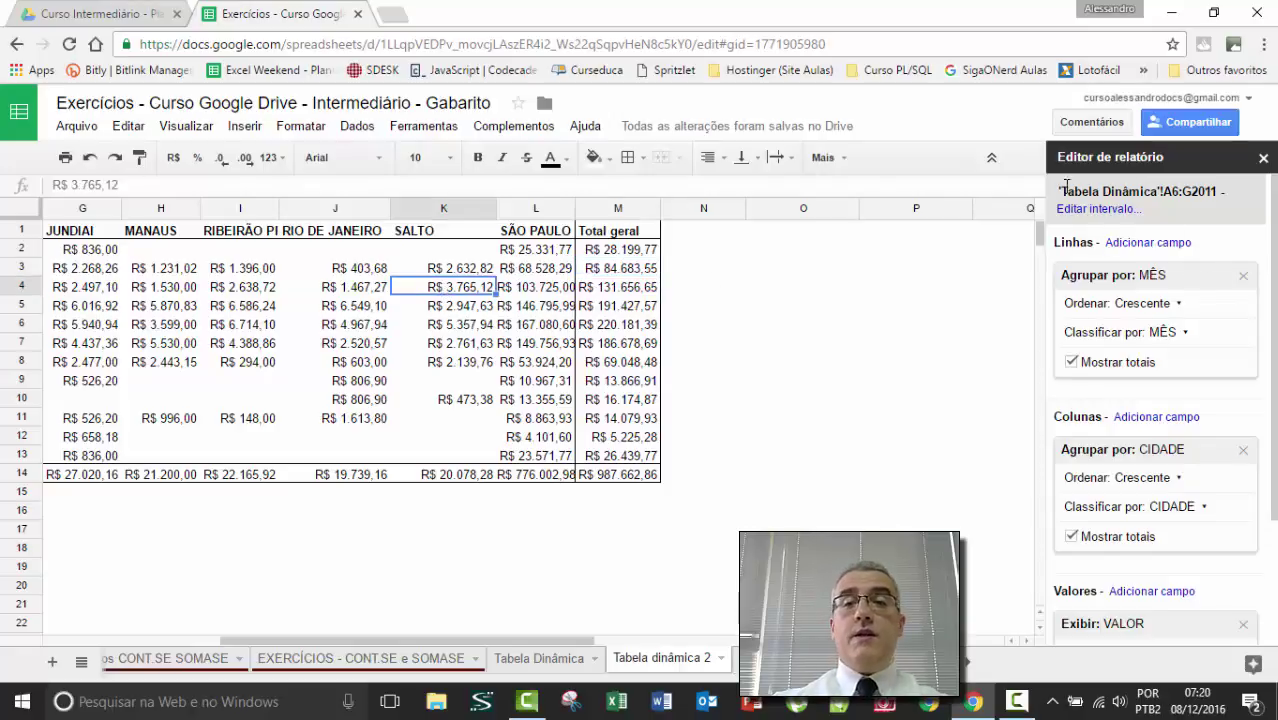
pyautogui.scroll(-2, 1110, 300)
pyautogui.scroll(3, 1120, 350)
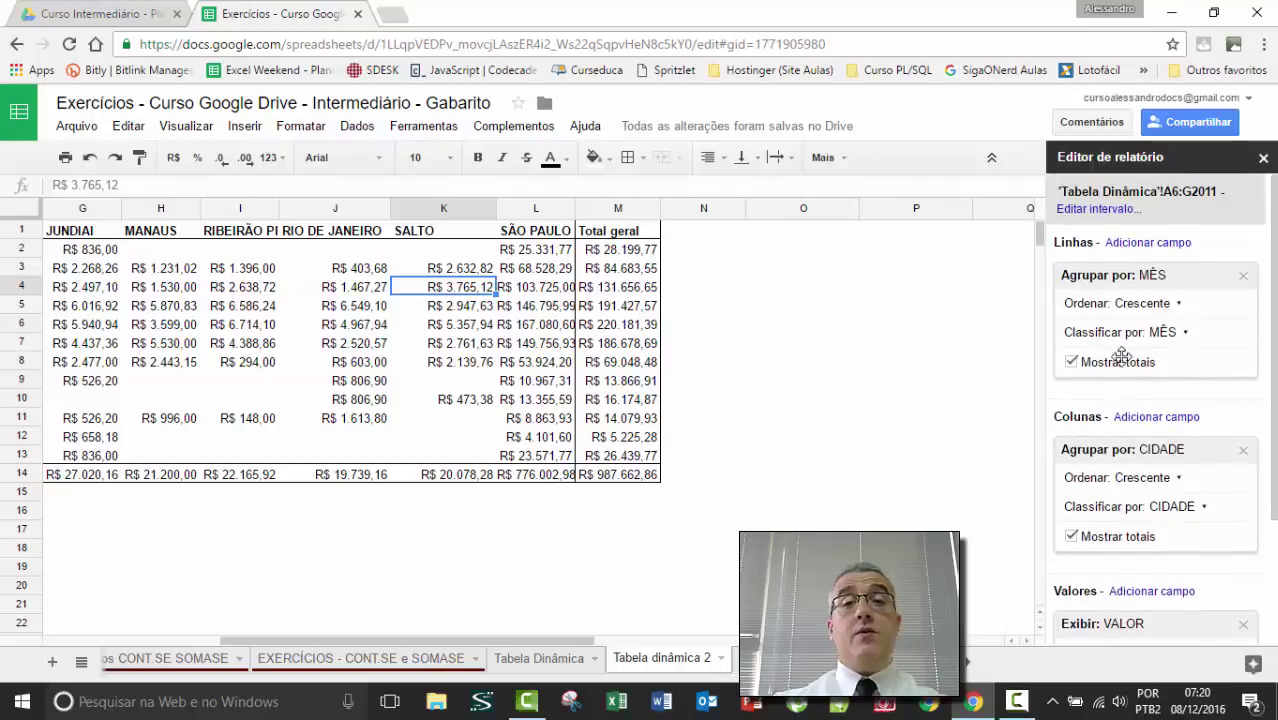
# Hide the report editor by selecting a cell outside the pivot table, and bring it back from a BAHIA cell inside it.
pyautogui.click(743, 291)
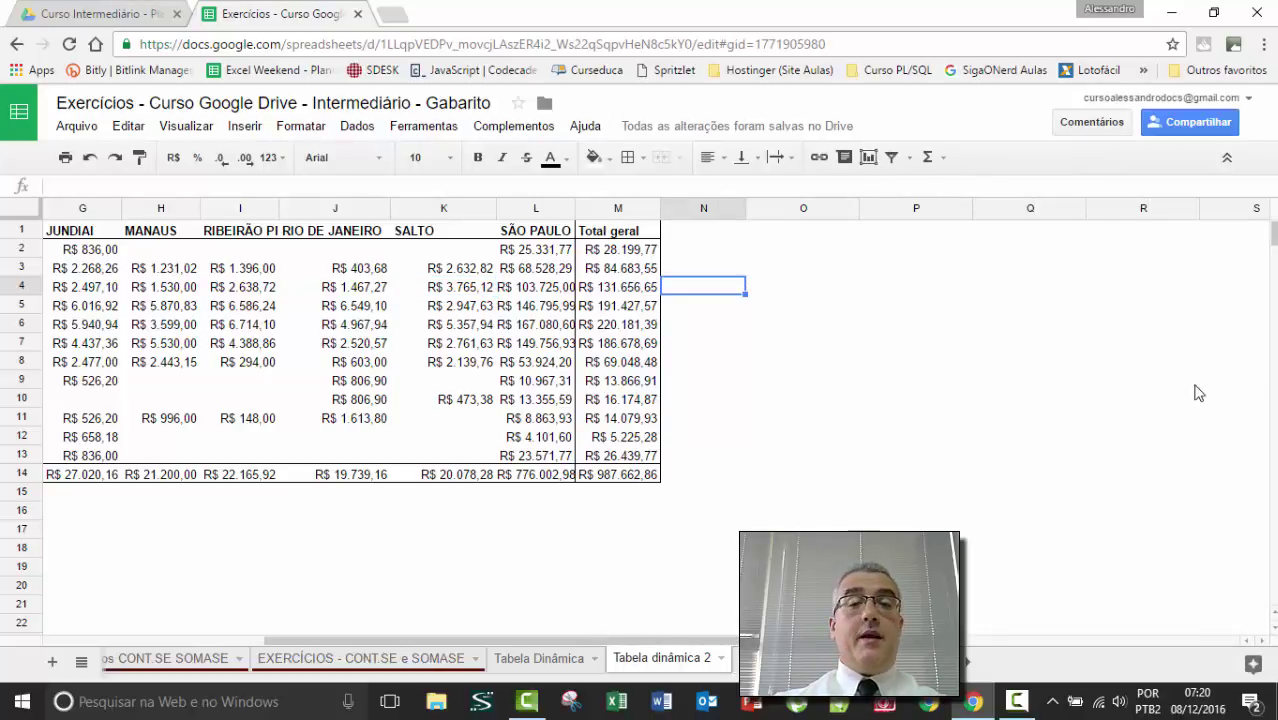
pyautogui.click(190, 272)
pyautogui.press('Left')
pyautogui.press('Left')
pyautogui.press('Left')
pyautogui.press('Left')
pyautogui.press('Left')
pyautogui.press('Left')
pyautogui.press('Left')
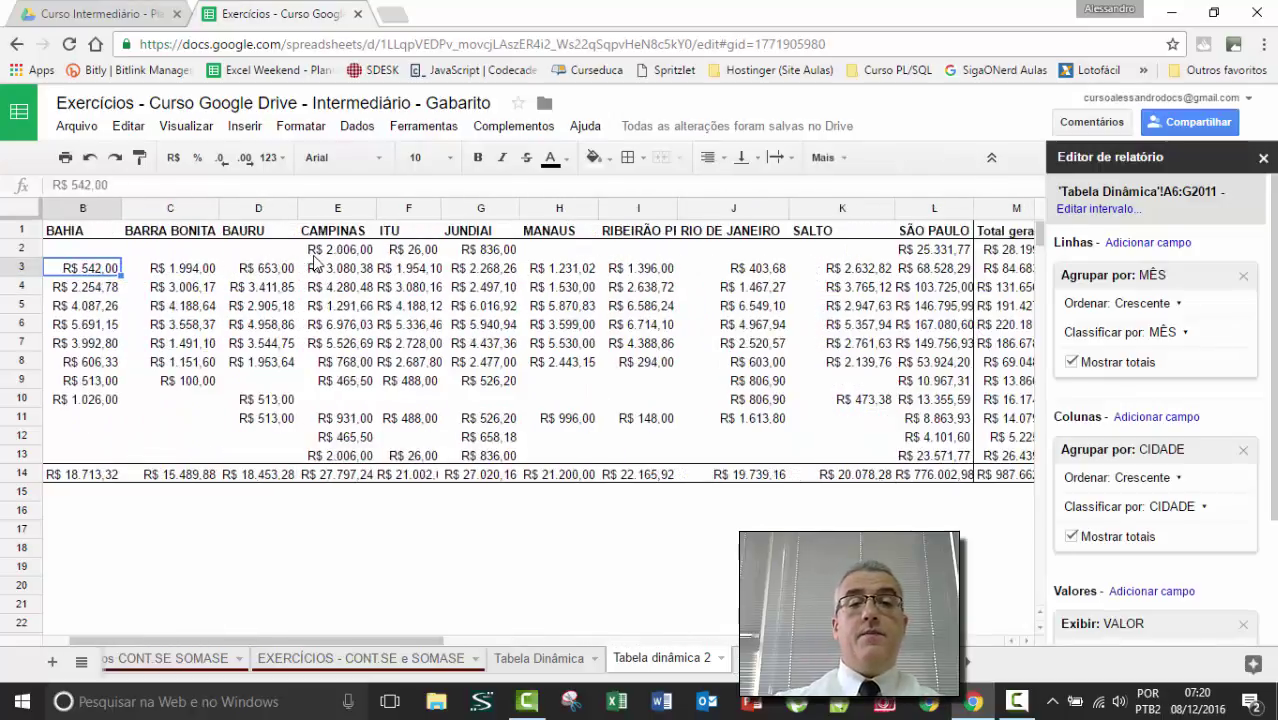
# Widen the JUNDIAI column slightly.
pyautogui.click(510, 545)
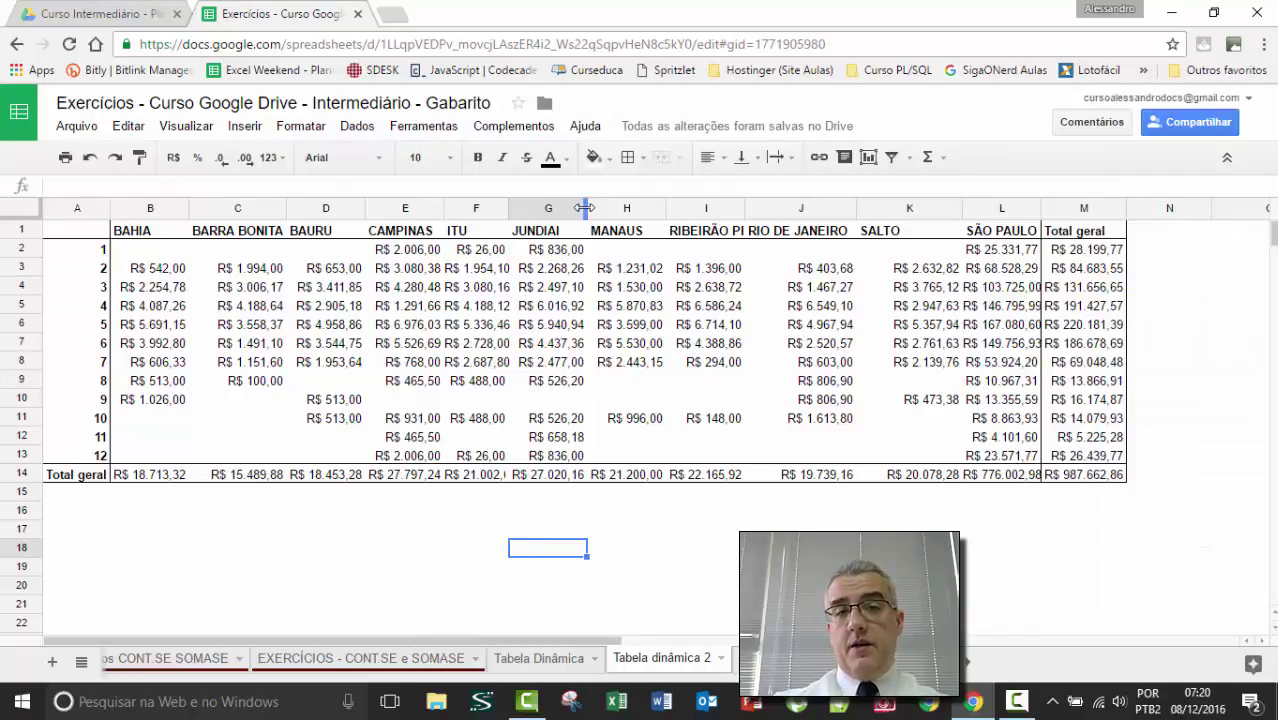
pyautogui.moveTo(586, 204); pyautogui.dragTo(605, 204)
pyautogui.click(594, 517)
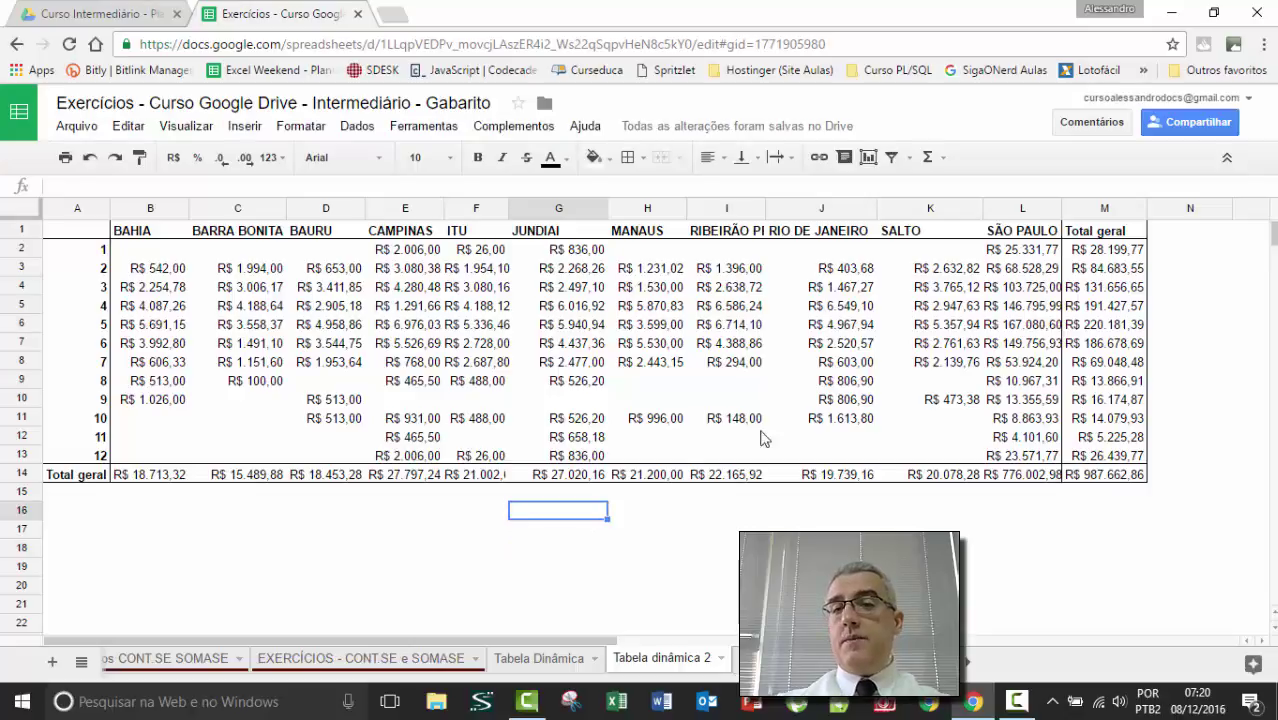
# Enter =M2 in cell N2 to reference month 1's Total geral beside the pivot table.
pyautogui.click(1192, 230)
pyautogui.press('Right')
pyautogui.press('Right')
pyautogui.press('Right')
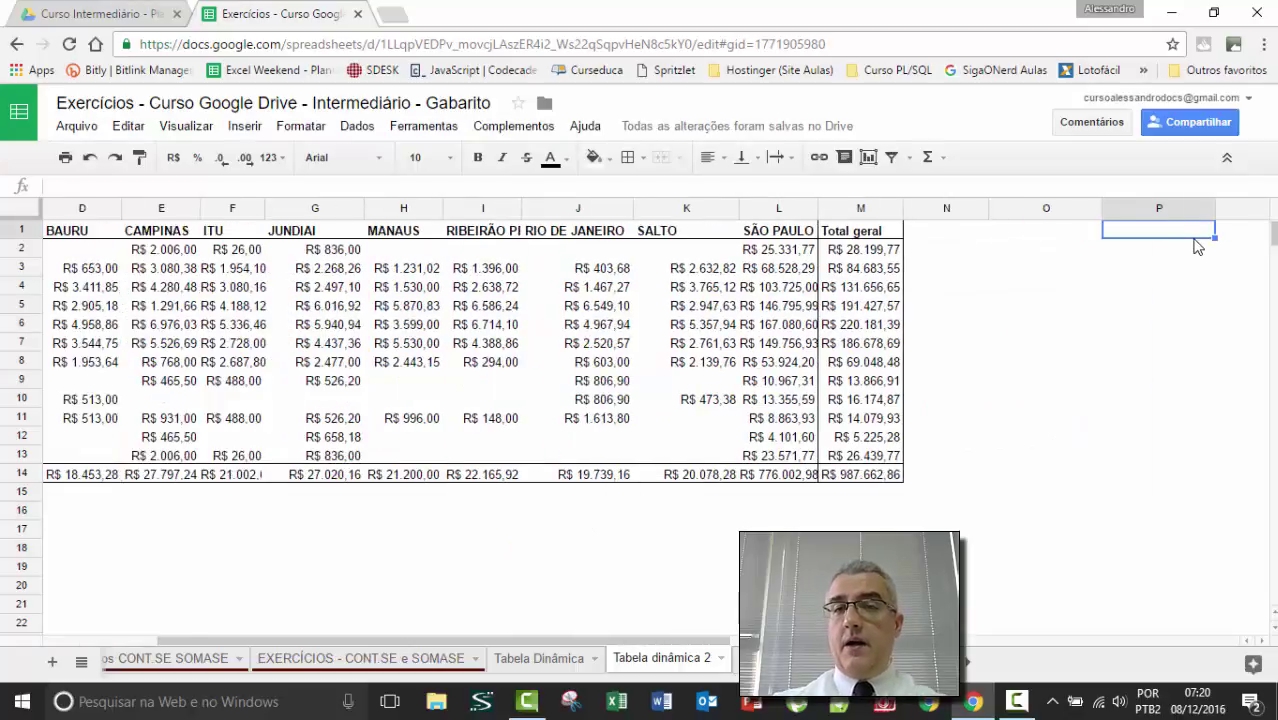
pyautogui.press('Left')
pyautogui.press('Left')
pyautogui.press('Down')
pyautogui.press('Left')
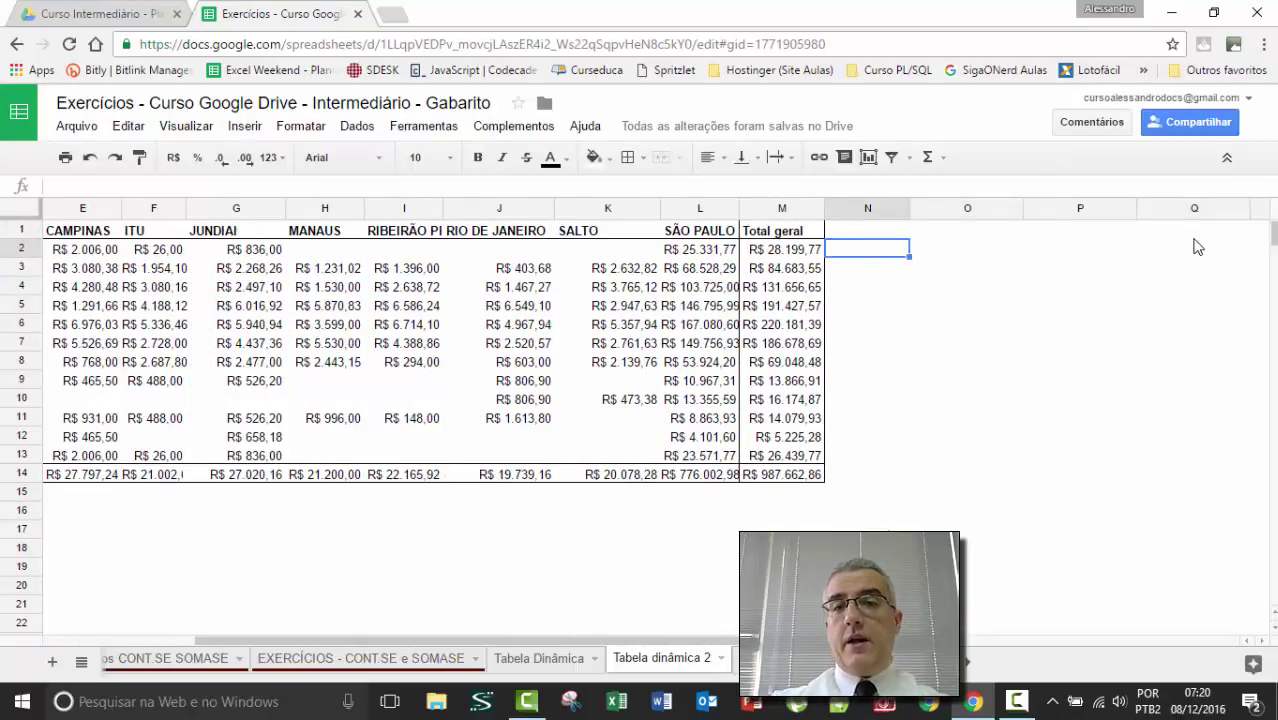
pyautogui.write('=')
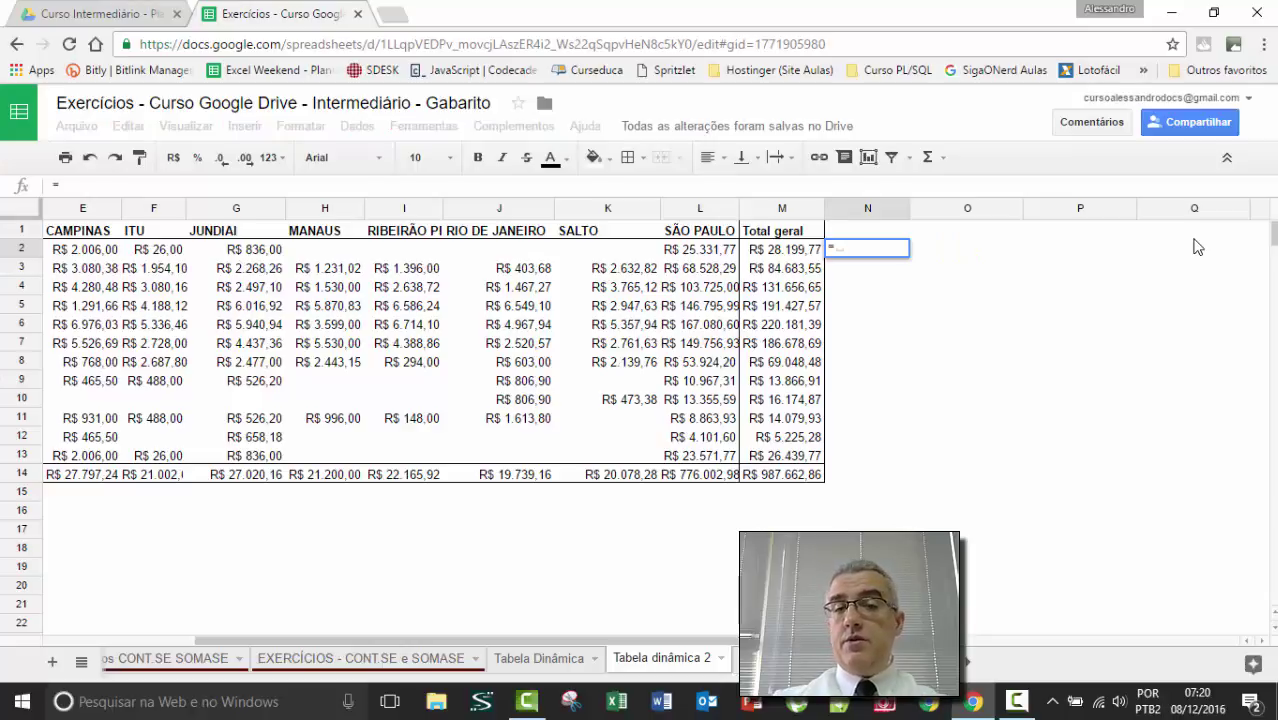
pyautogui.click(795, 250)
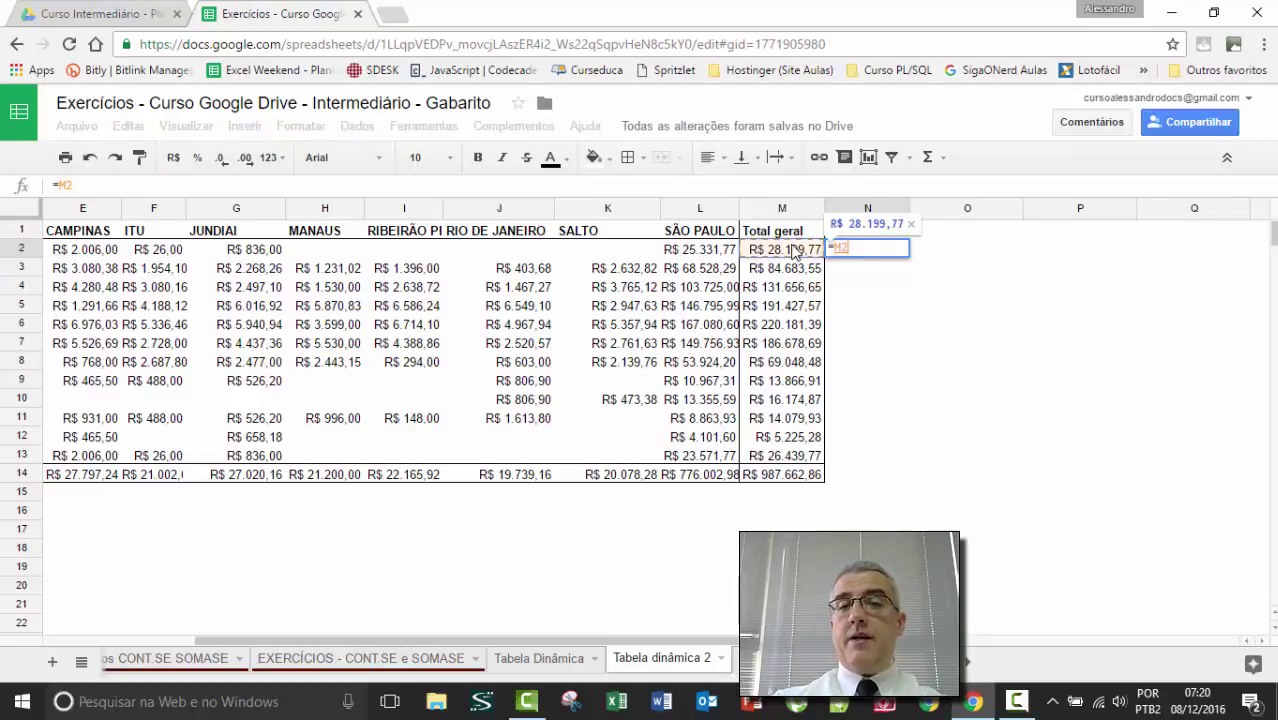
pyautogui.press('Return')
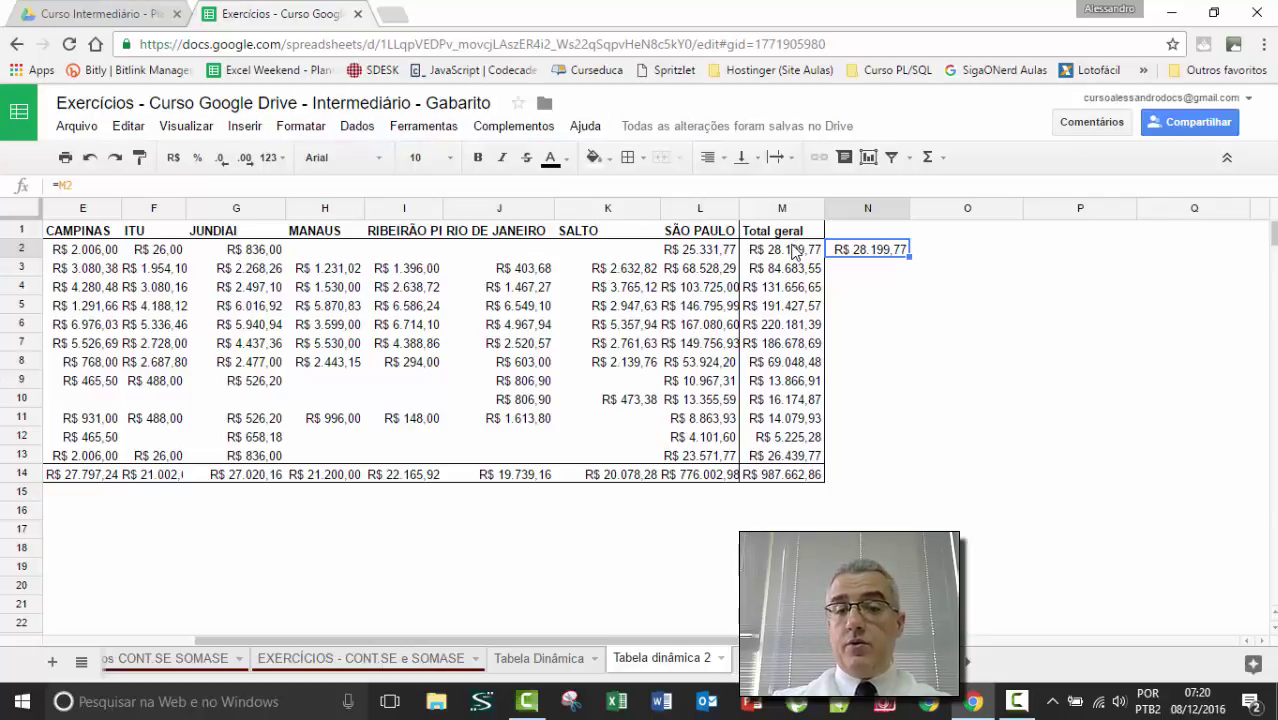
# Enter =M2/$M$14 in N2 to calculate month 1's share of the overall total.
pyautogui.write('=')
pyautogui.click(793, 251)
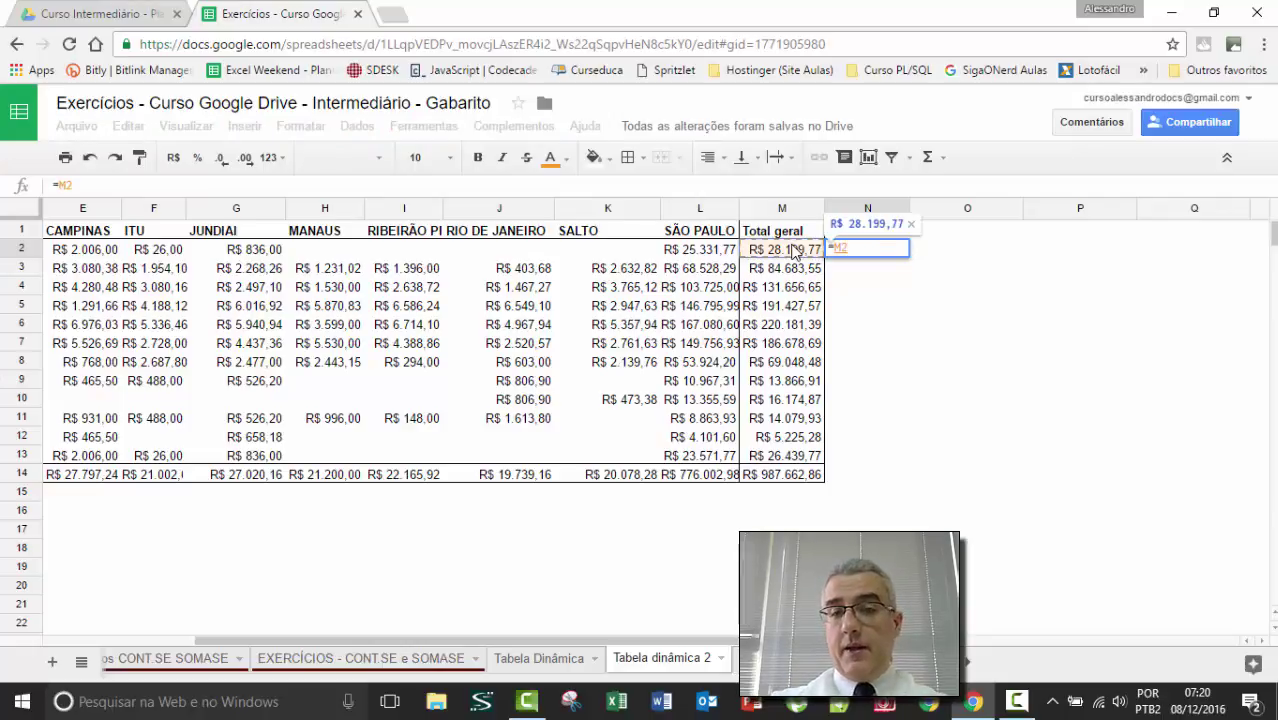
pyautogui.write('/')
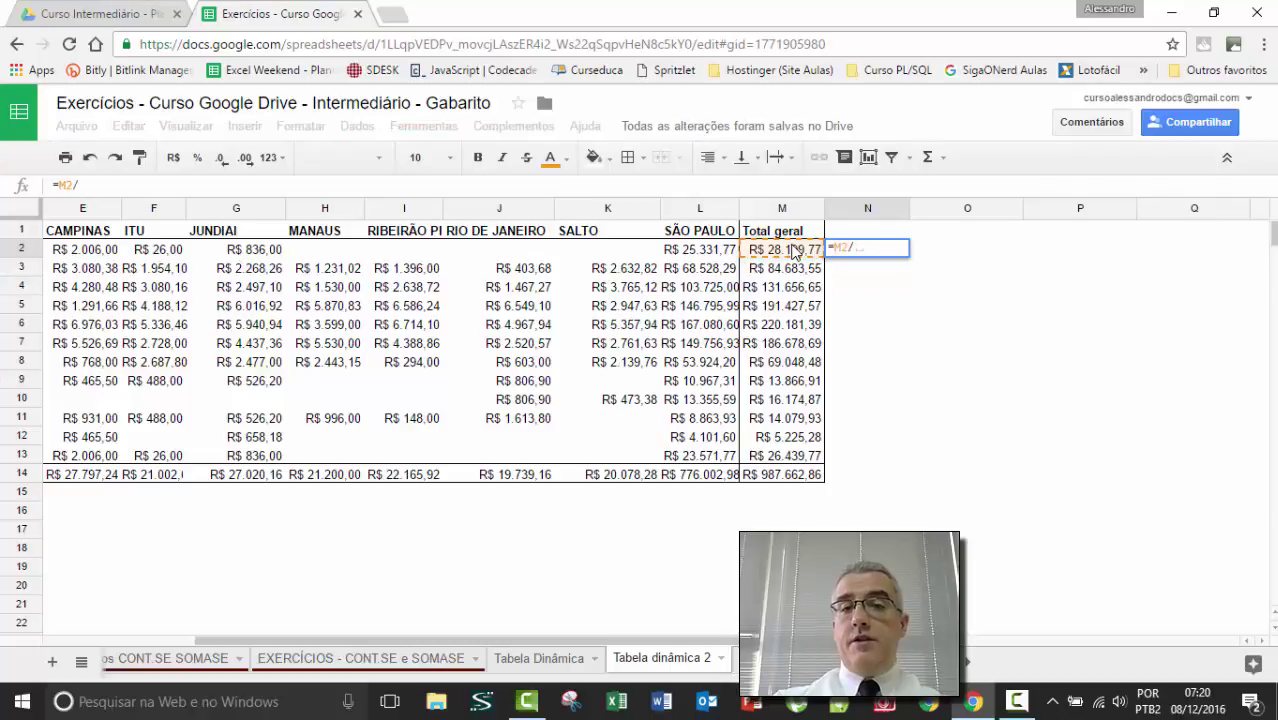
pyautogui.click(797, 476)
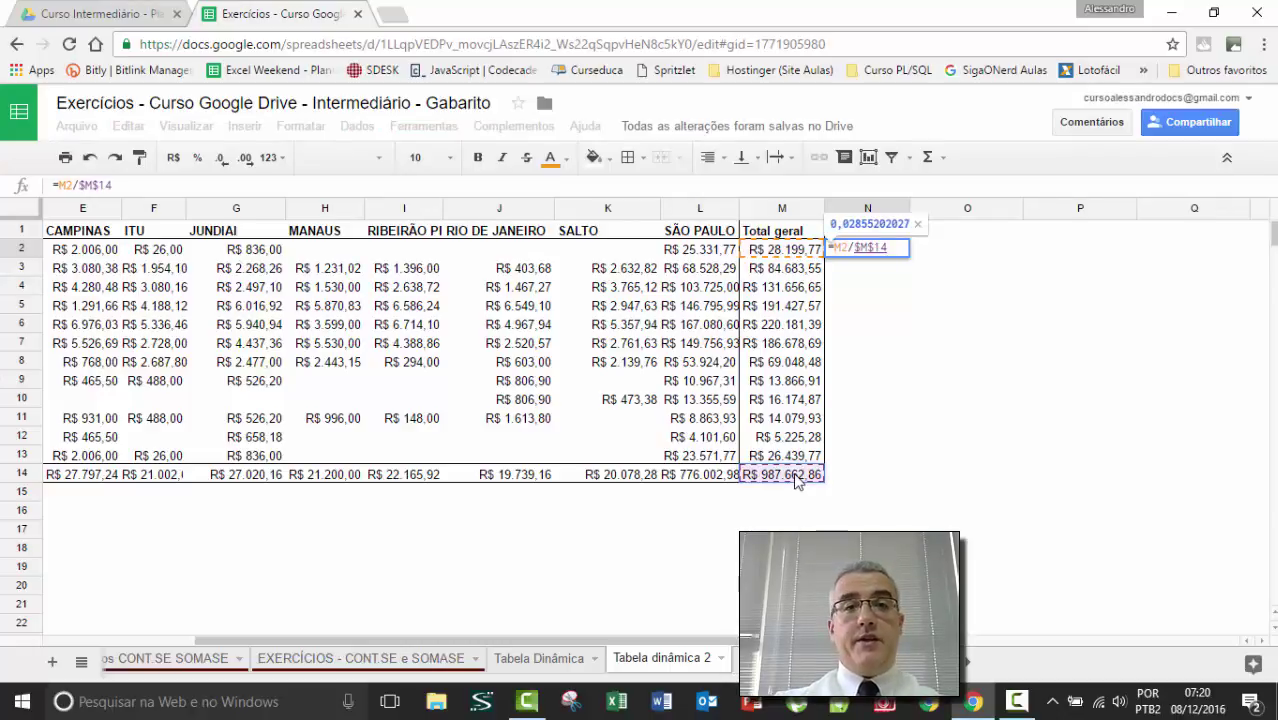
pyautogui.press('Return')
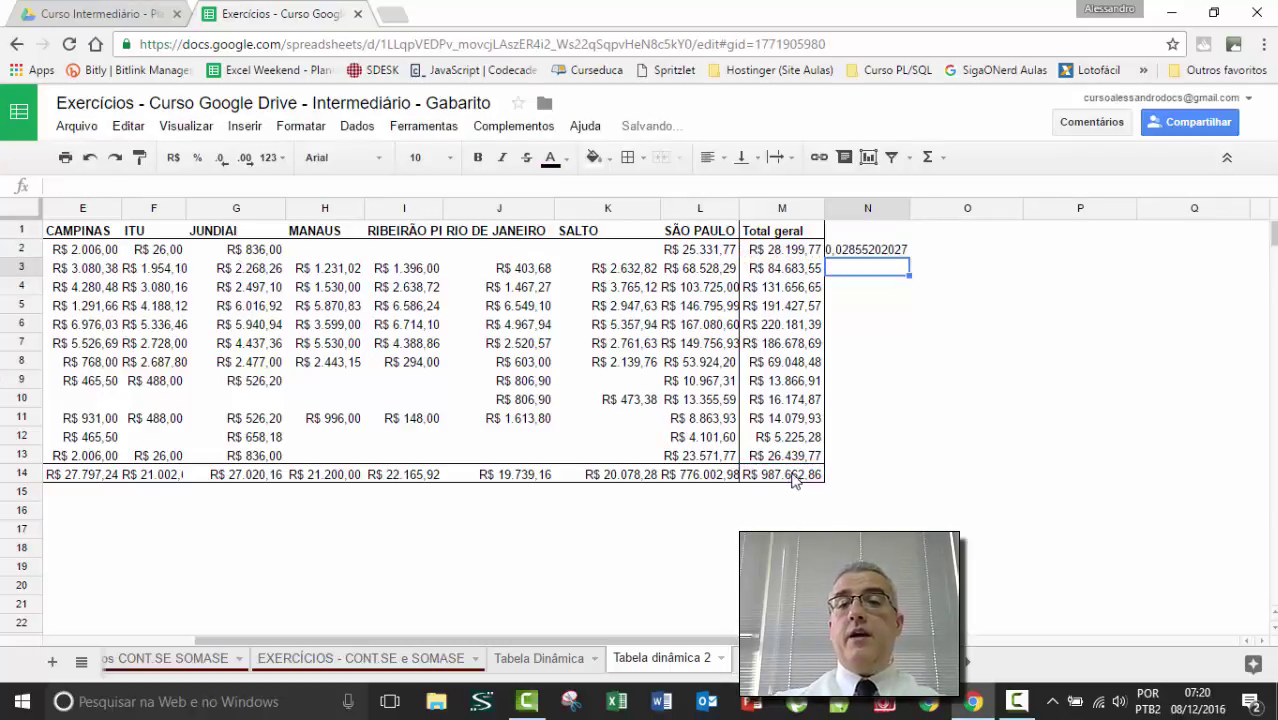
# Format N2 as a percentage and fill its formula down to N13.
pyautogui.click(900, 252)
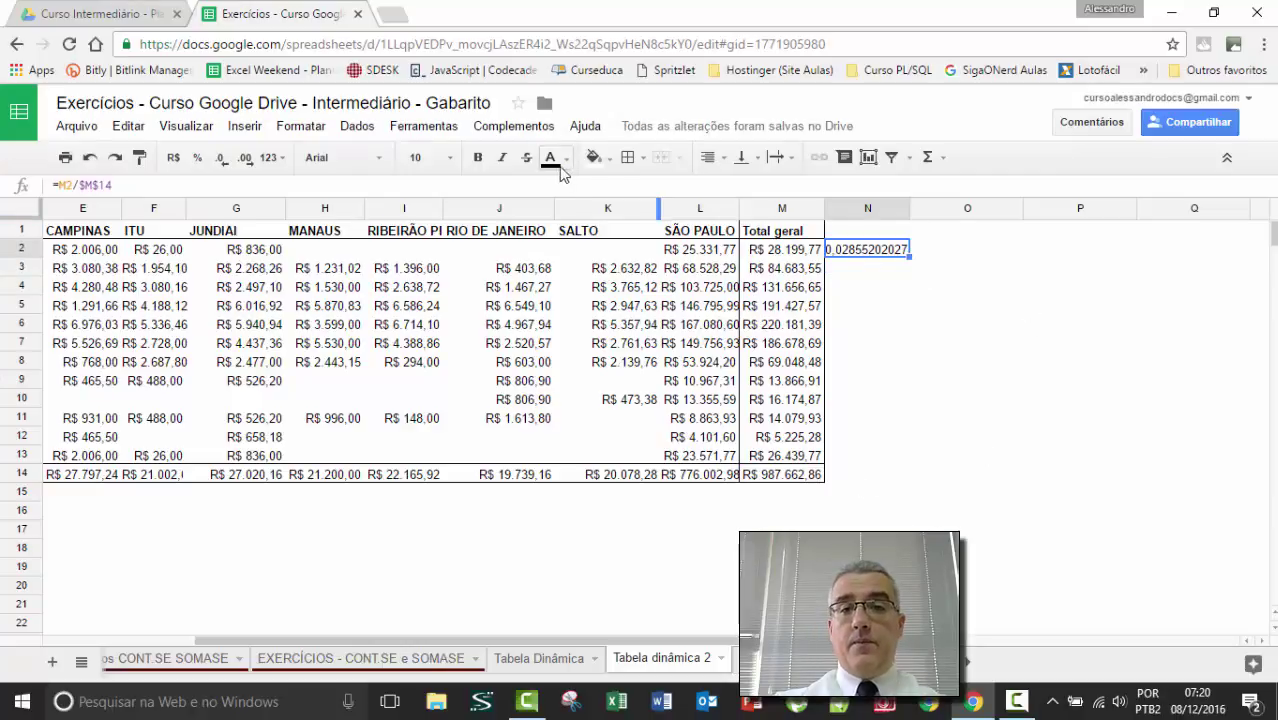
pyautogui.click(197, 157)
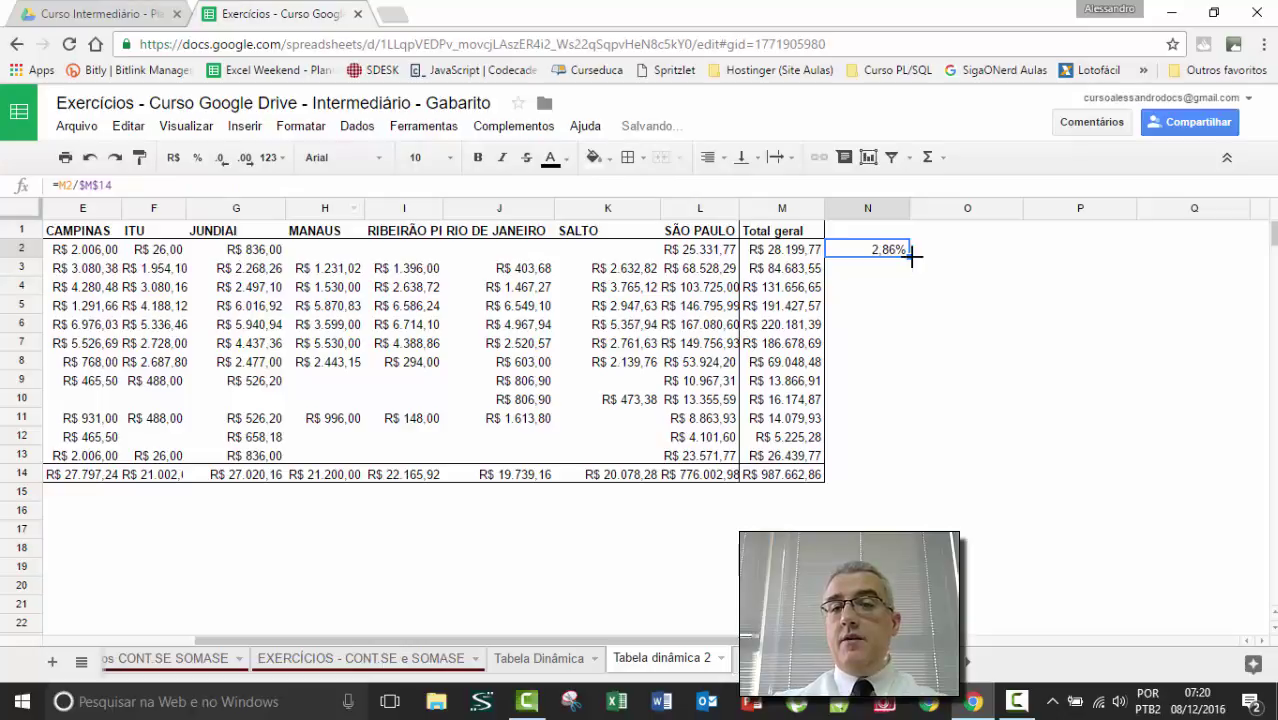
pyautogui.moveTo(910, 256); pyautogui.dragTo(902, 454)
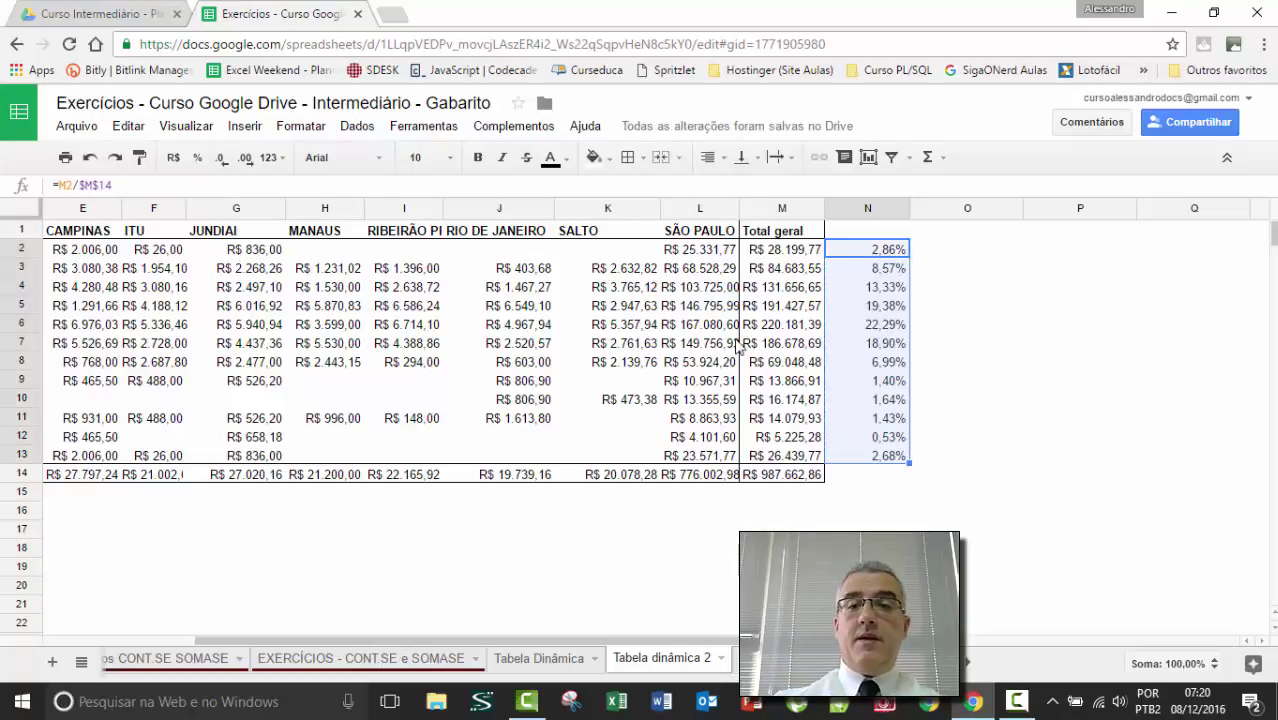
pyautogui.click(852, 383)
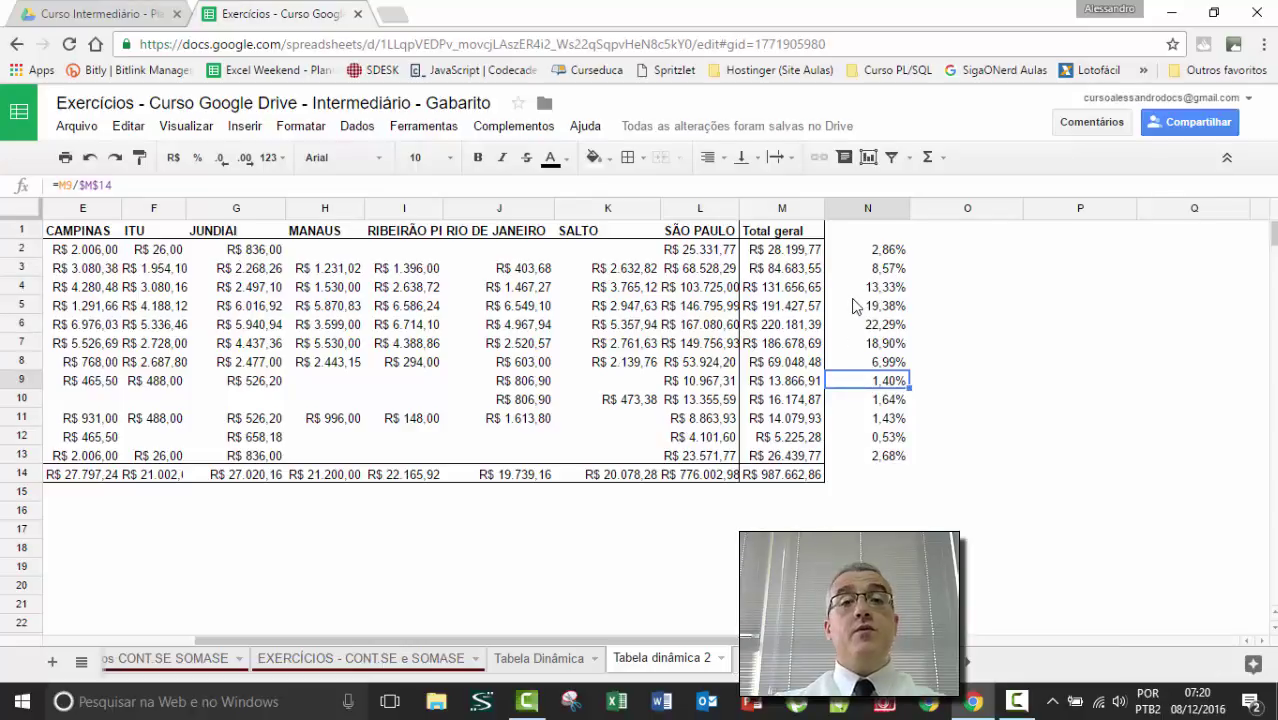
# Sum the monthly percentages in N14 with =SOMA(N2:N13).
pyautogui.click(884, 477)
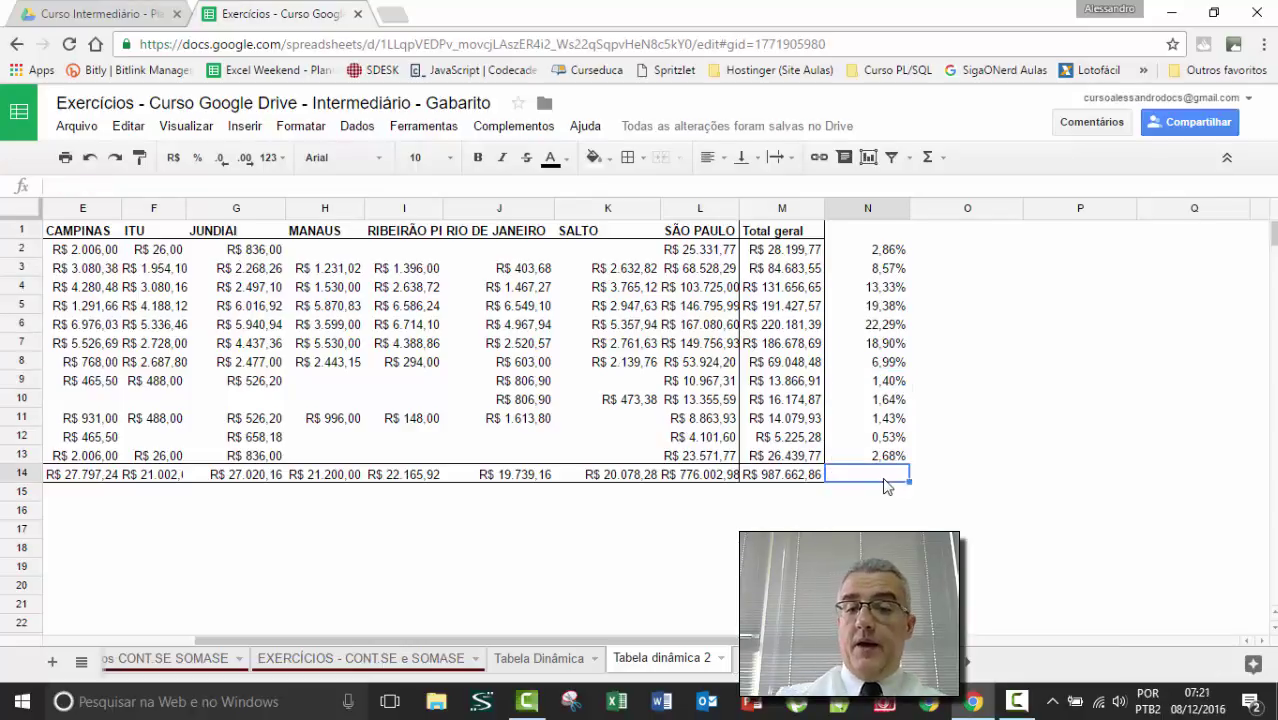
pyautogui.write('=SOMA(')
pyautogui.press('Up')
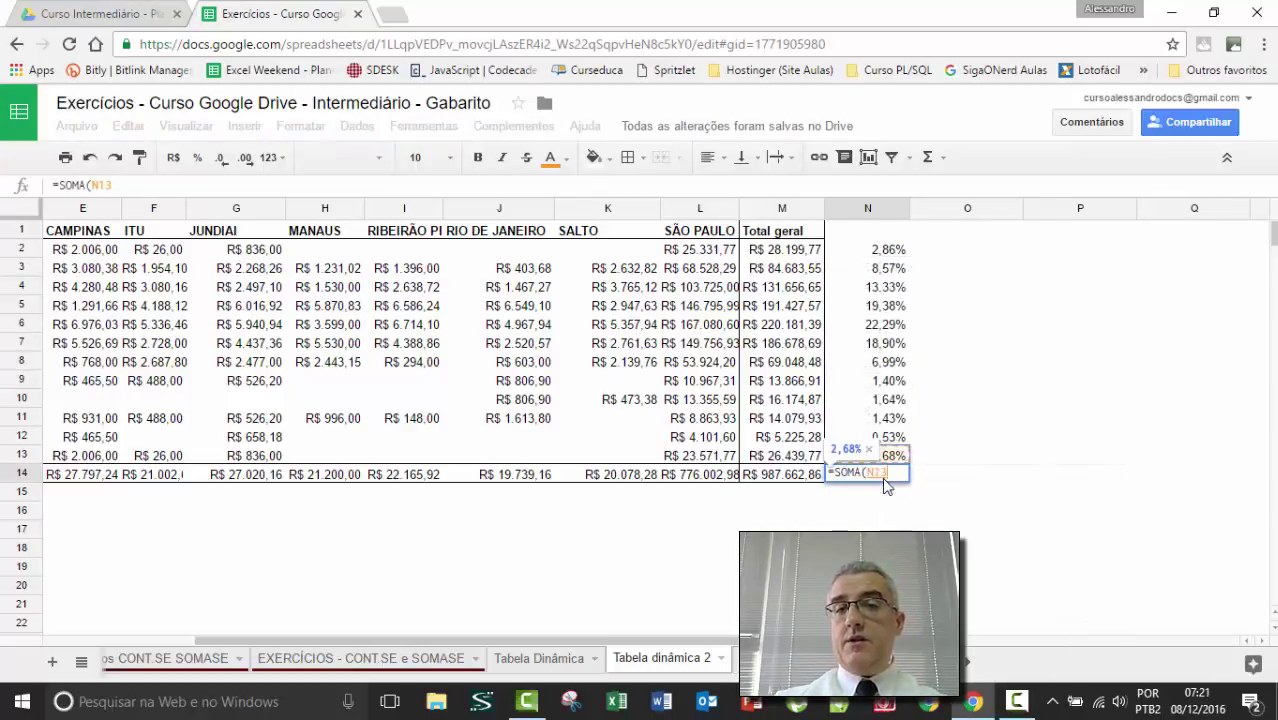
pyautogui.hotkey('ctrl', 'shift', 'Up')
pyautogui.press('Return')
pyautogui.click(884, 478)
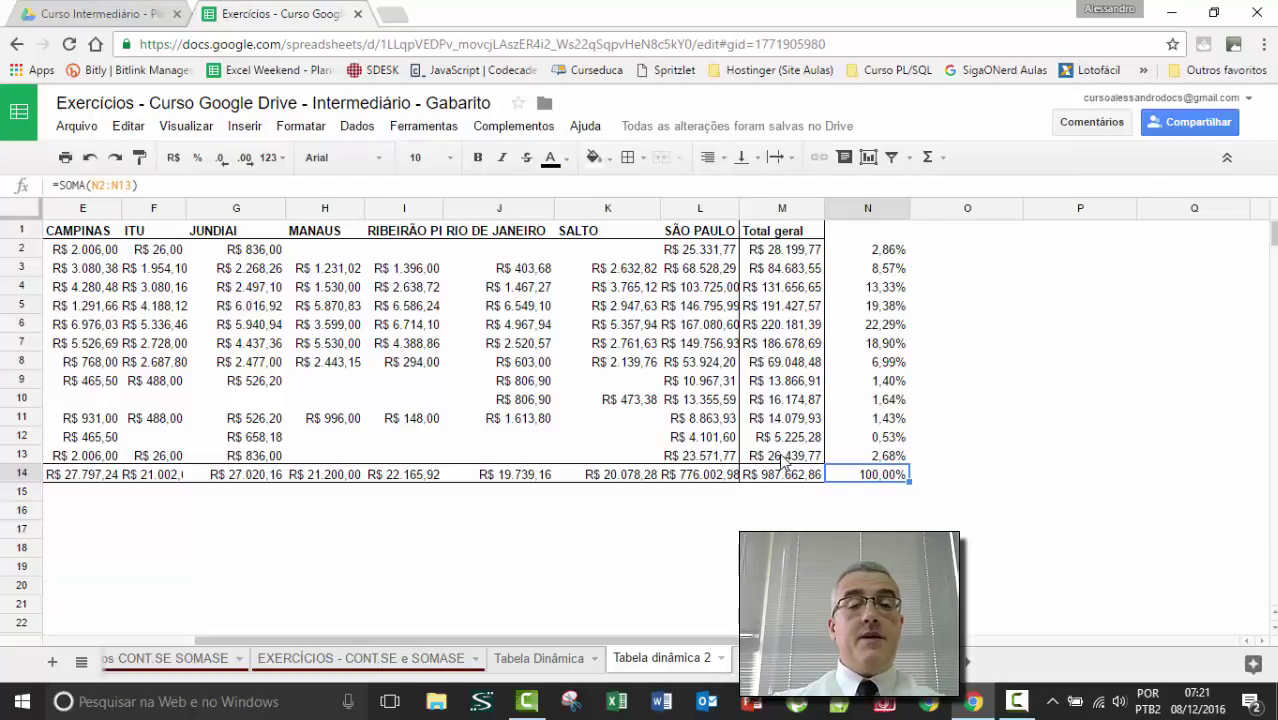
# Enter =B14/$M$14 in B15 to calculate BAHIA's share of the overall total below the pivot table.
pyautogui.click(609, 499)
pyautogui.press('Home')
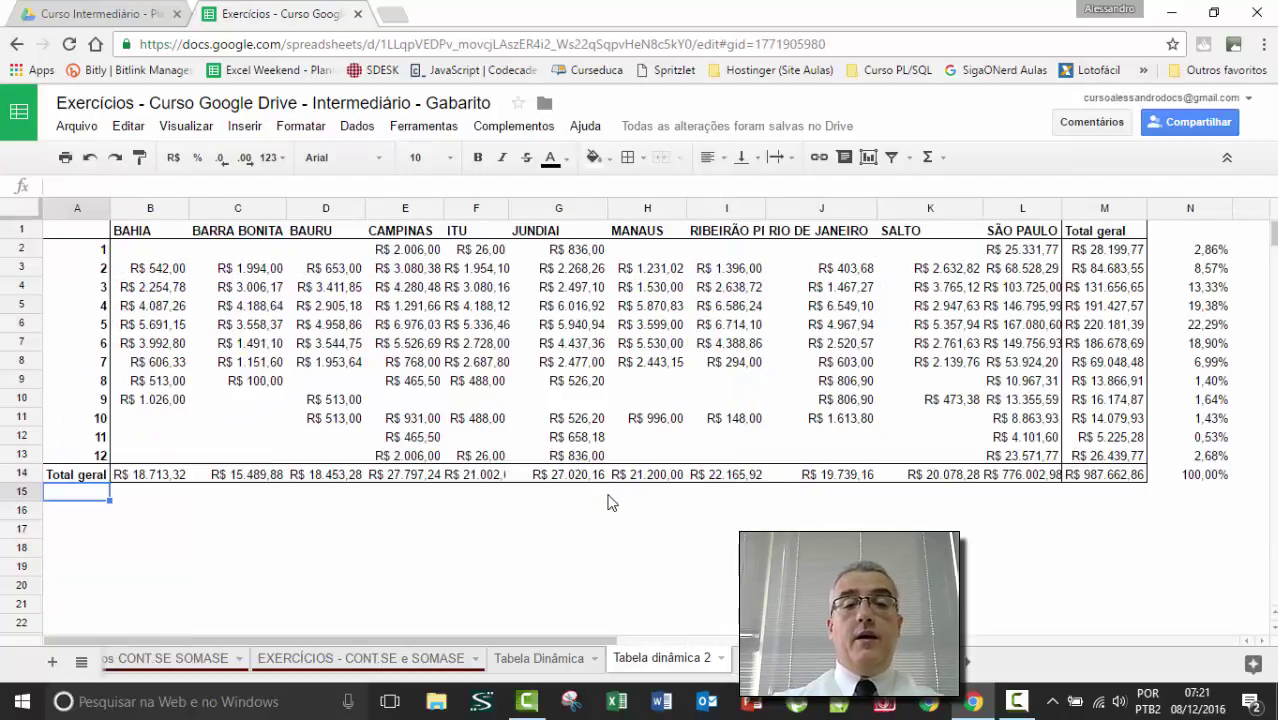
pyautogui.press('Up')
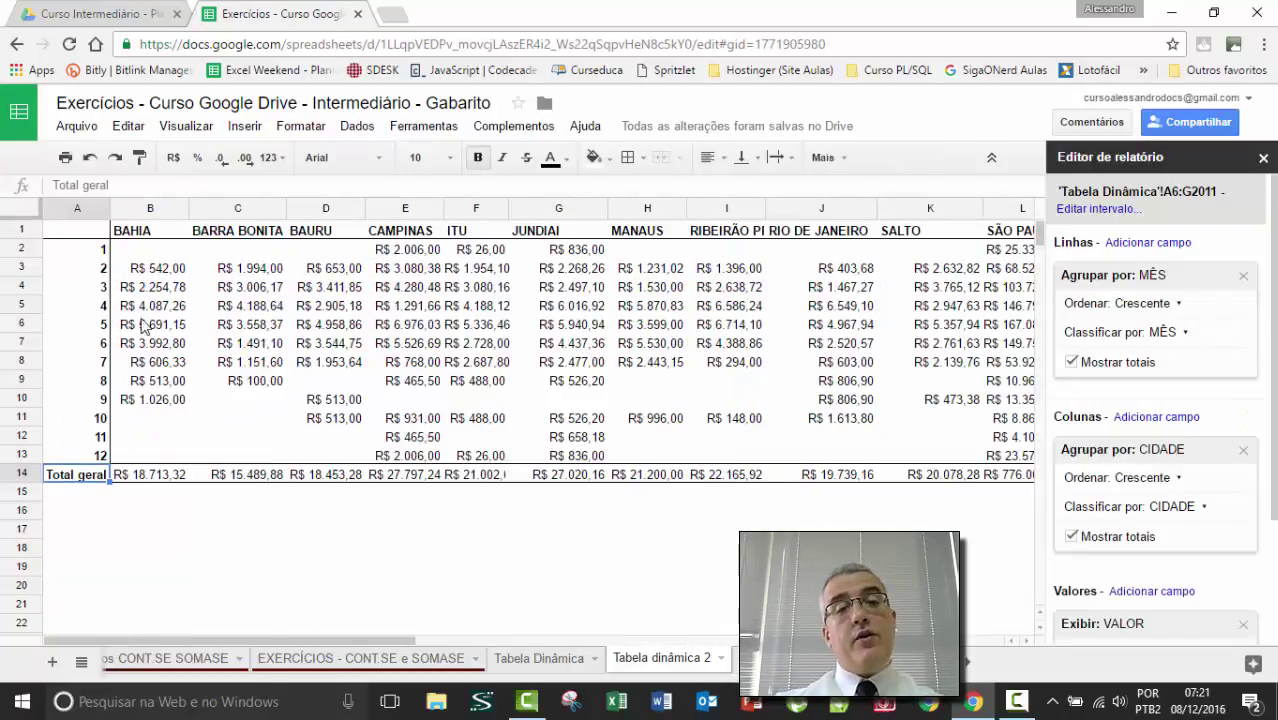
pyautogui.click(165, 492)
pyautogui.write('=')
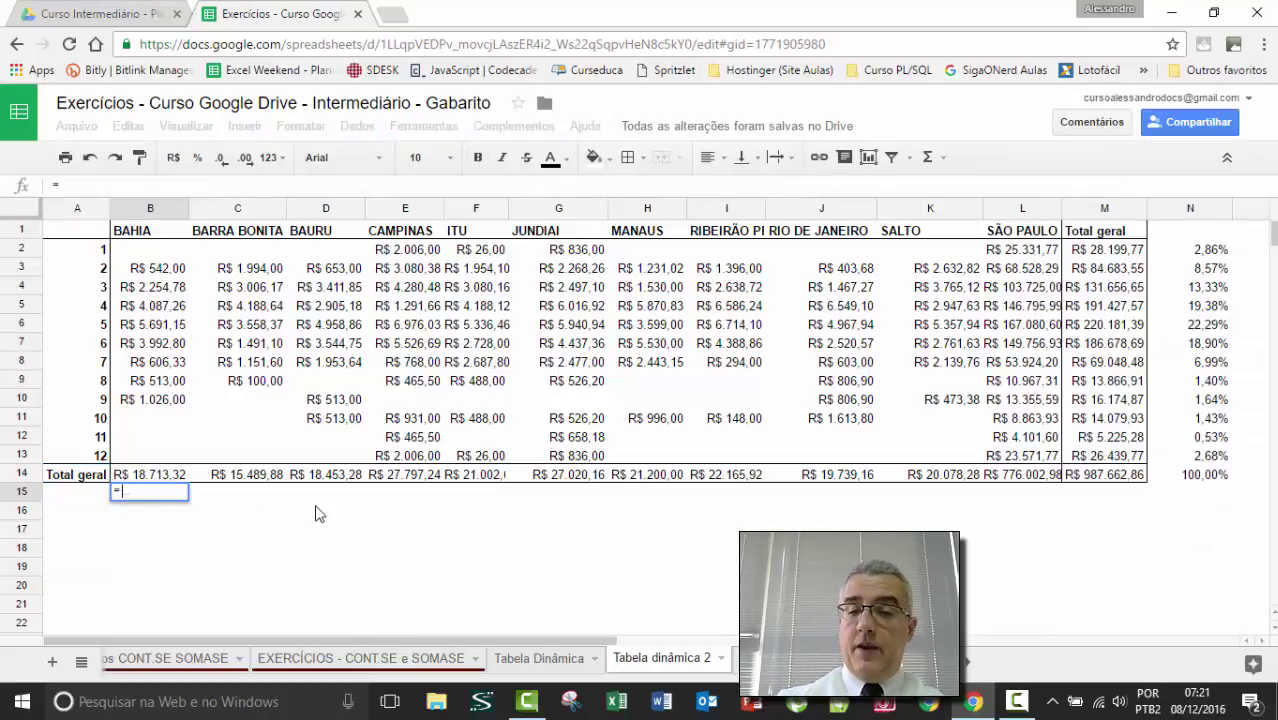
pyautogui.press('Up')
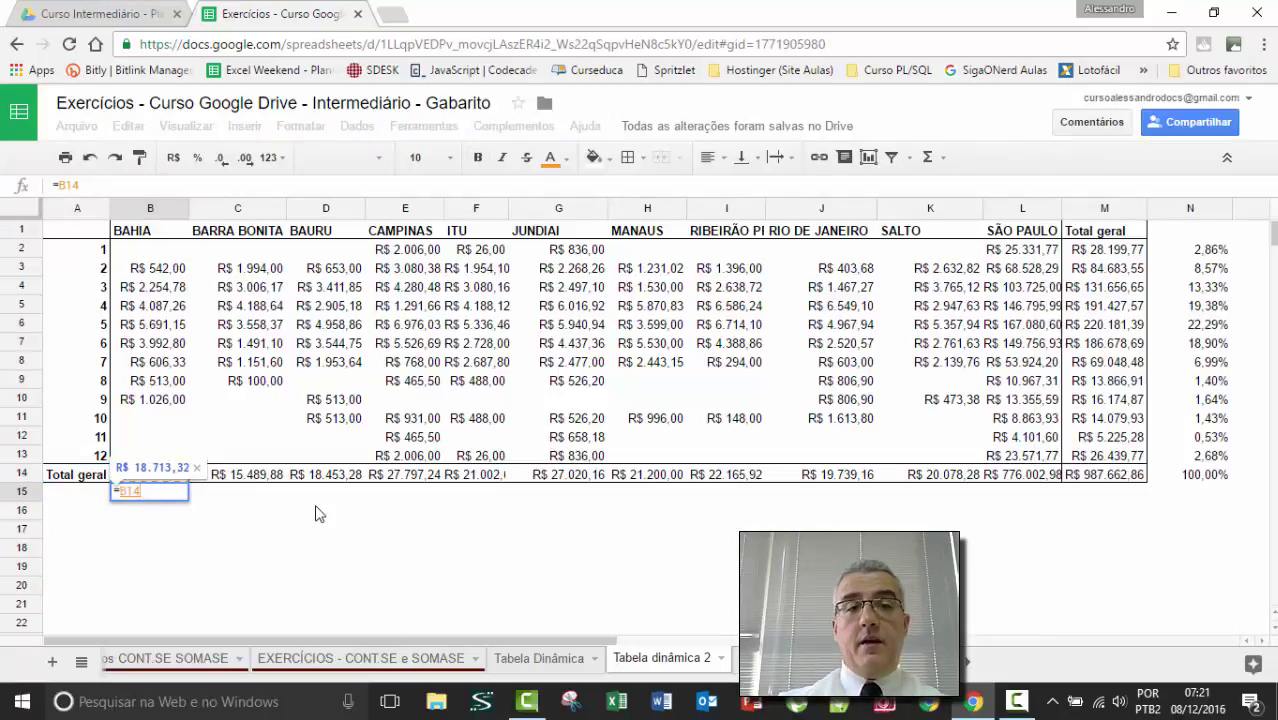
pyautogui.write('/')
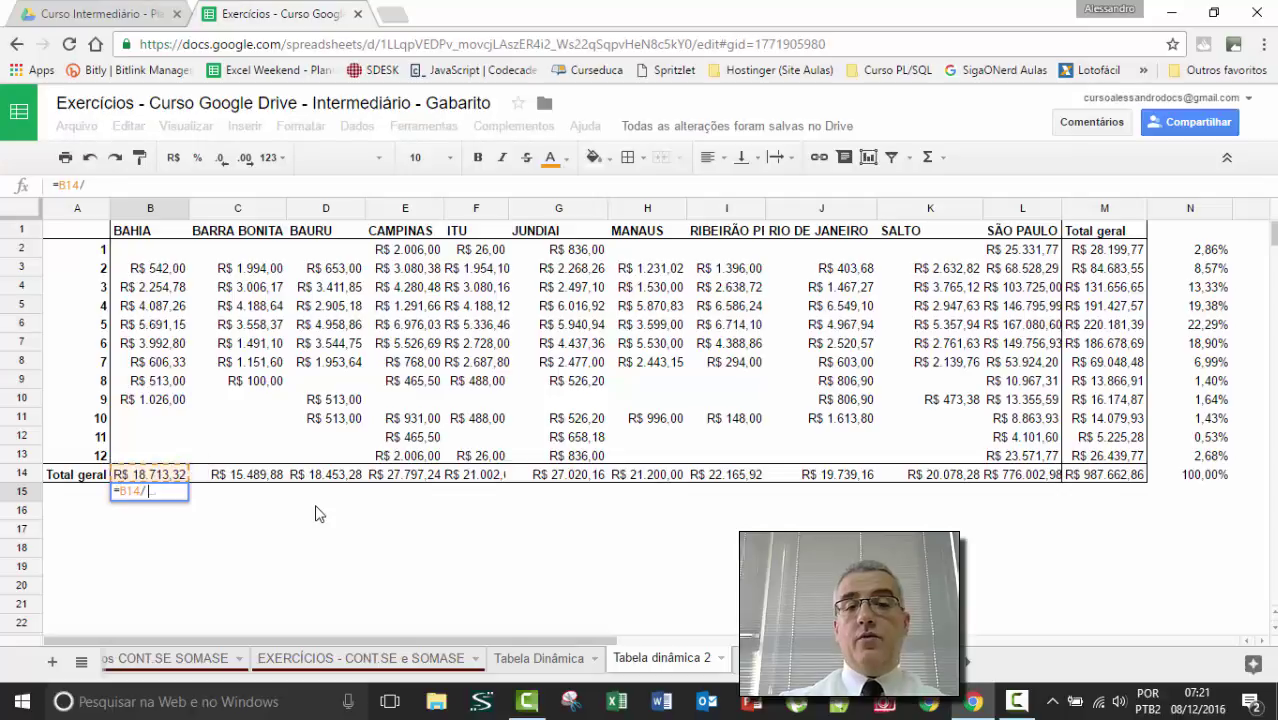
pyautogui.click(1120, 476)
pyautogui.press('F4')
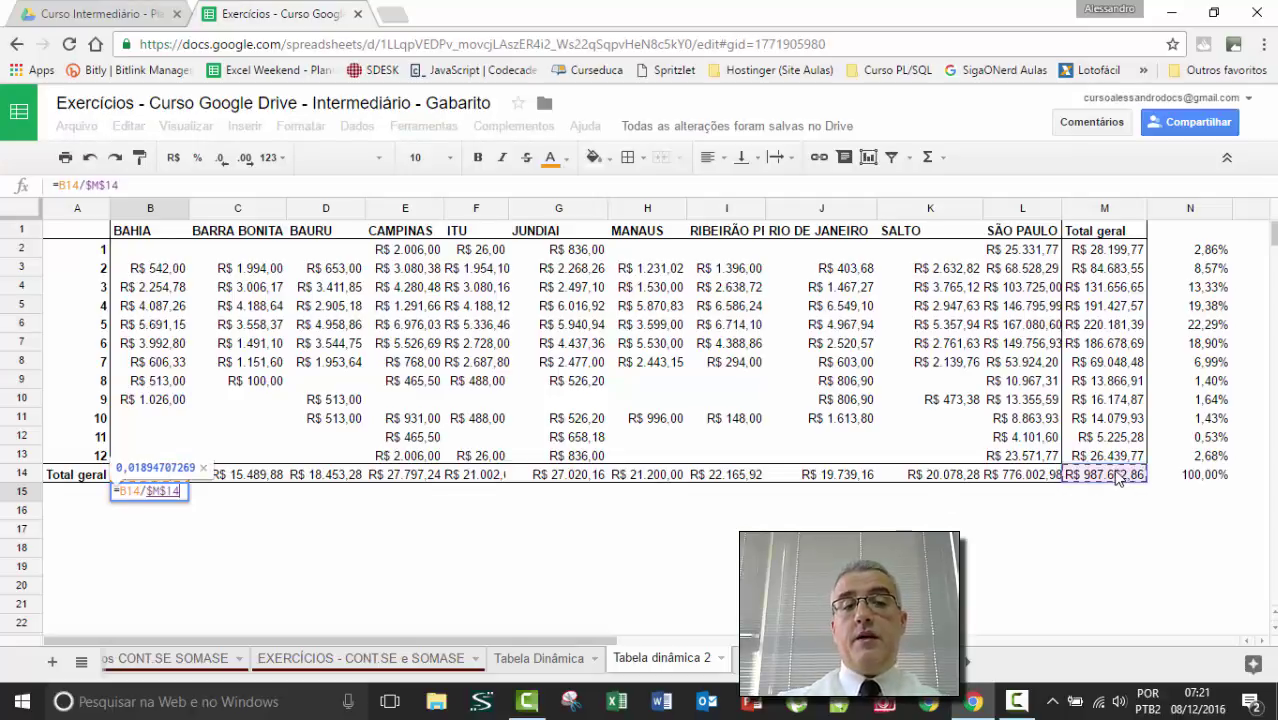
pyautogui.press('Return')
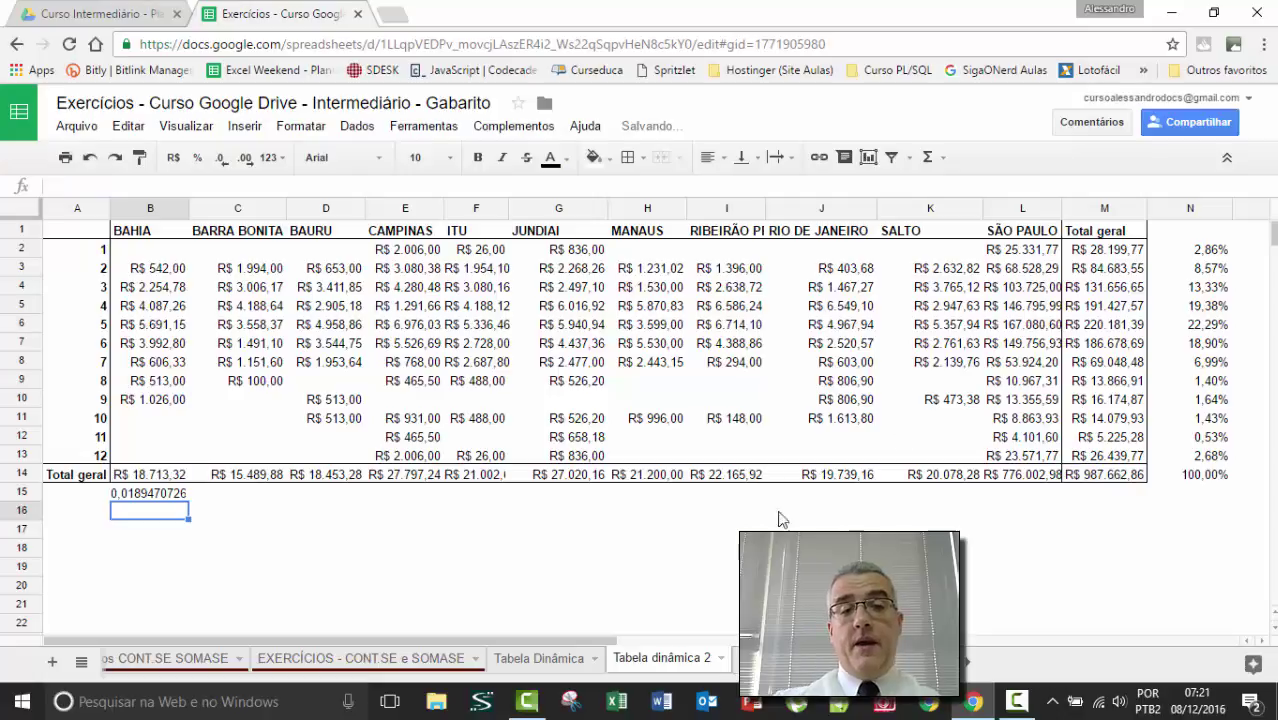
# Format B15 as a percentage and fill its formula across to the SÃO PAULO column, L15.
pyautogui.click(128, 492)
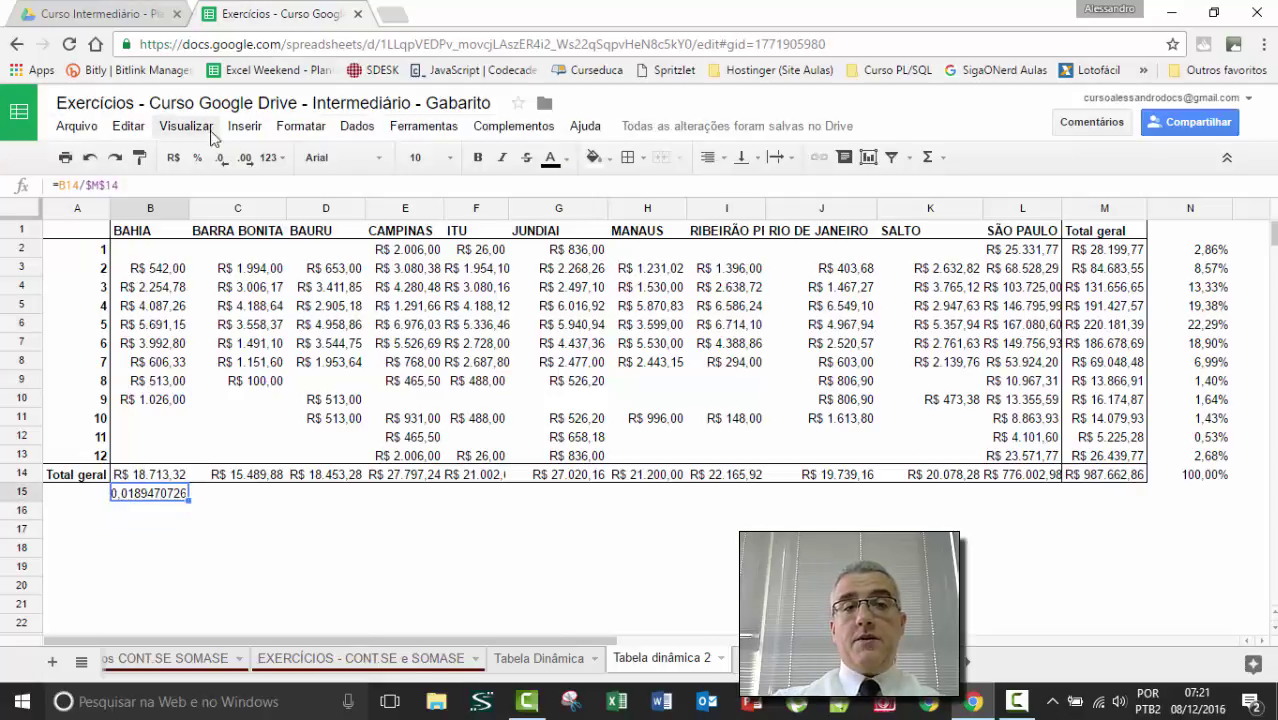
pyautogui.click(197, 157)
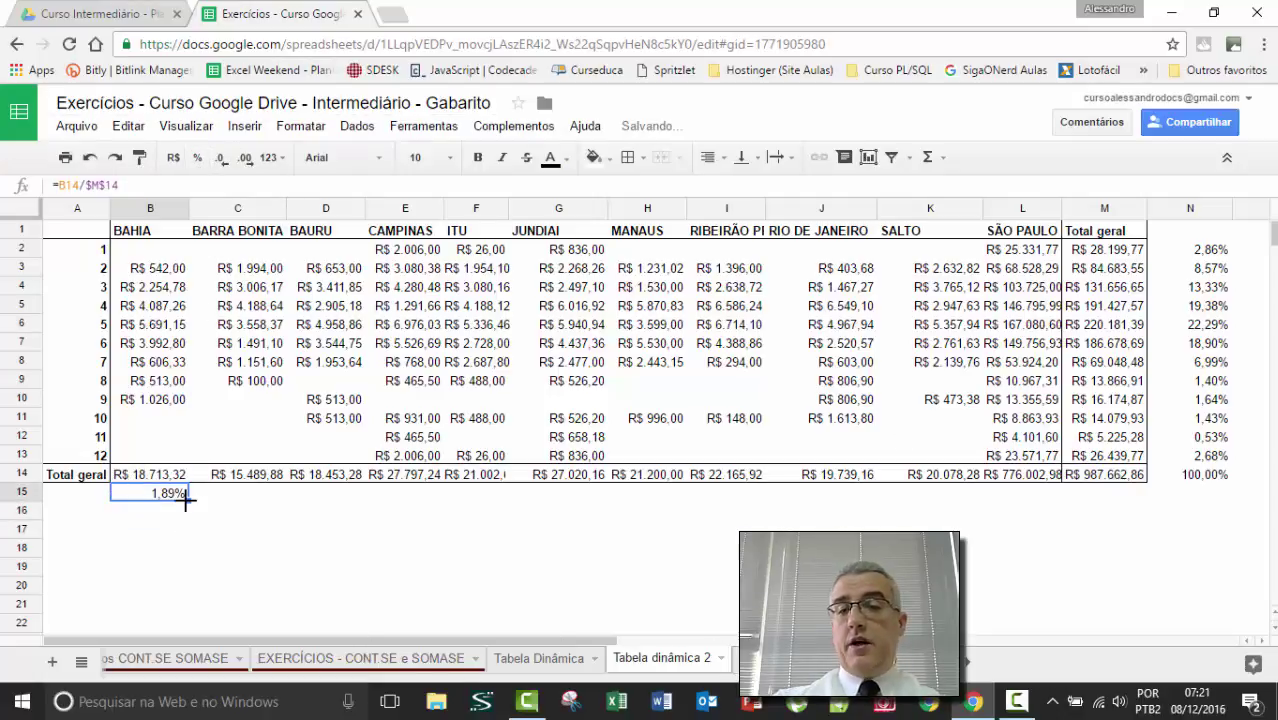
pyautogui.moveTo(186, 498); pyautogui.dragTo(1056, 514)
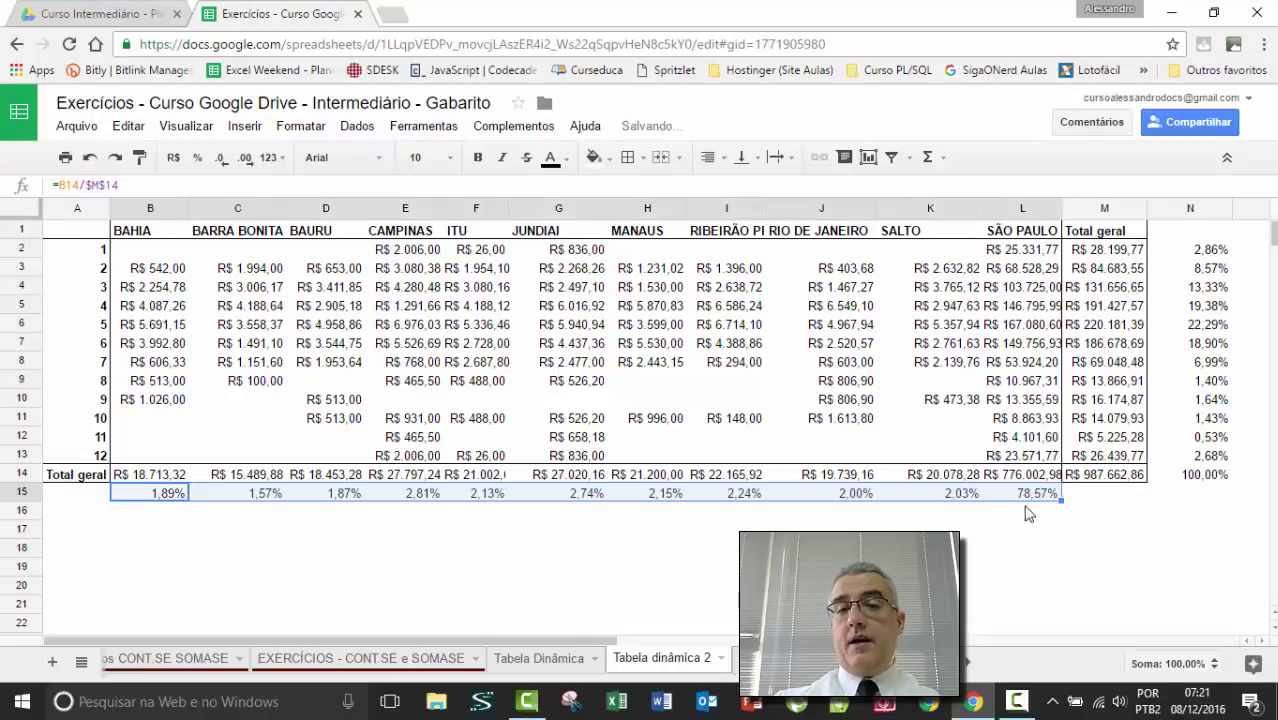
pyautogui.click(157, 497)
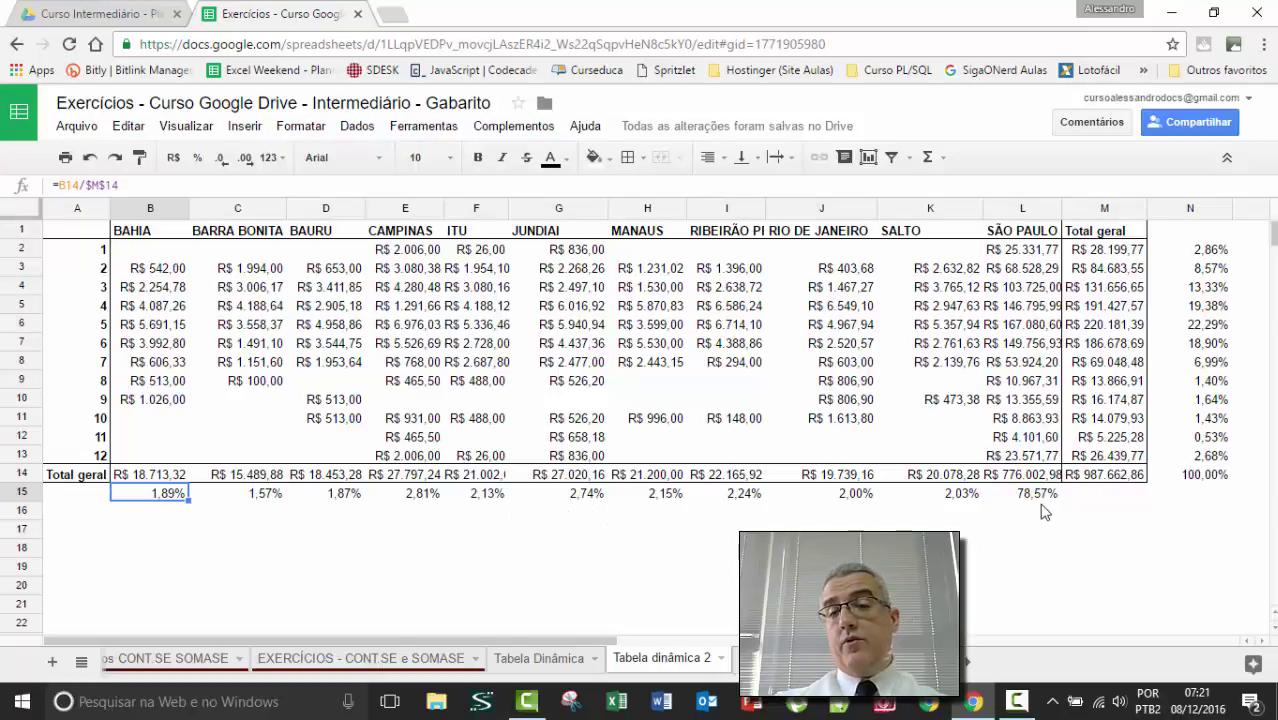
# Sum the city percentages in M15 with =SOMA(B15:L15).
pyautogui.click(1088, 497)
pyautogui.write('=S')
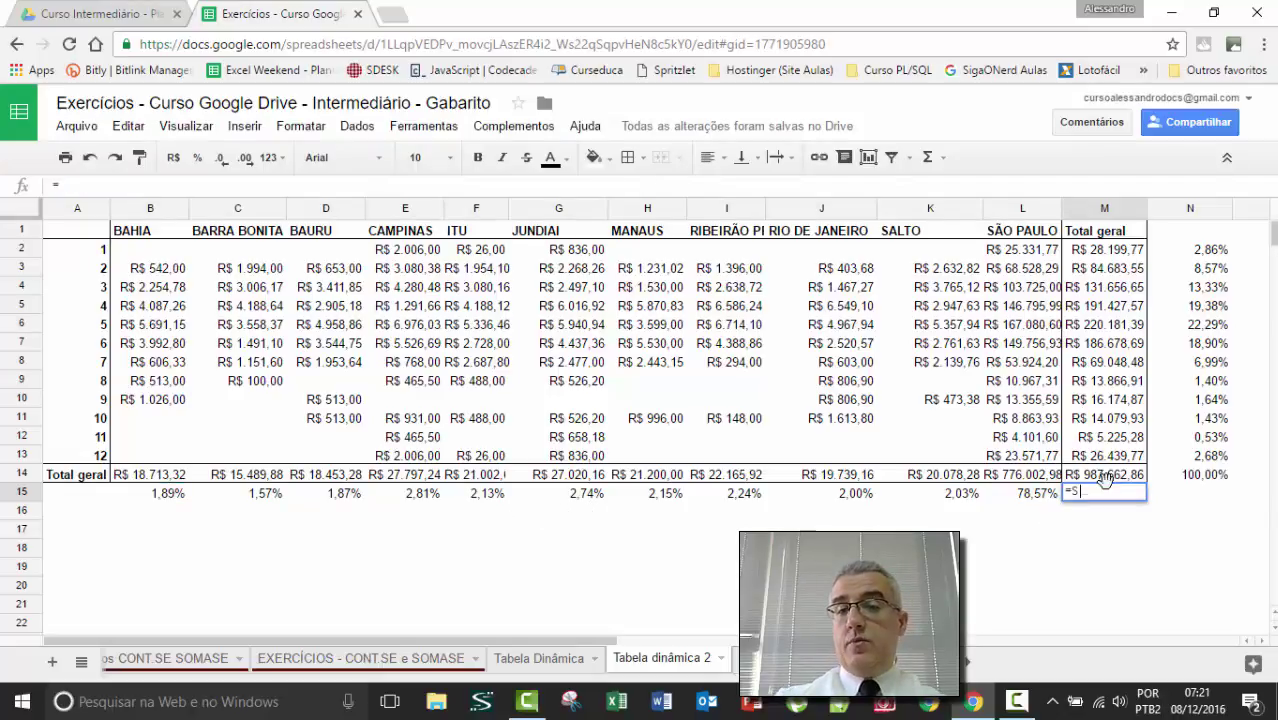
pyautogui.write('OMA(B15:L15')
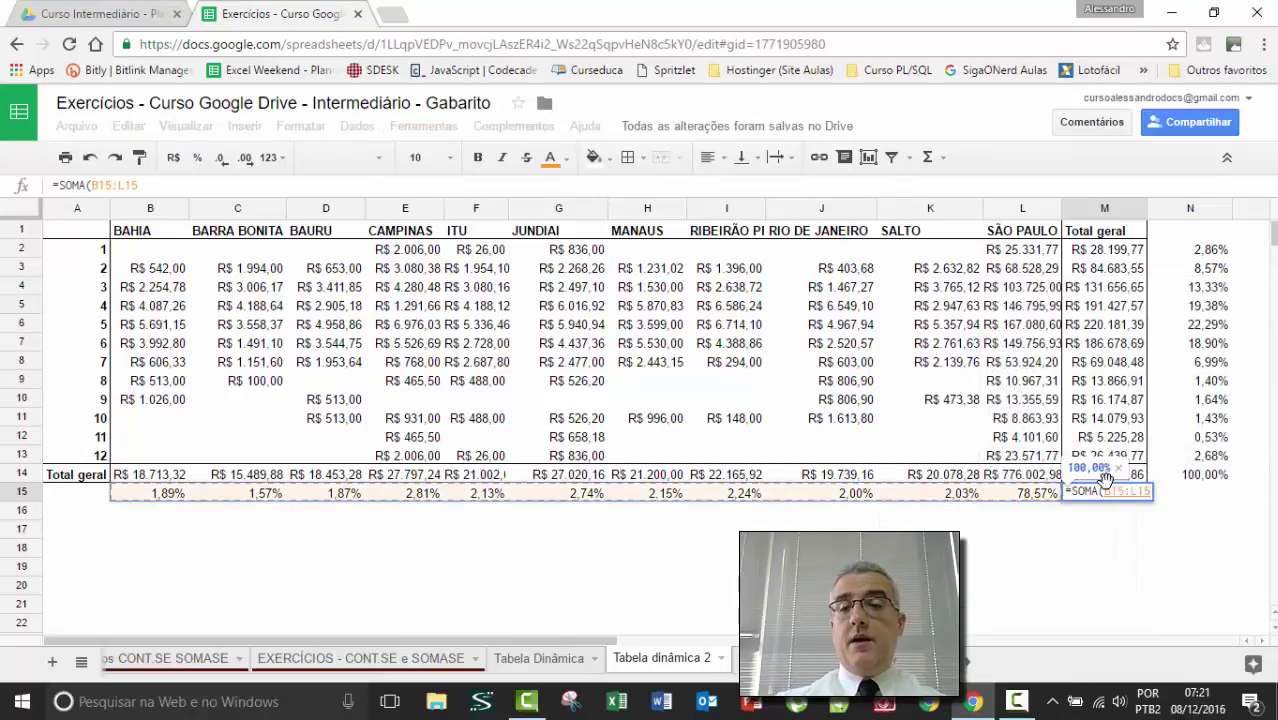
pyautogui.press('Return')
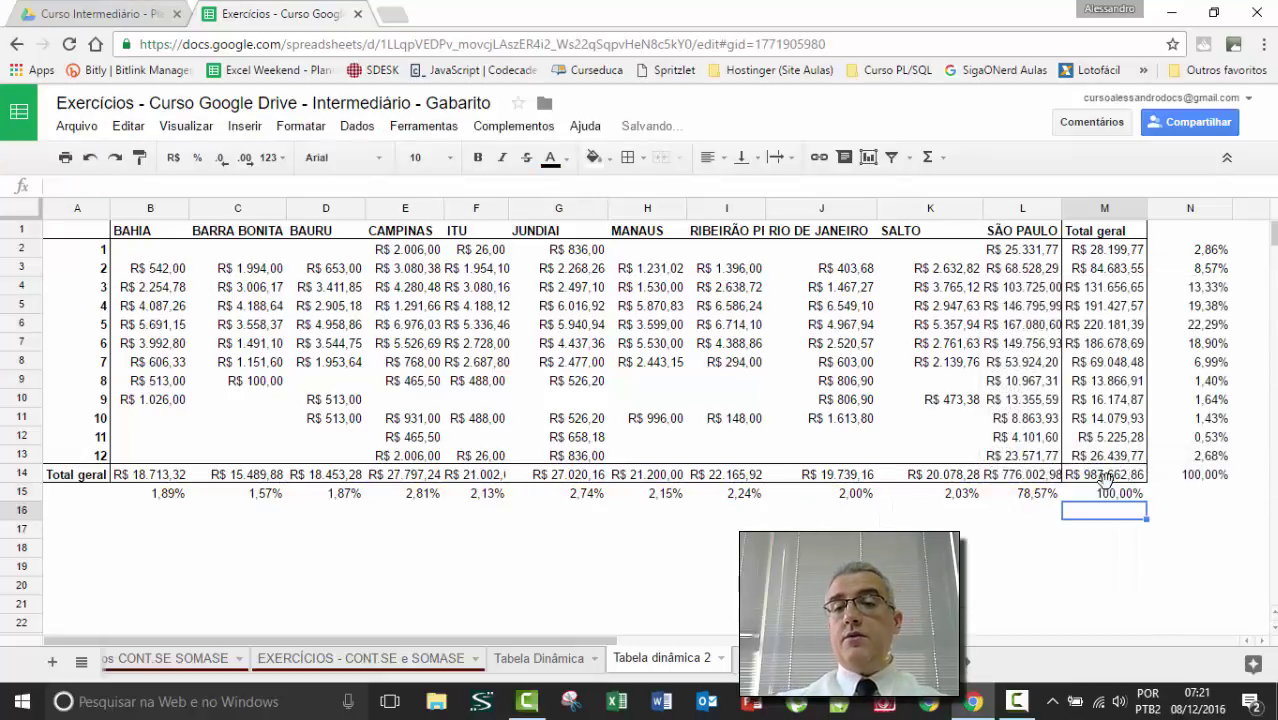
pyautogui.click(1032, 507)
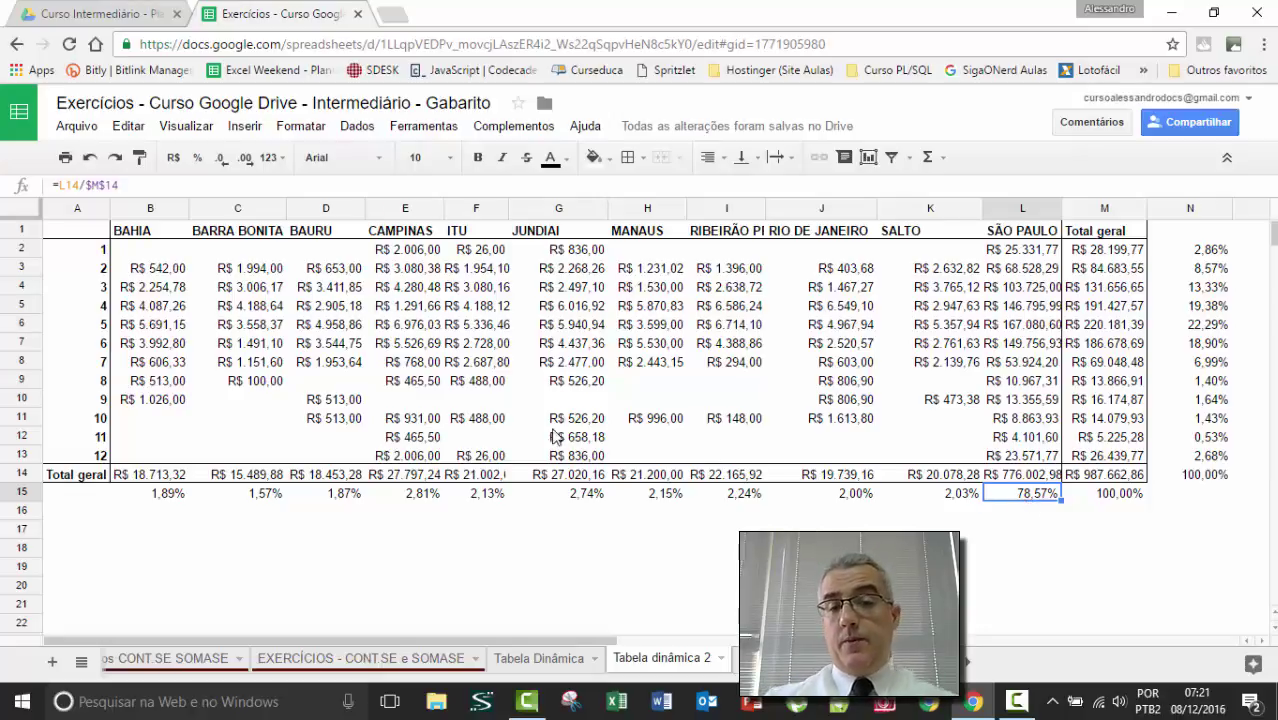
# Delete columns S to AF with the second pivot table, and column A of the first pivot table.
pyautogui.click(516, 421)
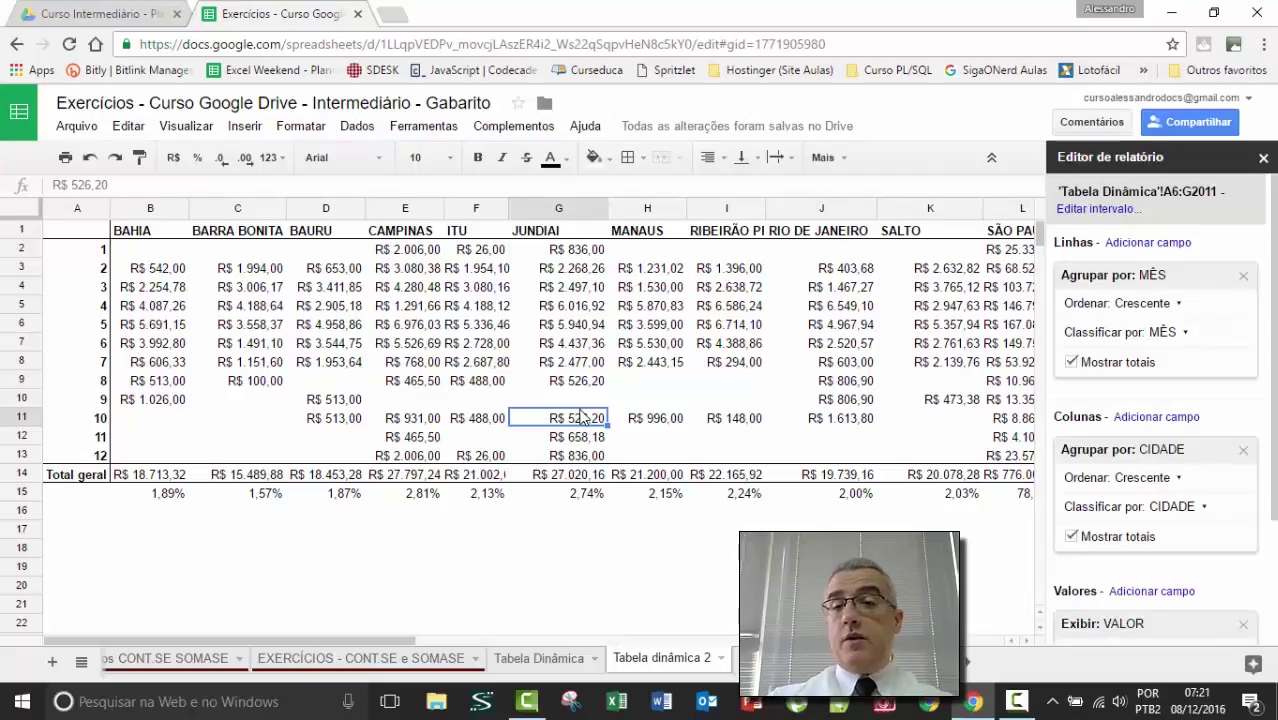
pyautogui.click(1263, 158)
pyautogui.click(77, 208)
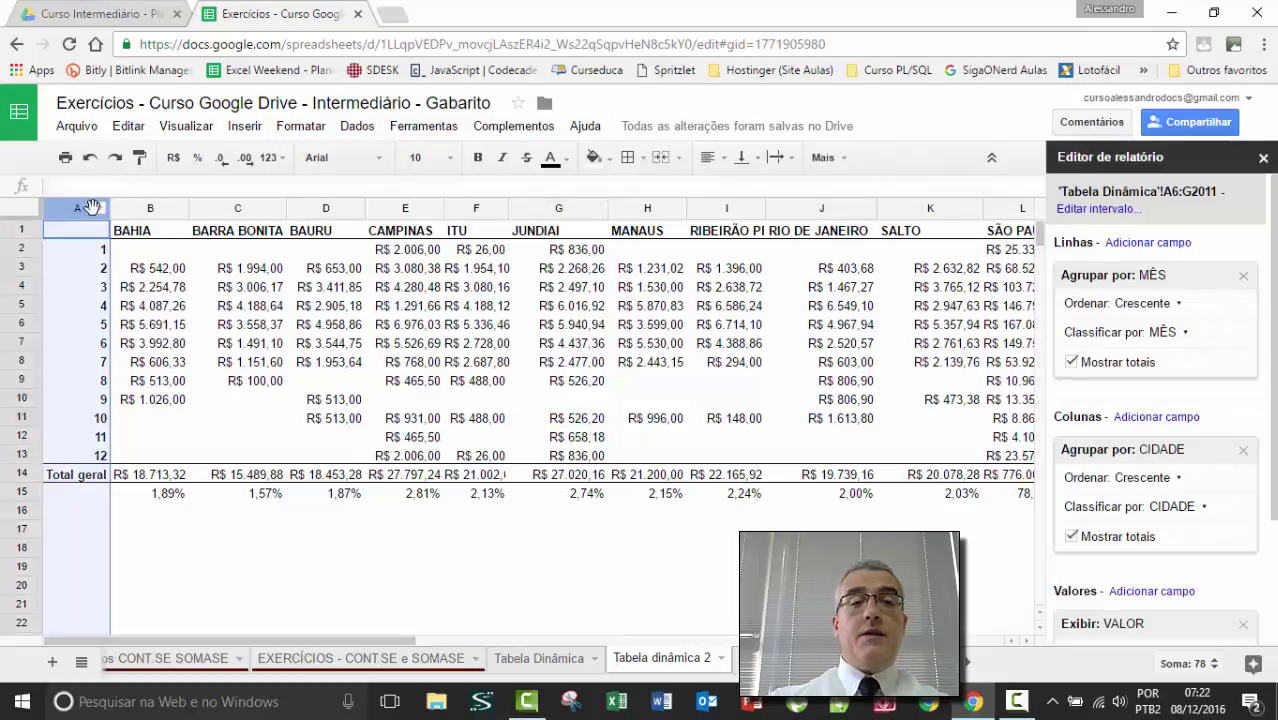
pyautogui.moveTo(78, 208); pyautogui.dragTo(180, 207)
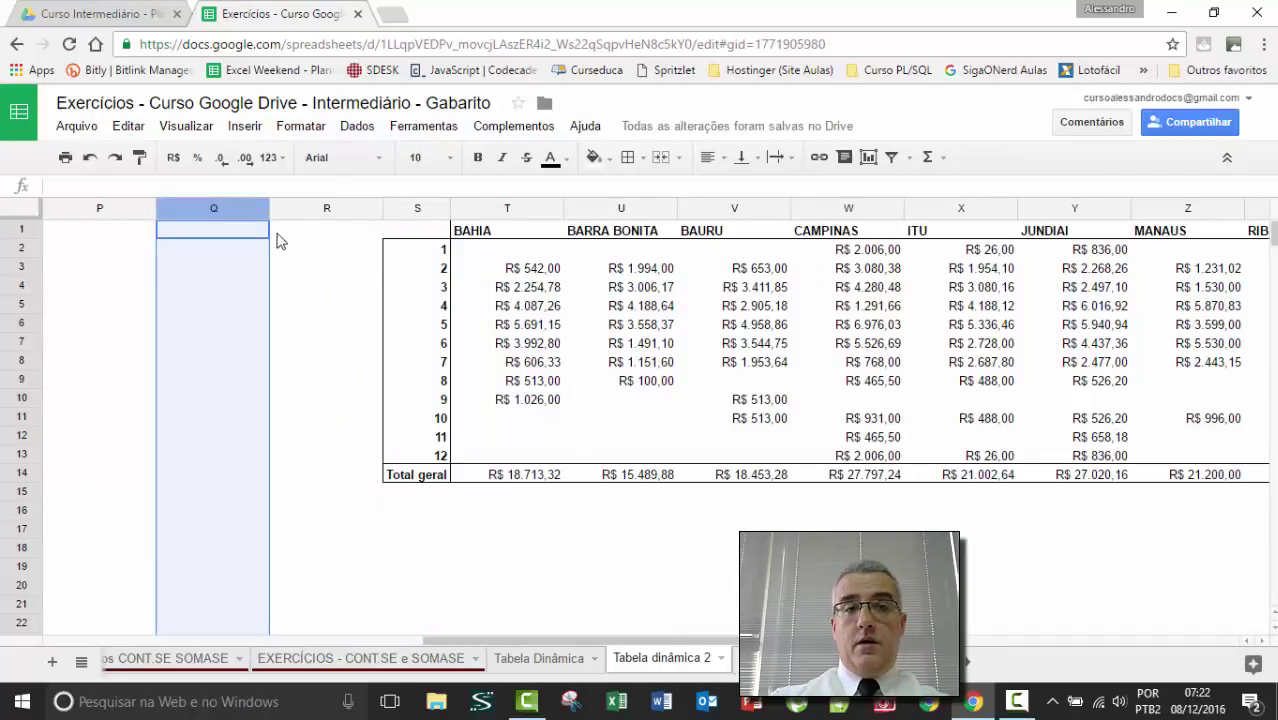
pyautogui.click(308, 209)
pyautogui.moveTo(308, 209); pyautogui.dragTo(746, 215)
pyautogui.click(199, 246)
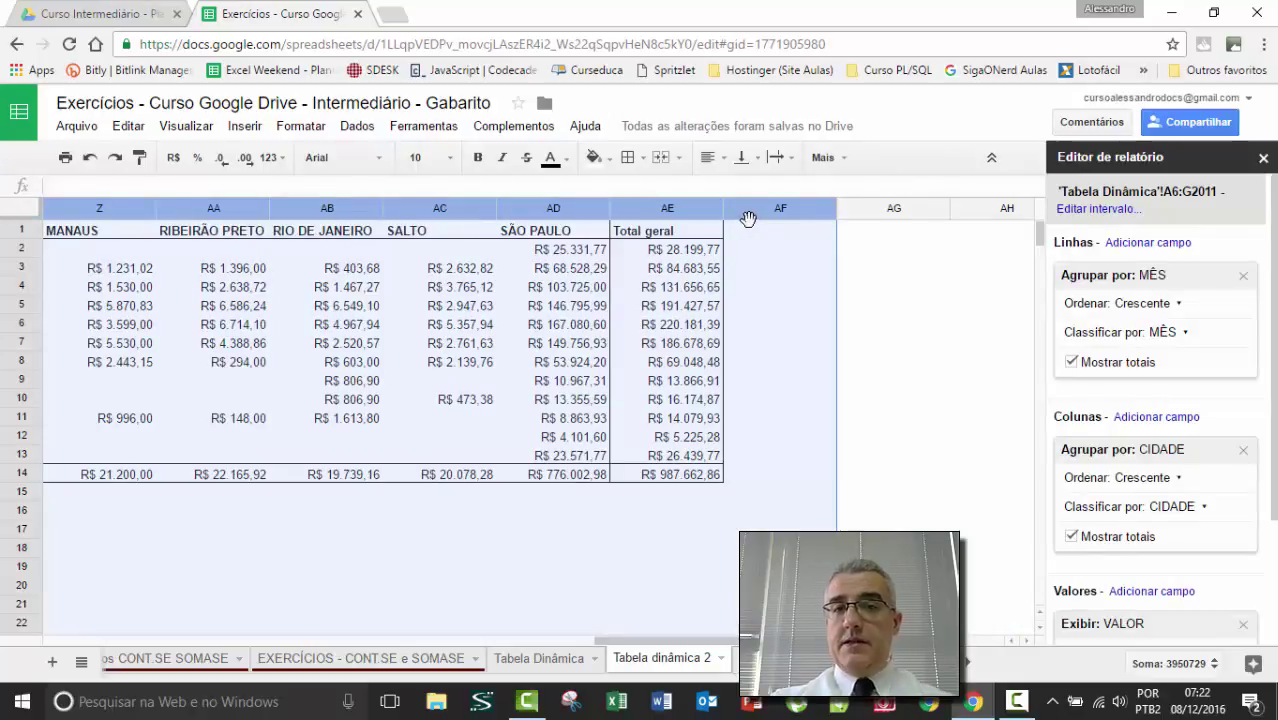
pyautogui.rightClick(748, 218)
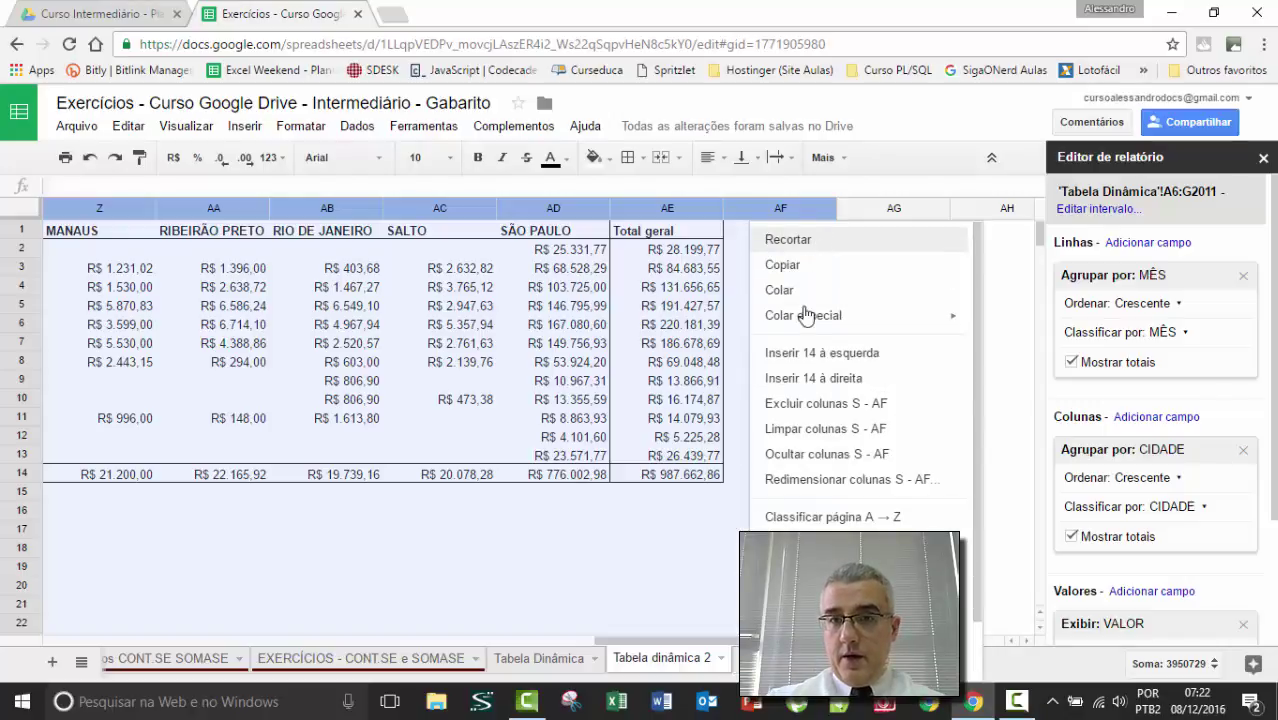
pyautogui.click(822, 403)
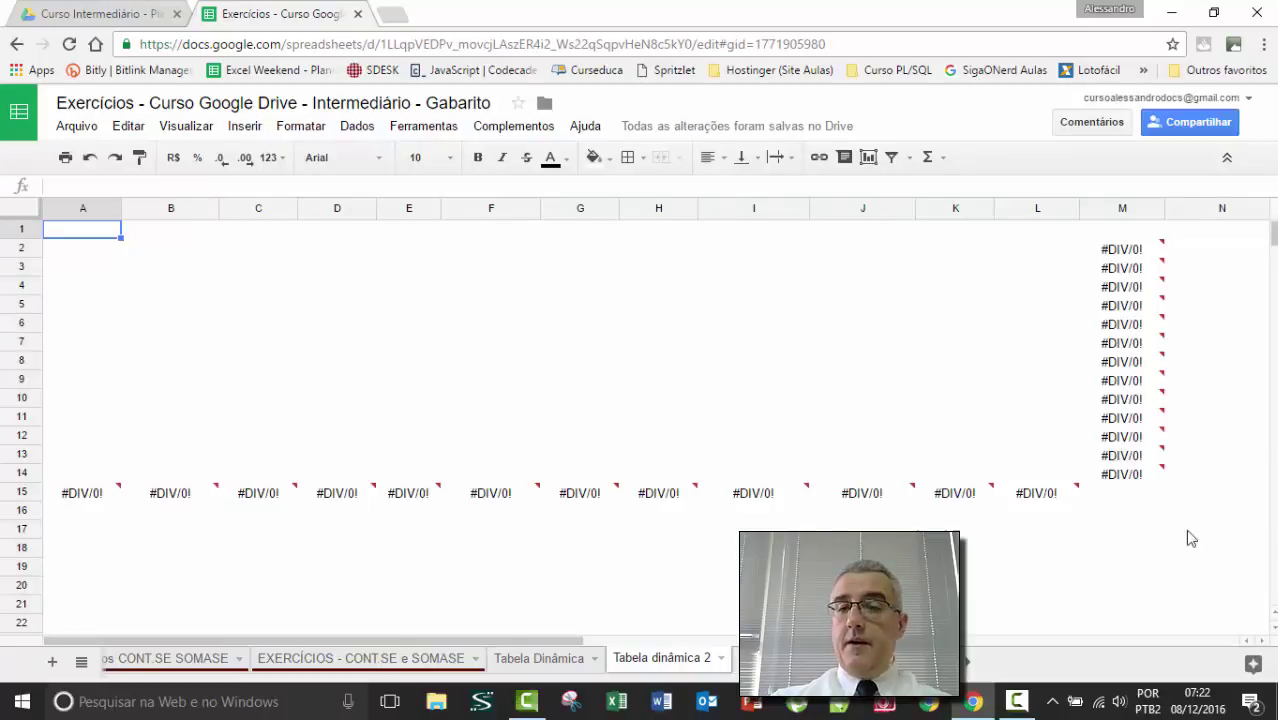
# Delete columns A to M, which hold the leftover percentage formulas.
pyautogui.moveTo(1190, 515); pyautogui.dragTo(640, 380)
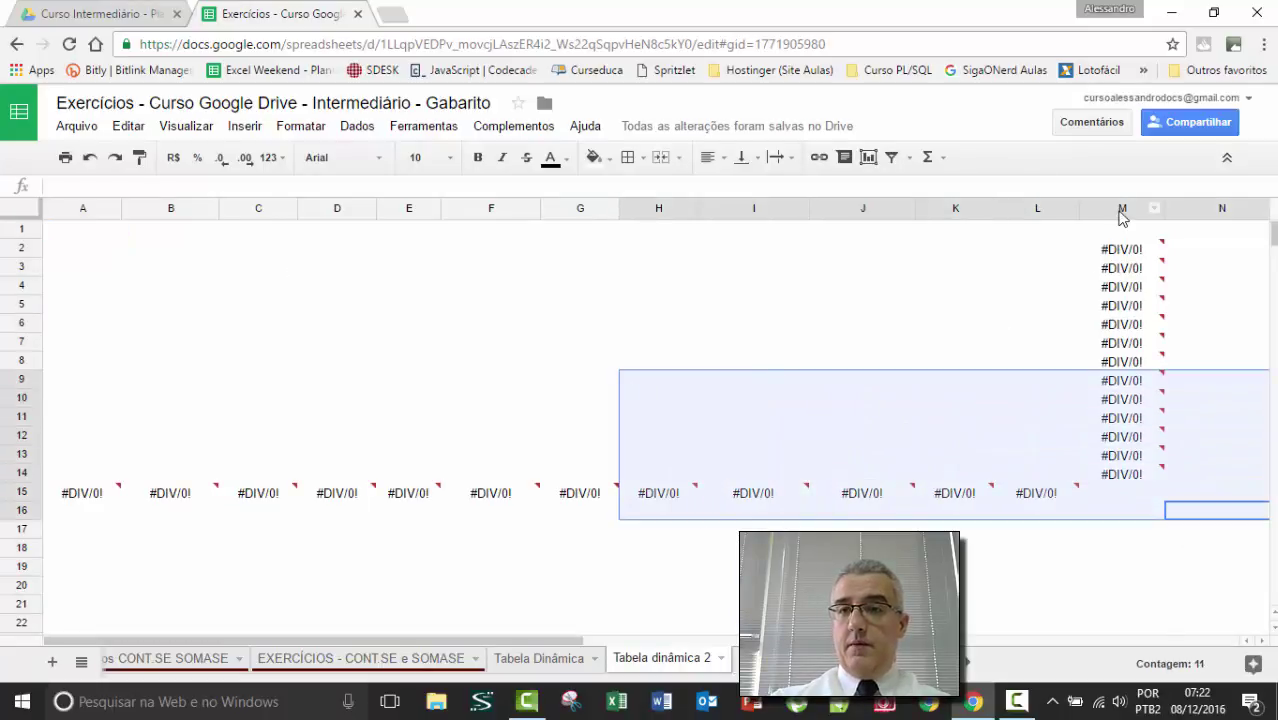
pyautogui.moveTo(1122, 210); pyautogui.dragTo(3, 217)
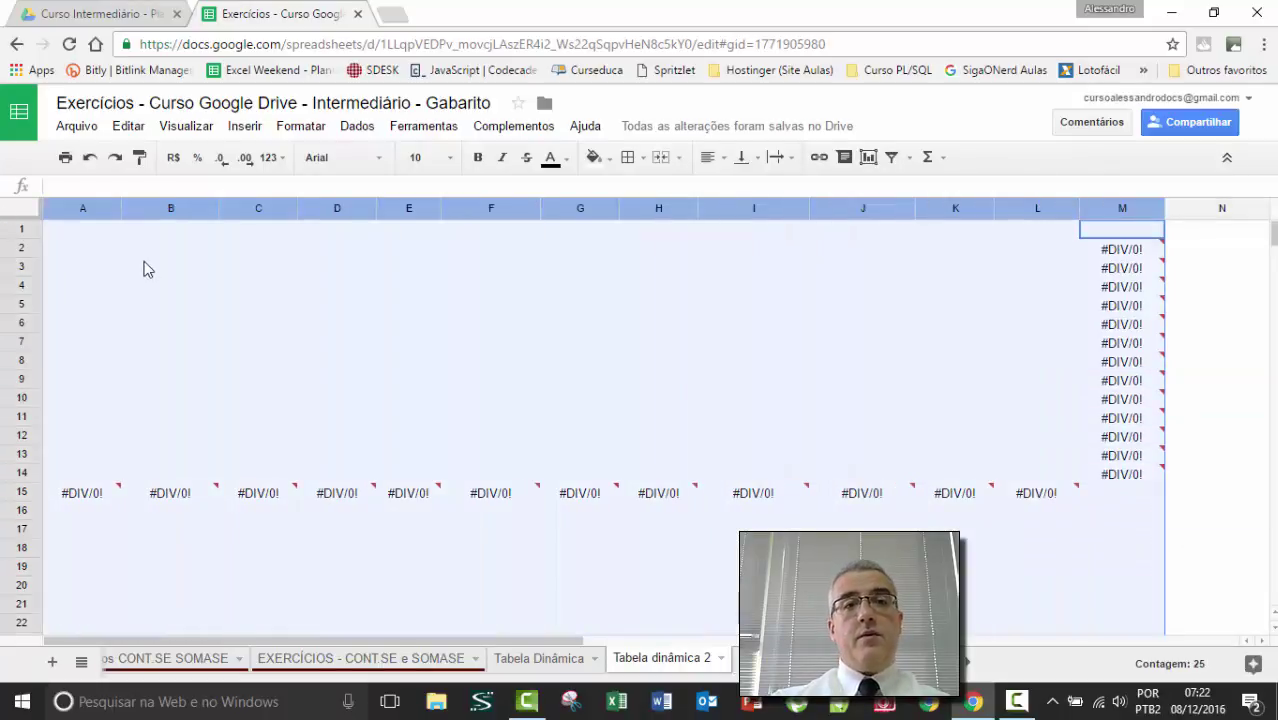
pyautogui.rightClick(188, 214)
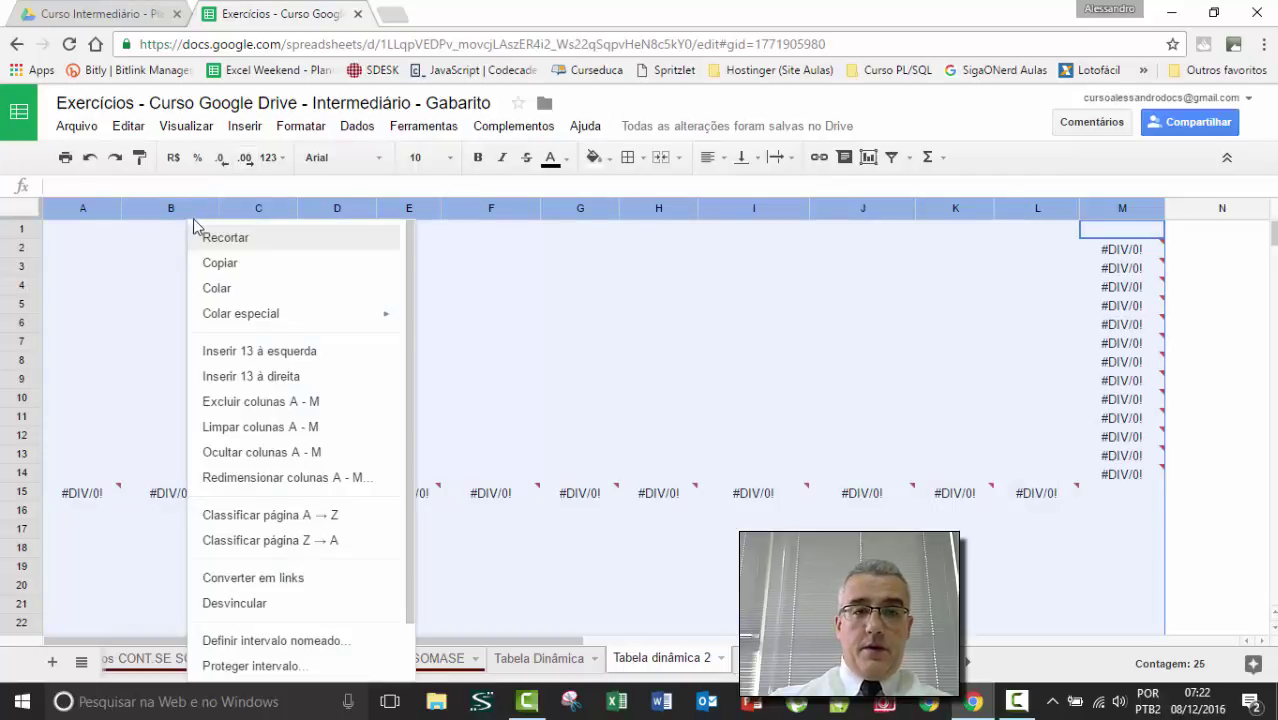
pyautogui.click(262, 403)
# Delete columns A to F to remove the leftover vertical border line.
pyautogui.click(272, 274)
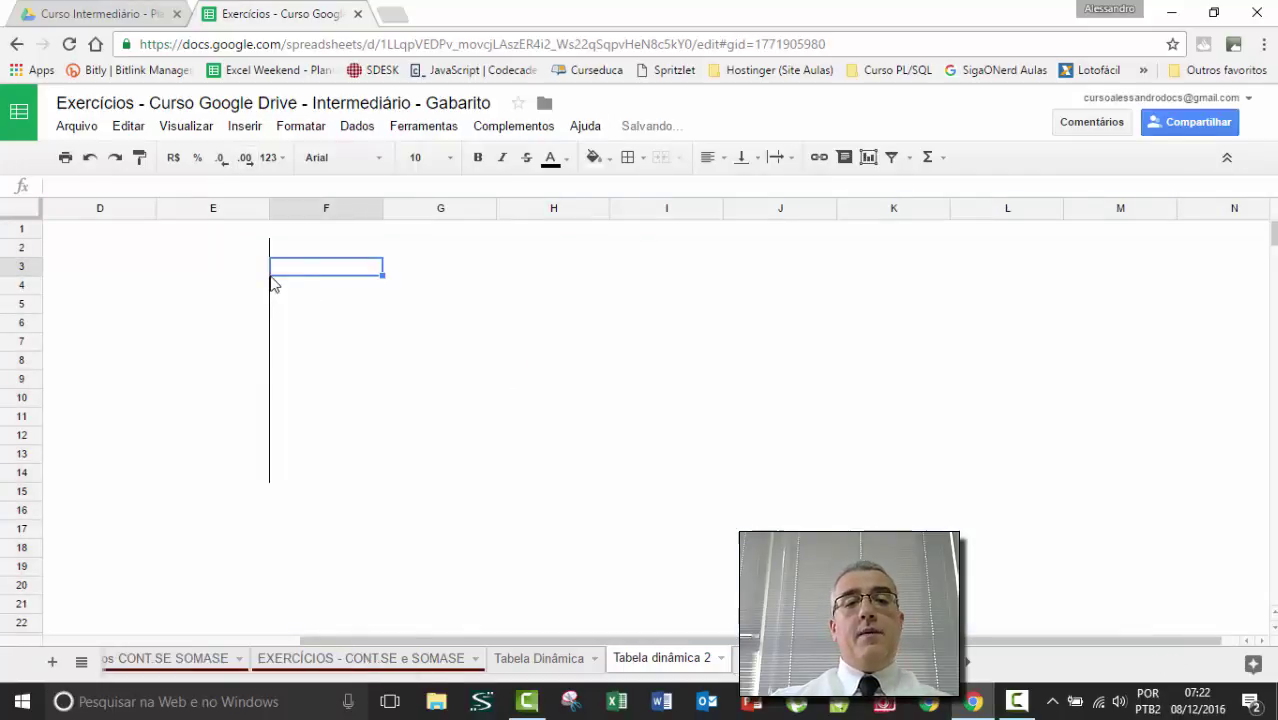
pyautogui.moveTo(267, 271); pyautogui.dragTo(286, 270)
pyautogui.click(286, 267)
pyautogui.click(278, 254)
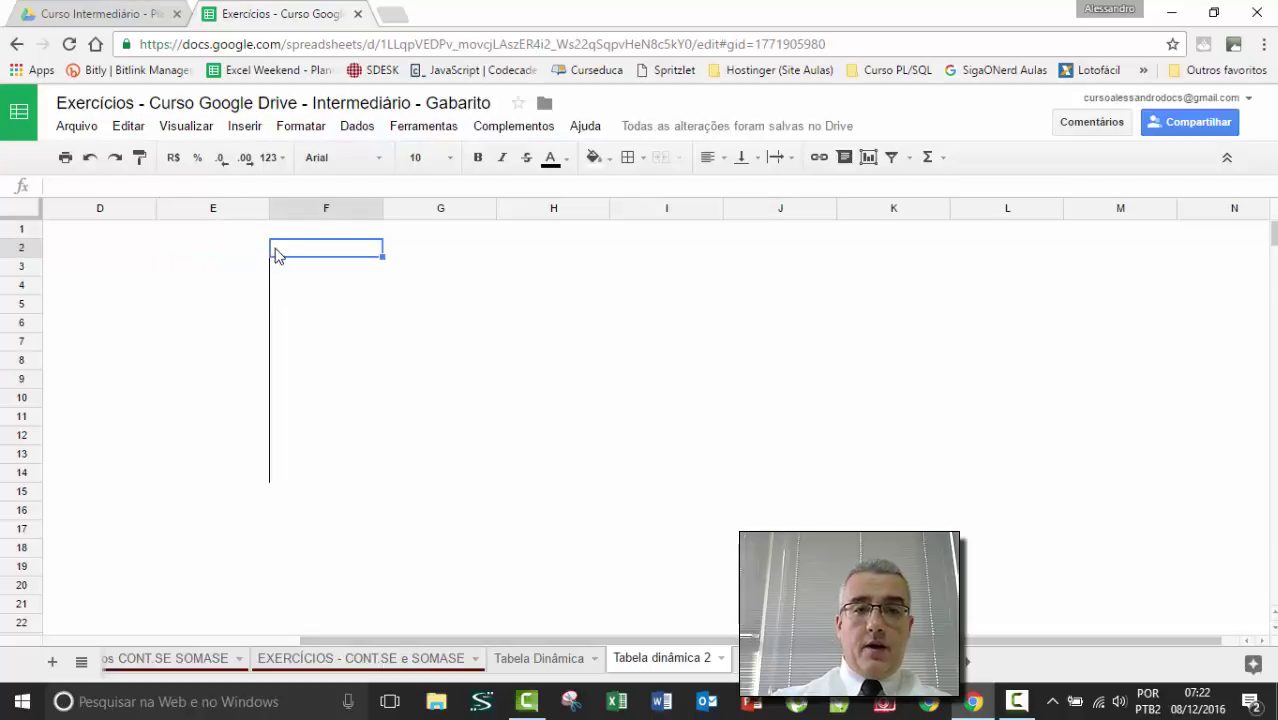
pyautogui.moveTo(322, 208); pyautogui.dragTo(3, 213)
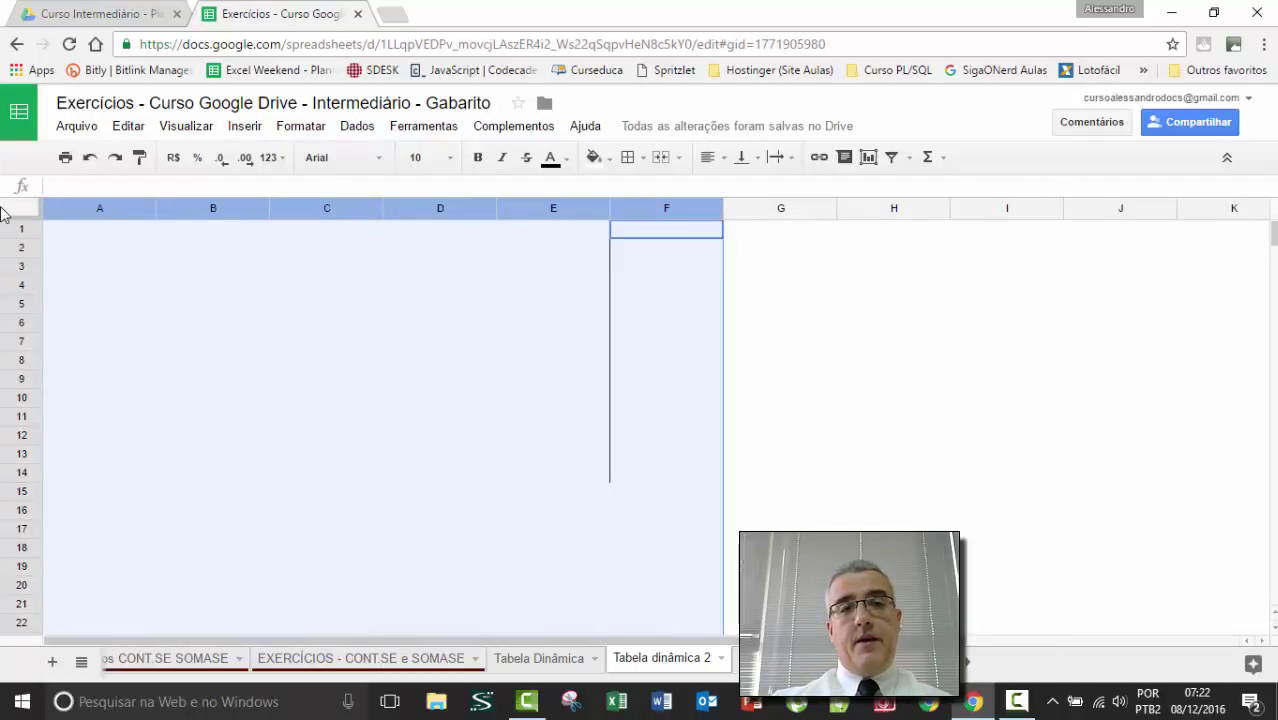
pyautogui.rightClick(308, 212)
pyautogui.click(370, 396)
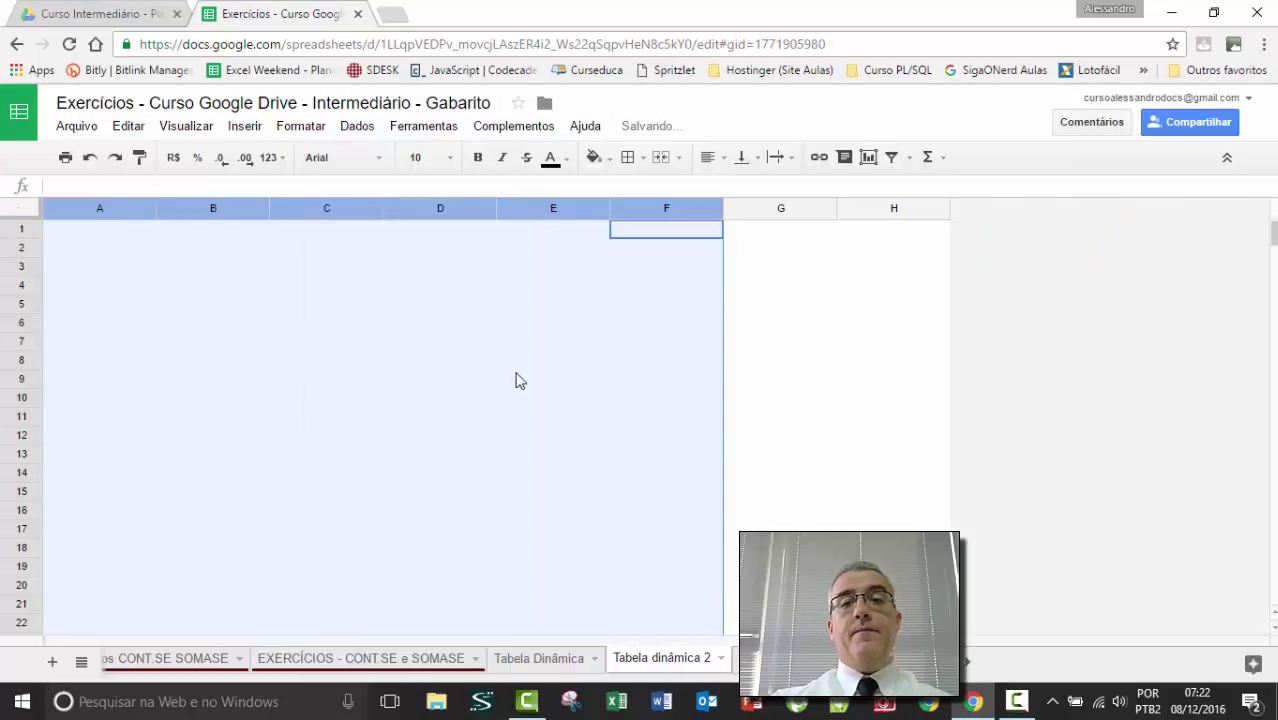
# Delete the sheet Tabela dinâmica 2 and confirm the deletion.
pyautogui.click(810, 325)
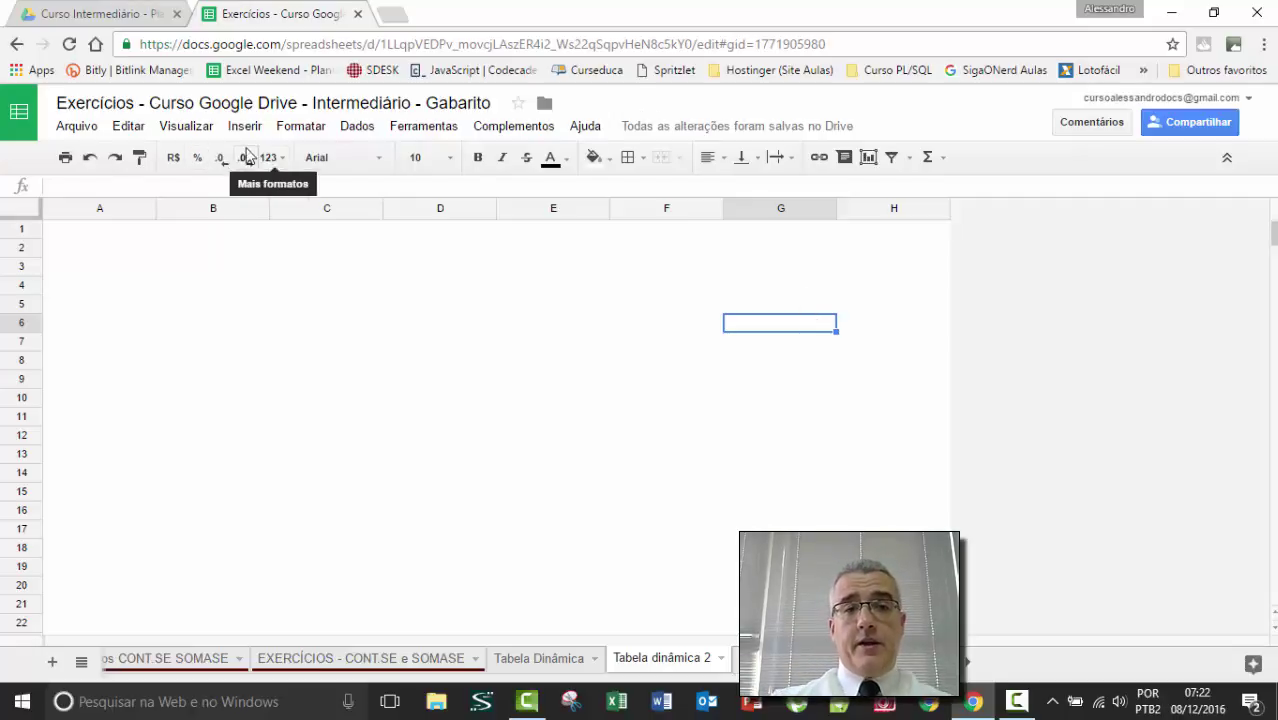
pyautogui.rightClick(665, 661)
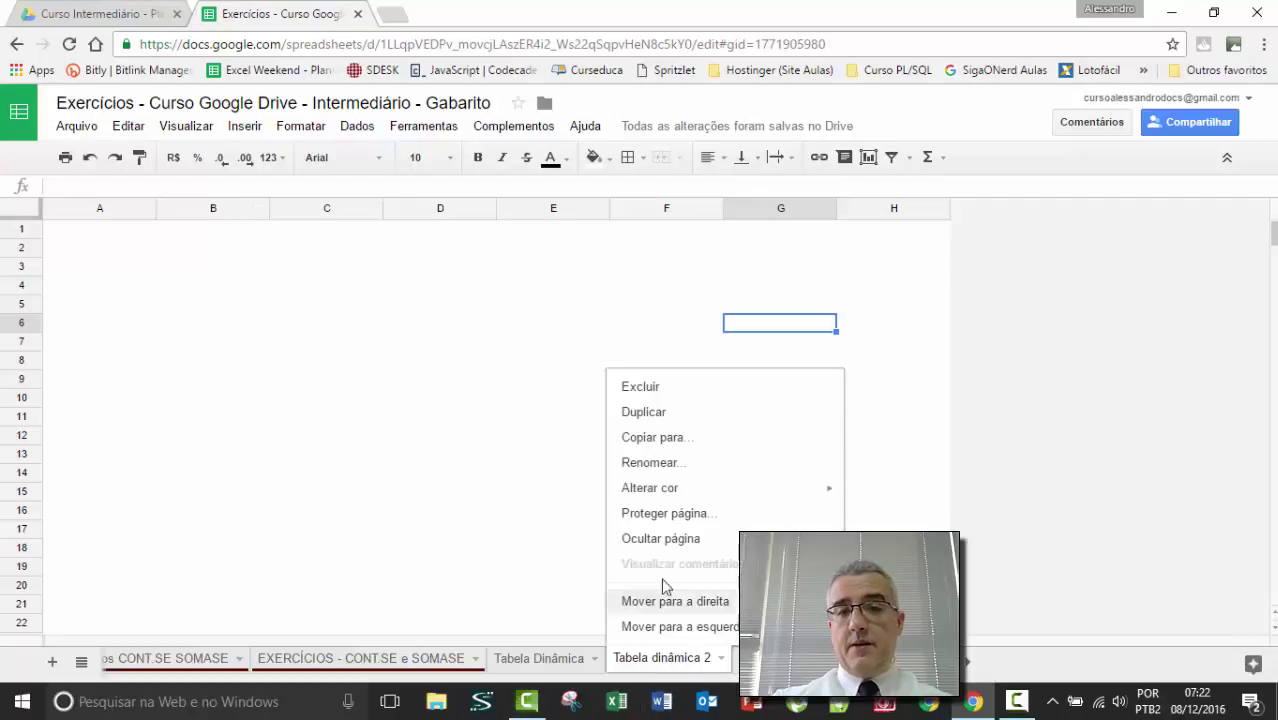
pyautogui.click(652, 389)
pyautogui.click(448, 419)
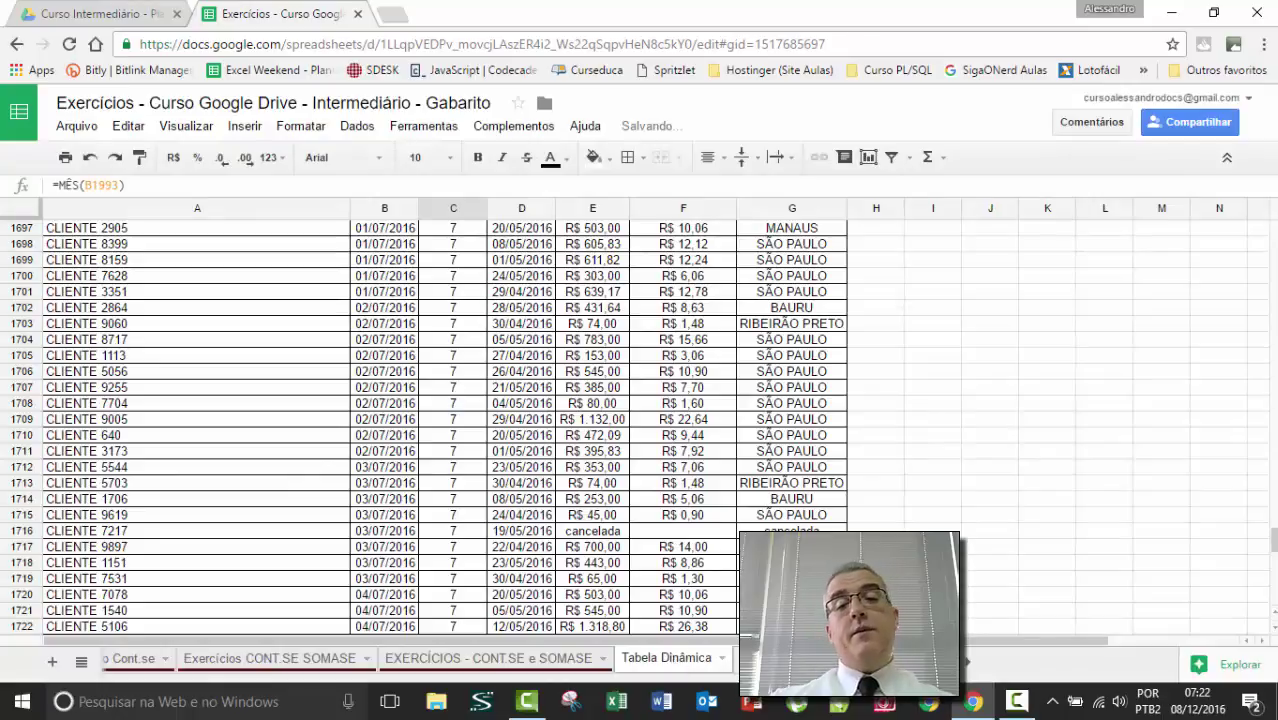
# Define the data table A6:G2011 on the Tabela Dinâmica sheet, headers included, as the named range TDINAMICA.
pyautogui.click(297, 328)
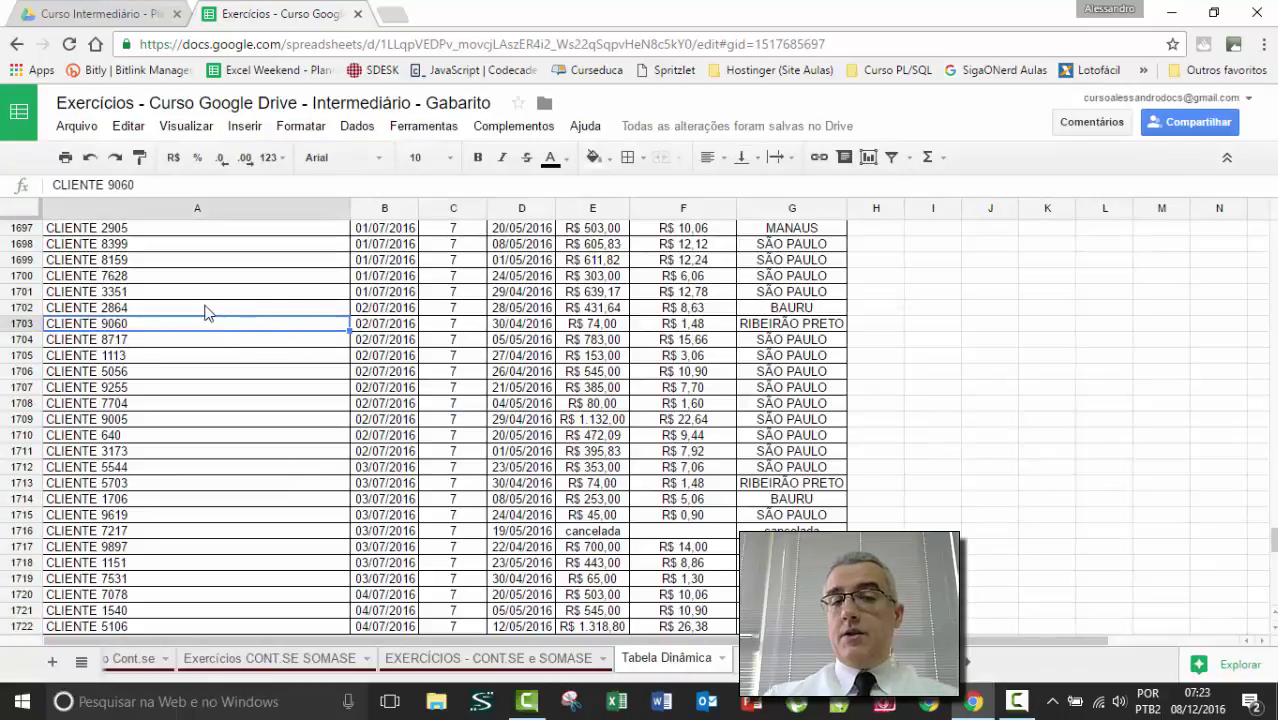
pyautogui.scroll(6, 220, 313)
pyautogui.hotkey('ctrl', 'Up')
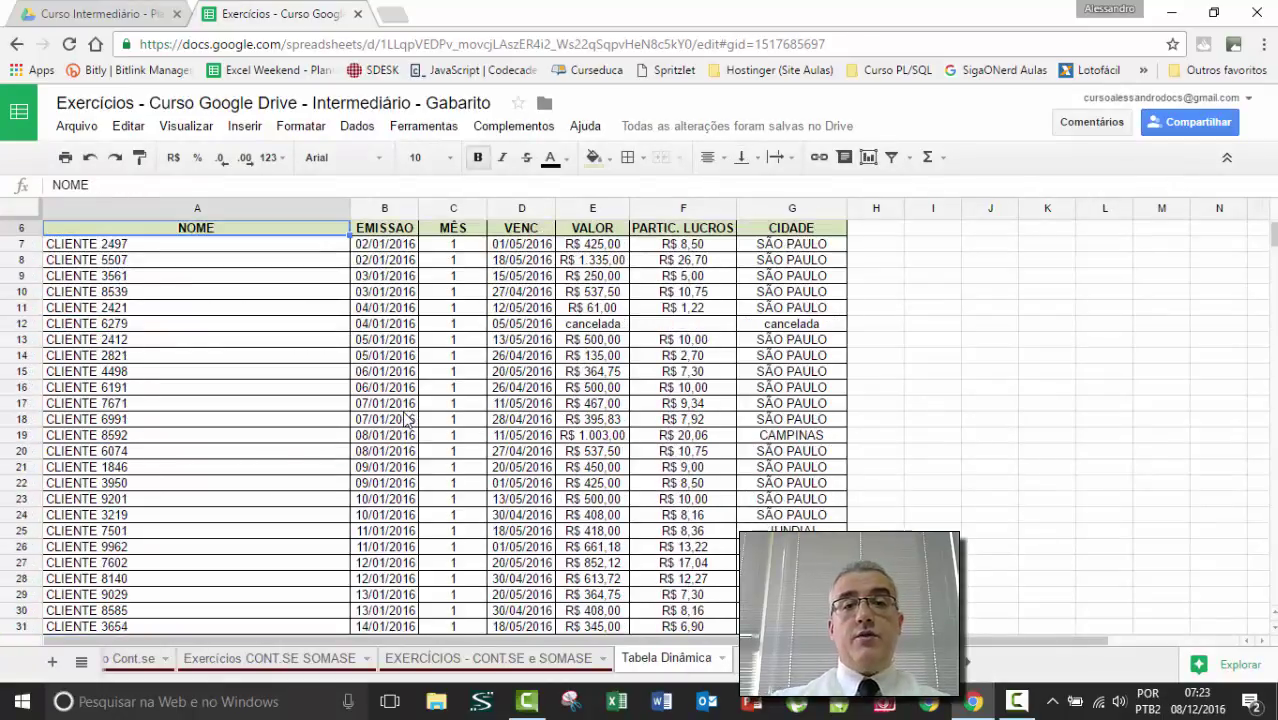
pyautogui.press('Down')
pyautogui.press('Up')
pyautogui.hotkey('ctrl', 'shift', 'Right')
pyautogui.hotkey('ctrl', 'shift', 'Down')
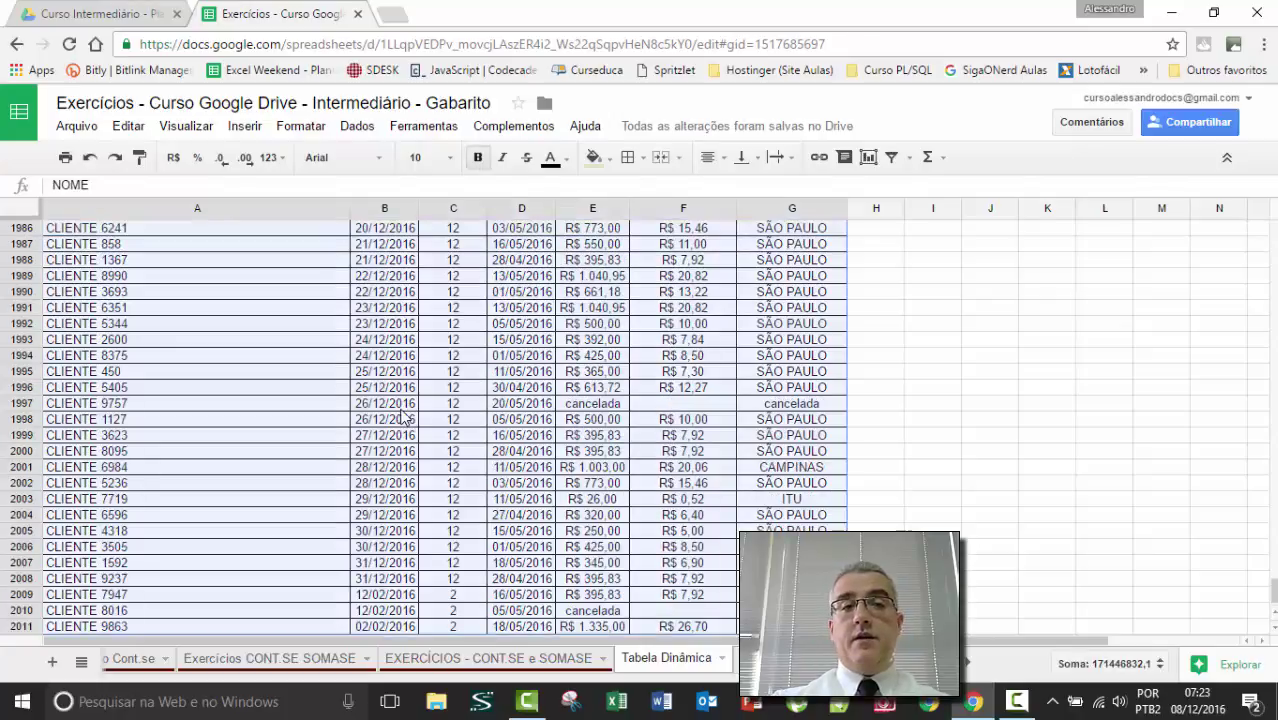
pyautogui.click(357, 127)
pyautogui.click(406, 314)
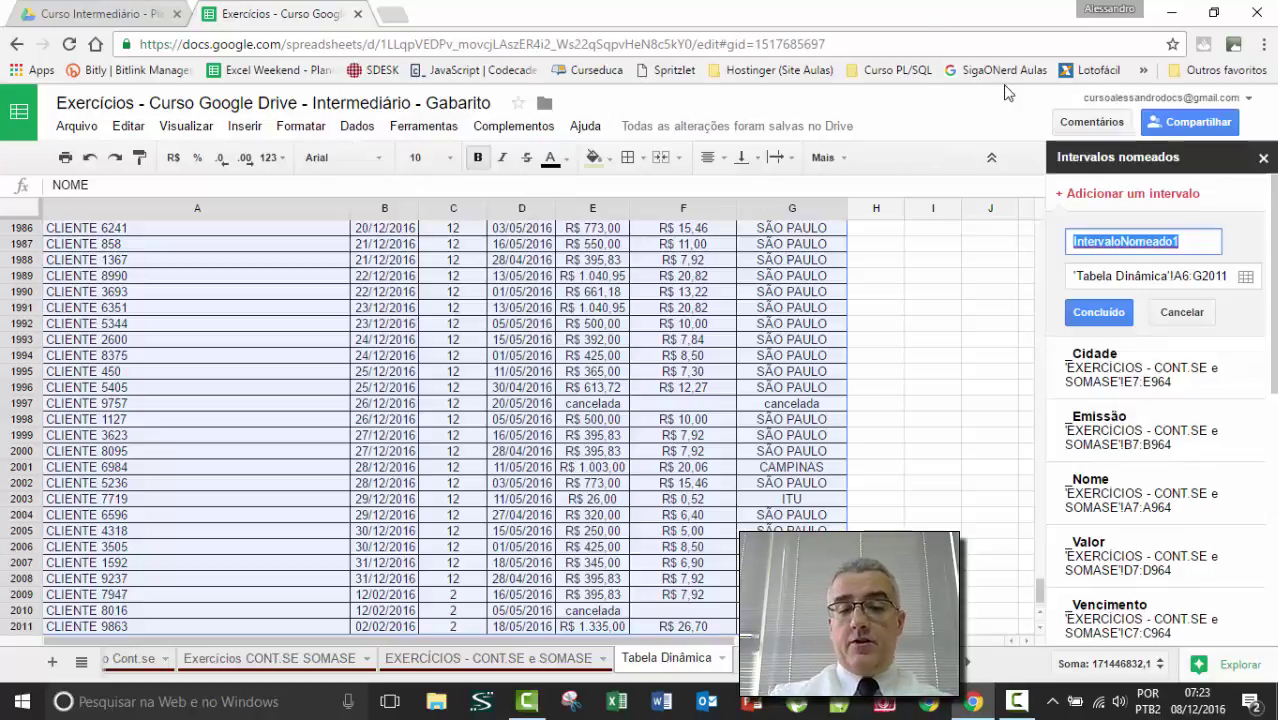
pyautogui.write('t')
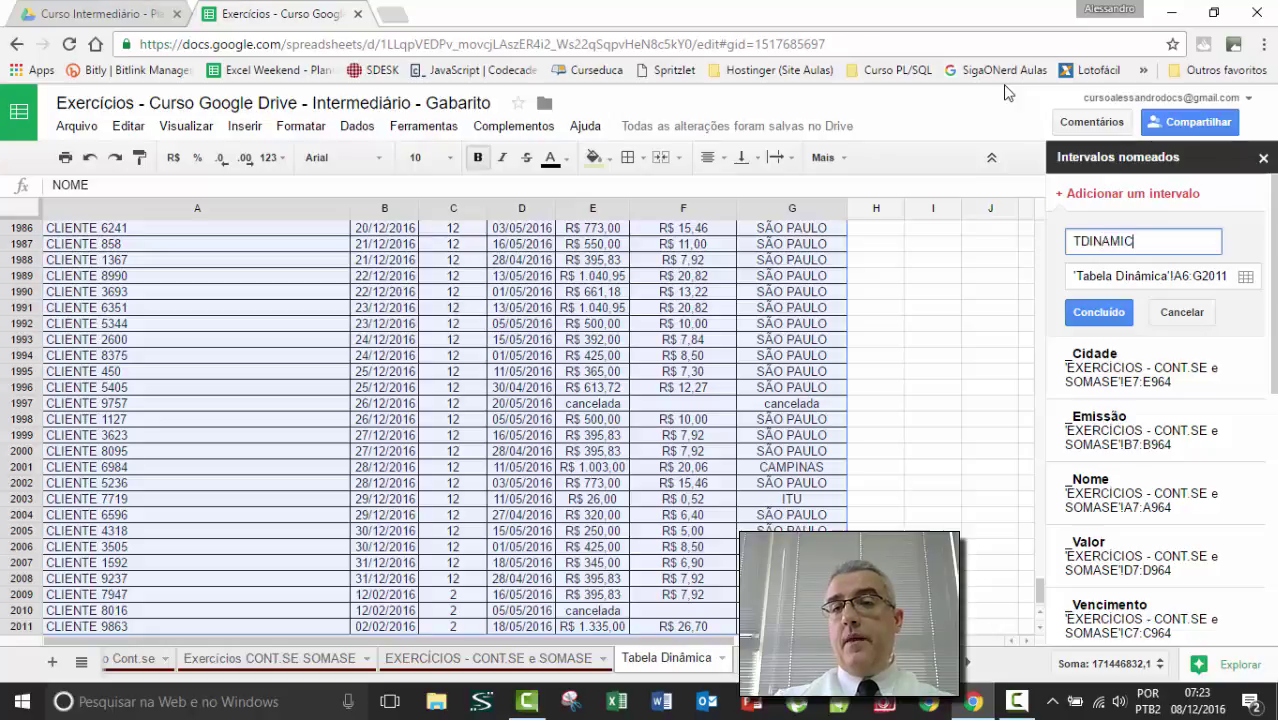
pyautogui.click(1123, 314)
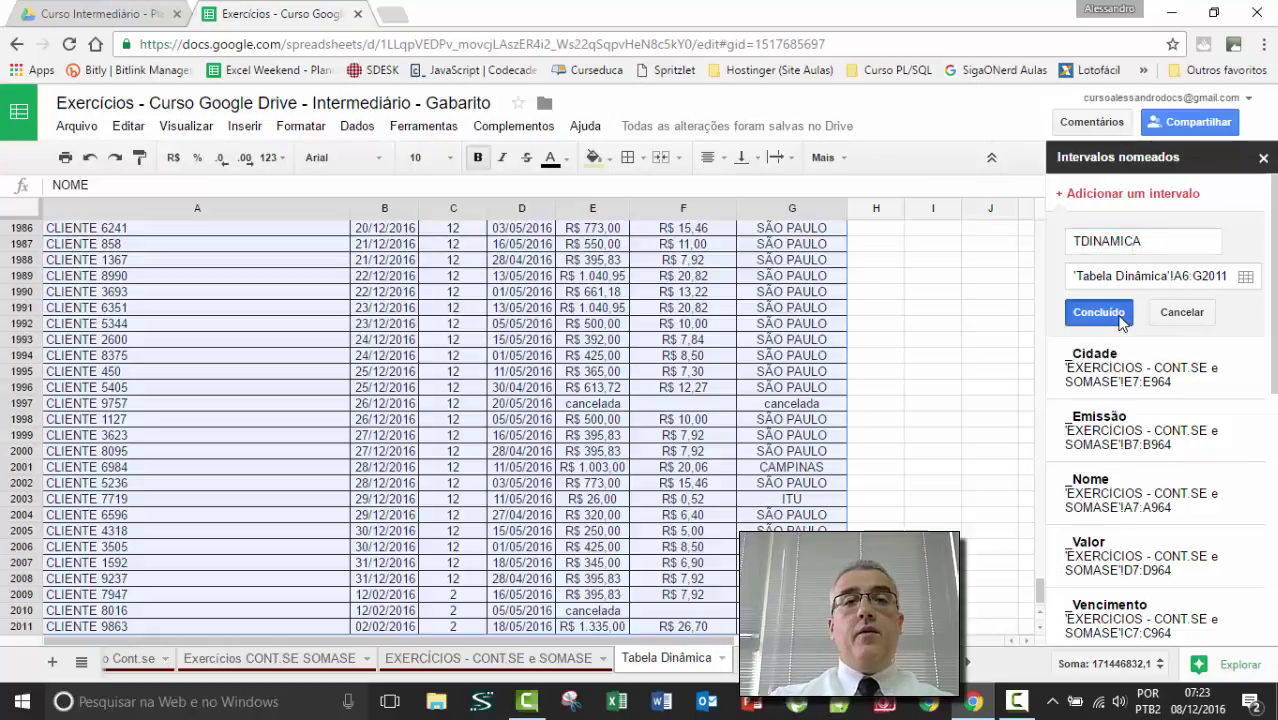
pyautogui.click(1263, 157)
# Return to the top of the Tabela Dinâmica sheet and switch to the Tabela Dinâmica - Exercícios sheet.
pyautogui.click(932, 261)
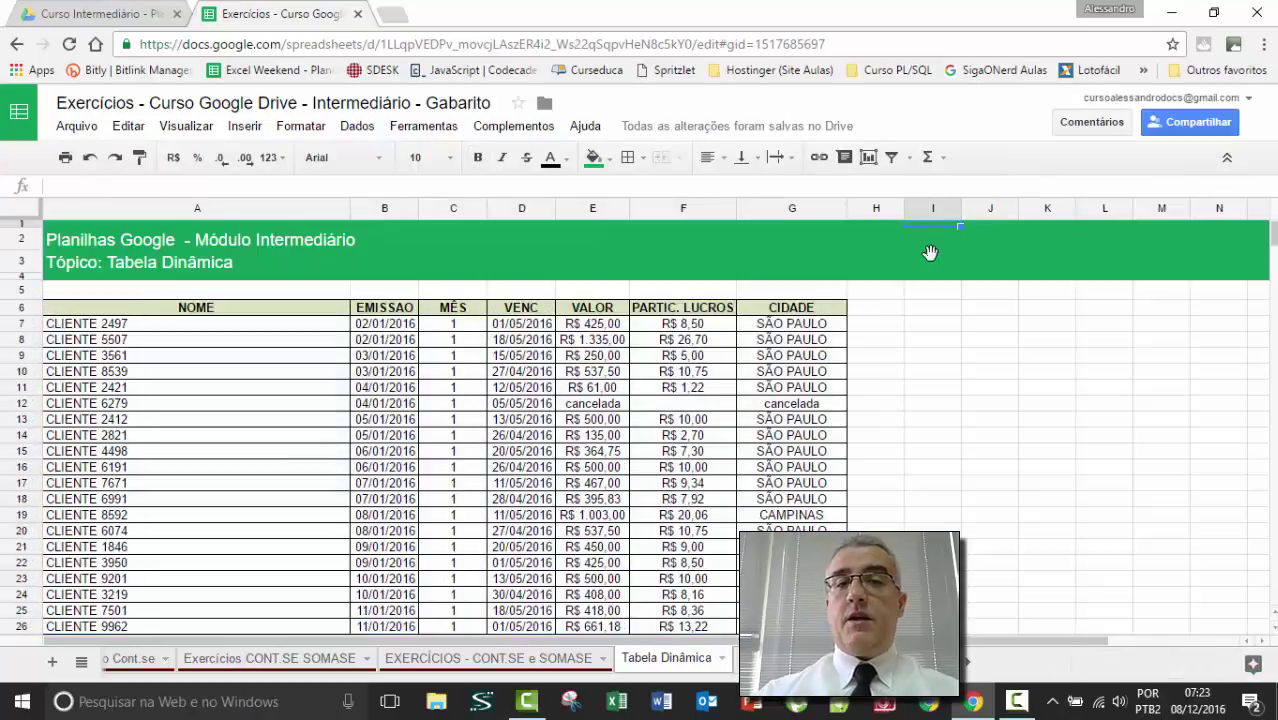
pyautogui.hotkey('ctrl', 'Up')
pyautogui.press('Down')
pyautogui.press('Down')
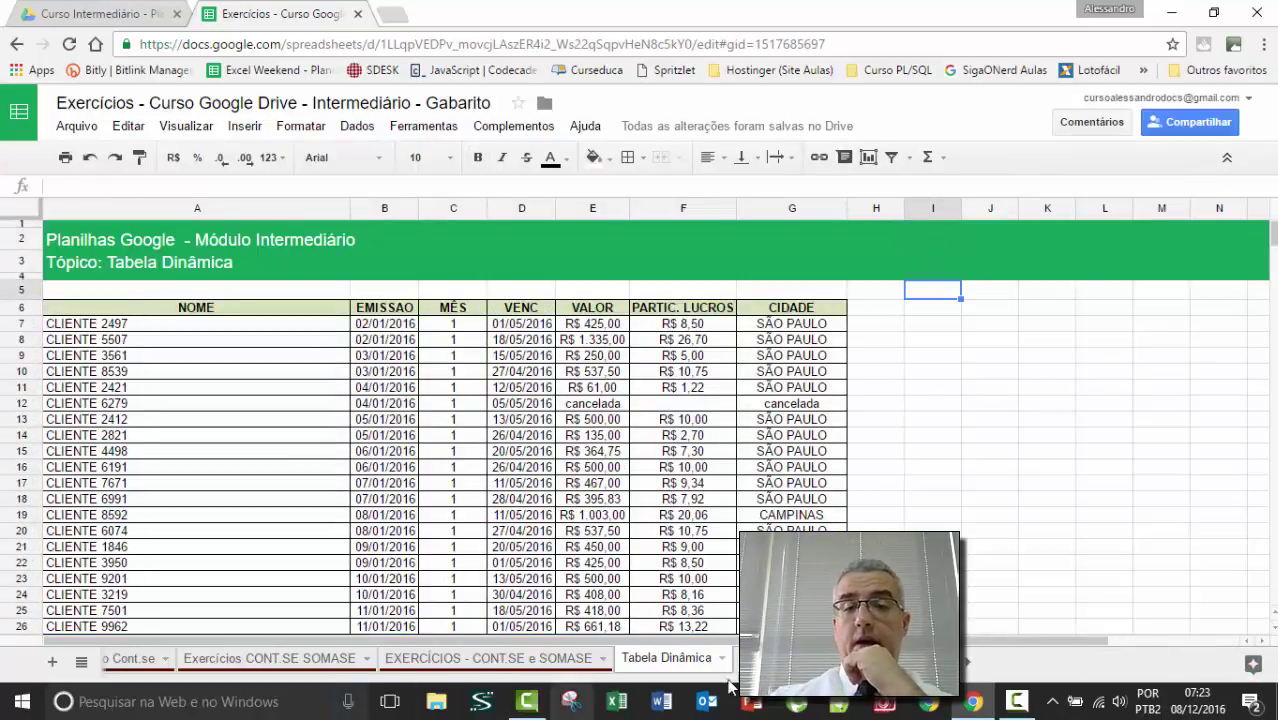
pyautogui.rightClick(760, 658)
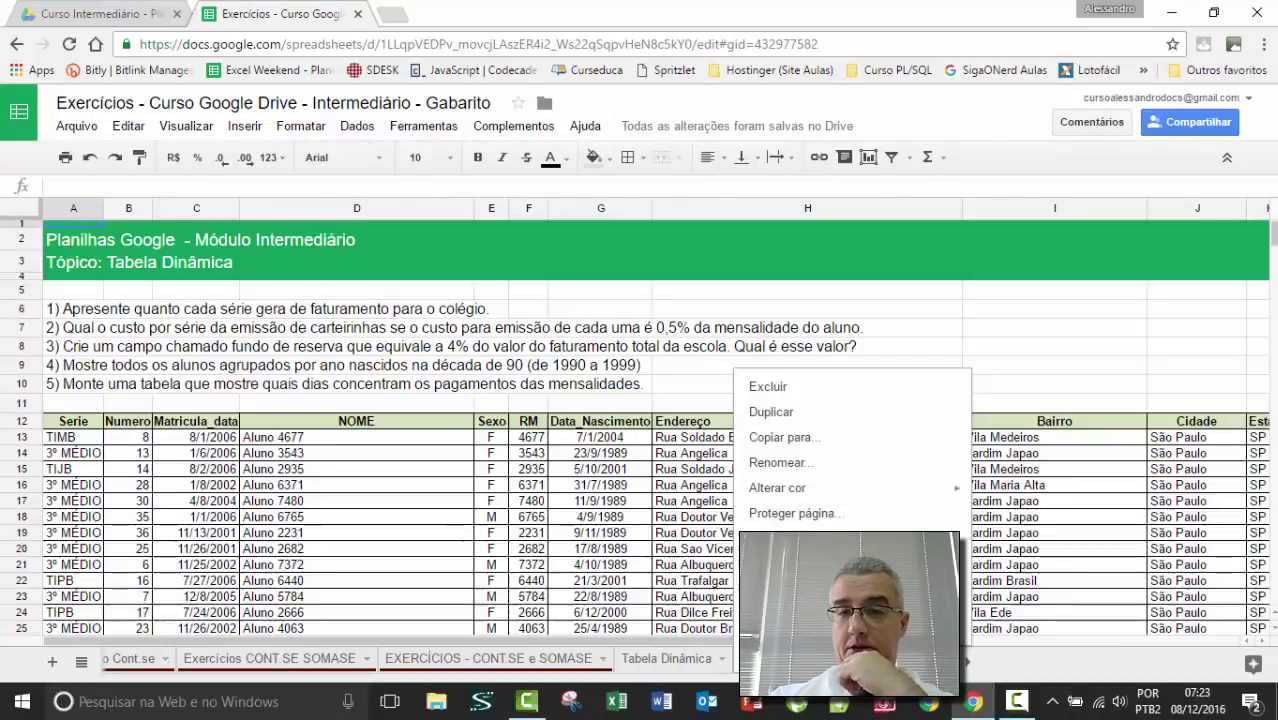
pyautogui.click(528, 421)
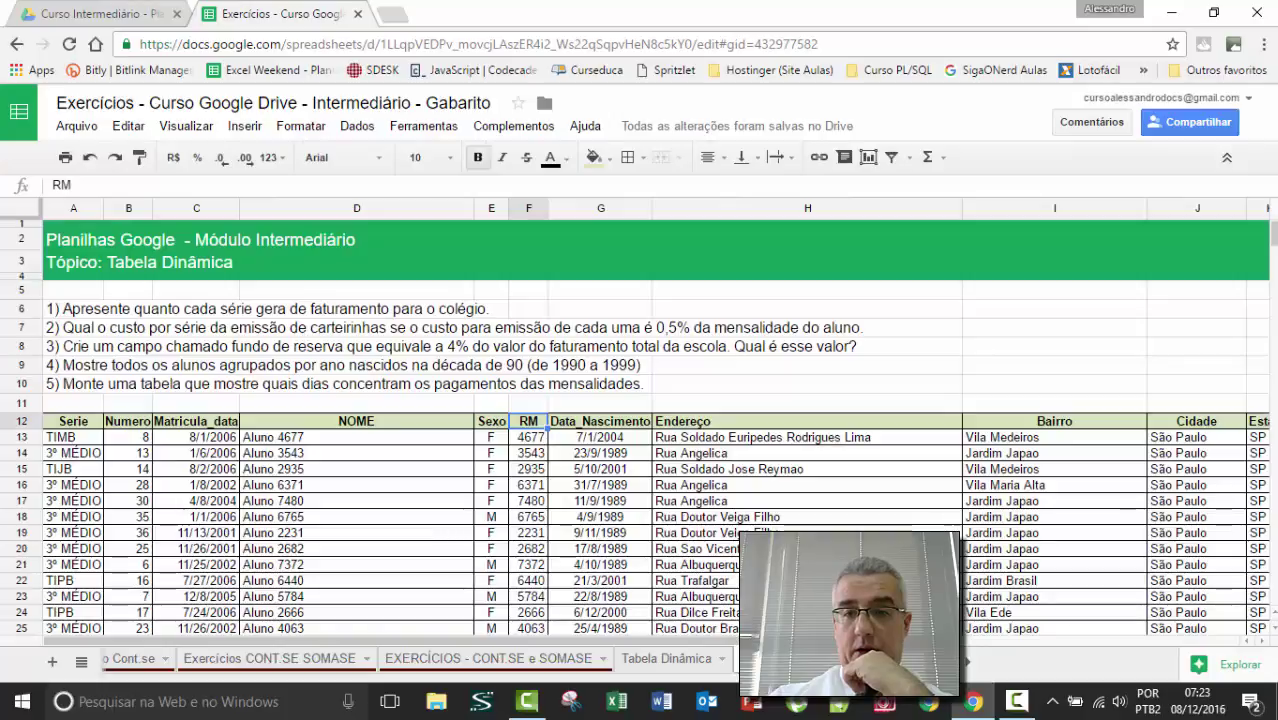
pyautogui.rightClick(760, 658)
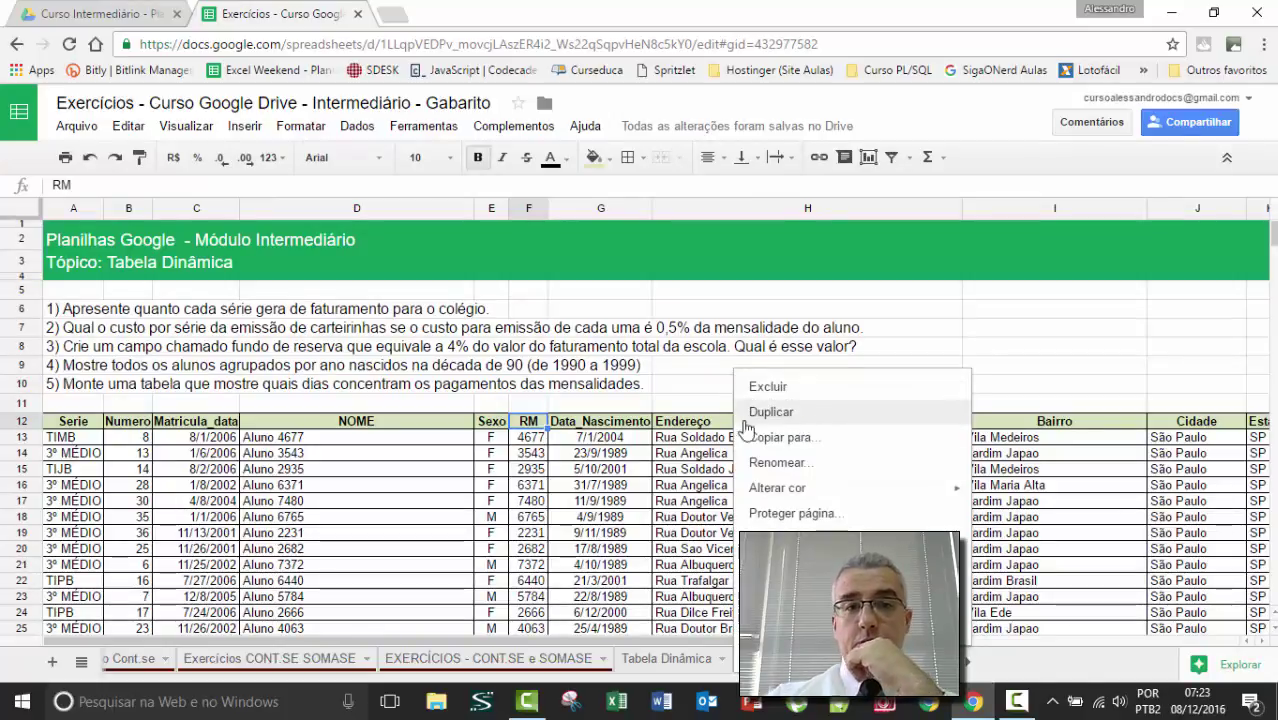
# Insert a new blank sheet after the Tabela Dinâmica - Exercícios sheet.
pyautogui.click(240, 127)
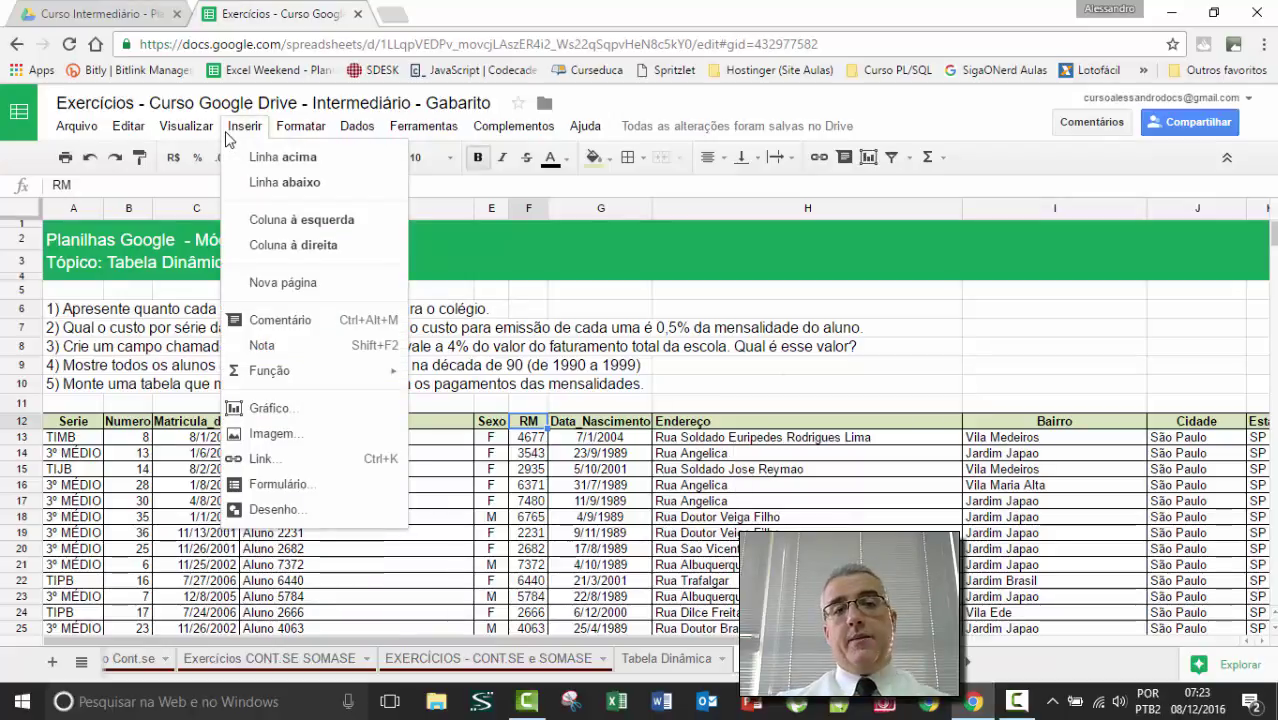
pyautogui.click(283, 283)
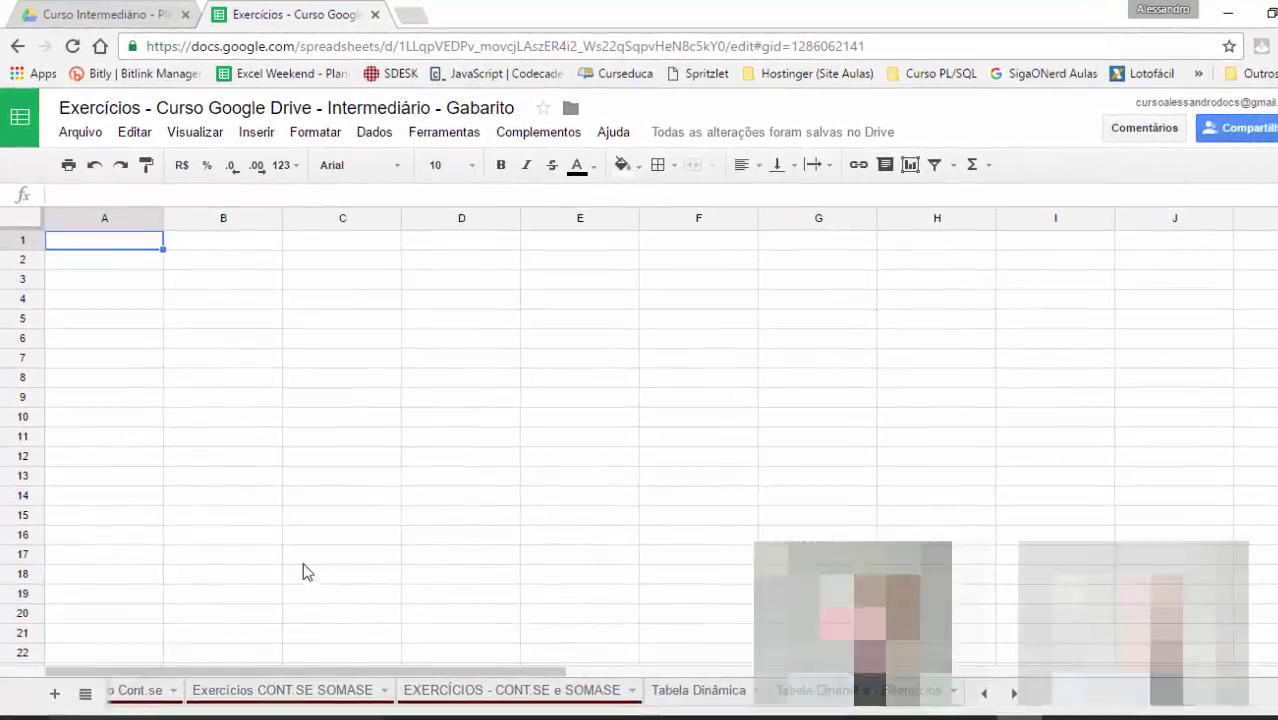
pyautogui.click(320, 325)
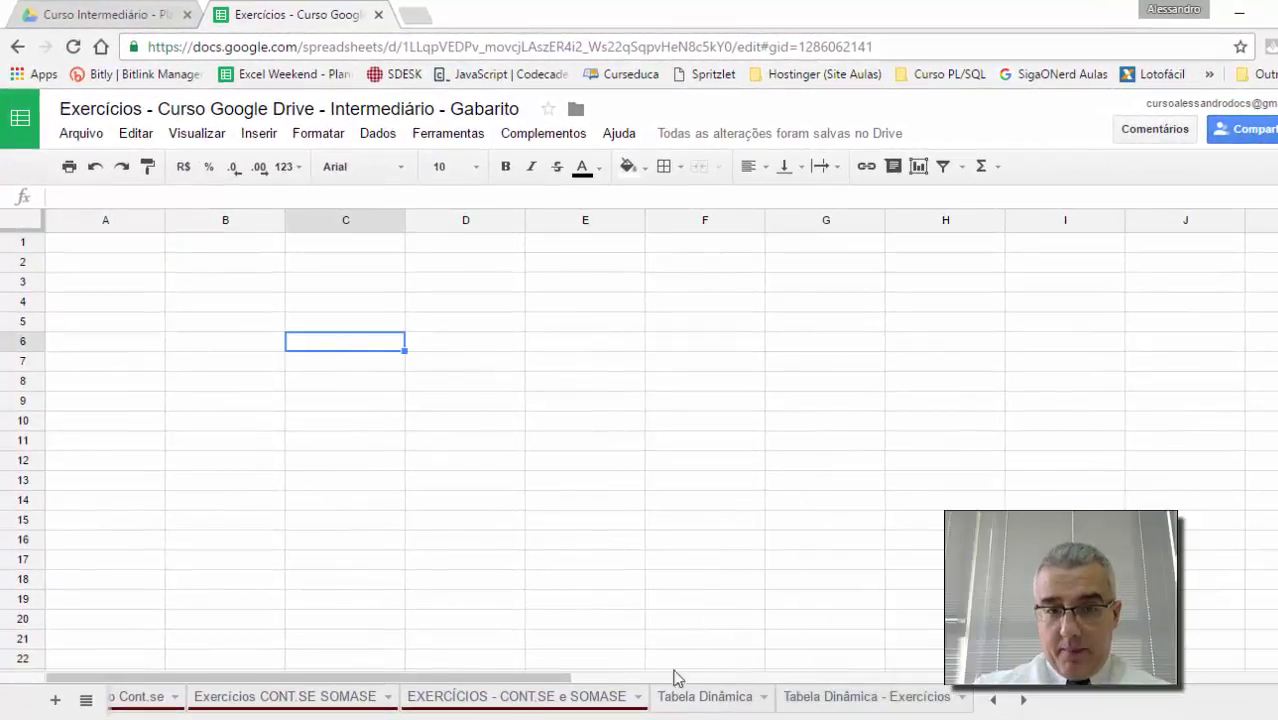
# Look through the workbook's sheets, from the Tabela Dinâmica sheets back to the earliest exercise sheets.
pyautogui.click(700, 700)
pyautogui.click(608, 704)
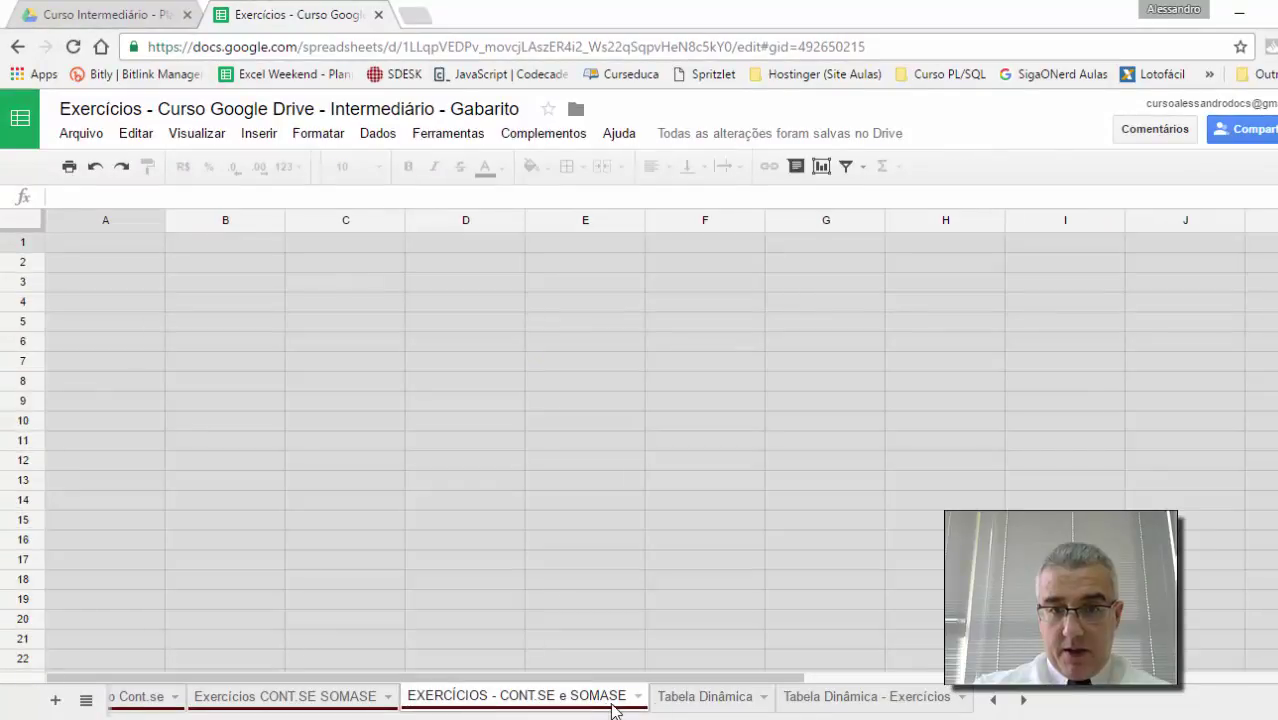
pyautogui.click(893, 697)
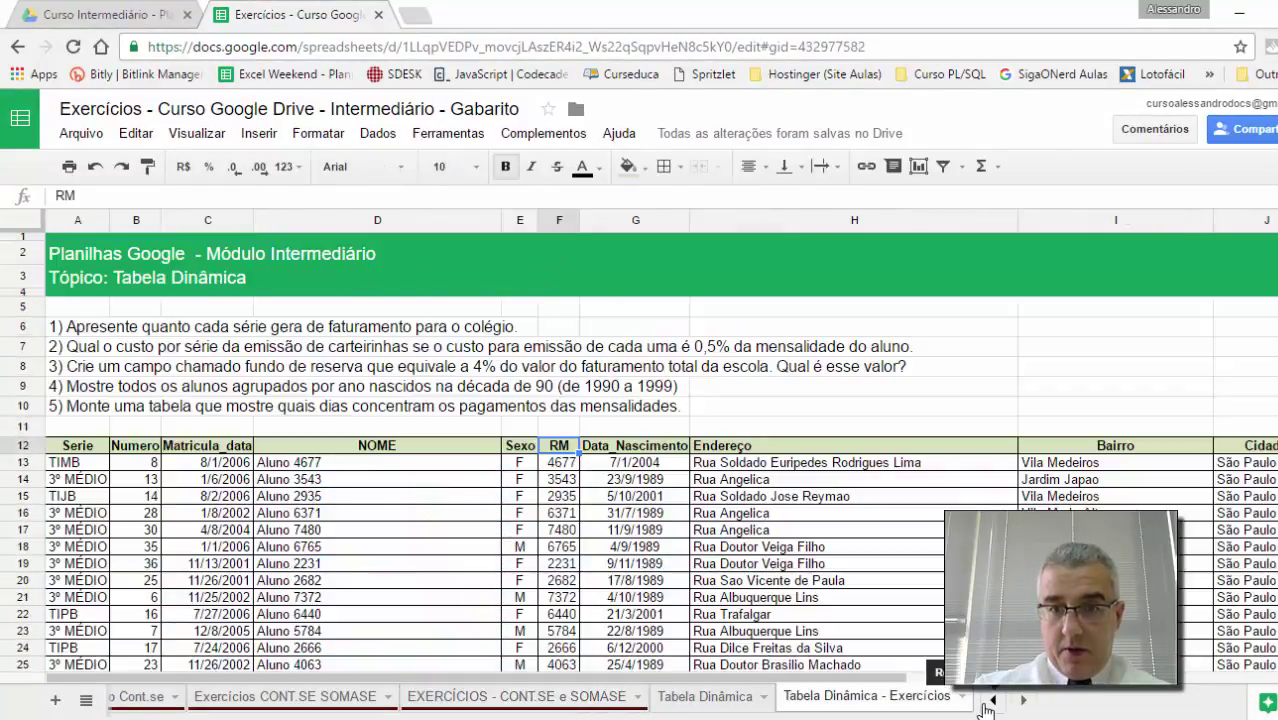
pyautogui.click(987, 703)
pyautogui.click(987, 703)
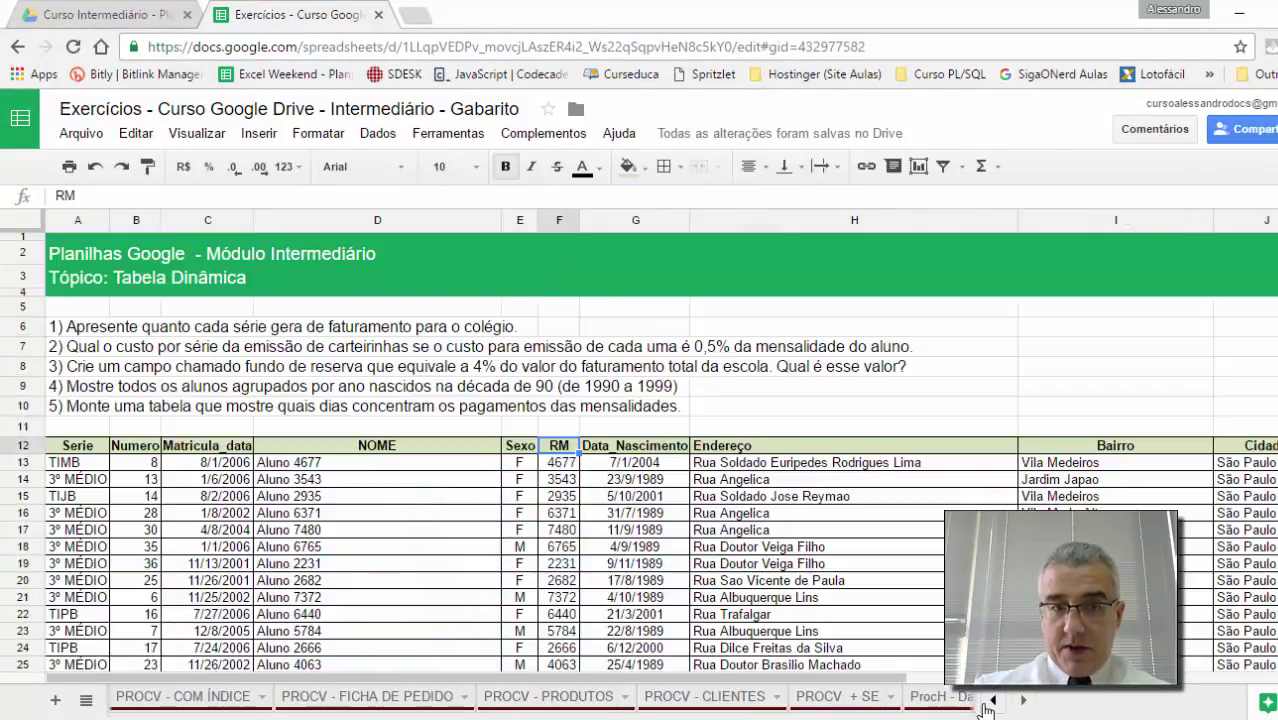
pyautogui.click(987, 703)
pyautogui.click(987, 703)
pyautogui.click(987, 703)
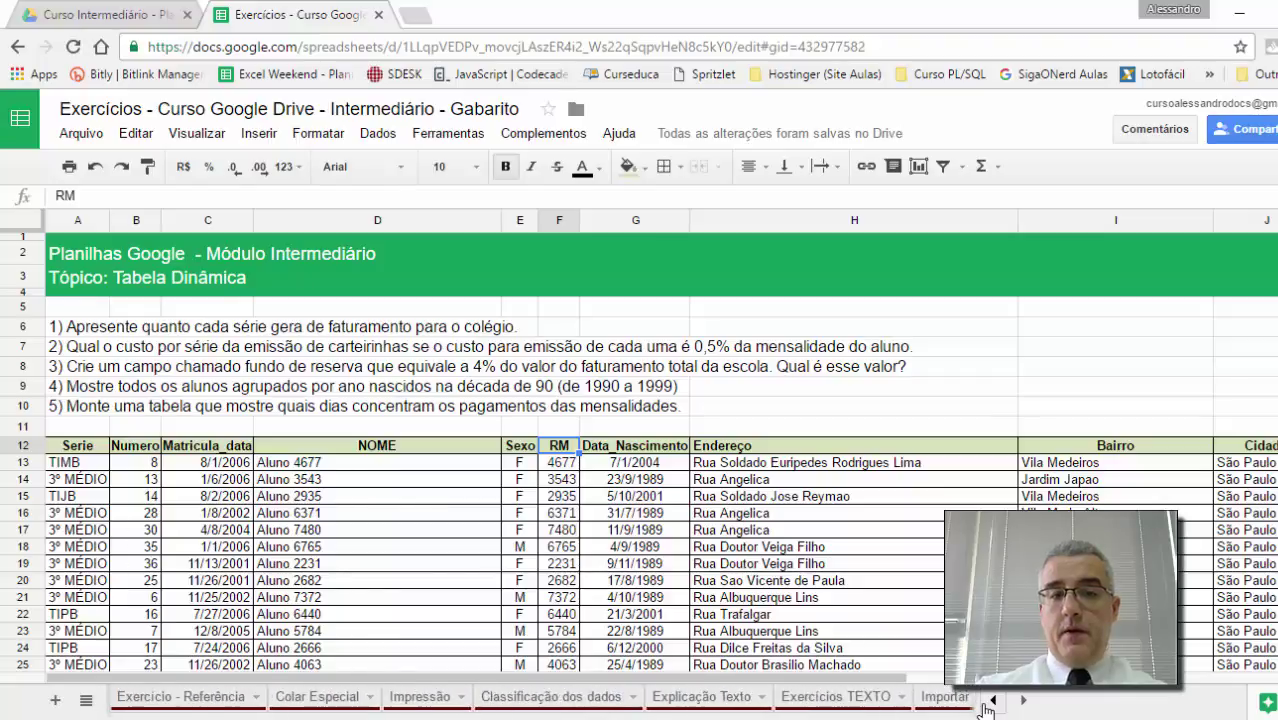
pyautogui.click(987, 703)
pyautogui.click(1021, 702)
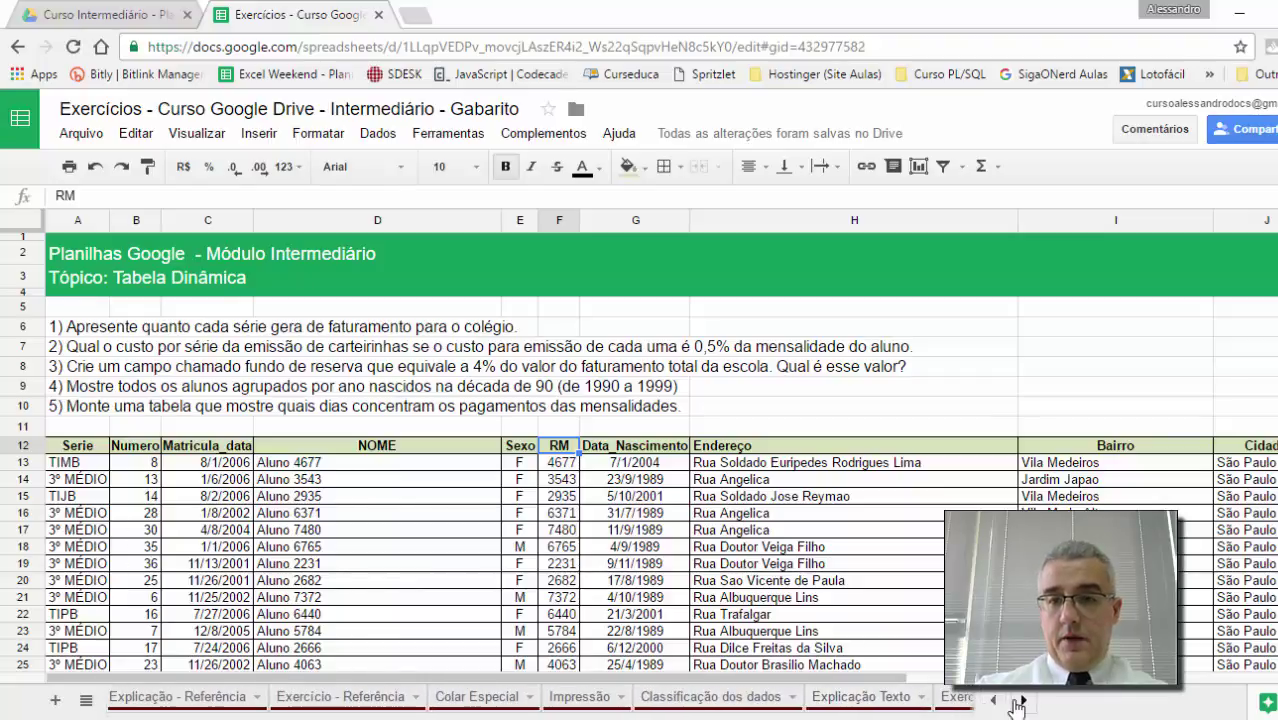
# Return to the blank Página1 sheet at the end of the workbook and select cell A3.
pyautogui.click(1021, 702)
pyautogui.click(1021, 702)
pyautogui.click(1021, 702)
pyautogui.click(1021, 702)
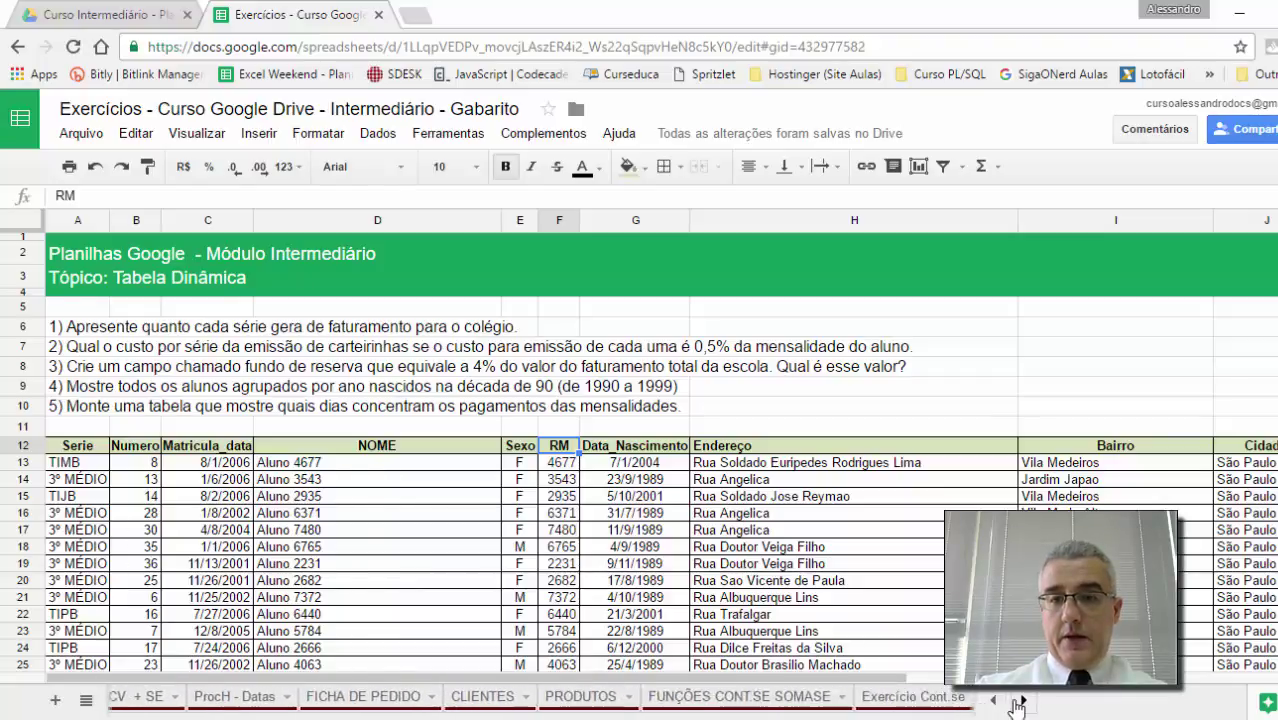
pyautogui.click(1021, 702)
pyautogui.click(912, 695)
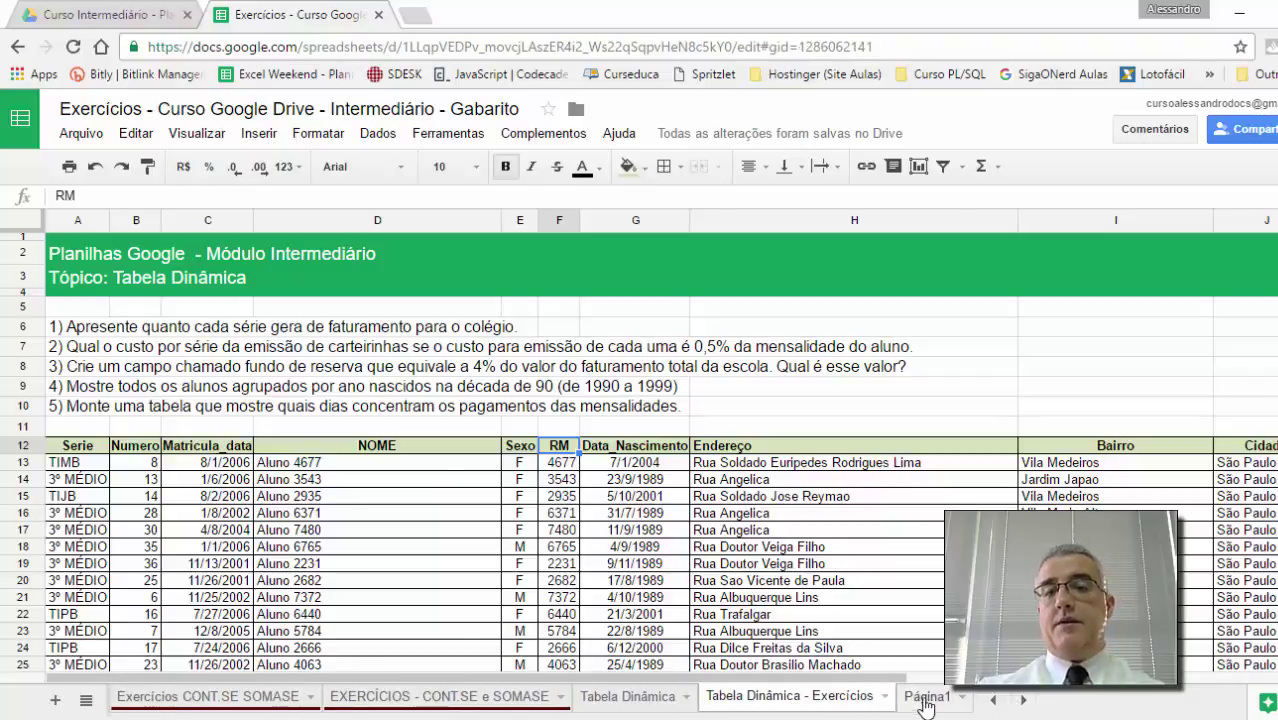
pyautogui.click(136, 276)
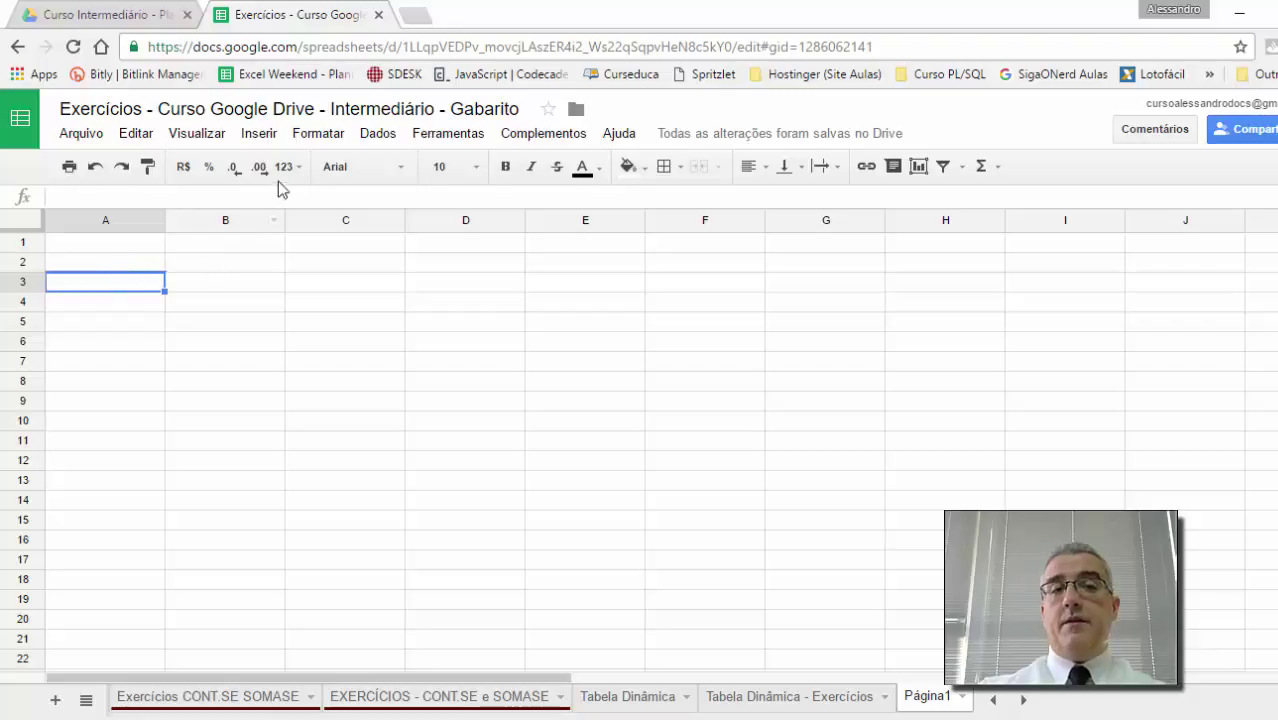
# Try to create a pivot table using the named range tdinamica as its source data.
pyautogui.click(377, 133)
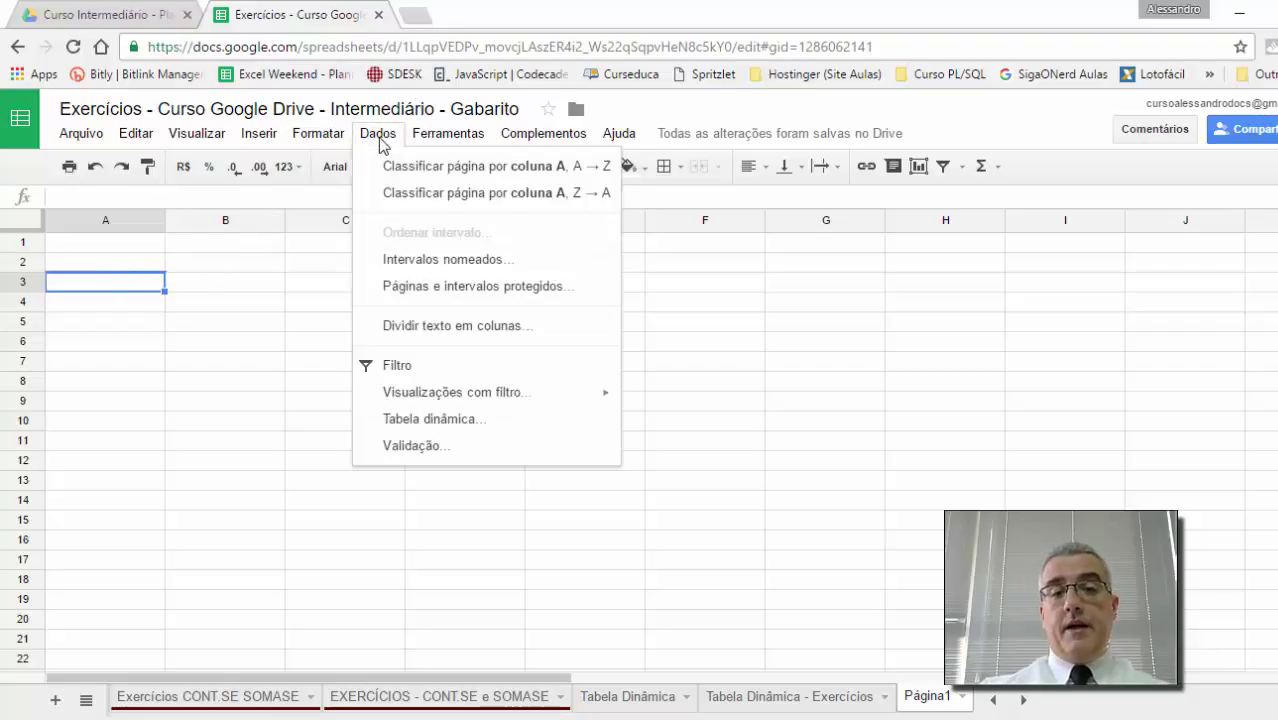
pyautogui.click(425, 419)
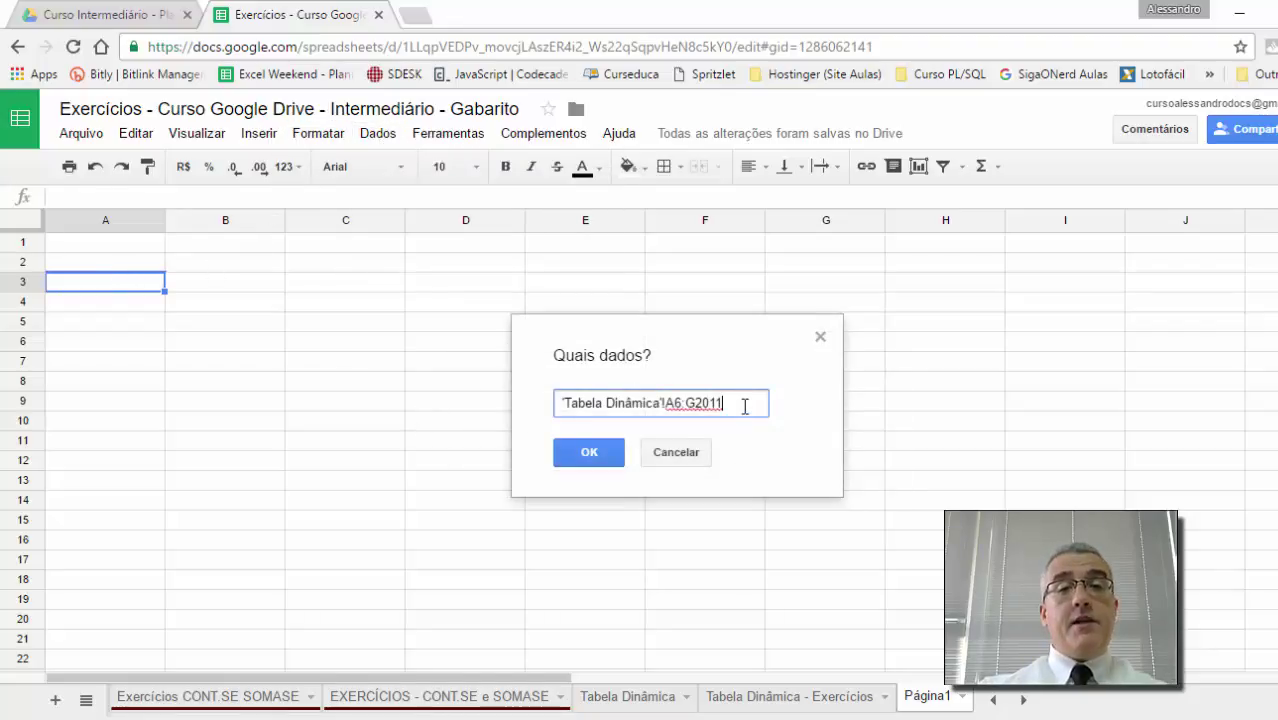
pyautogui.moveTo(744, 406); pyautogui.dragTo(560, 402)
pyautogui.press('BackSpace')
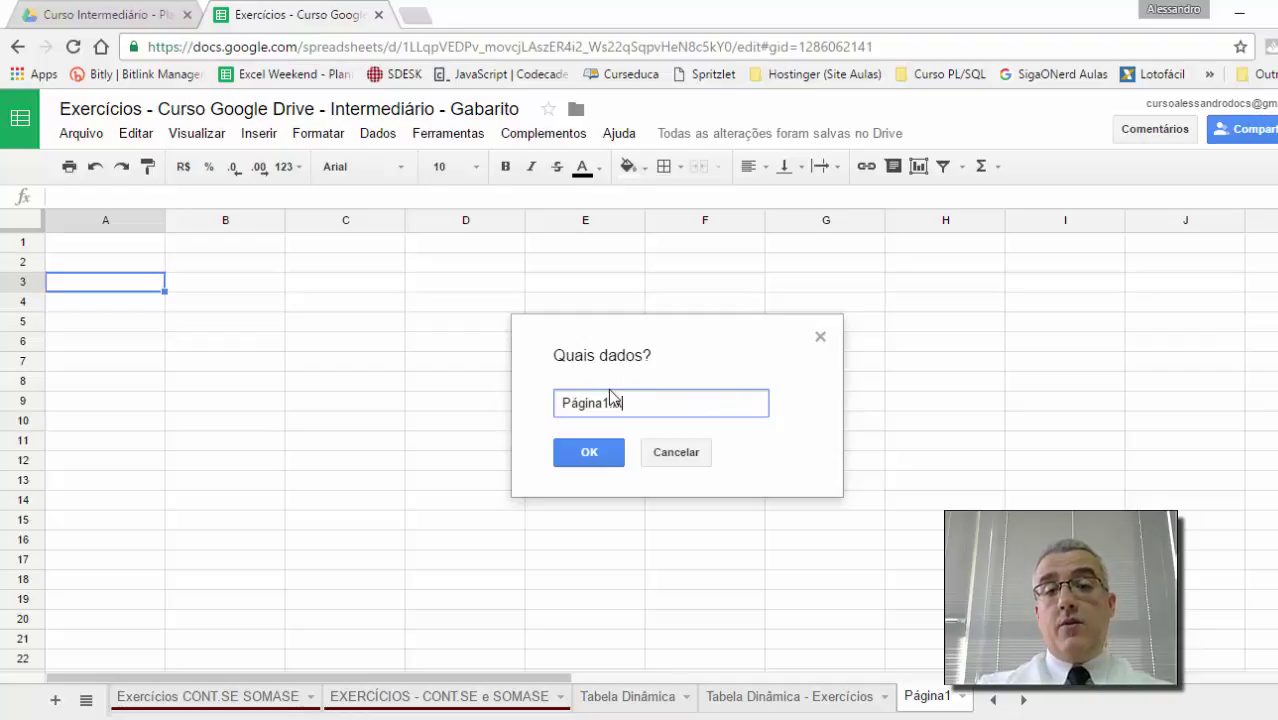
pyautogui.press('BackSpace')
pyautogui.press('BackSpace')
pyautogui.press('BackSpace')
pyautogui.press('BackSpace')
pyautogui.press('BackSpace')
pyautogui.press('BackSpace')
pyautogui.press('BackSpace')
pyautogui.press('BackSpace')
pyautogui.write('TD')
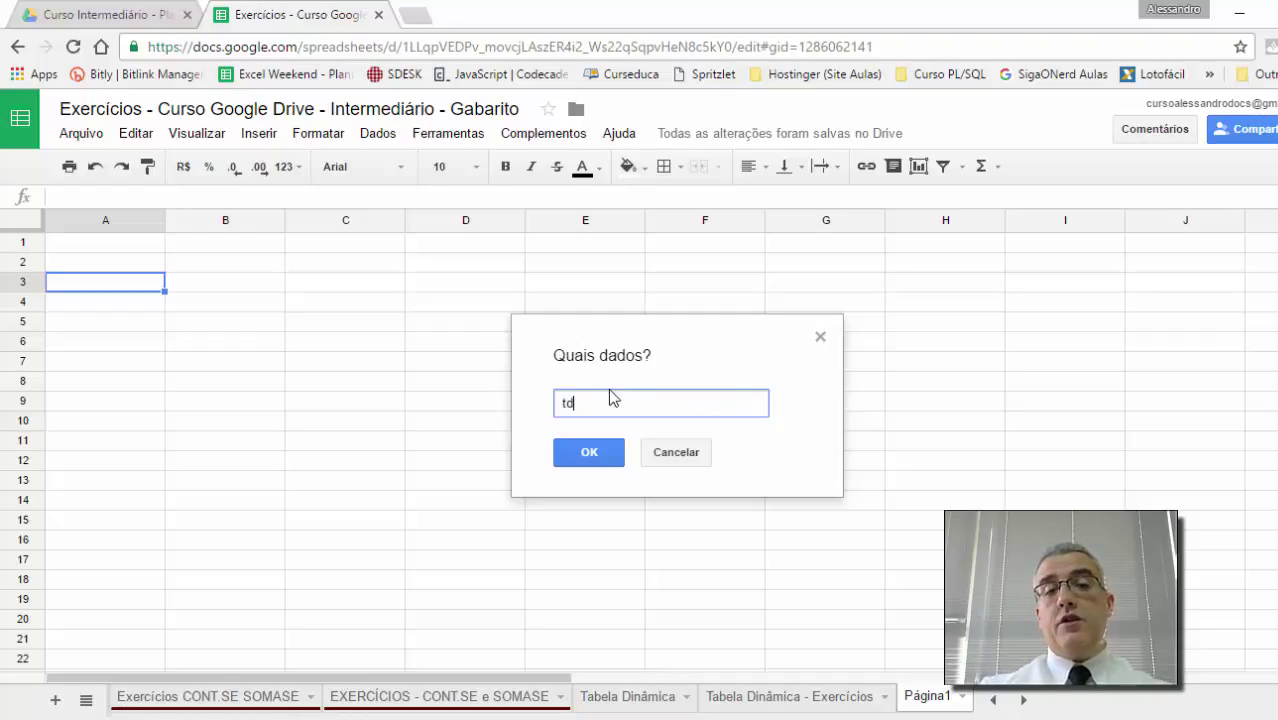
pyautogui.write('INAMICA')
pyautogui.press('Return')
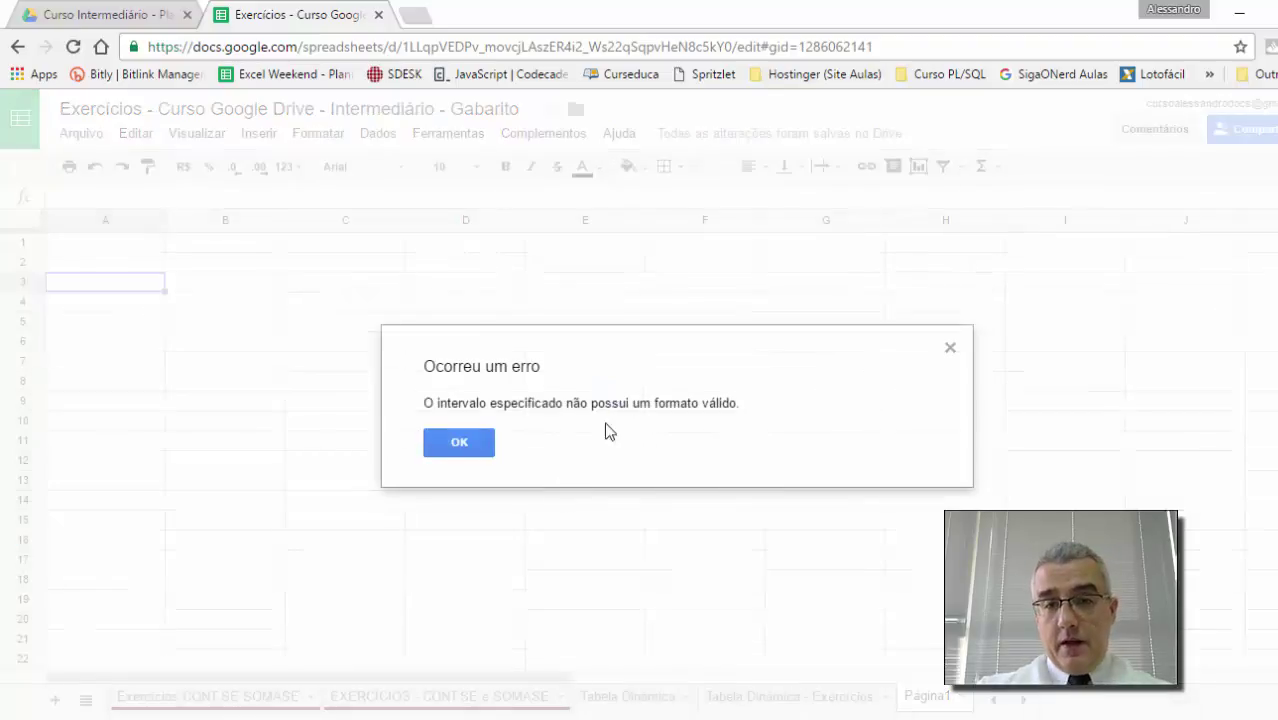
pyautogui.click(485, 444)
# Check the workbook's named ranges for the TDINAMICA entry and its cell range.
pyautogui.click(372, 138)
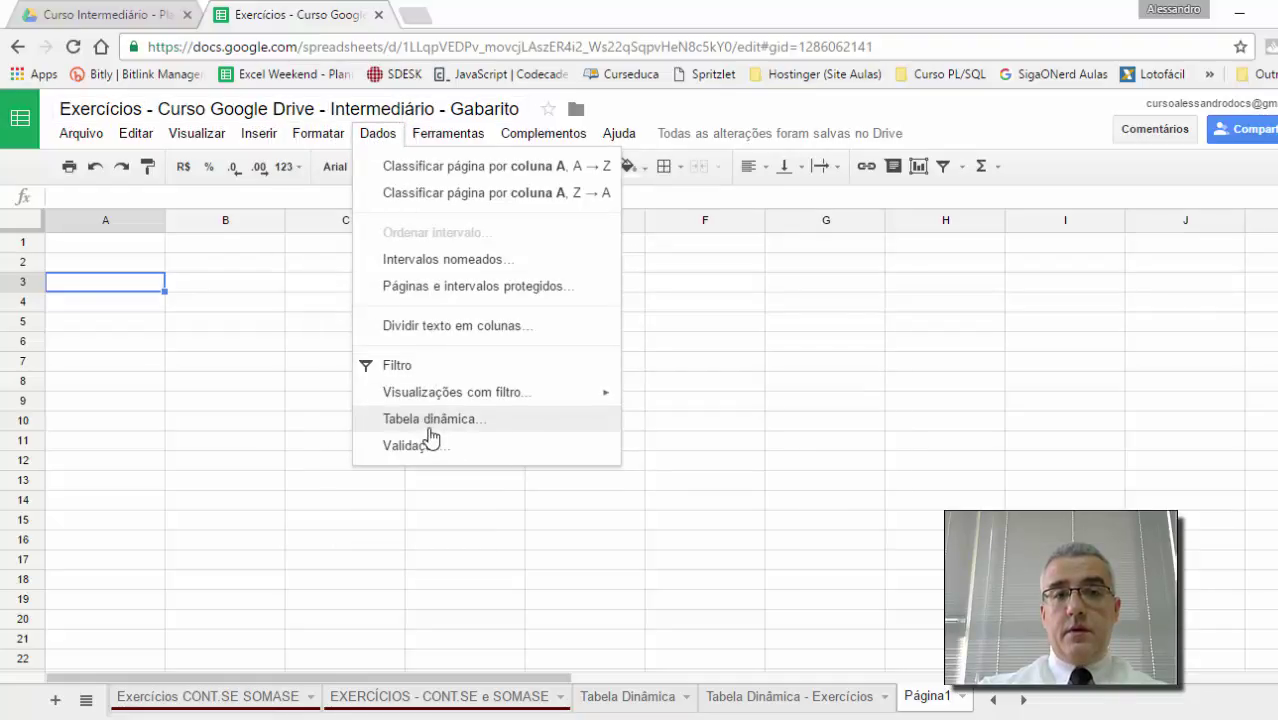
pyautogui.click(440, 260)
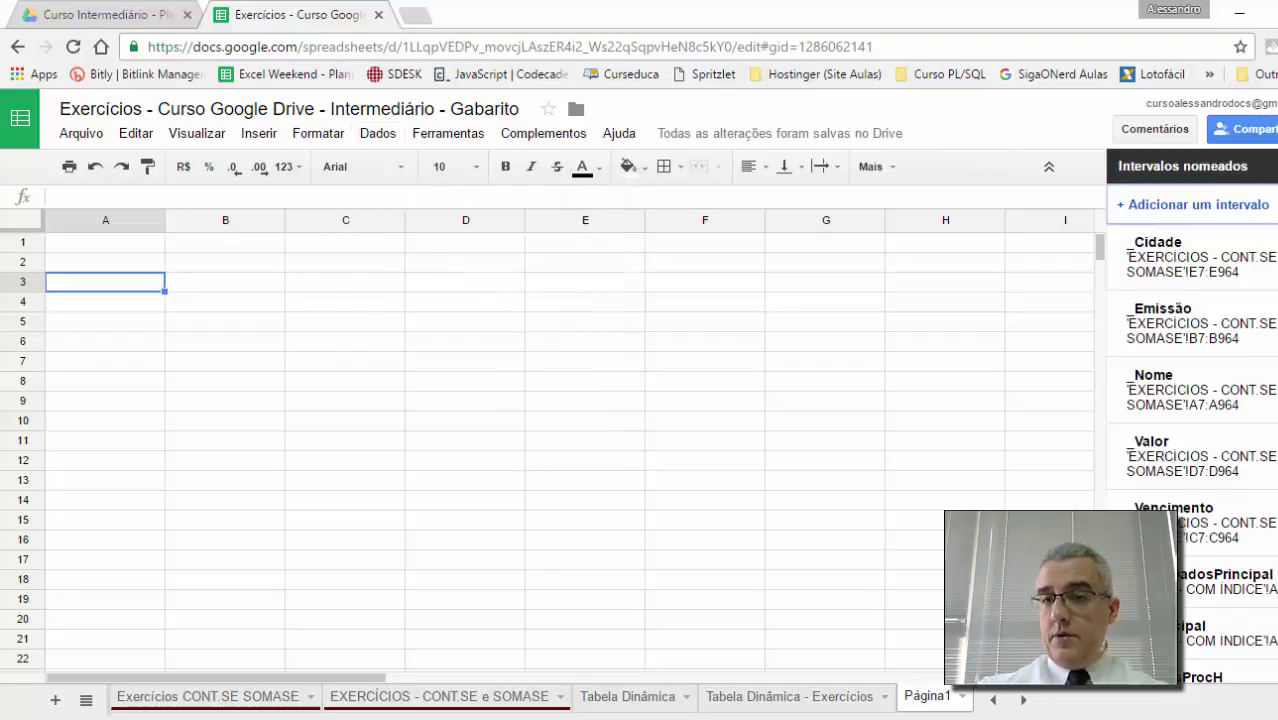
pyautogui.scroll(-5, 1190, 420)
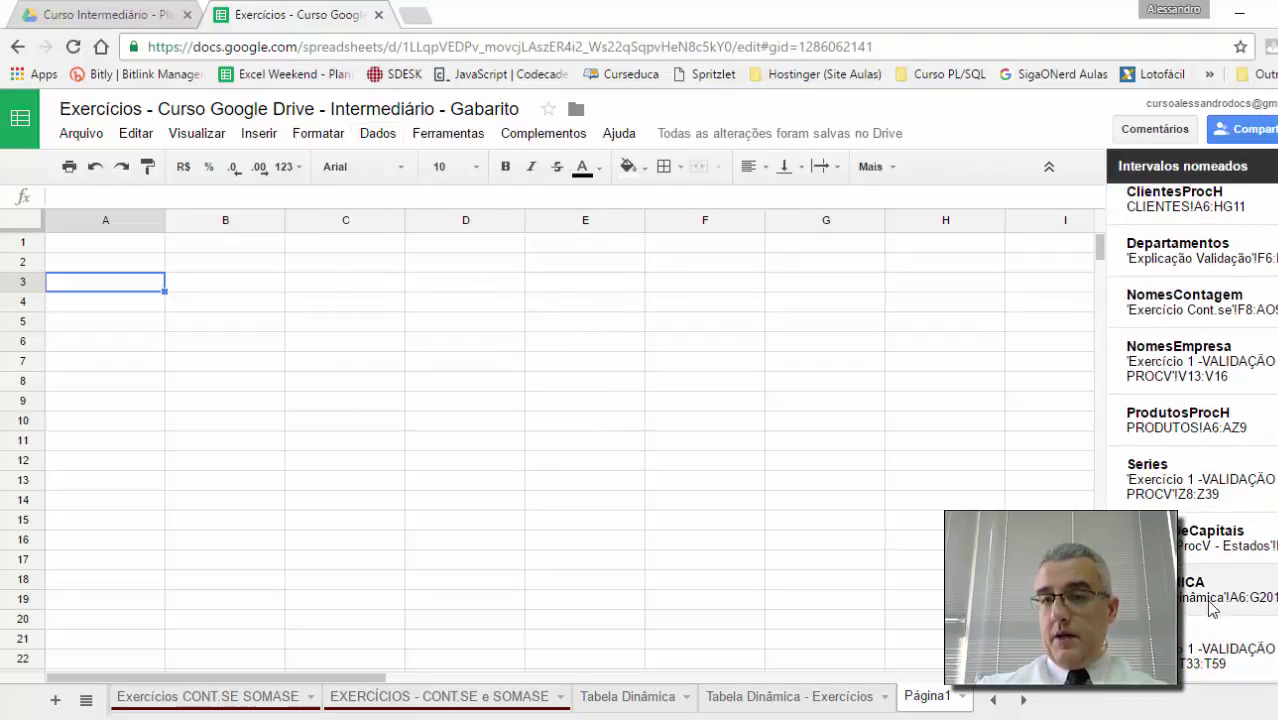
# Try to create the pivot table with =TDINAMICA as its source data.
pyautogui.click(256, 136)
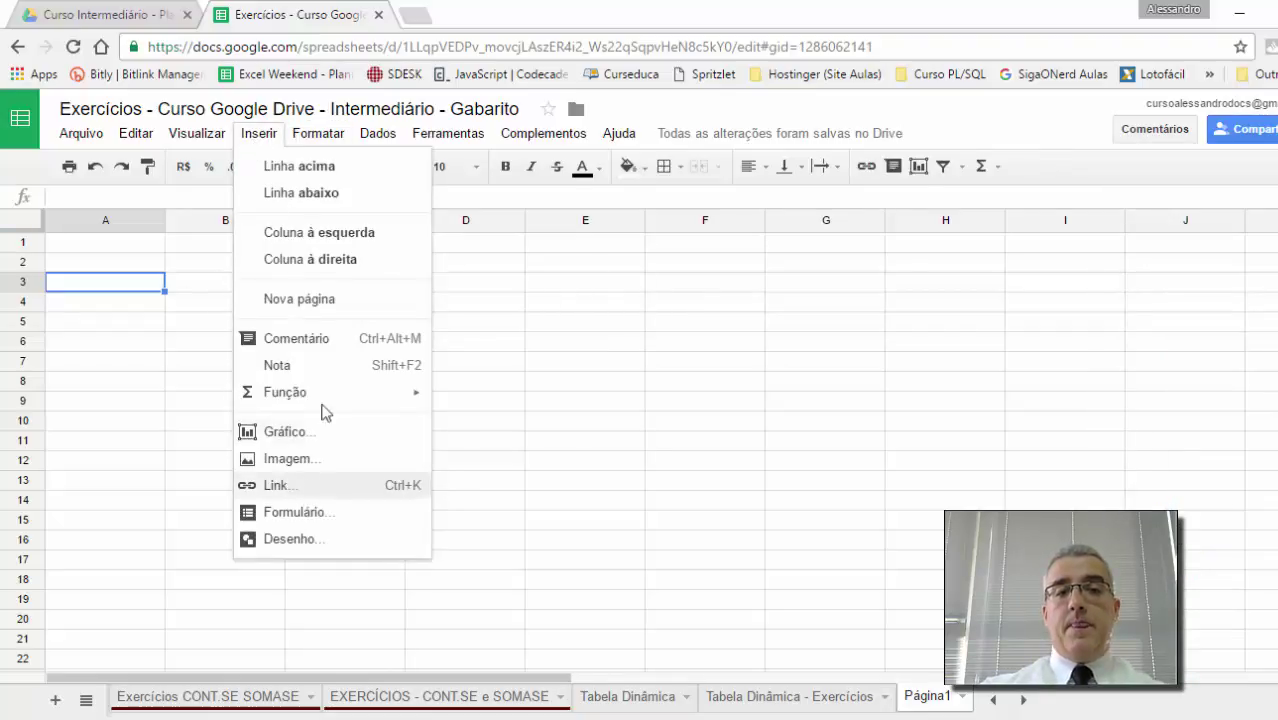
pyautogui.moveTo(378, 133)
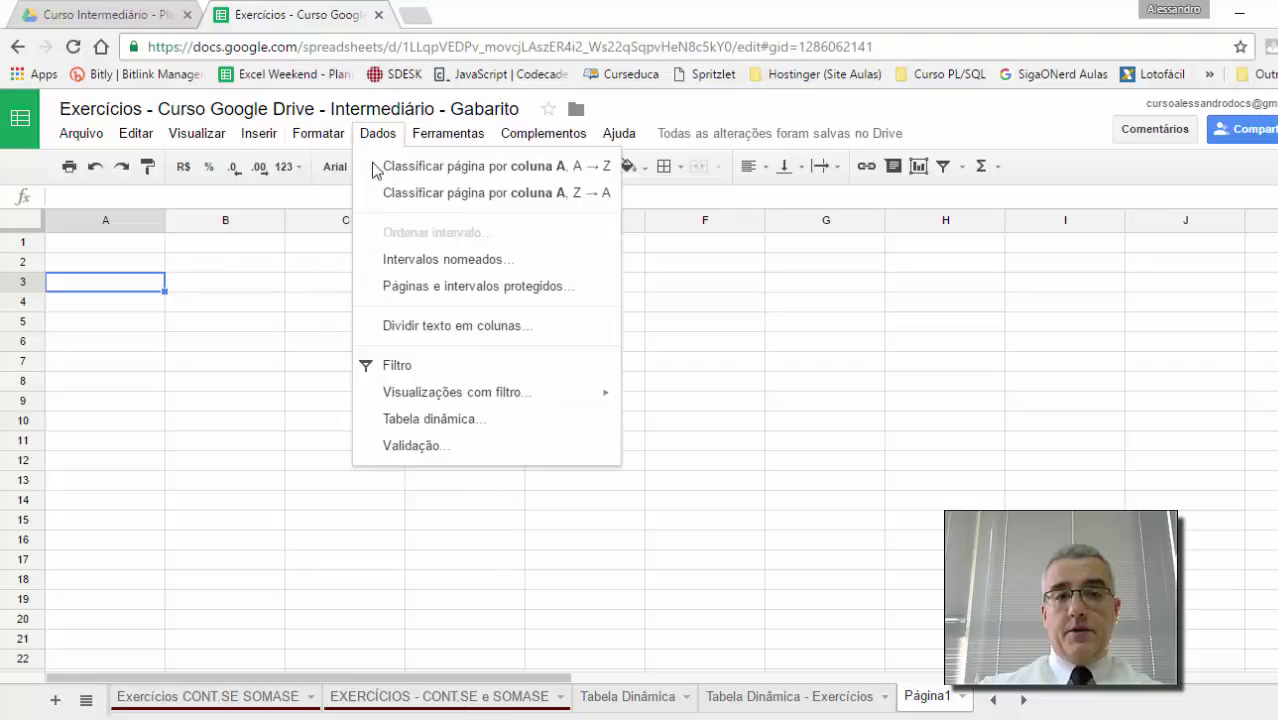
pyautogui.click(403, 428)
pyautogui.moveTo(748, 404); pyautogui.dragTo(515, 398)
pyautogui.write('=TDINAMICA')
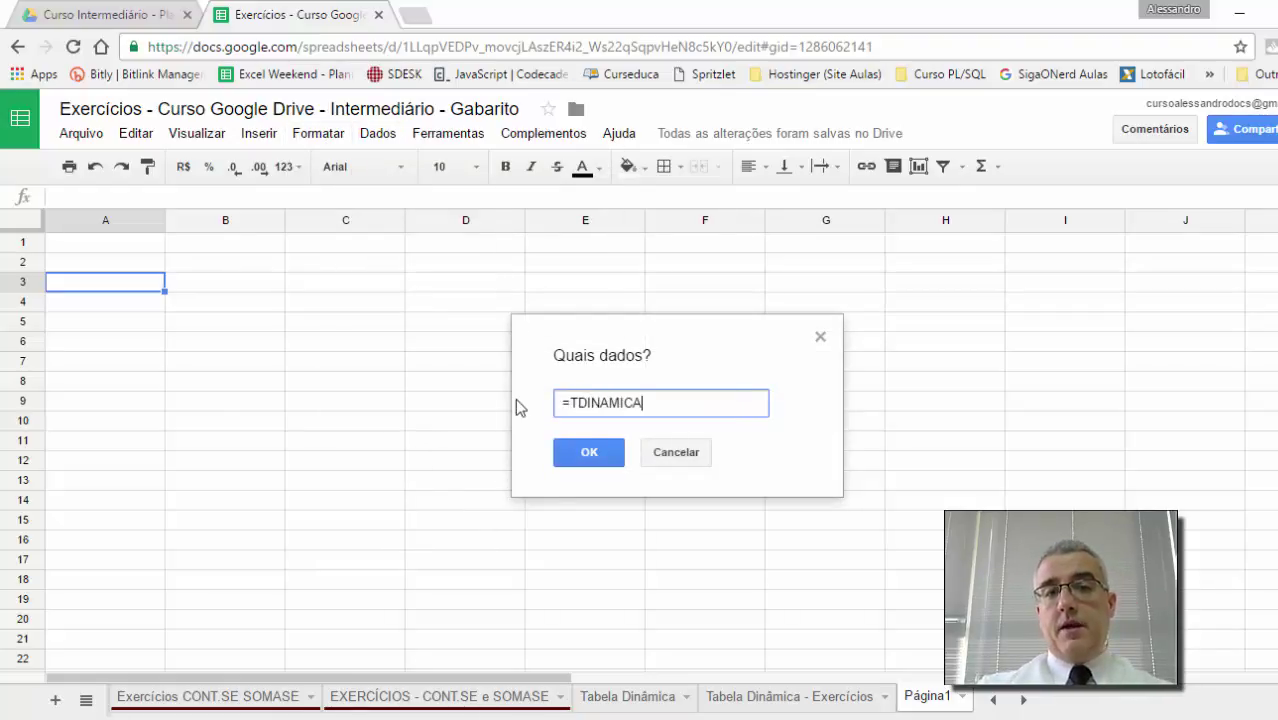
pyautogui.press('Return')
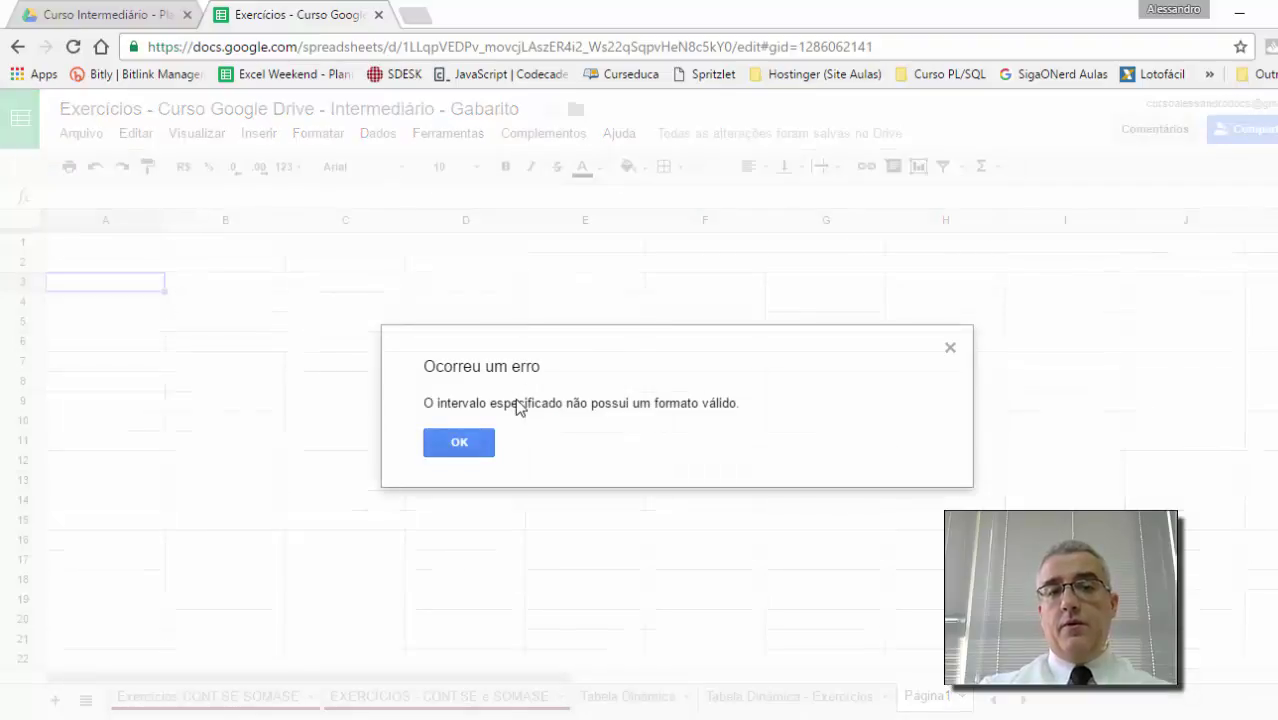
pyautogui.press('Return')
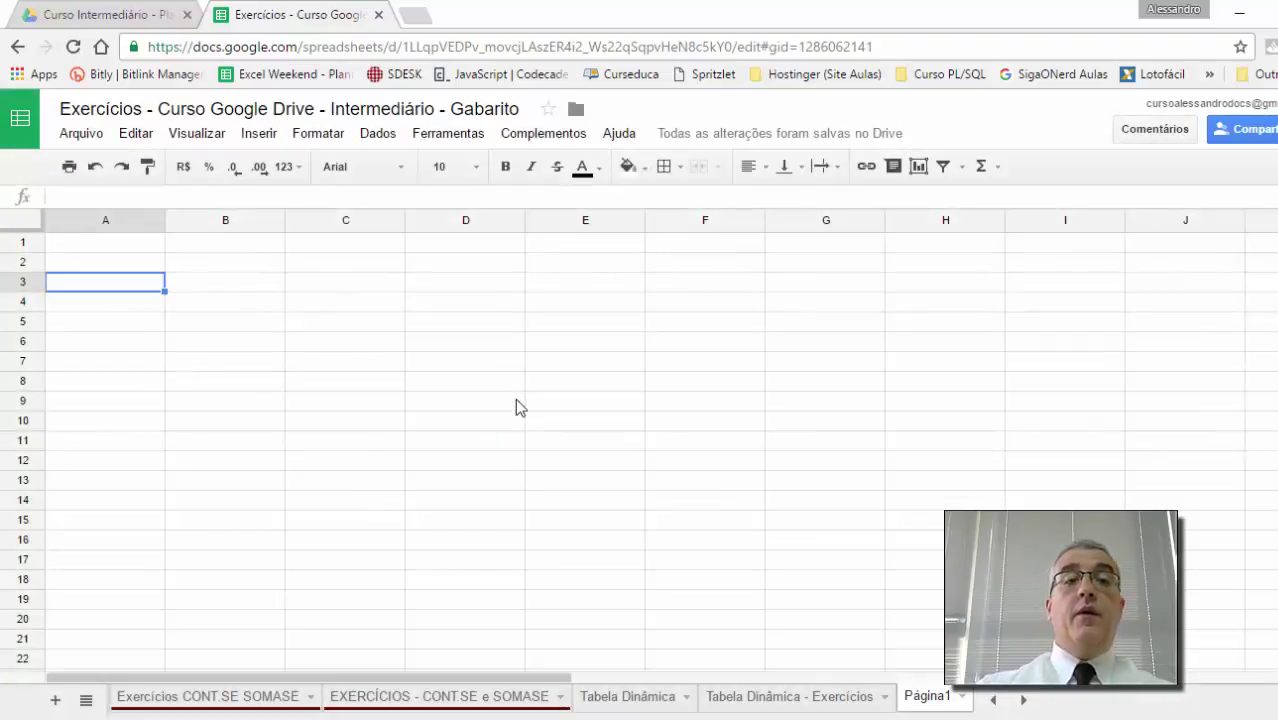
# Create a pivot table from the data table on the Tabela Dinâmica sheet, starting from cell C8 inside it.
pyautogui.click(232, 266)
pyautogui.click(135, 262)
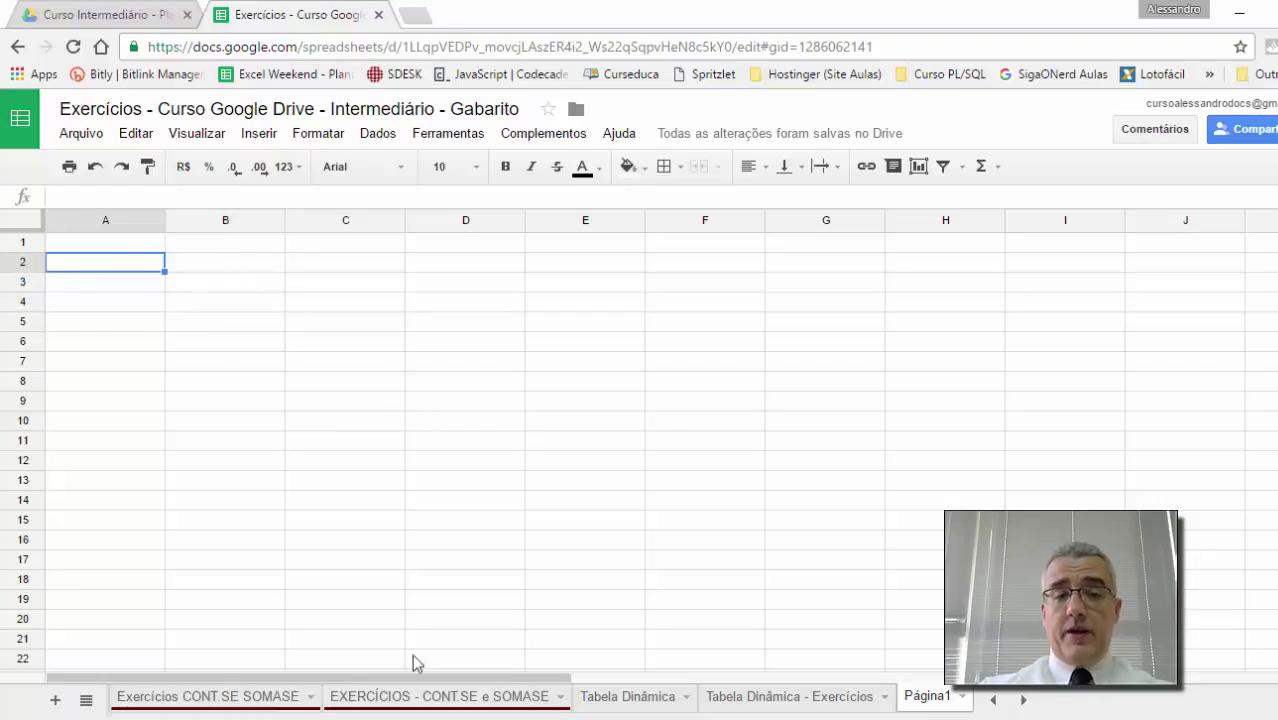
pyautogui.click(655, 704)
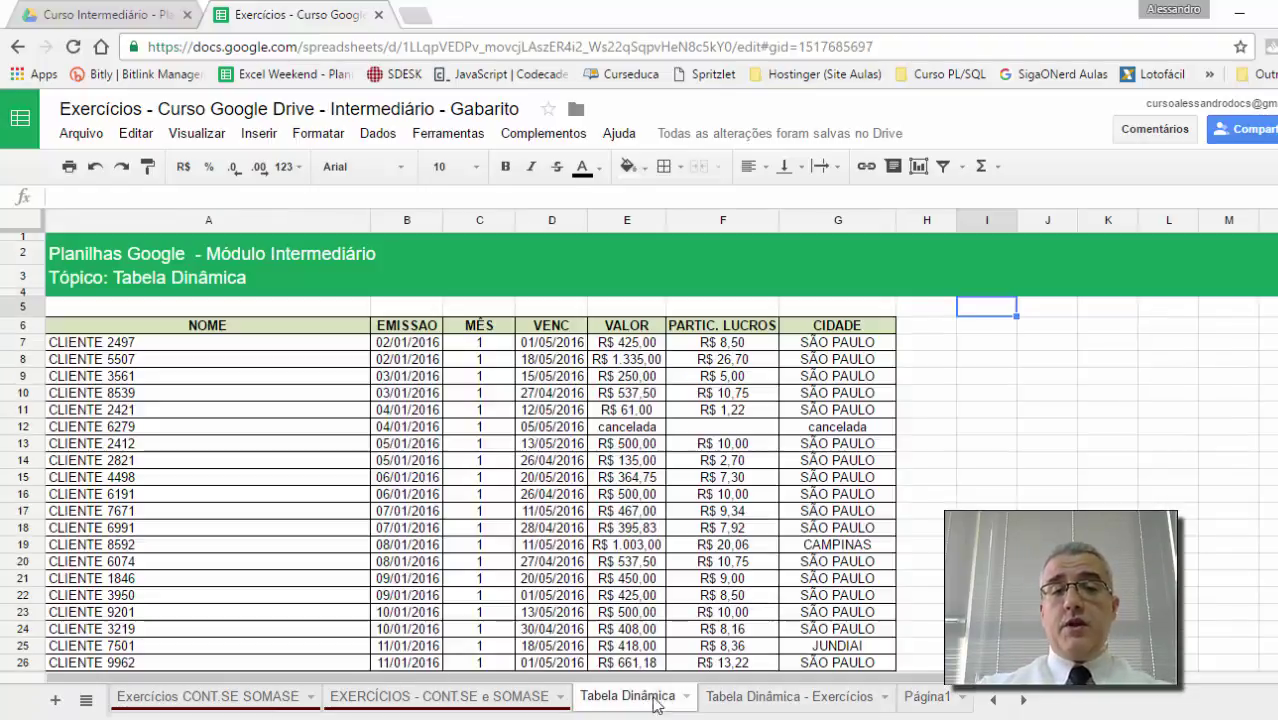
pyautogui.click(483, 362)
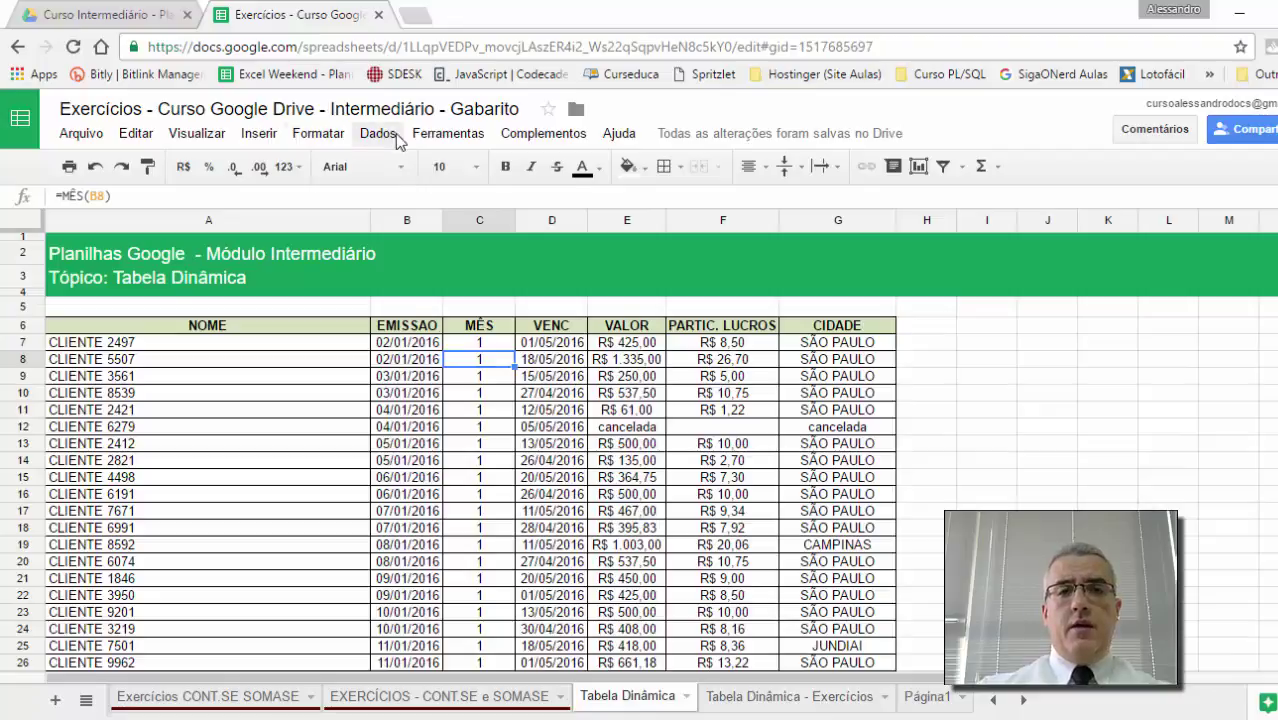
pyautogui.click(379, 134)
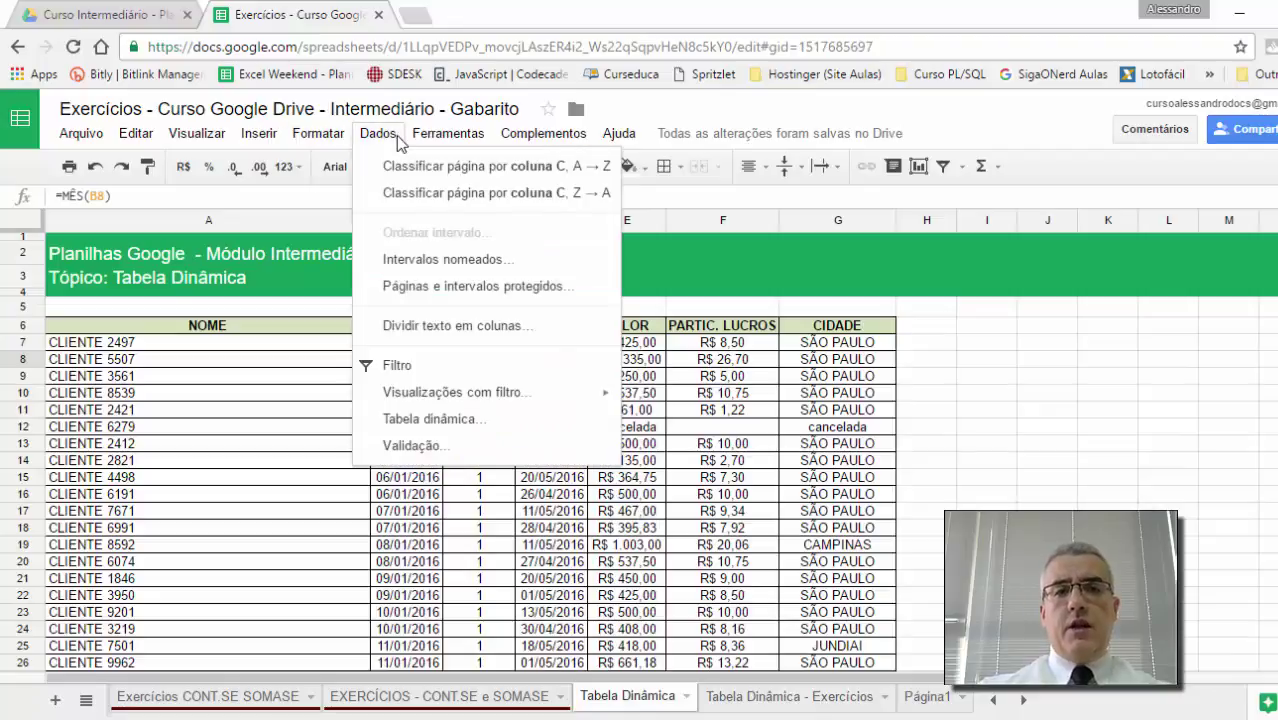
pyautogui.click(453, 420)
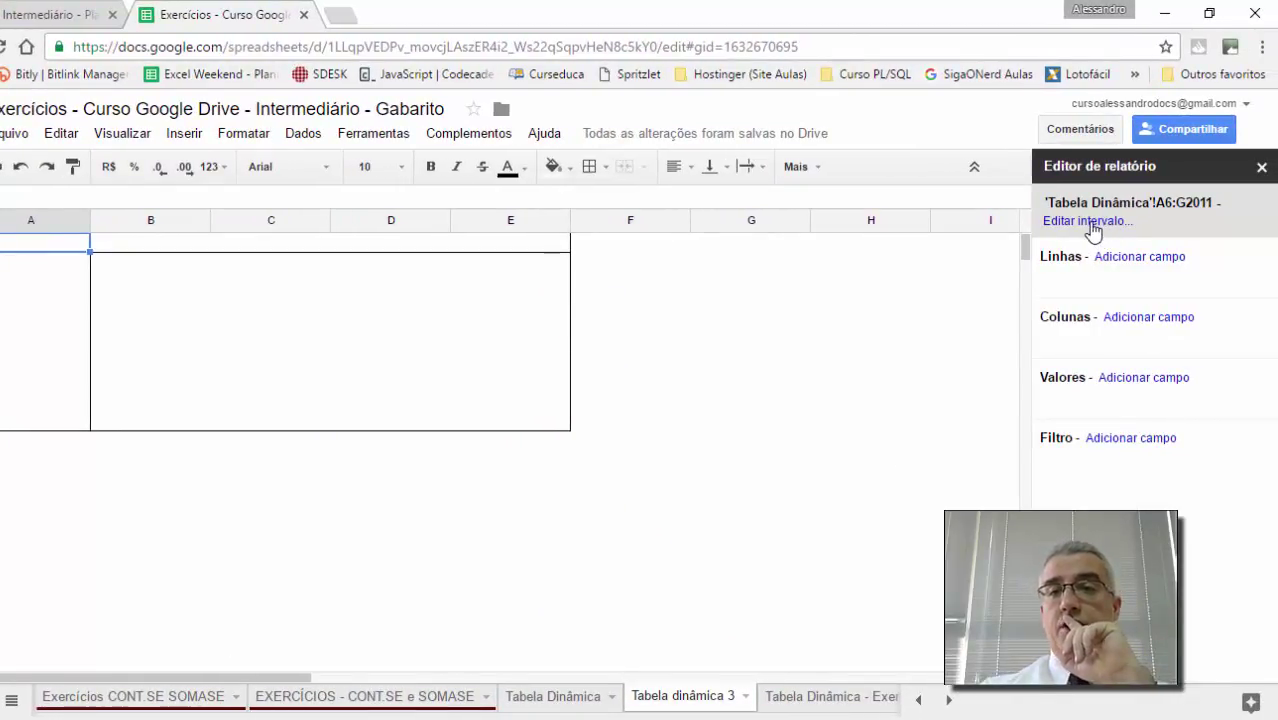
# Try to change the pivot table's source range to 'Tabela Dinâmica'!TDINAMICA.
pyautogui.click(1092, 222)
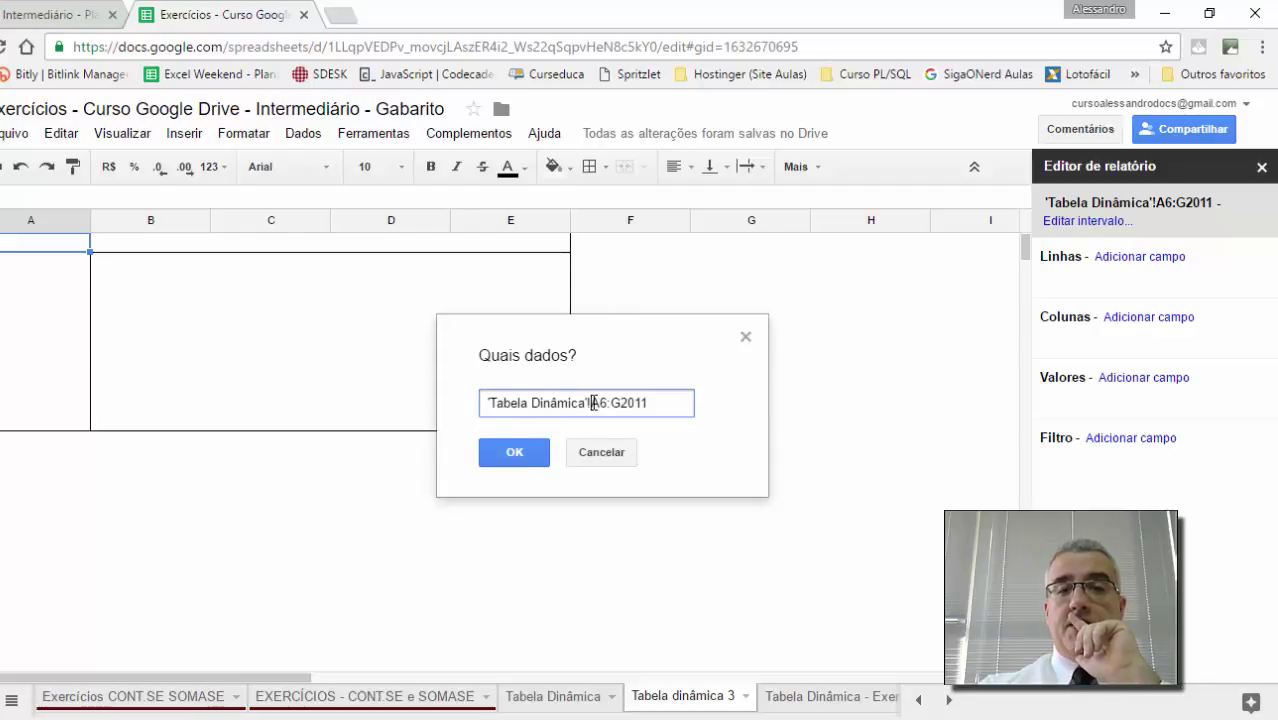
pyautogui.moveTo(593, 402); pyautogui.dragTo(767, 411)
pyautogui.write('TDINAMICA')
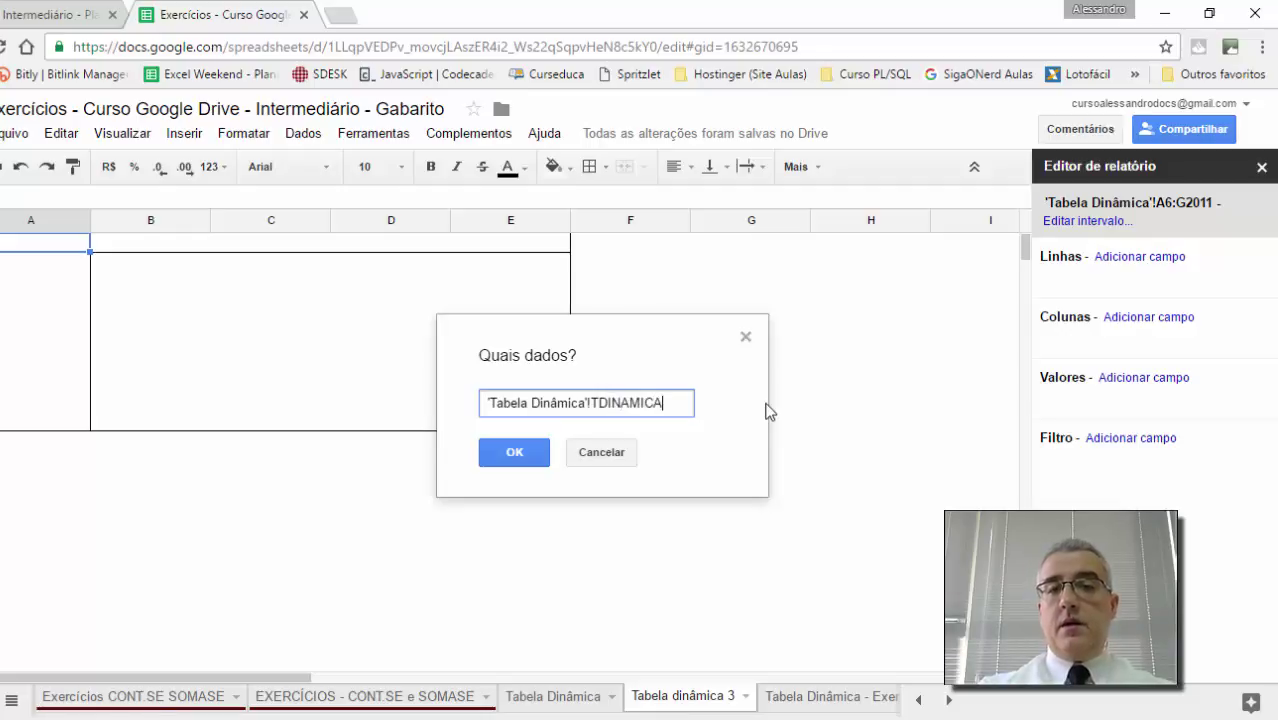
pyautogui.press('Return')
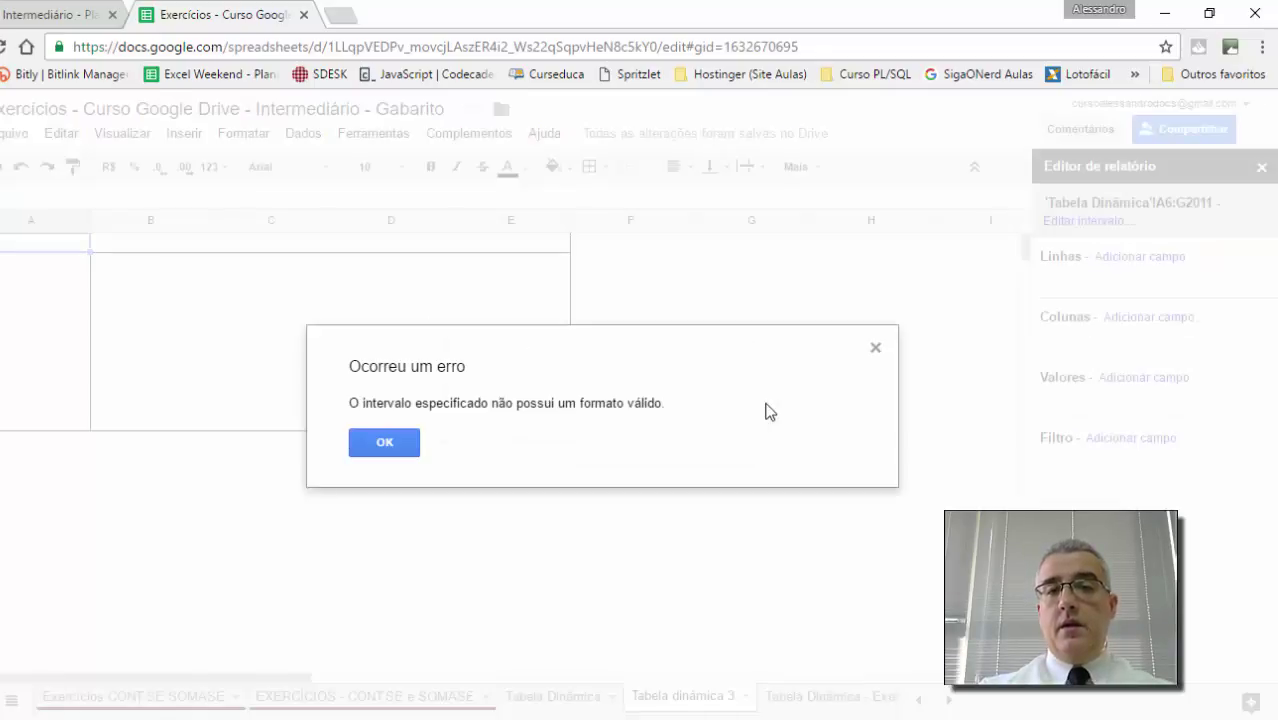
pyautogui.press('Return')
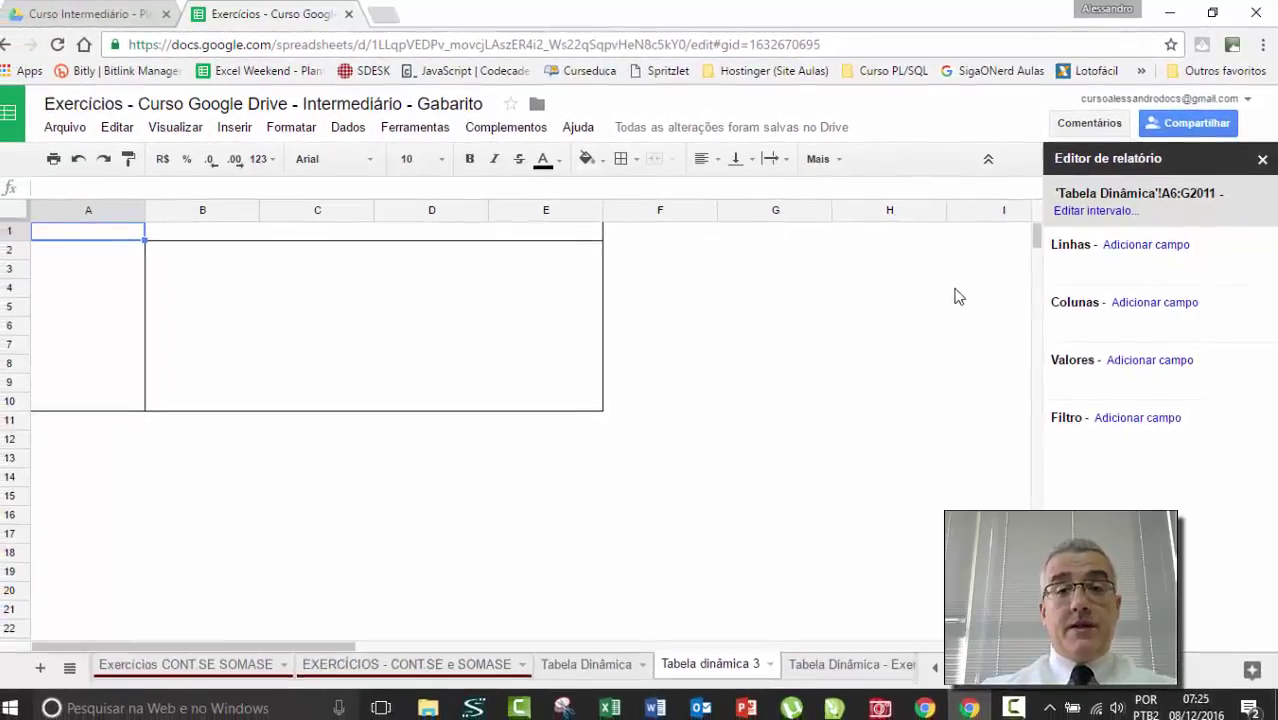
# Group the pivot table rows by CIDADE and add PARTIC. LUCROS and VALOR as summed values.
pyautogui.click(1122, 248)
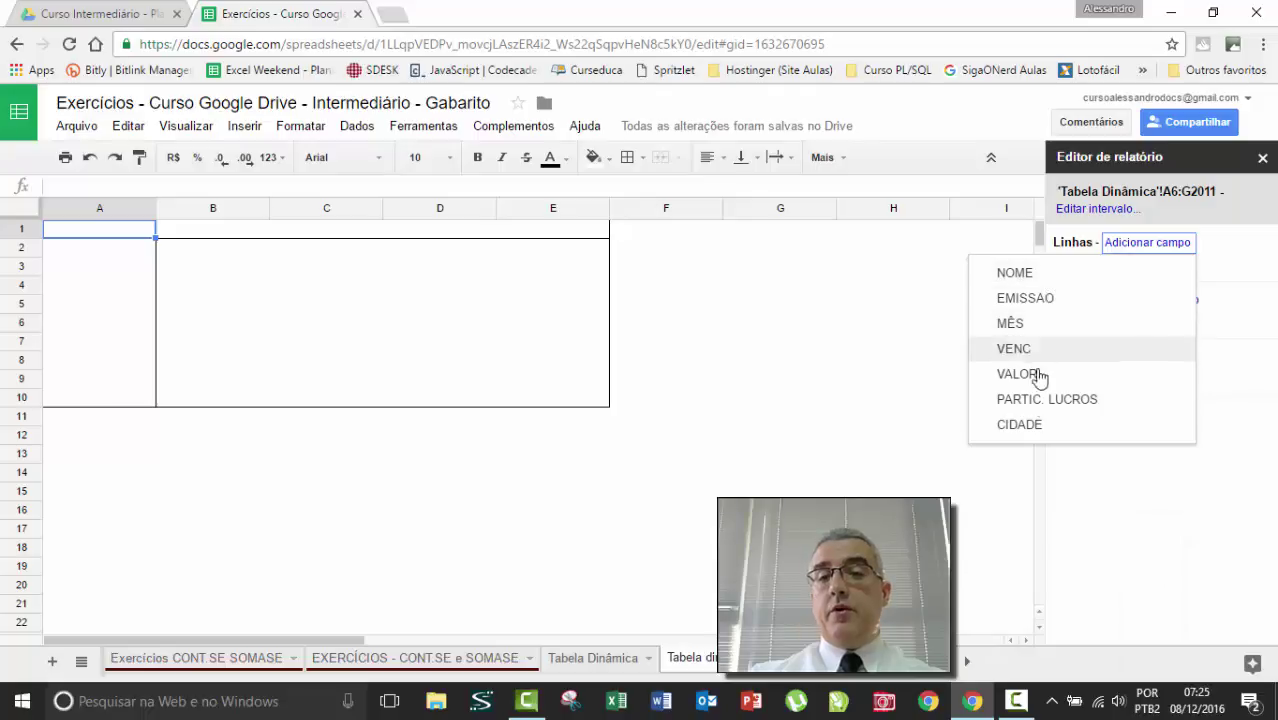
pyautogui.click(1030, 426)
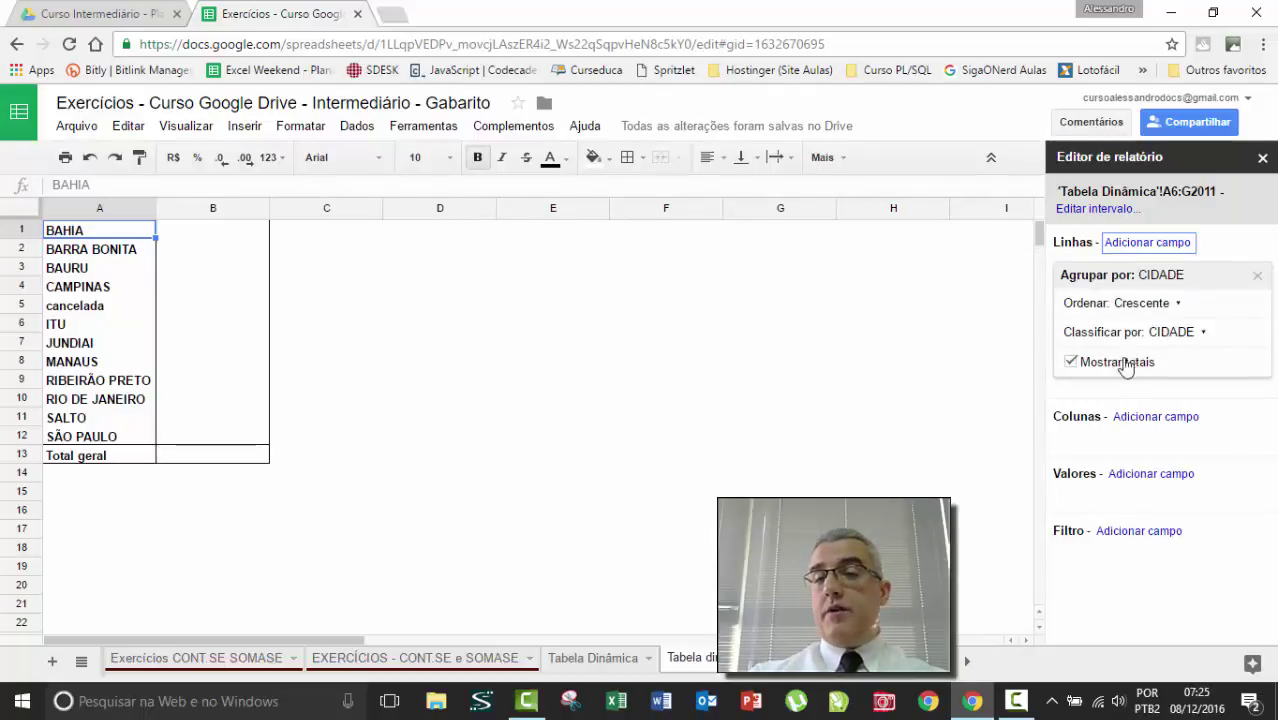
pyautogui.click(1134, 476)
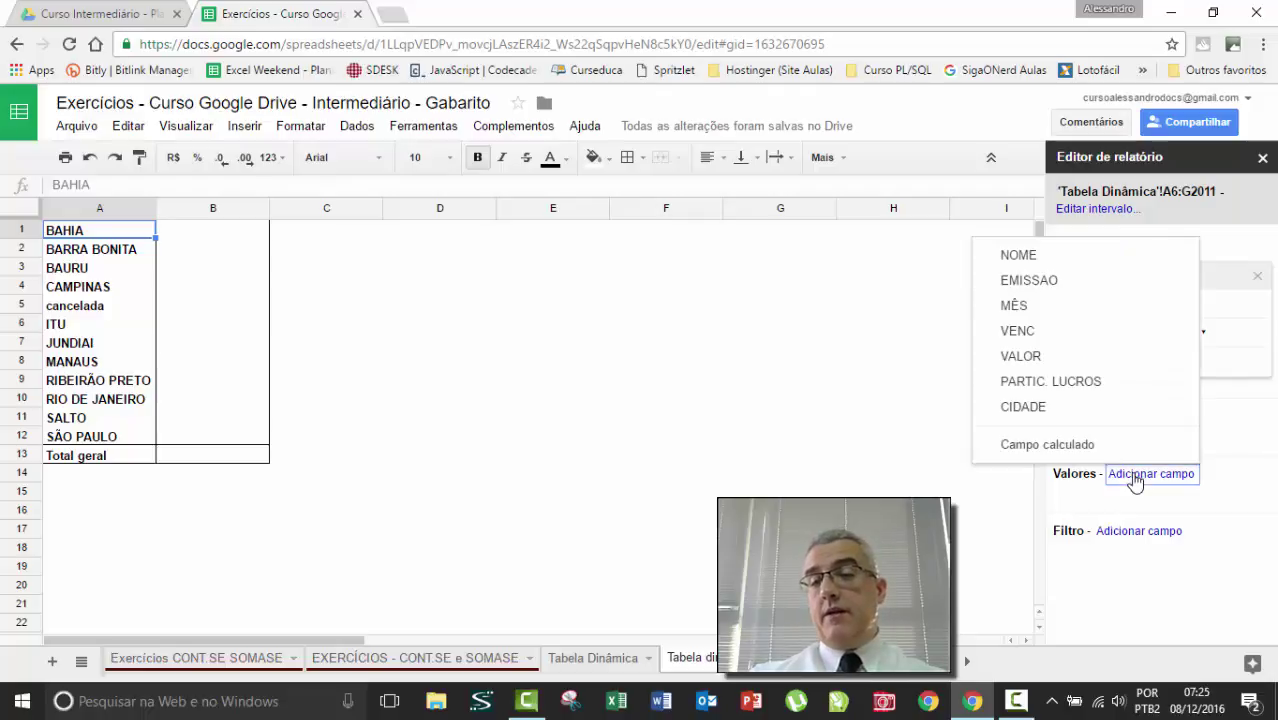
pyautogui.click(1055, 381)
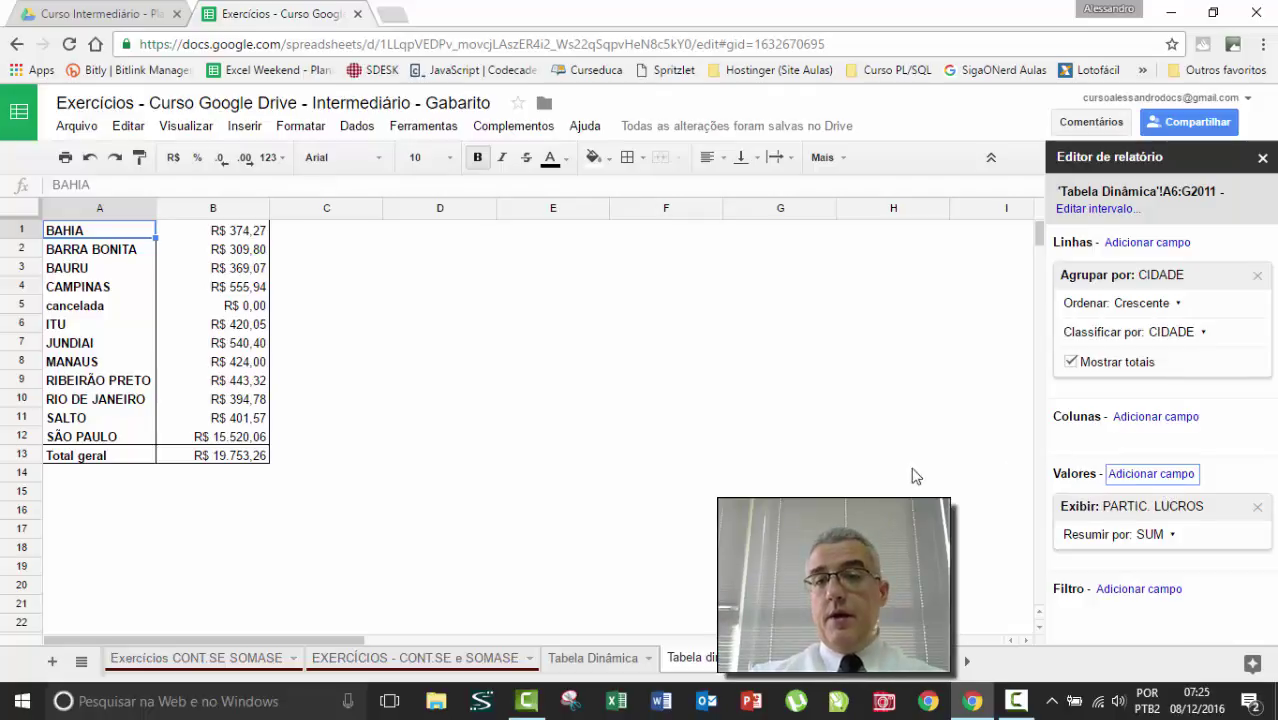
pyautogui.click(1114, 477)
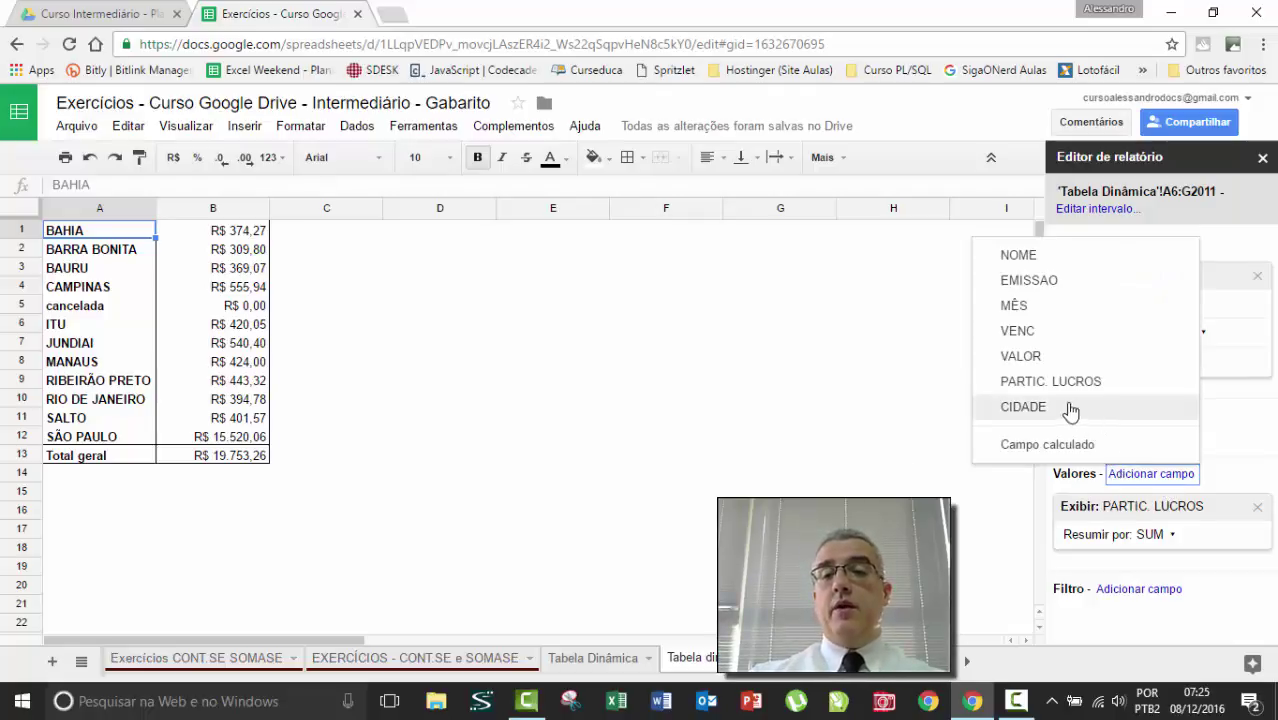
pyautogui.click(1048, 359)
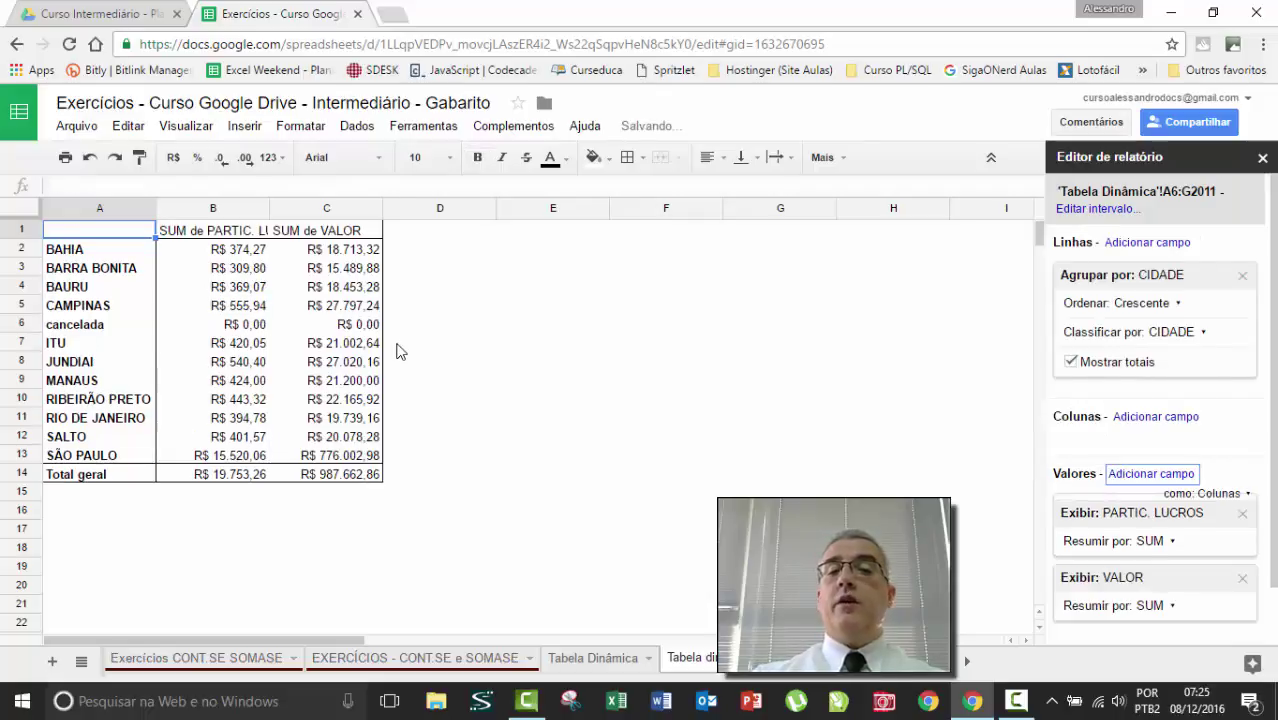
# Examine the PARTIC. LUCROS column header and the summary functions available for that value field.
pyautogui.click(214, 232)
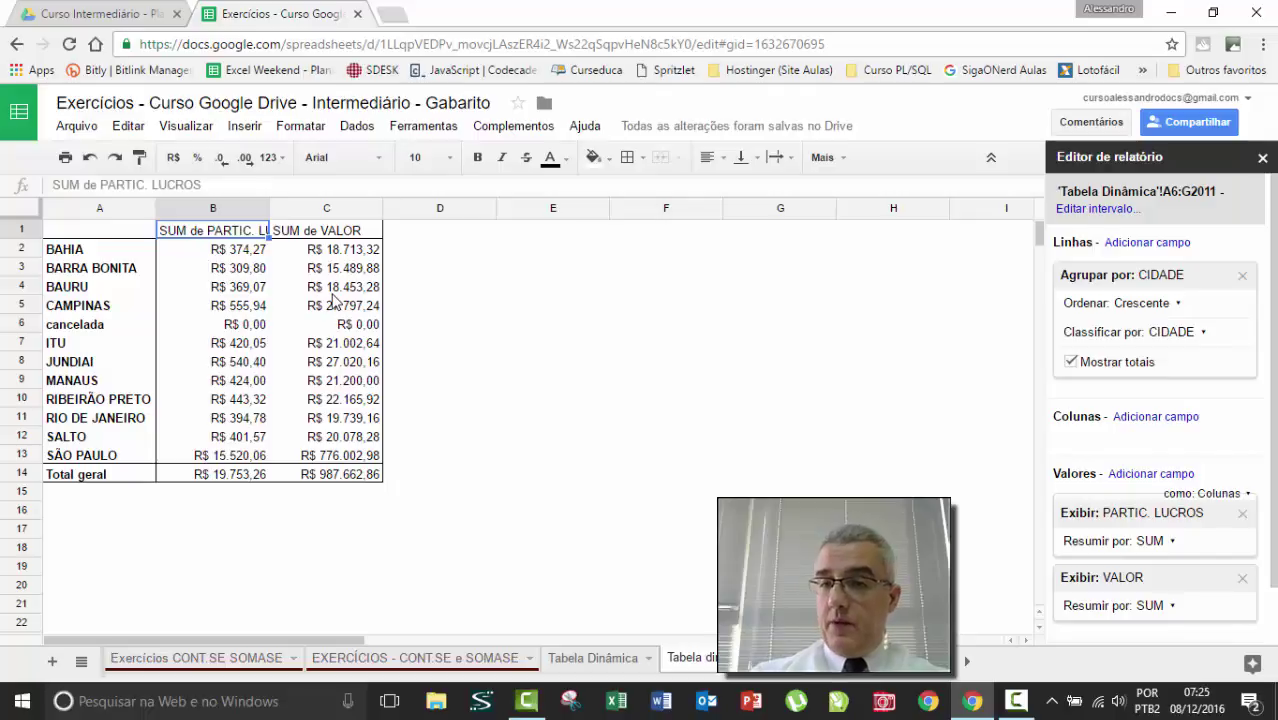
pyautogui.click(1182, 515)
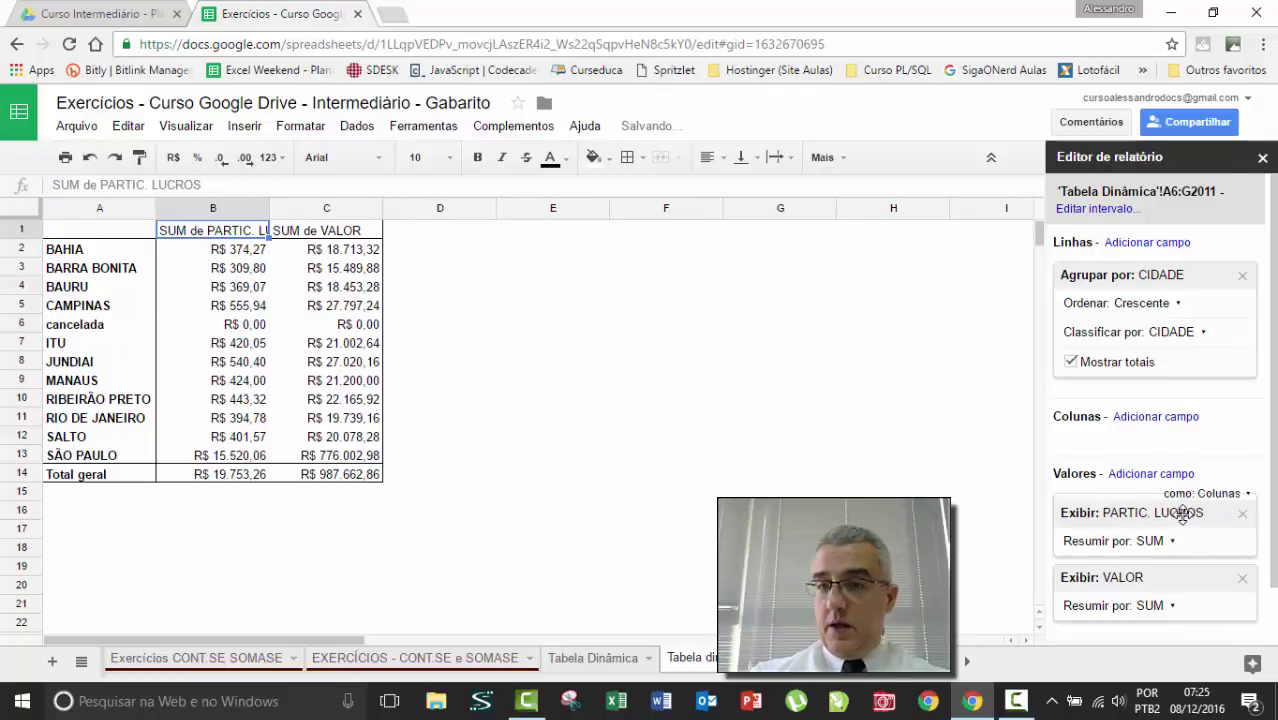
pyautogui.click(1150, 542)
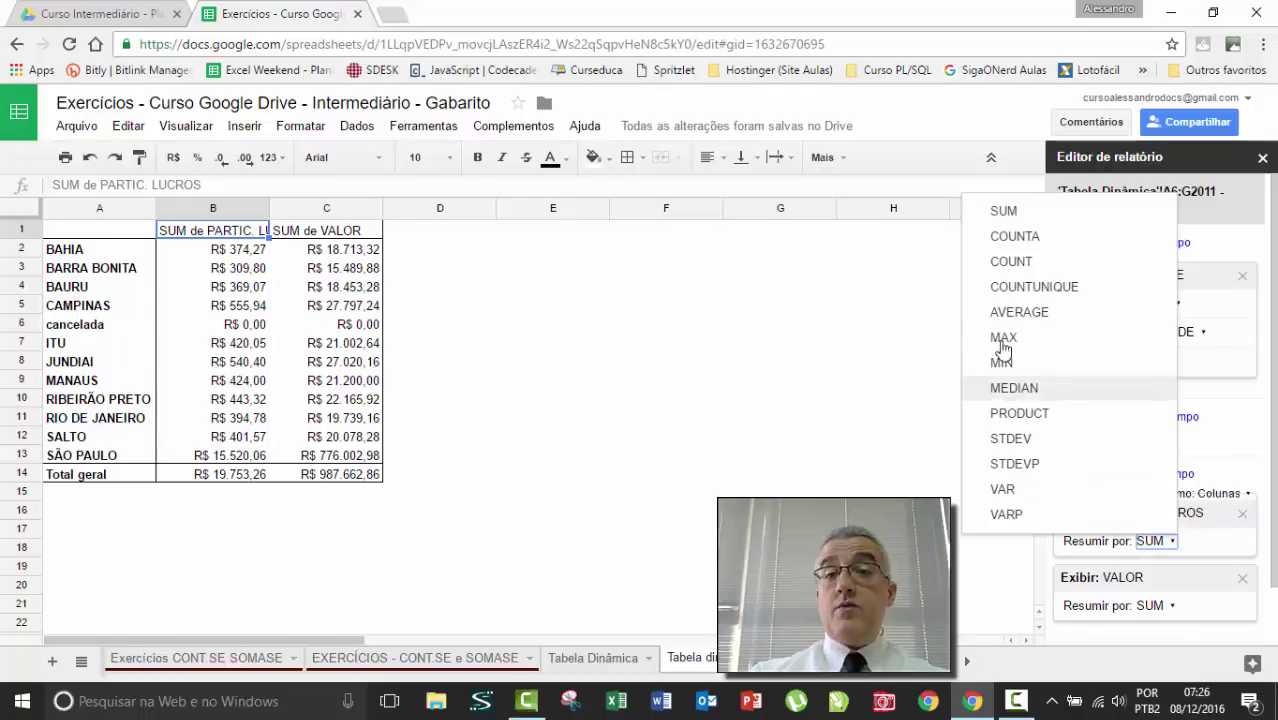
pyautogui.click(468, 342)
pyautogui.click(233, 230)
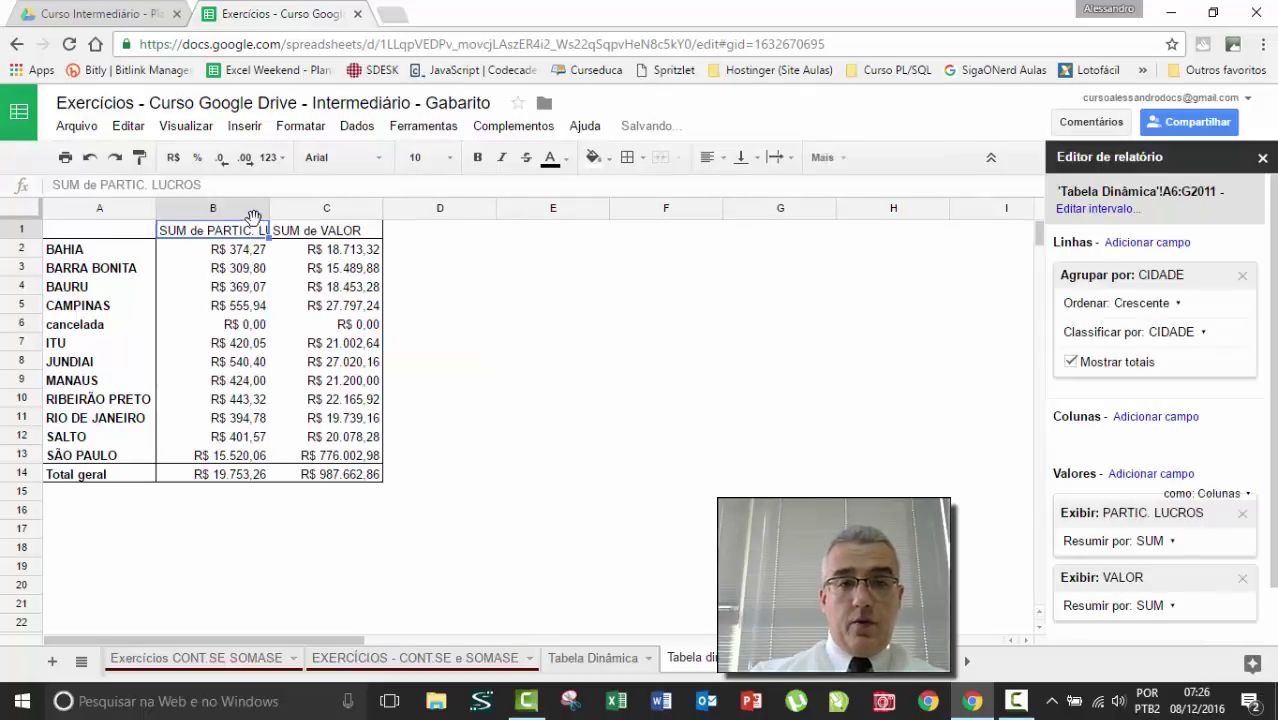
pyautogui.click(254, 208)
pyautogui.moveTo(309, 210)
pyautogui.mouseDown()
pyautogui.moveTo(251, 208)
pyautogui.moveTo(320, 209)
pyautogui.mouseUp()
pyautogui.click(219, 208)
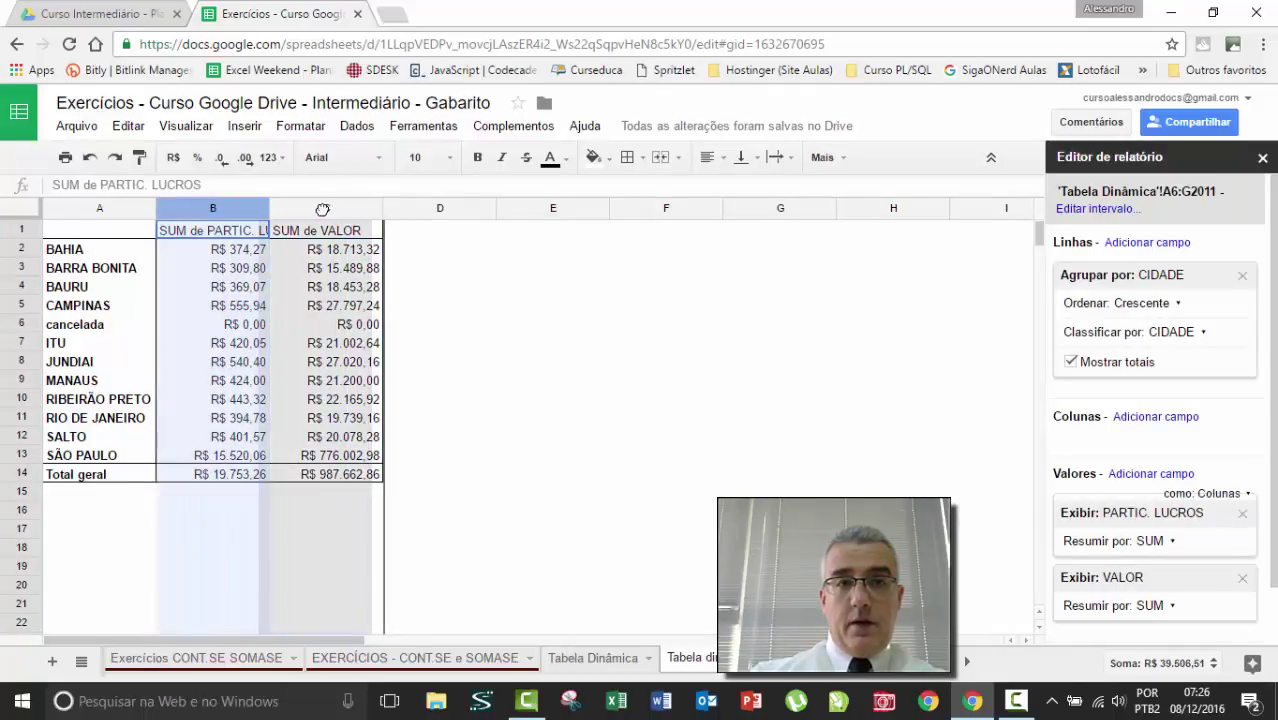
pyautogui.click(225, 211)
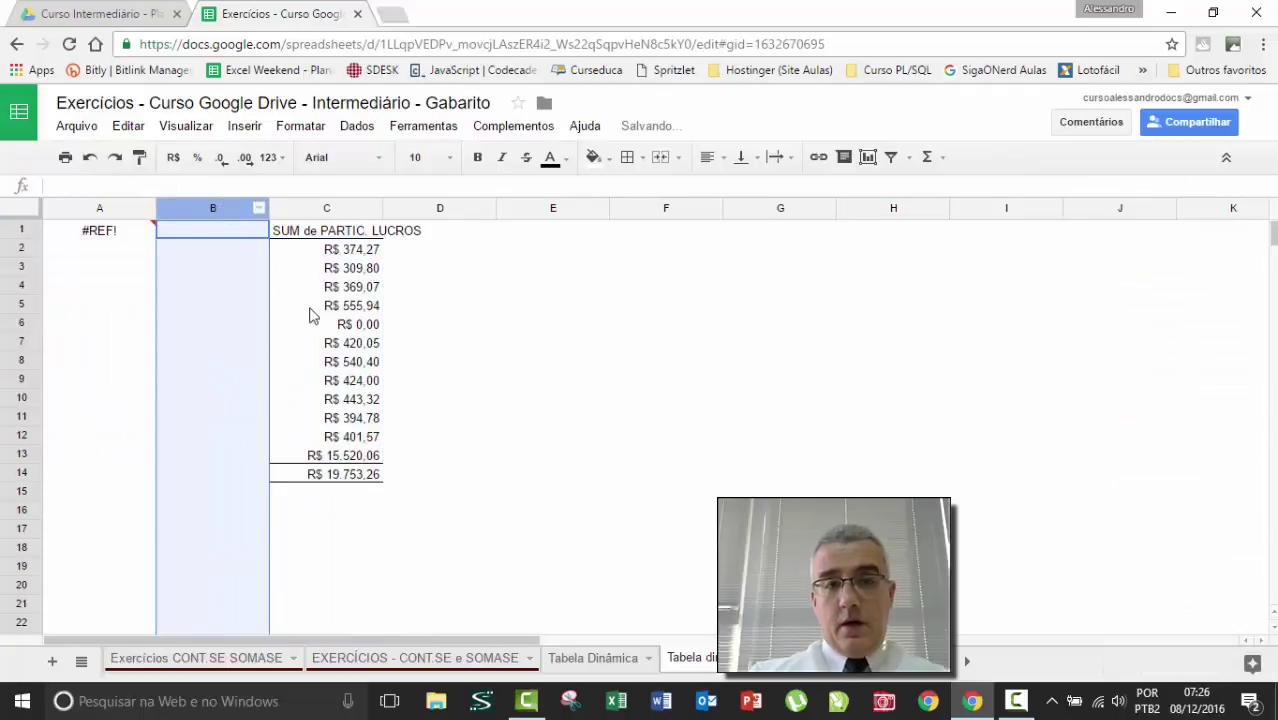
pyautogui.hotkey('ctrl', 'z')
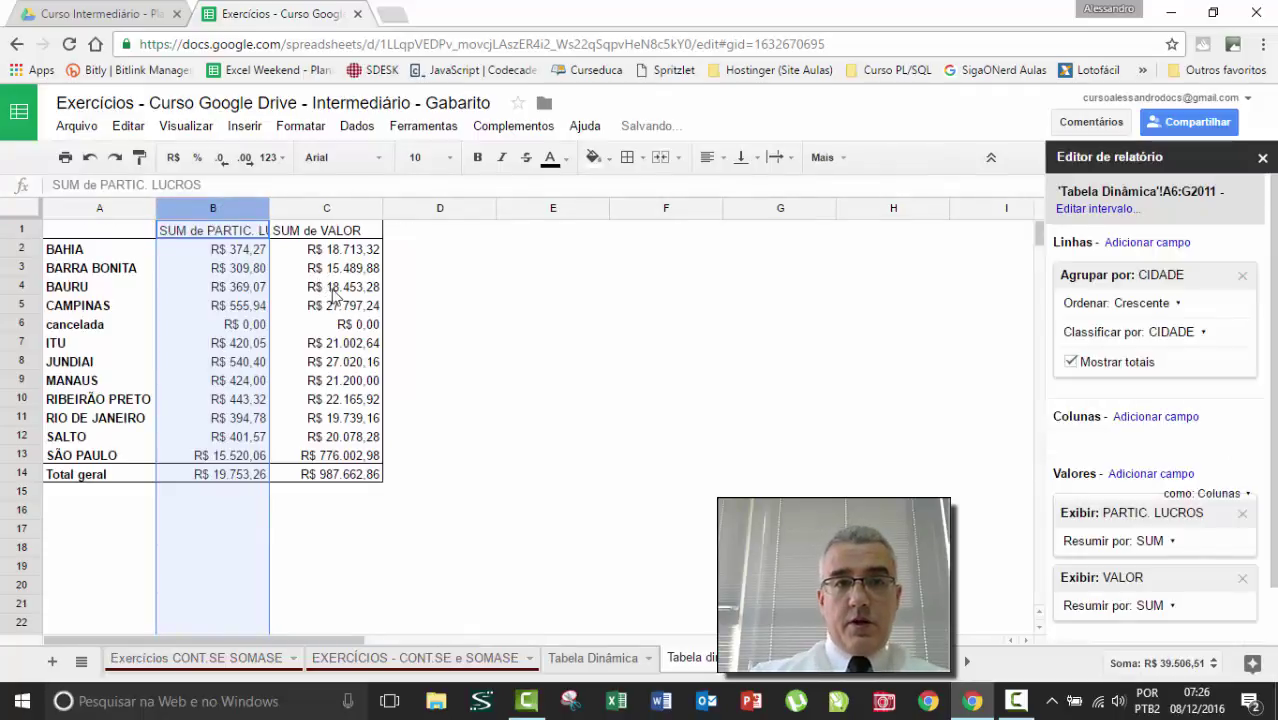
# Widen pivot table columns B and C equally so the SUM de PARTIC. LUCROS header fits in its column.
pyautogui.click(330, 288)
pyautogui.moveTo(322, 208)
pyautogui.mouseDown()
pyautogui.moveTo(257, 208)
pyautogui.moveTo(324, 207)
pyautogui.mouseUp()
pyautogui.click(290, 249)
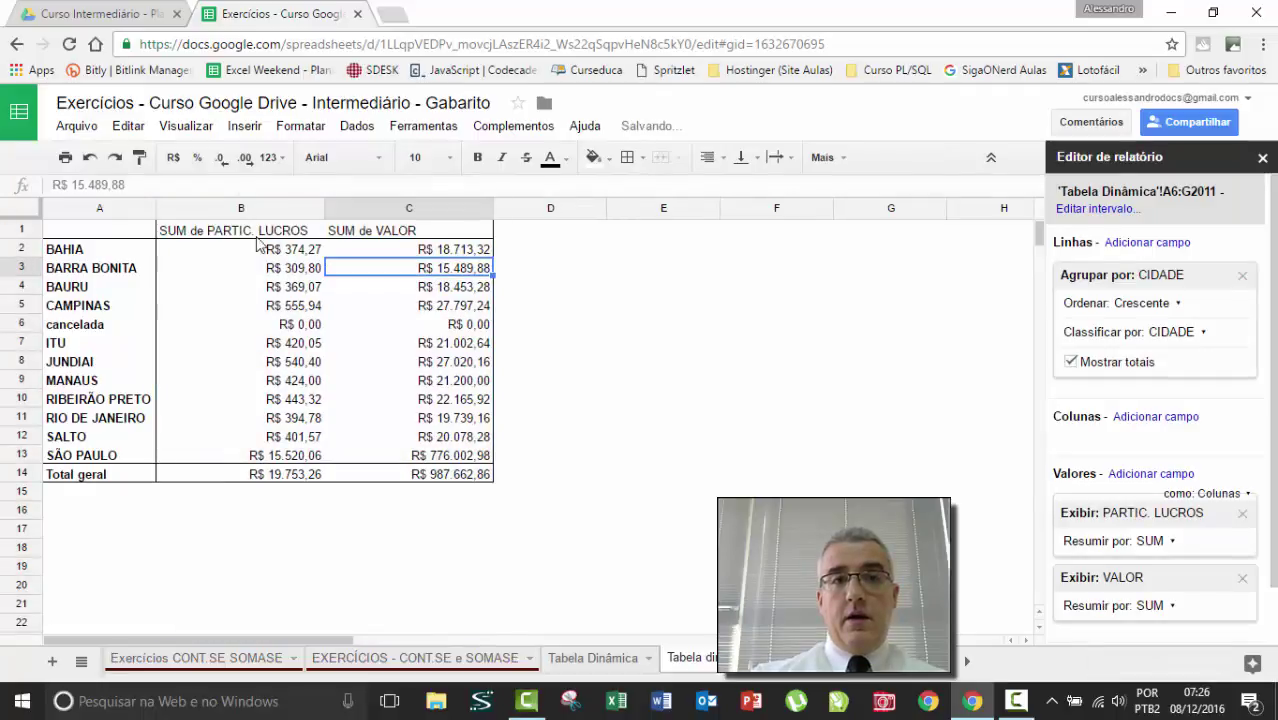
# Examine the pivot table's SUM de PARTIC. LUCROS and SUM de VALOR headers and the summed values per city.
pyautogui.click(292, 231)
pyautogui.click(385, 235)
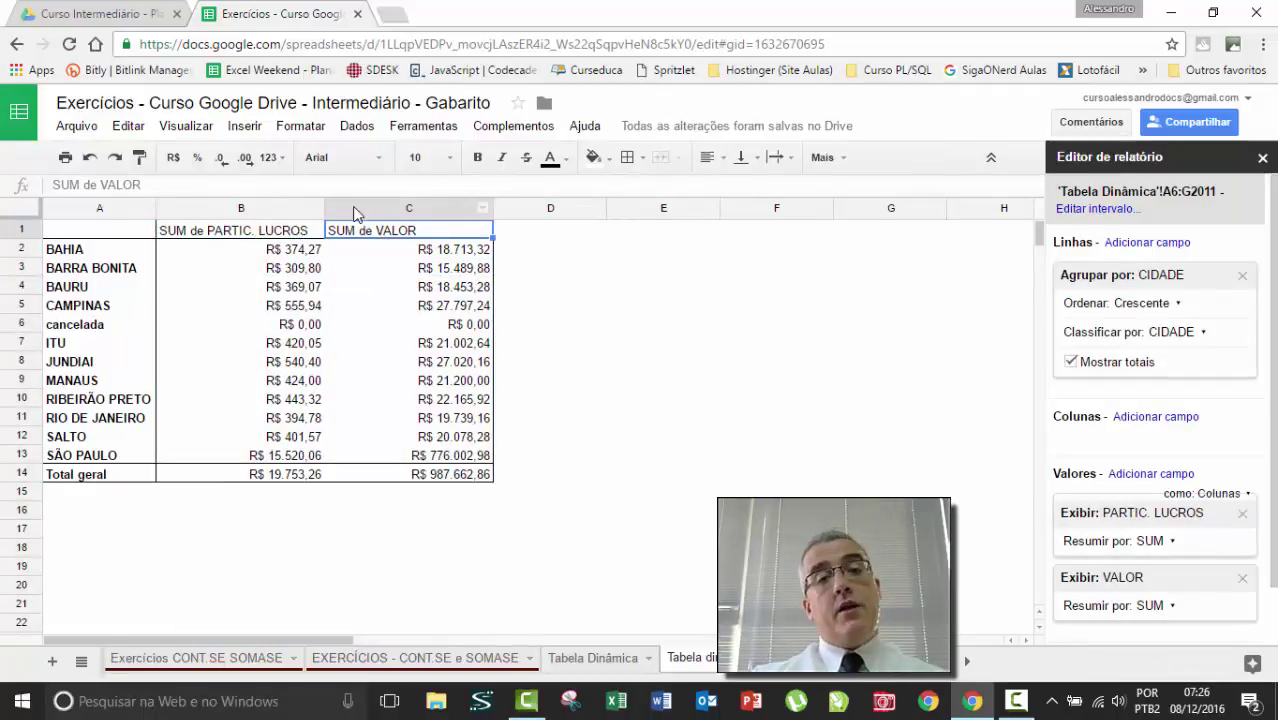
pyautogui.click(233, 190)
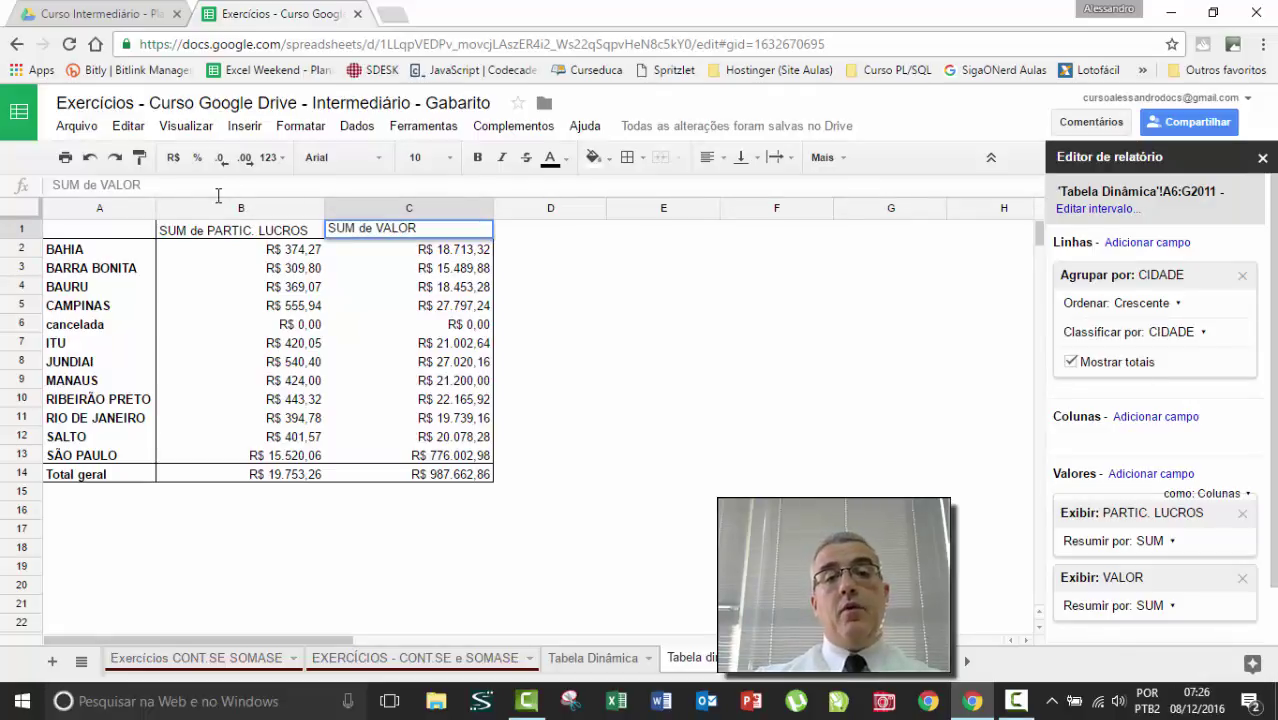
pyautogui.click(387, 322)
pyautogui.click(465, 288)
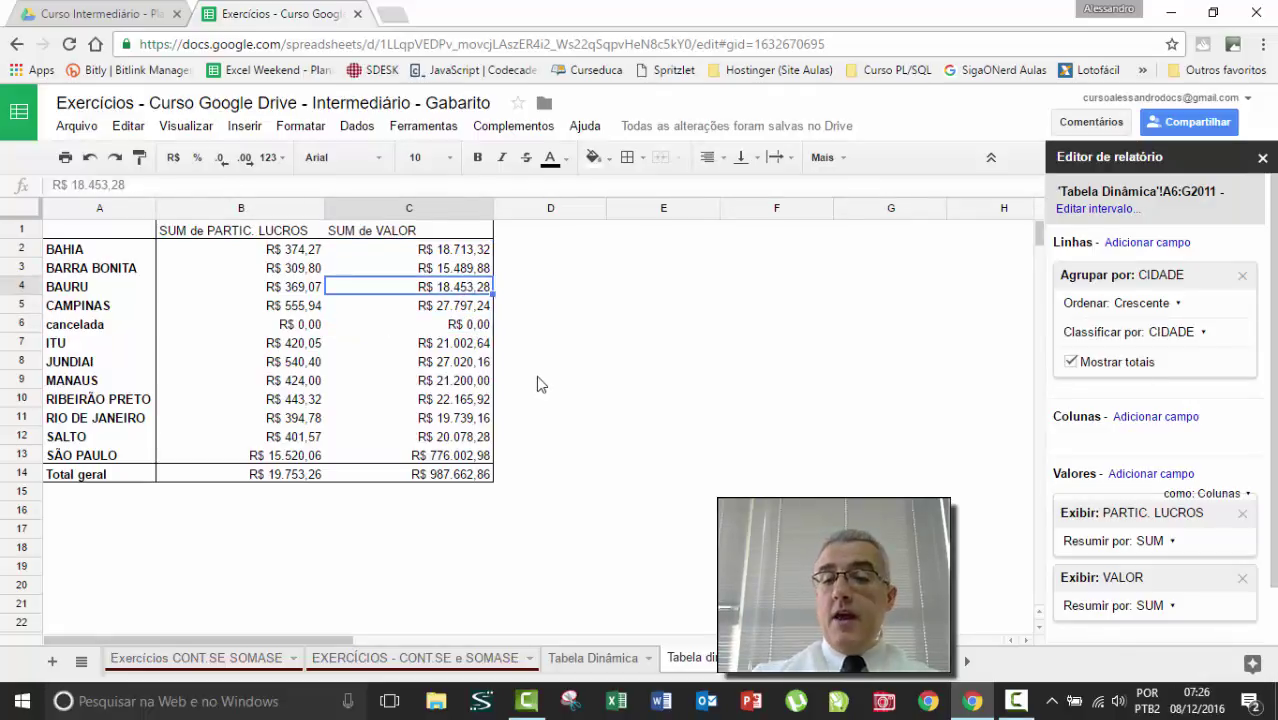
pyautogui.hotkey('ctrl', 'Home')
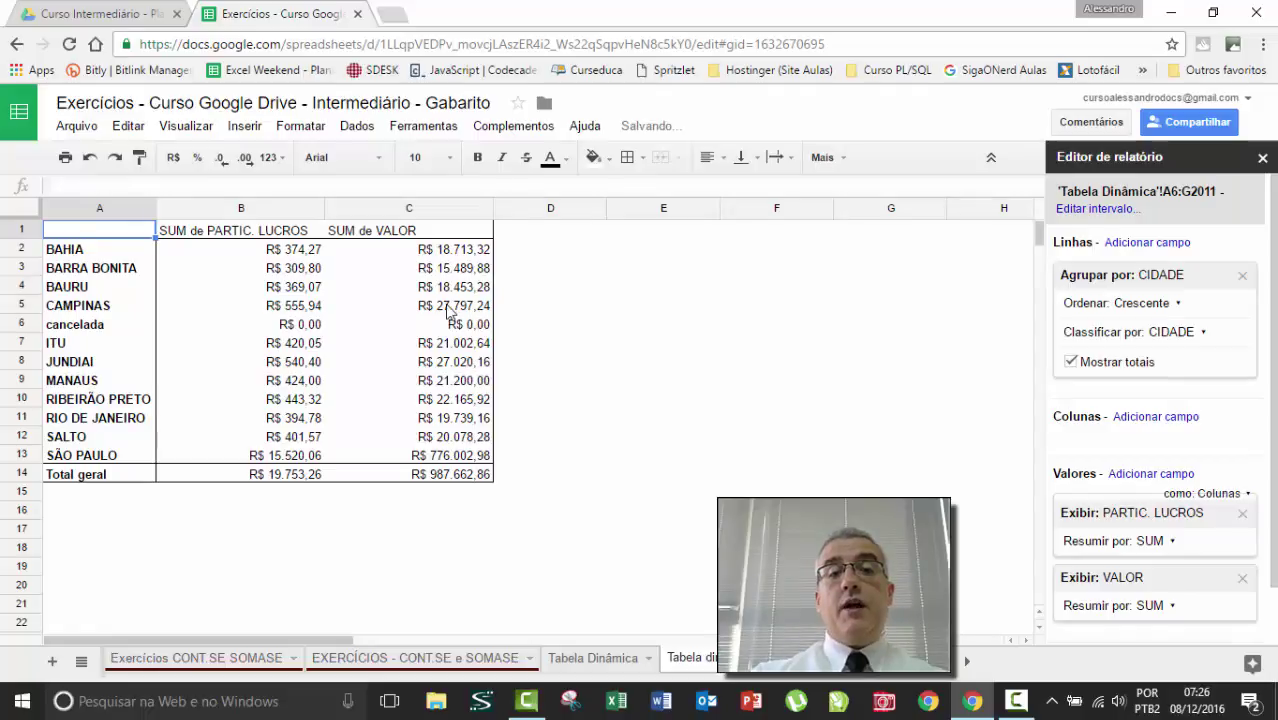
pyautogui.click(447, 312)
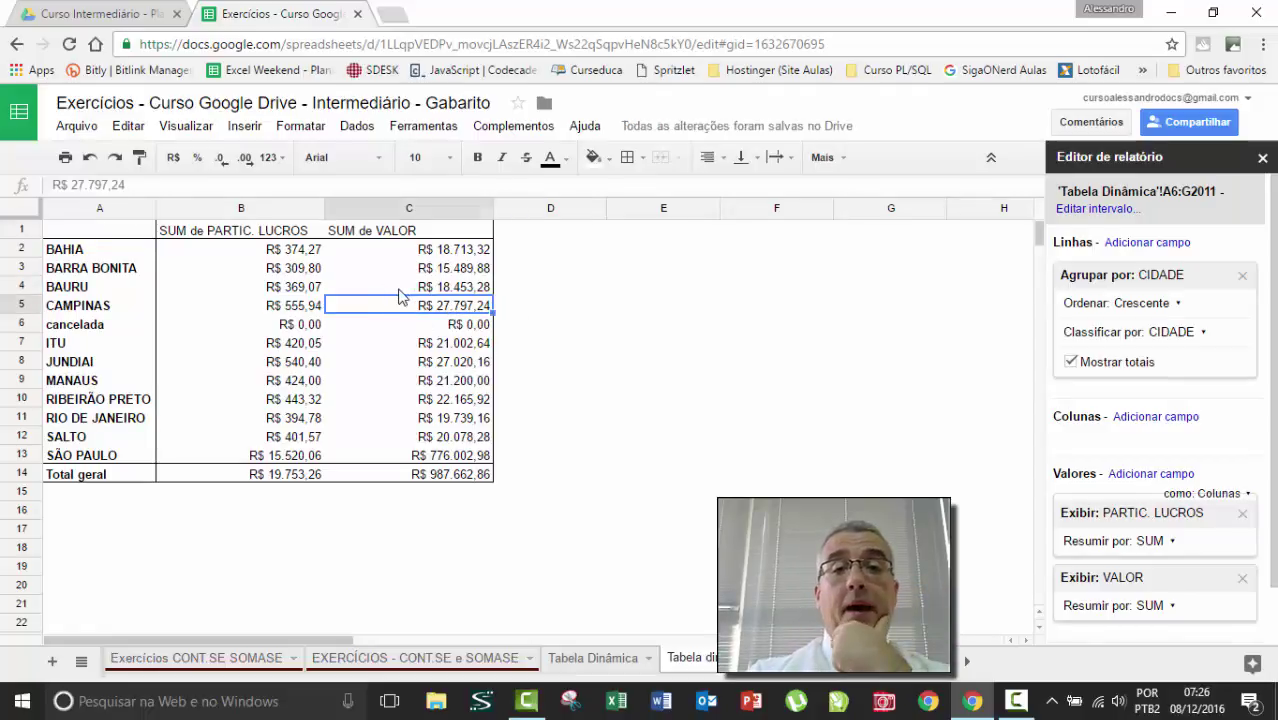
pyautogui.hotkey('ctrl', 'Home')
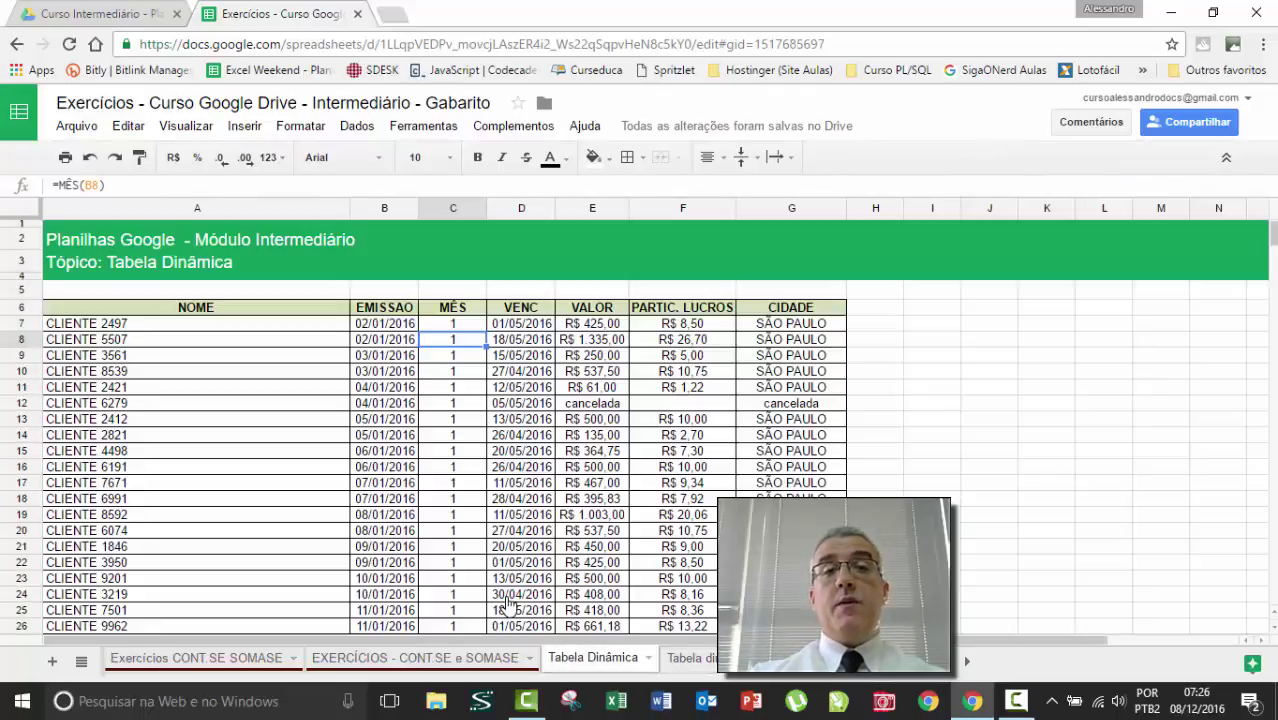
# On the Tabela Dinâmica sheet, add the header ISS in H6 and copy the CIDADE header's formatting onto it.
pyautogui.click(630, 658)
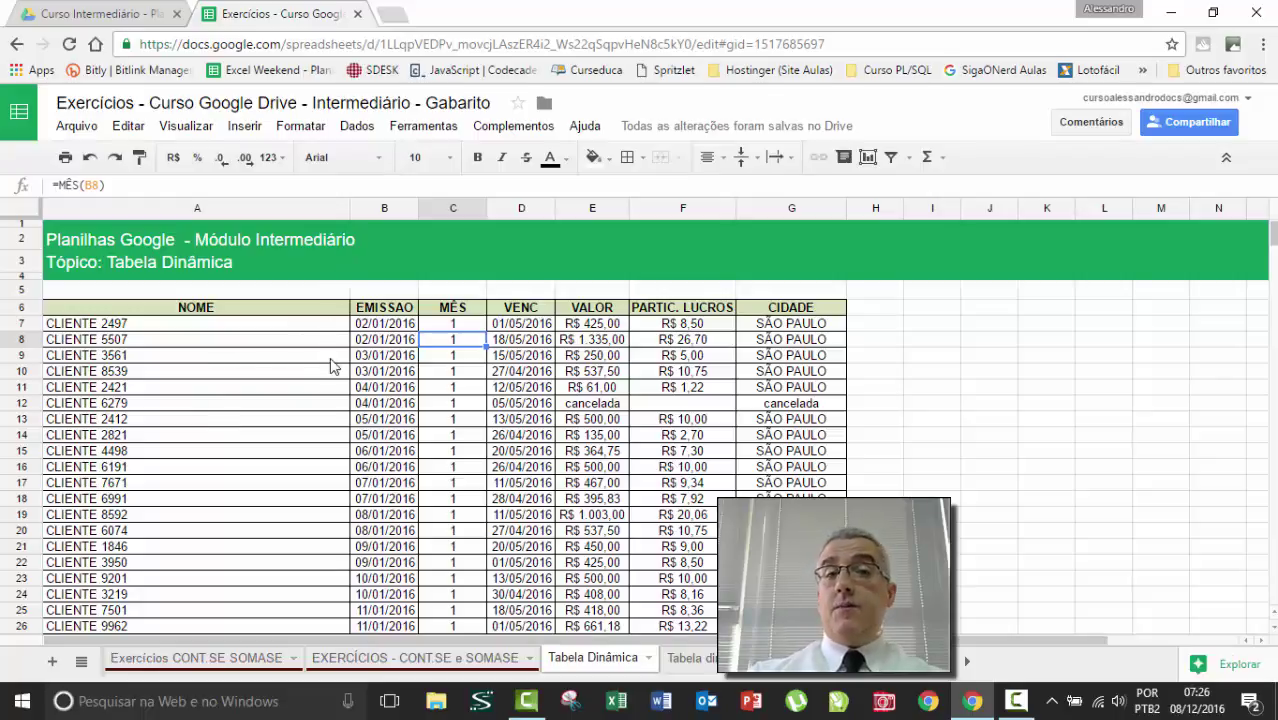
pyautogui.click(468, 325)
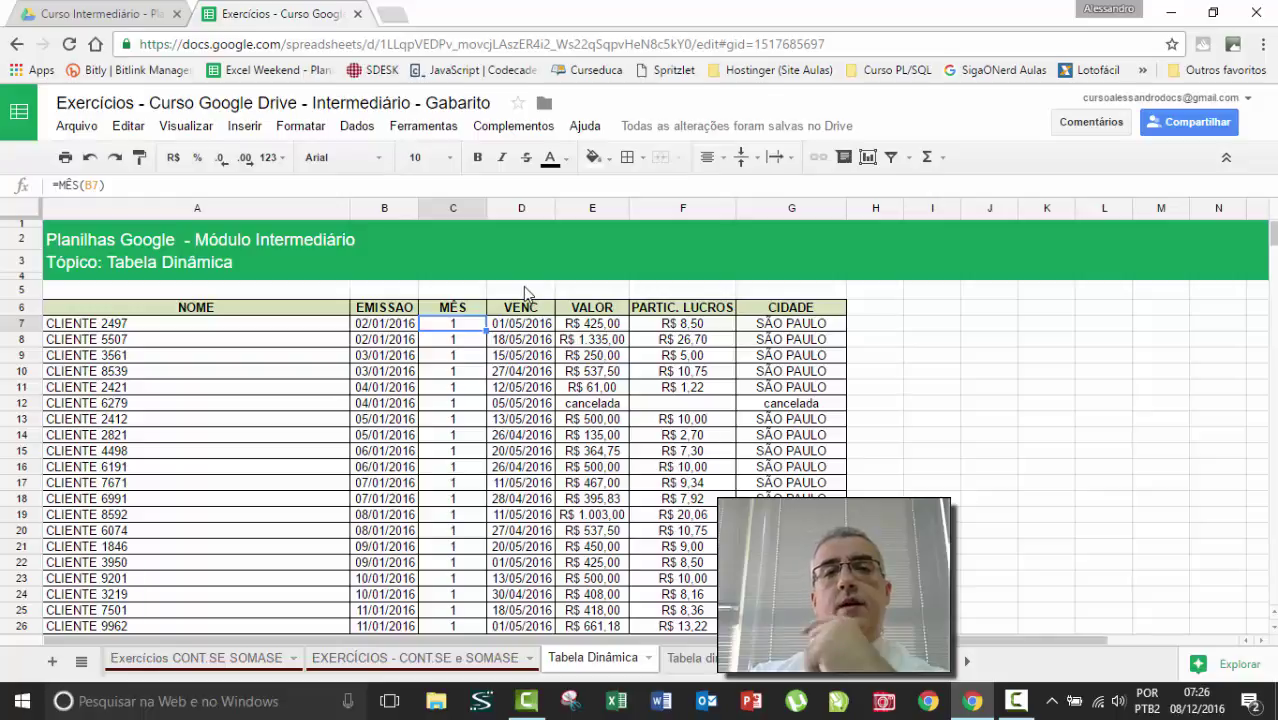
pyautogui.click(619, 306)
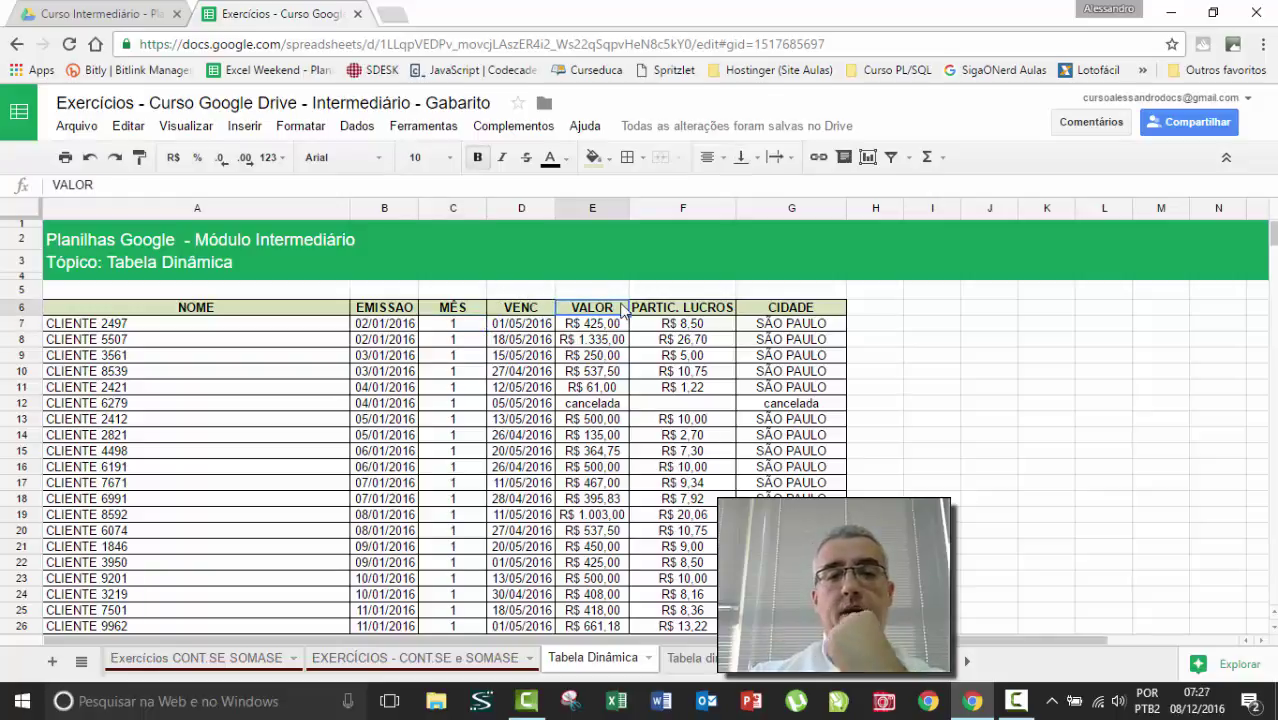
pyautogui.click(771, 309)
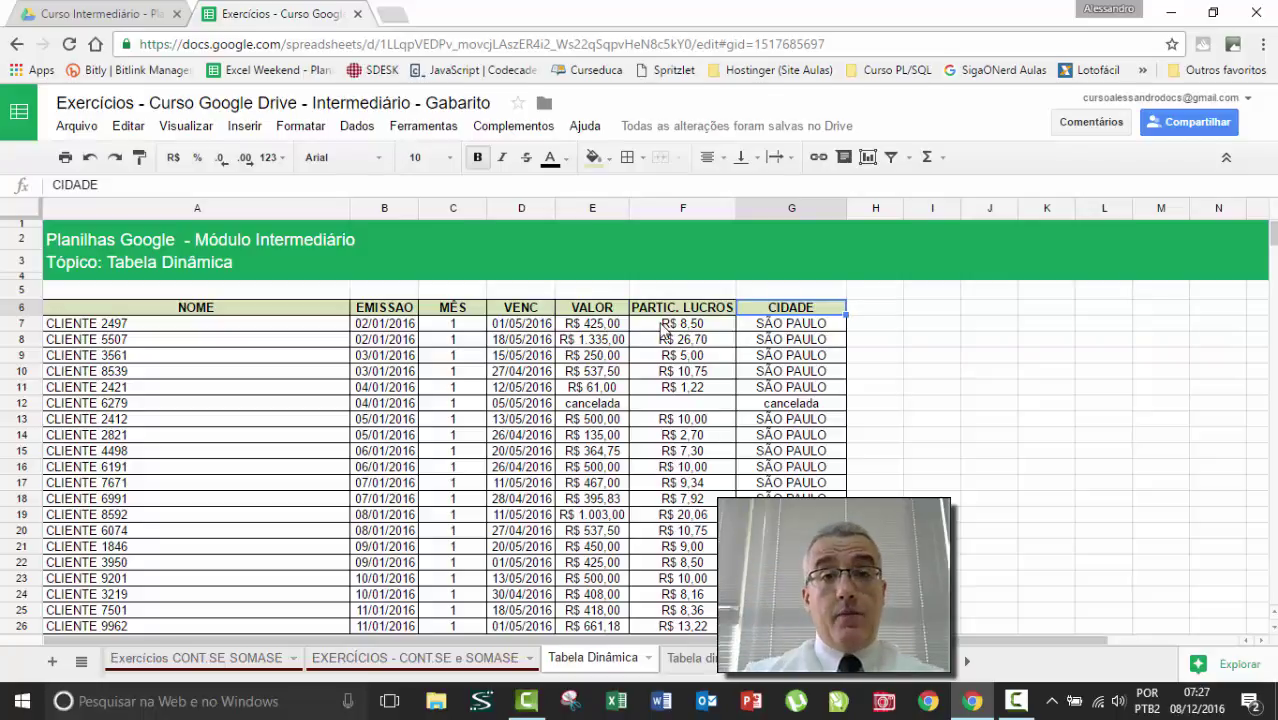
pyautogui.click(893, 312)
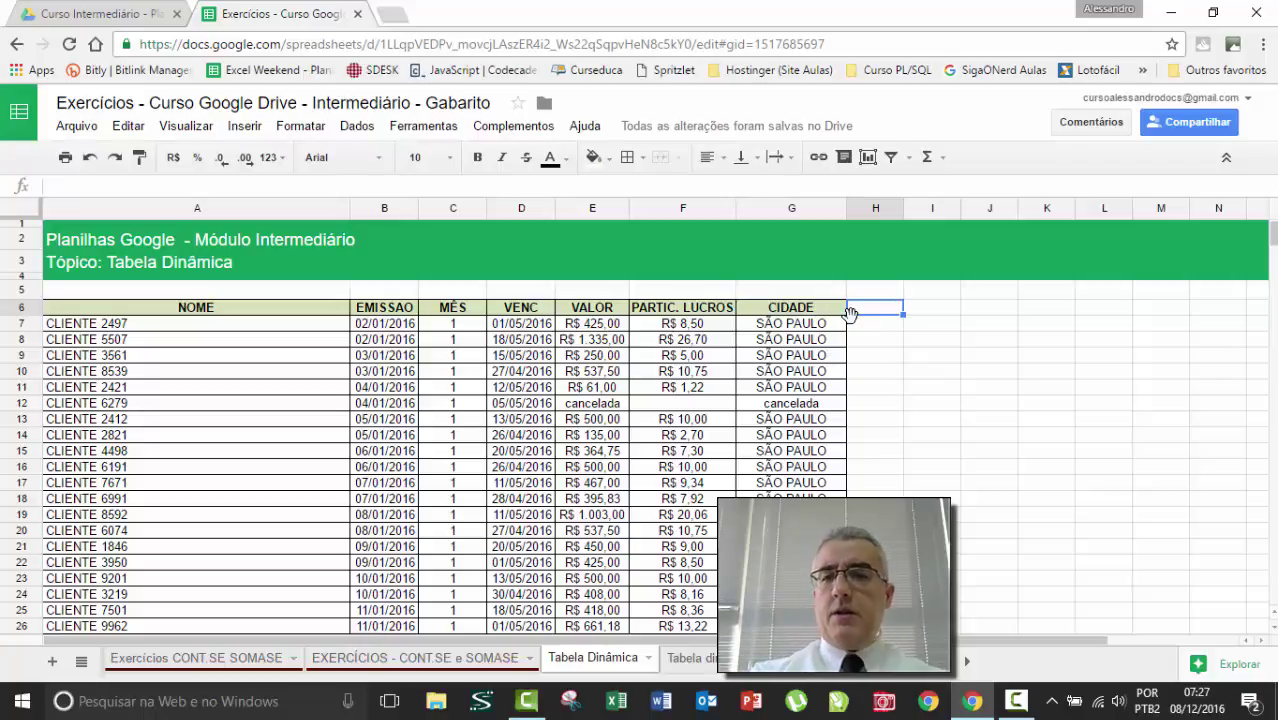
pyautogui.write('=')
pyautogui.press('Escape')
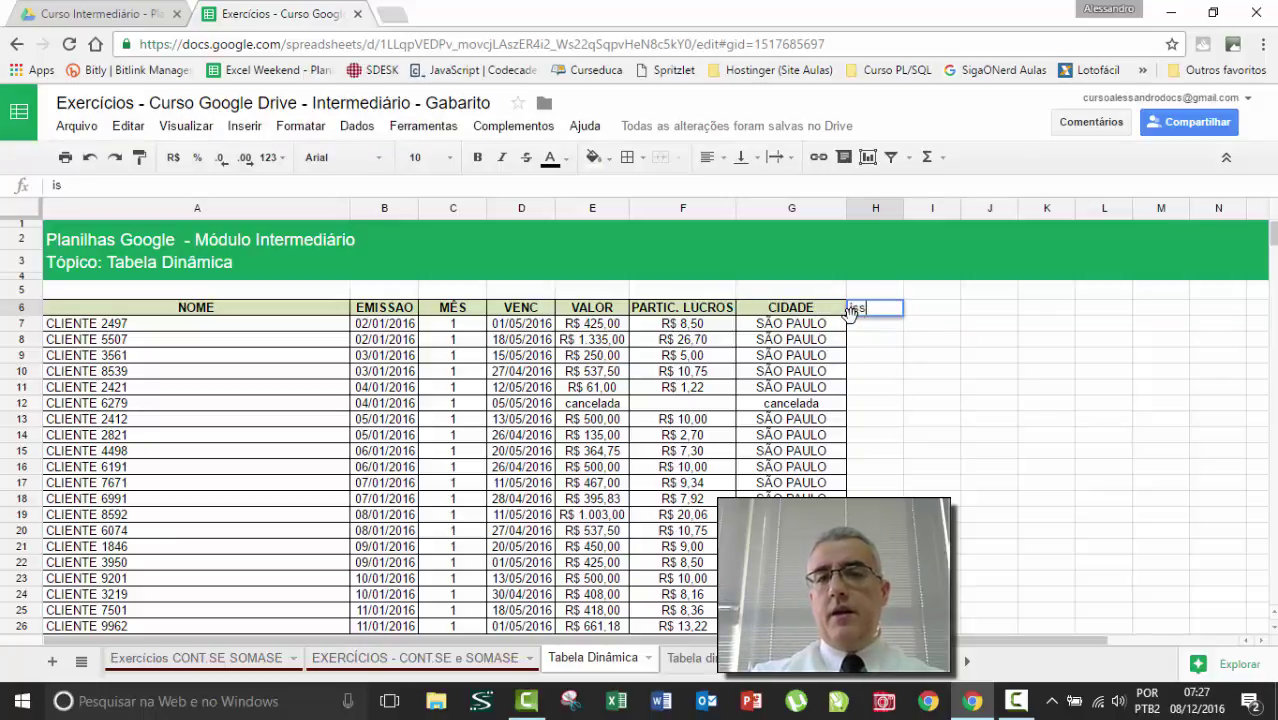
pyautogui.write('ISS')
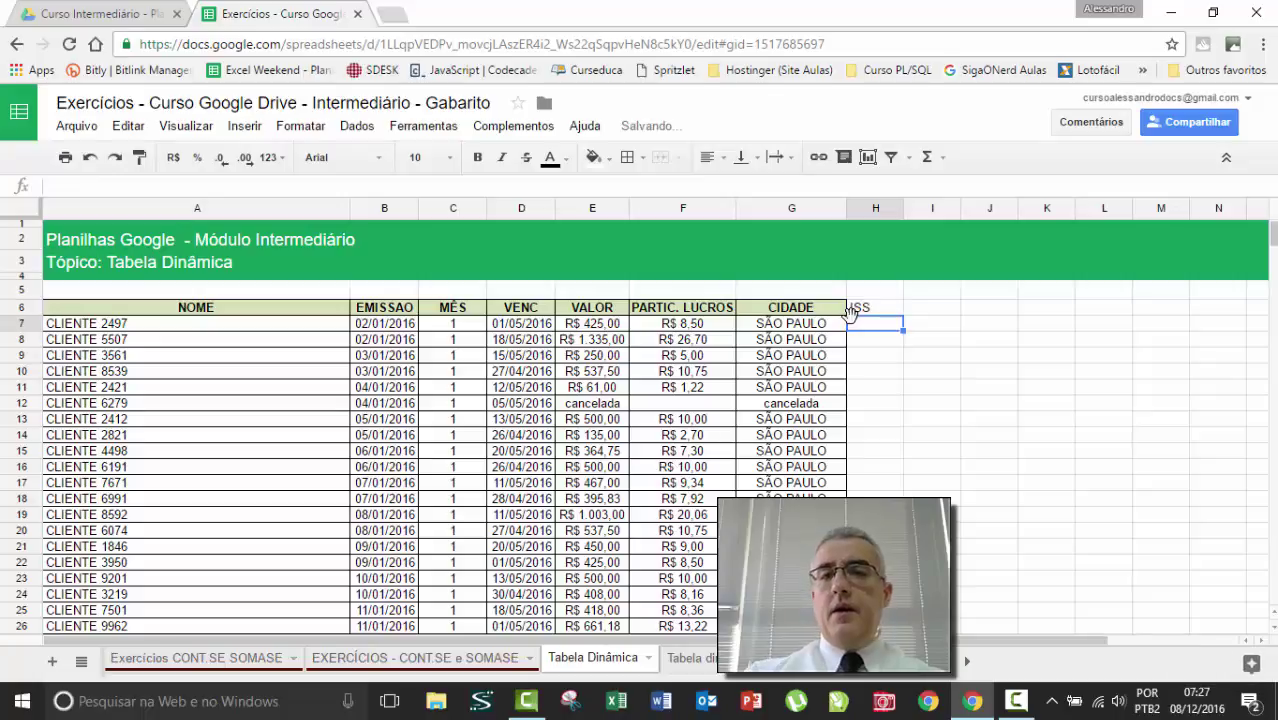
pyautogui.click(830, 313)
pyautogui.click(139, 157)
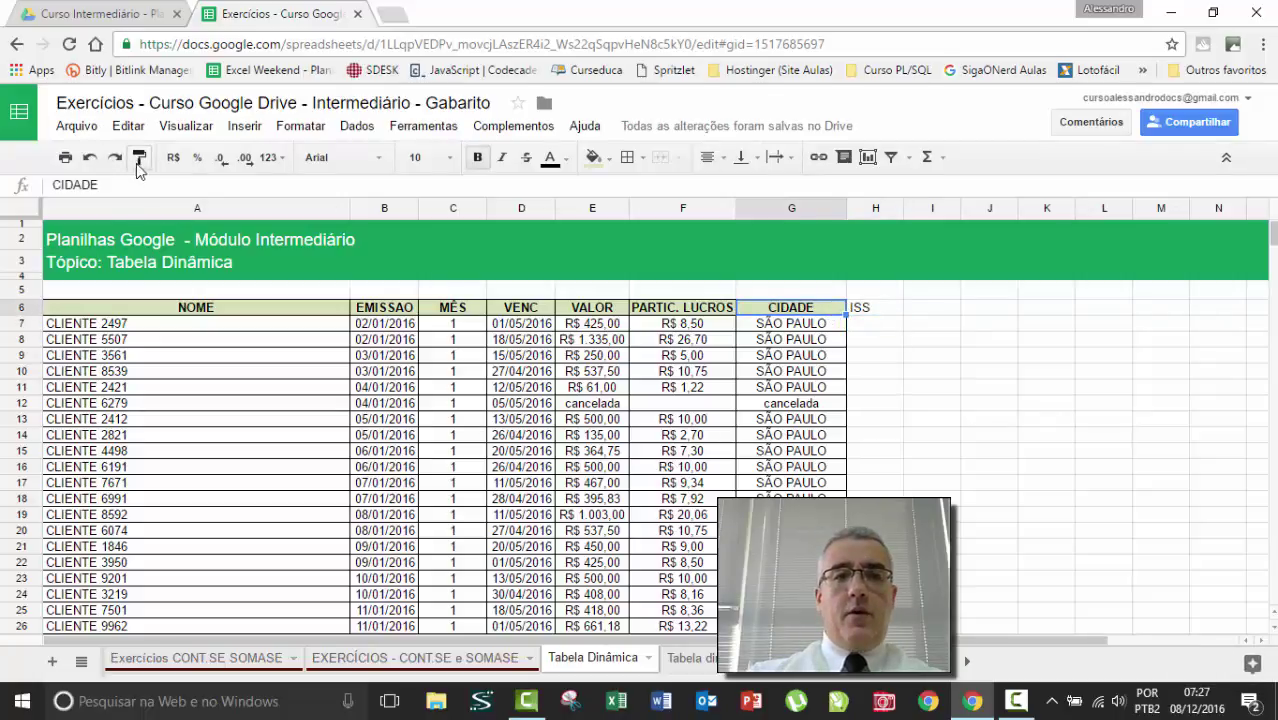
pyautogui.click(881, 309)
# Calculate the first row's ISS in H7 as 5% of its VALOR with the formula =E7*5%.
pyautogui.click(892, 326)
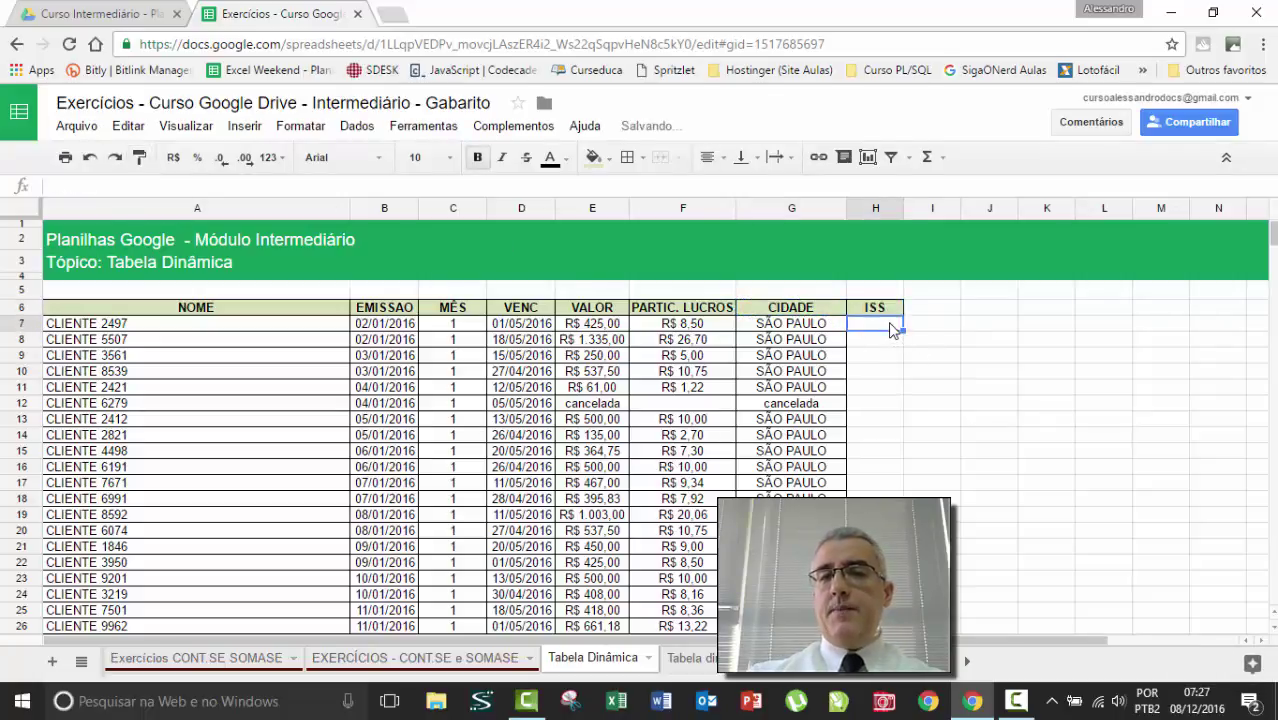
pyautogui.write('=')
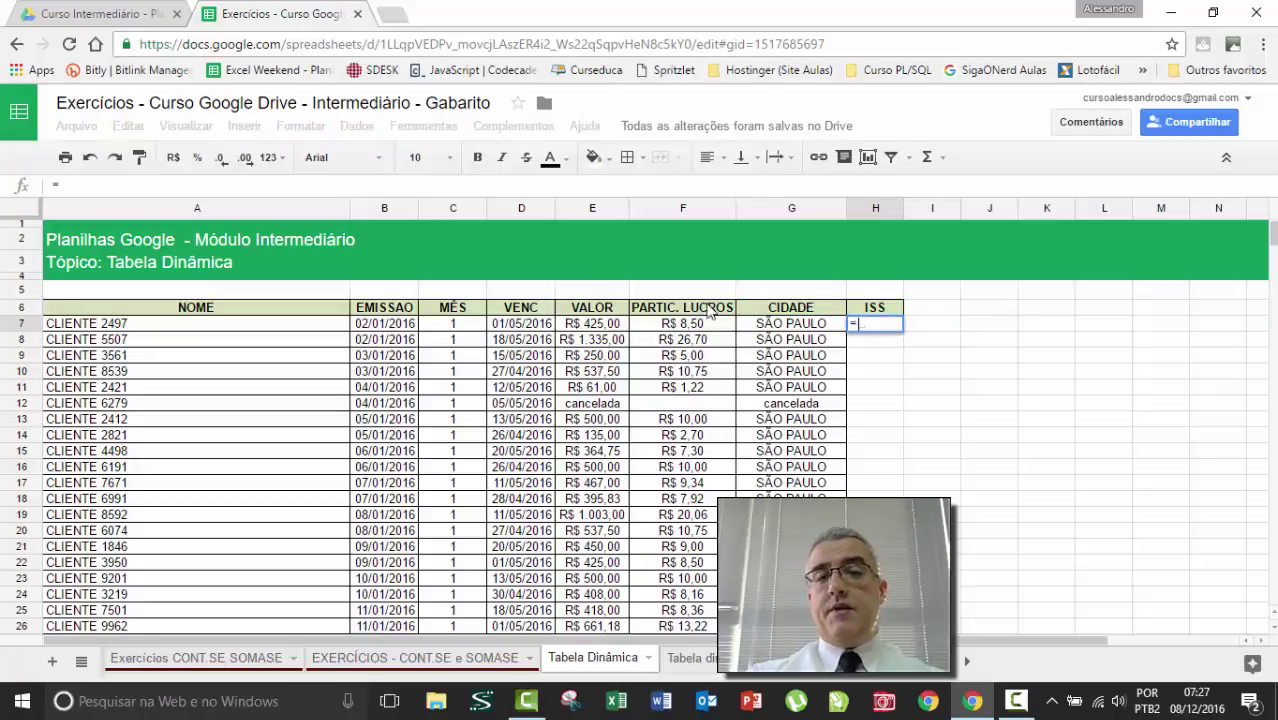
pyautogui.click(601, 325)
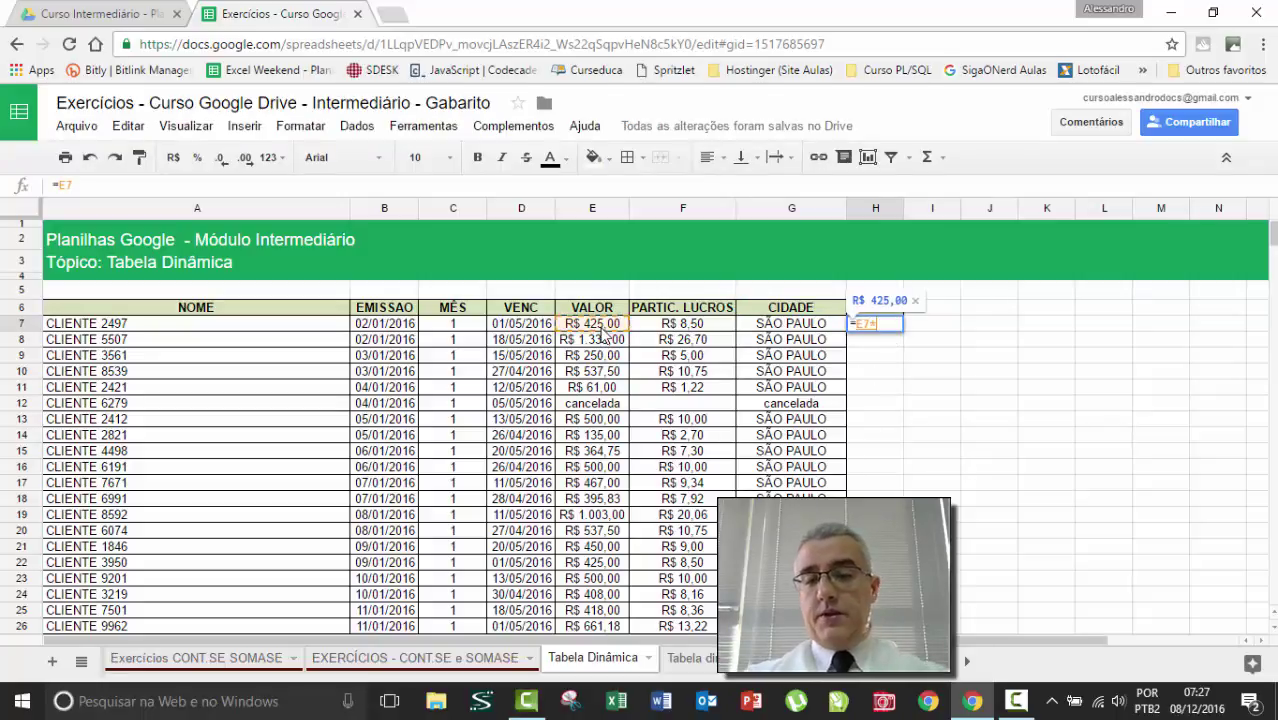
pyautogui.write('*5%')
pyautogui.press('Return')
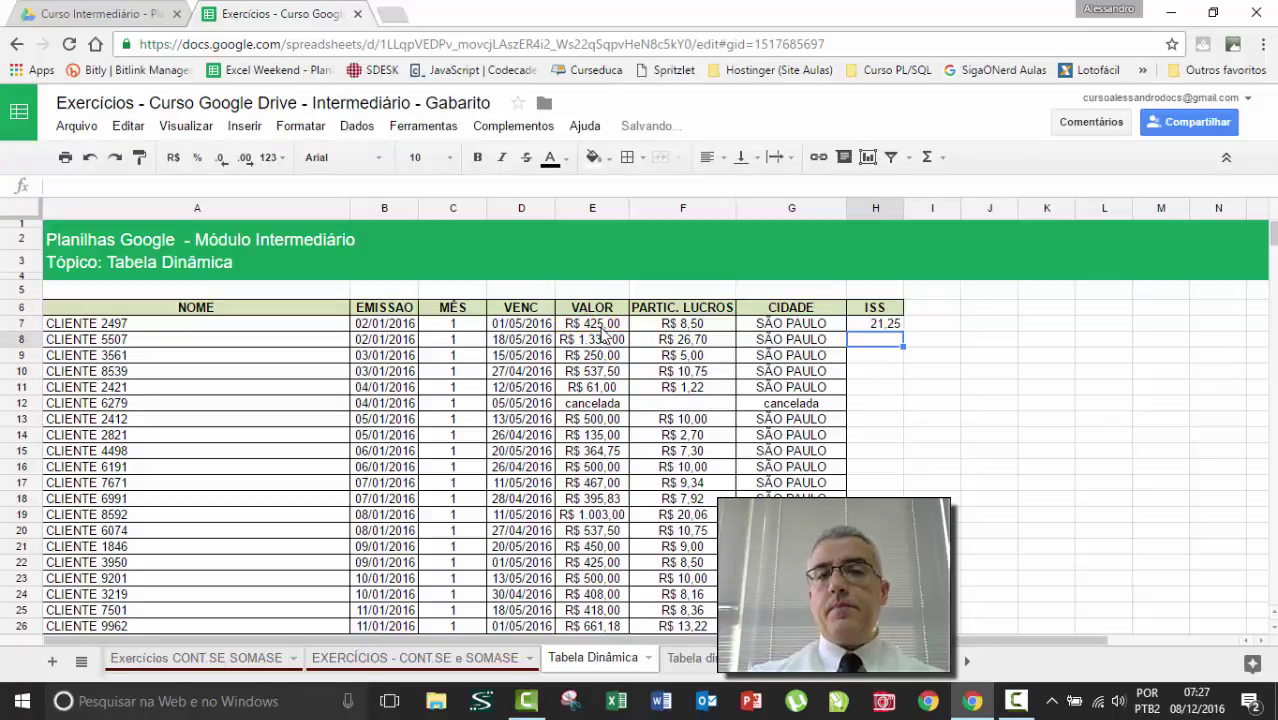
# Copy the ISS formula from H7 down the whole column to the last data row, H2011.
pyautogui.click(898, 326)
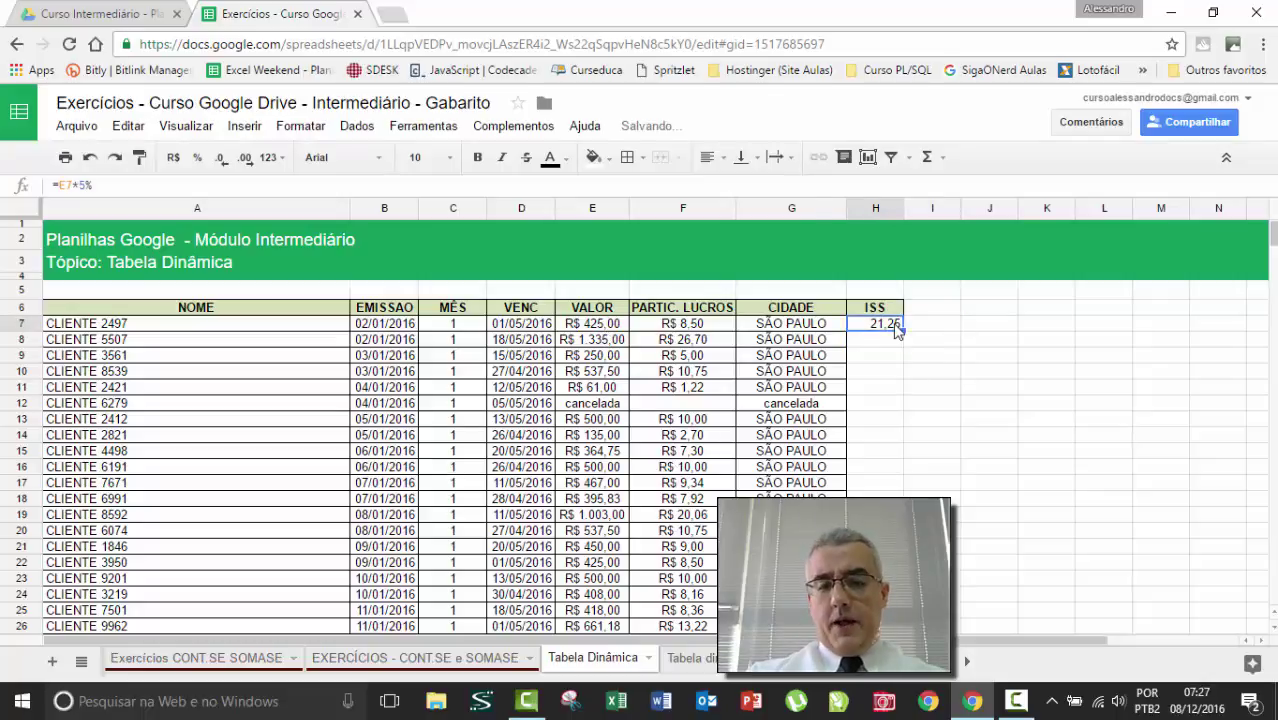
pyautogui.click(787, 406)
pyautogui.hotkey('ctrl', 'Down')
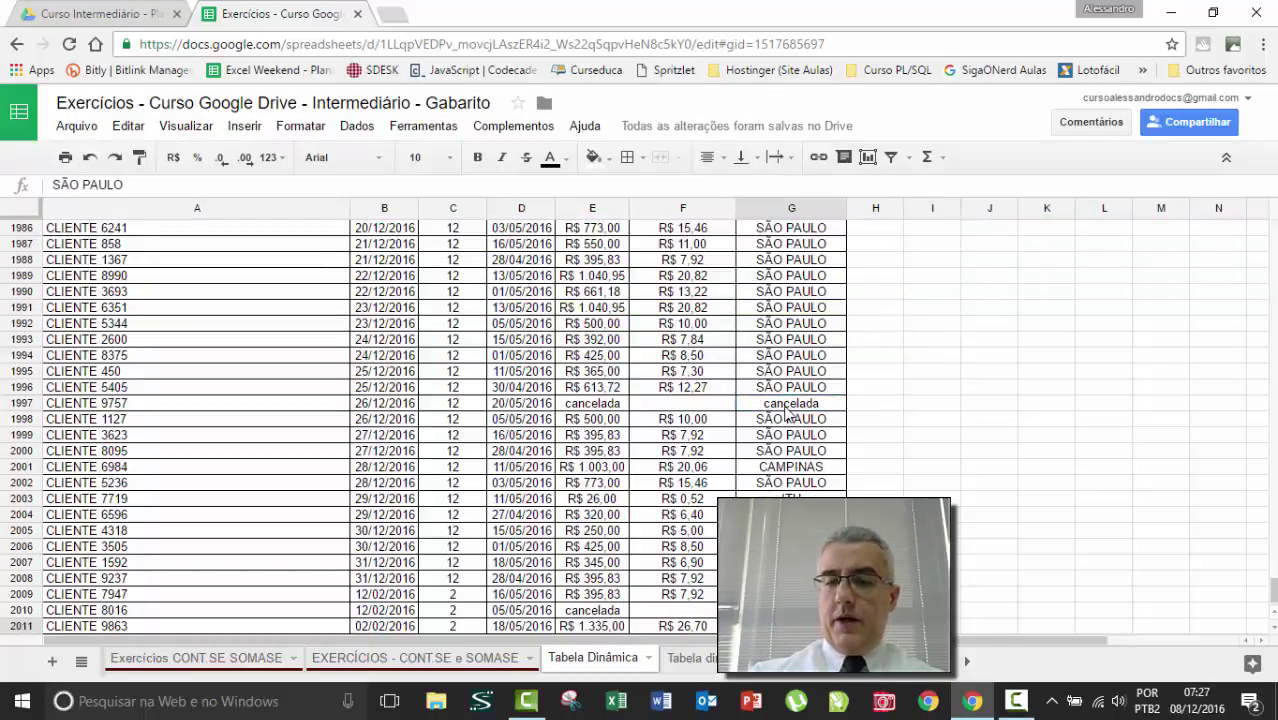
pyautogui.press('Right')
pyautogui.hotkey('ctrl', 'shift', 'Up')
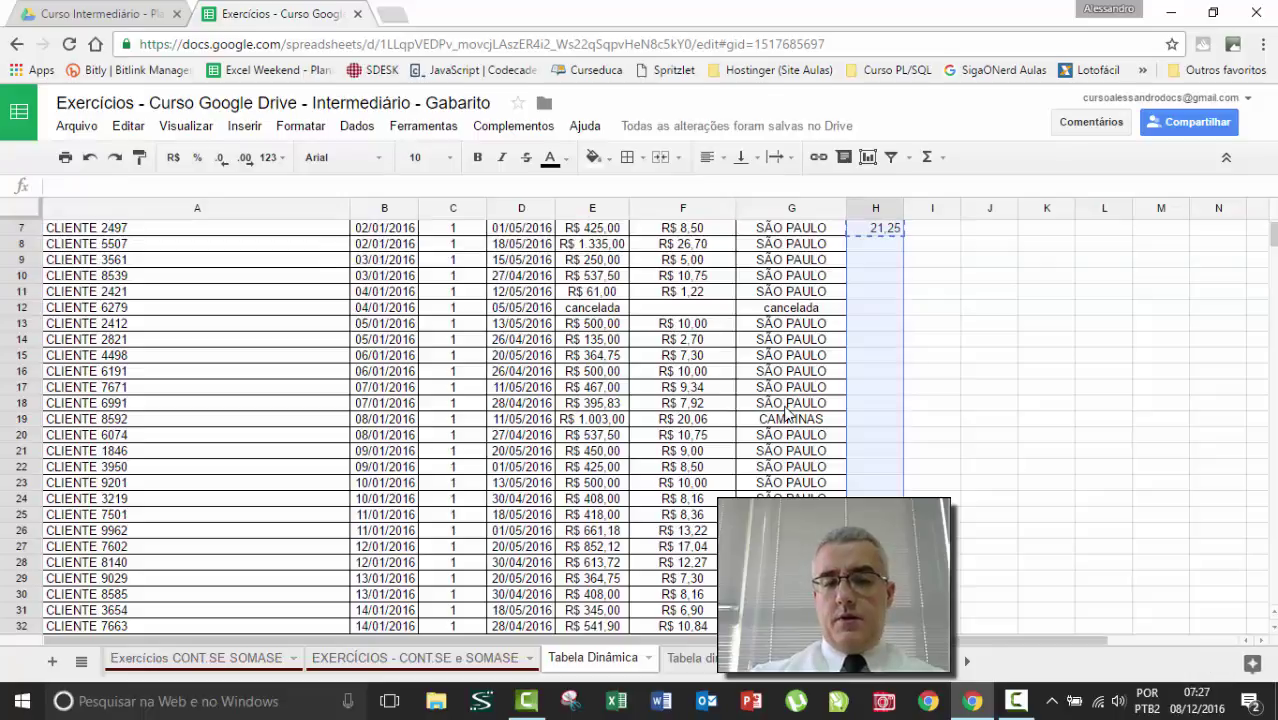
pyautogui.hotkey('ctrl', 'v')
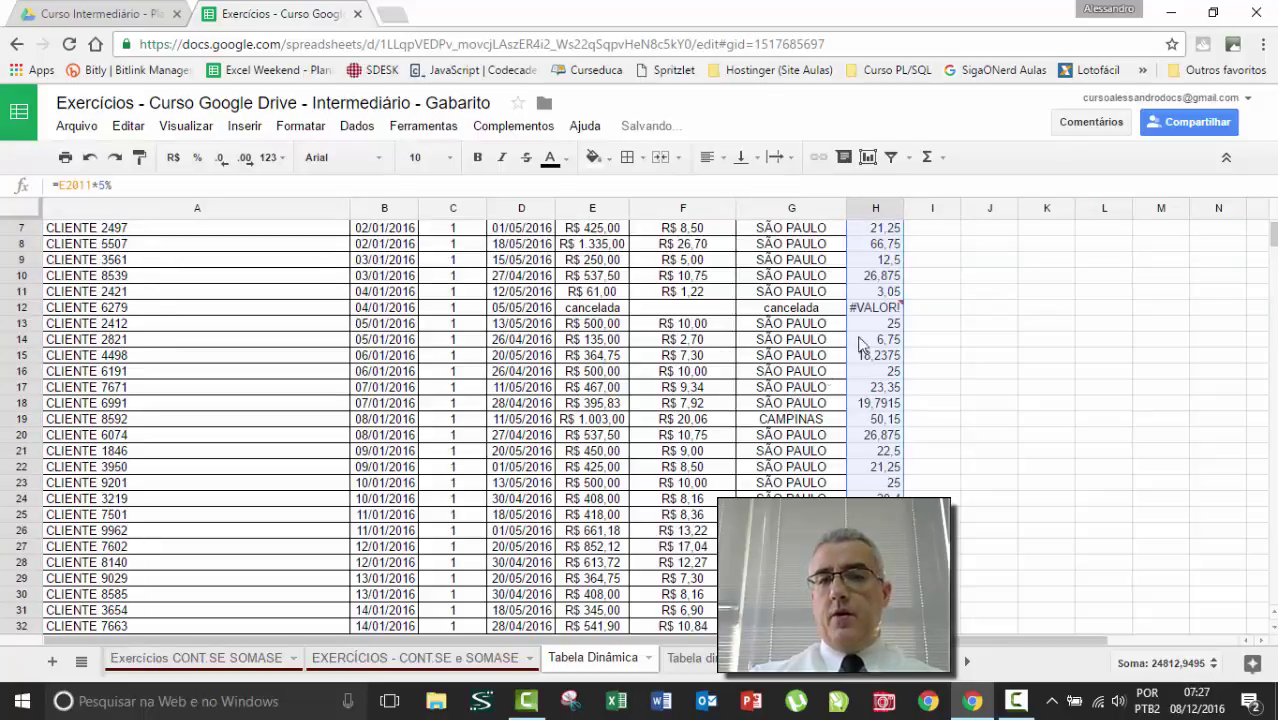
# Check the error in the cancelada row's ISS cell and change the H7 formula to =SEERRO(E7*5%;0).
pyautogui.scroll(2, 860, 330)
pyautogui.scroll(1, 860, 322)
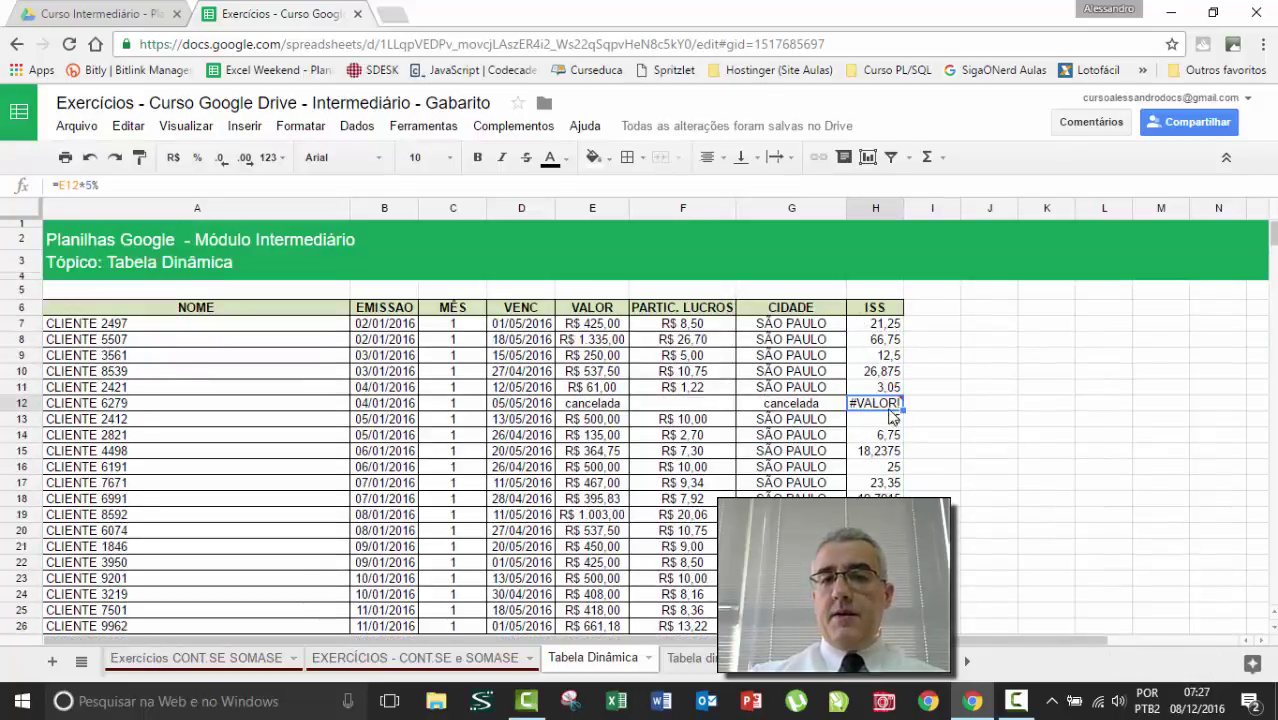
pyautogui.moveTo(862, 408)
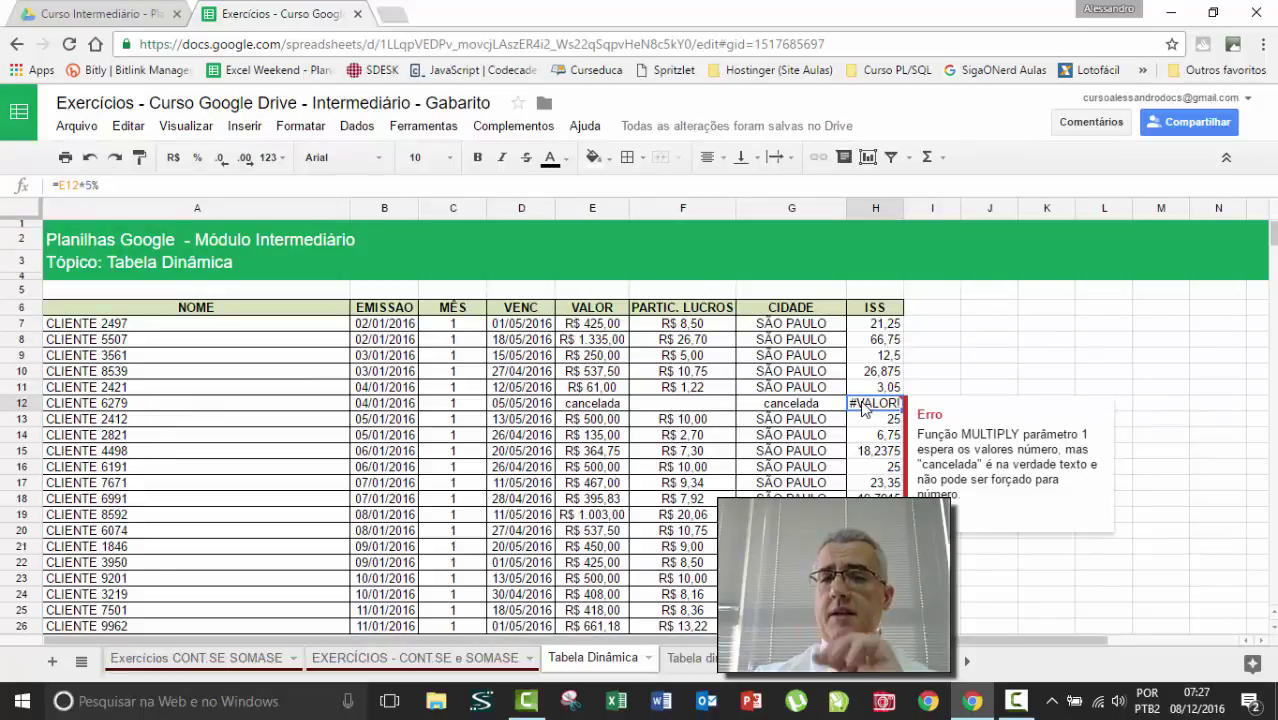
pyautogui.click(886, 374)
pyautogui.click(884, 327)
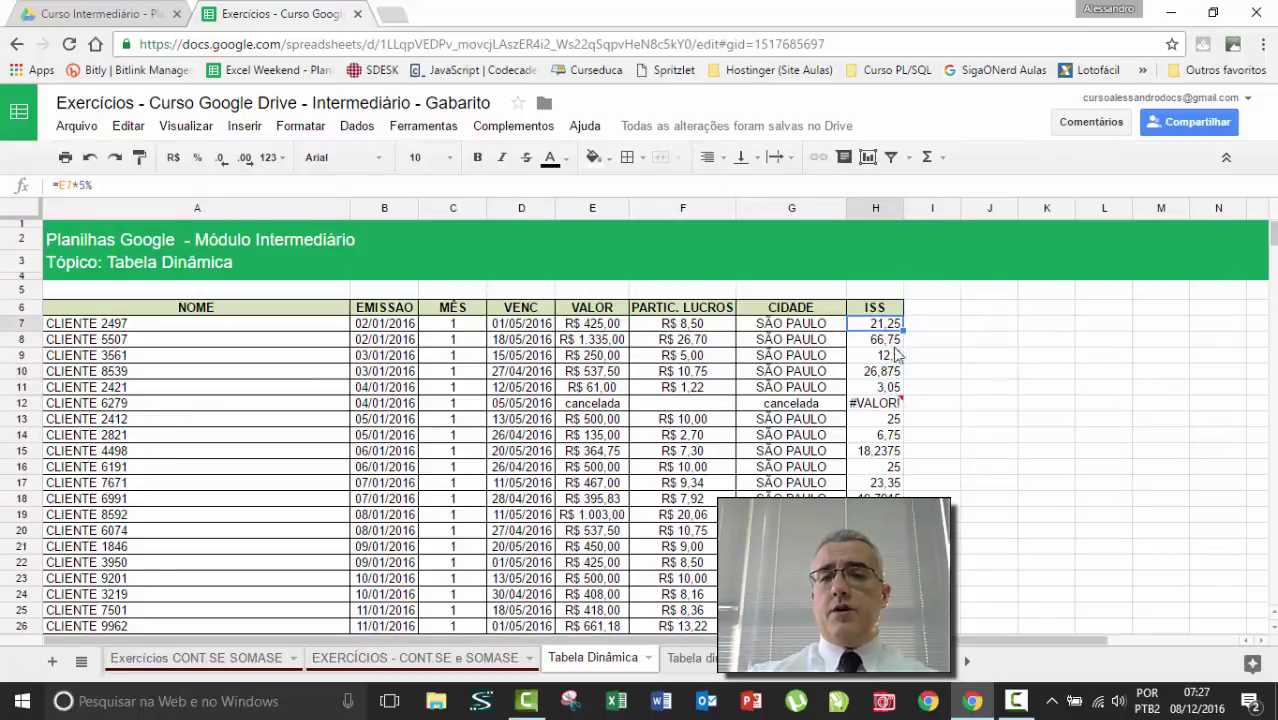
pyautogui.press('F2')
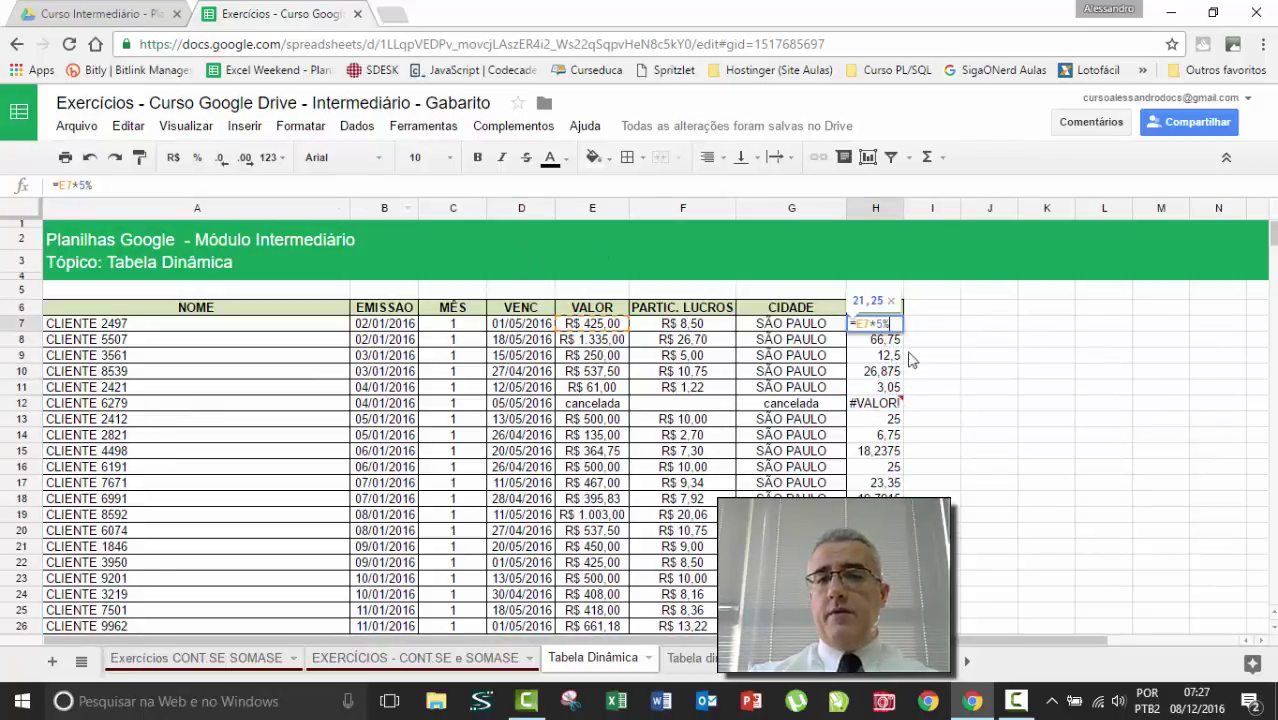
pyautogui.press('Home')
pyautogui.press('Right')
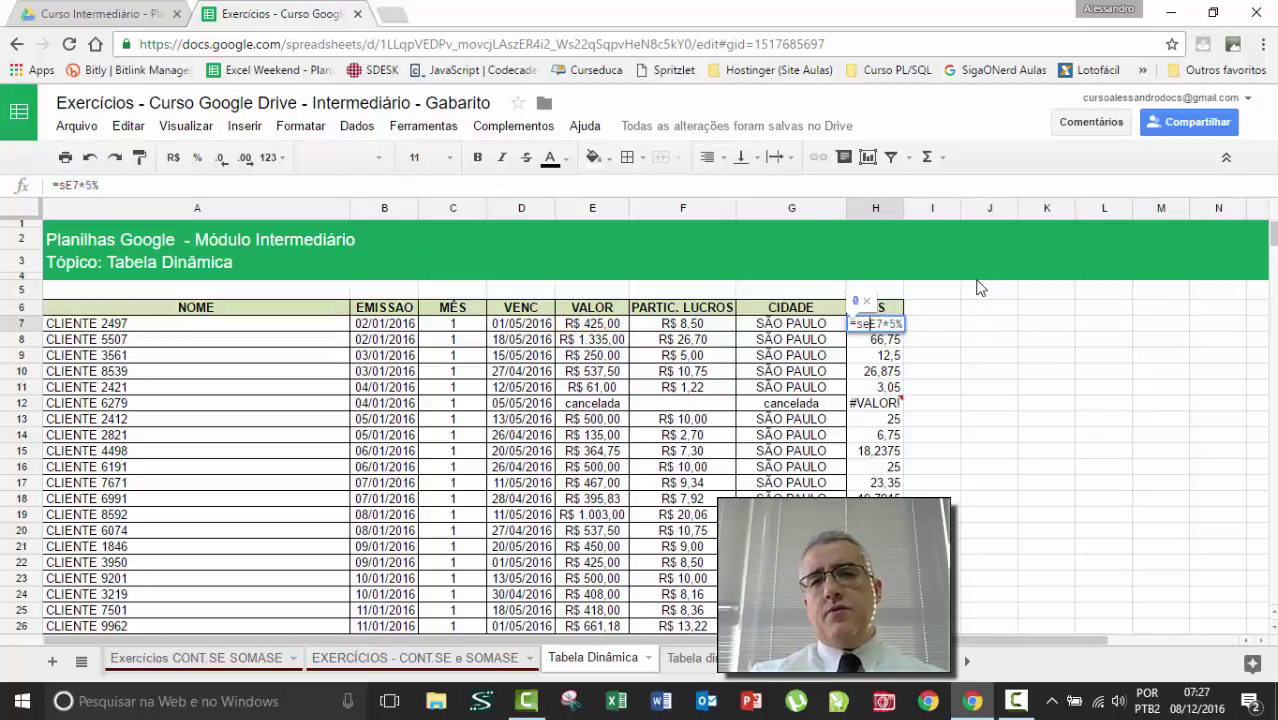
pyautogui.write('seerro(')
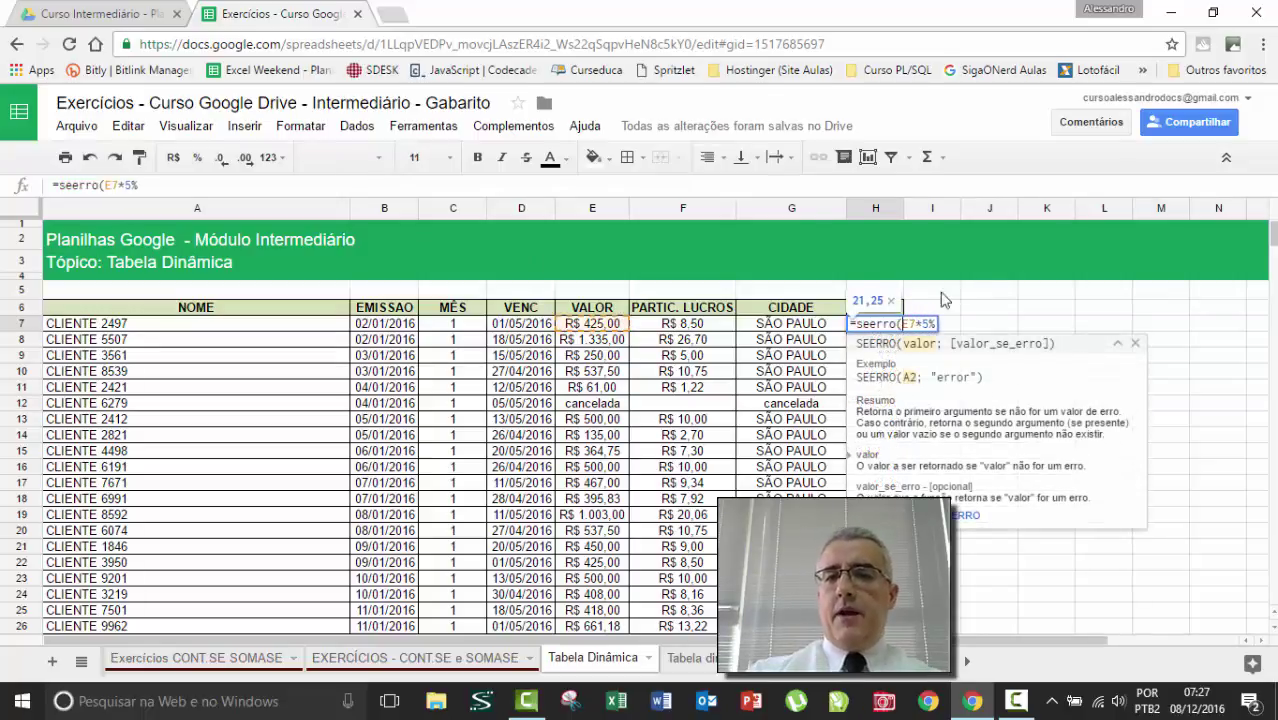
pyautogui.click(193, 186)
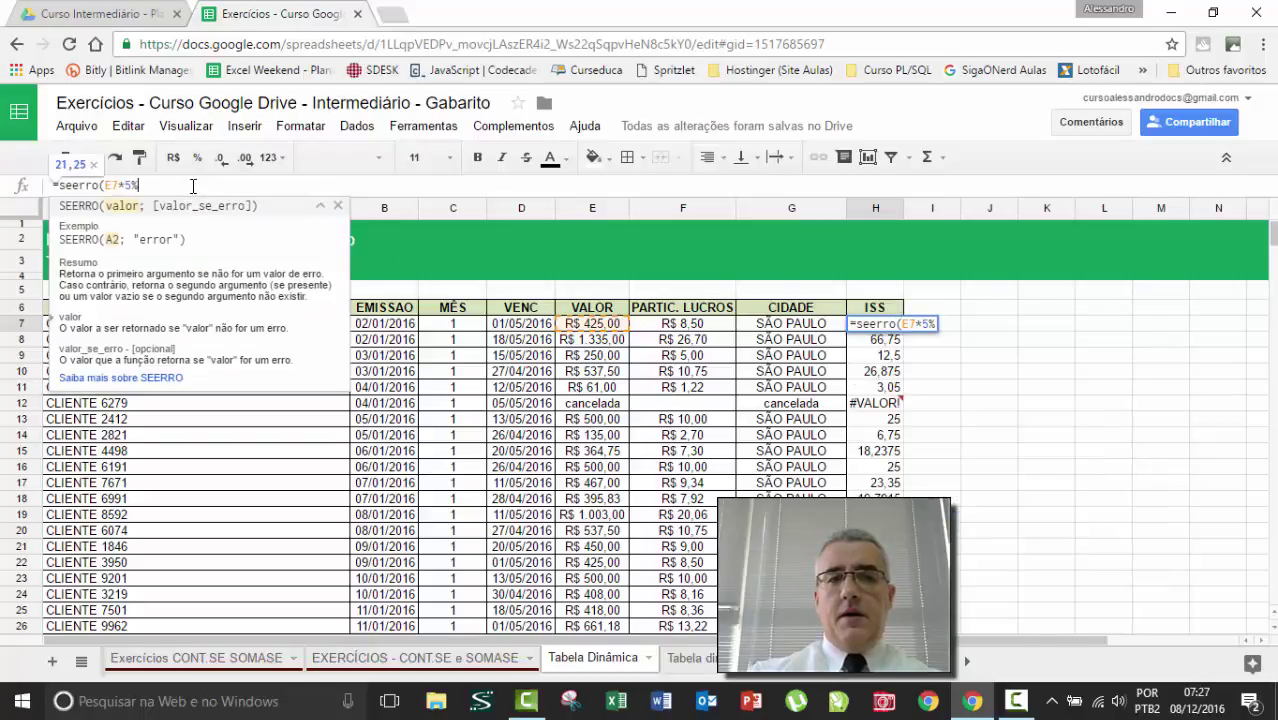
pyautogui.write(';0')
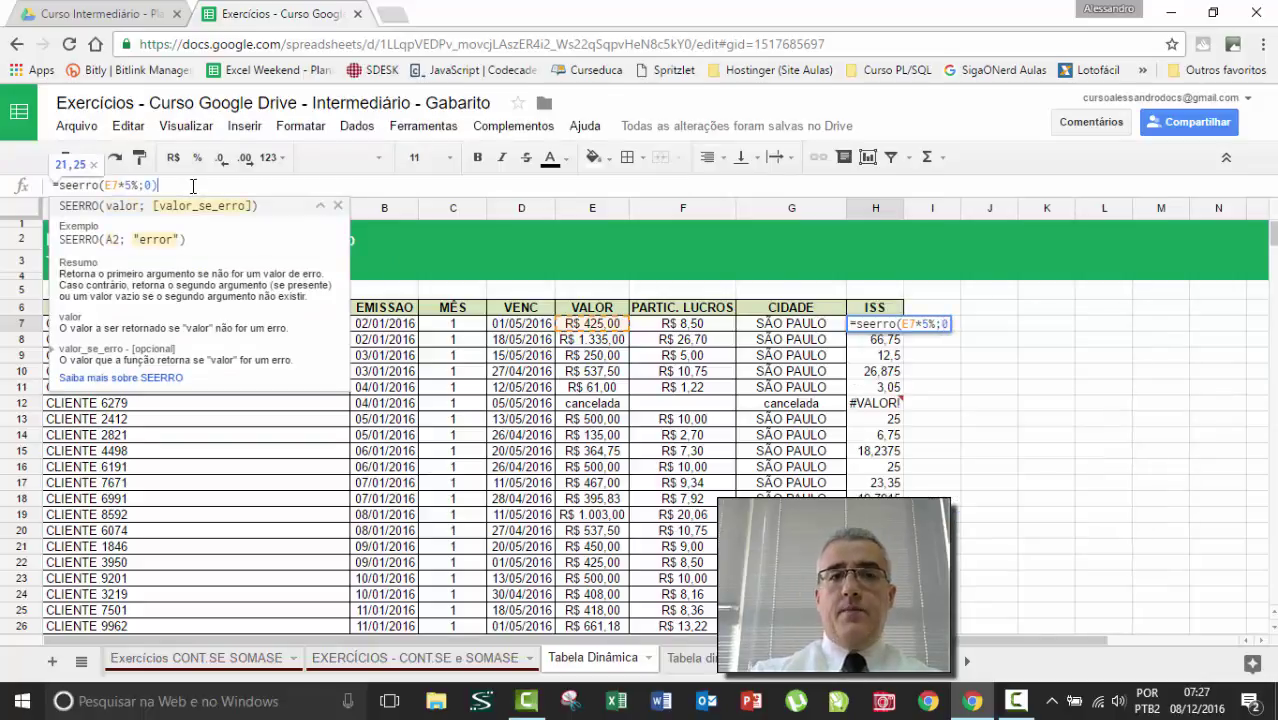
pyautogui.write(')')
pyautogui.press('Return')
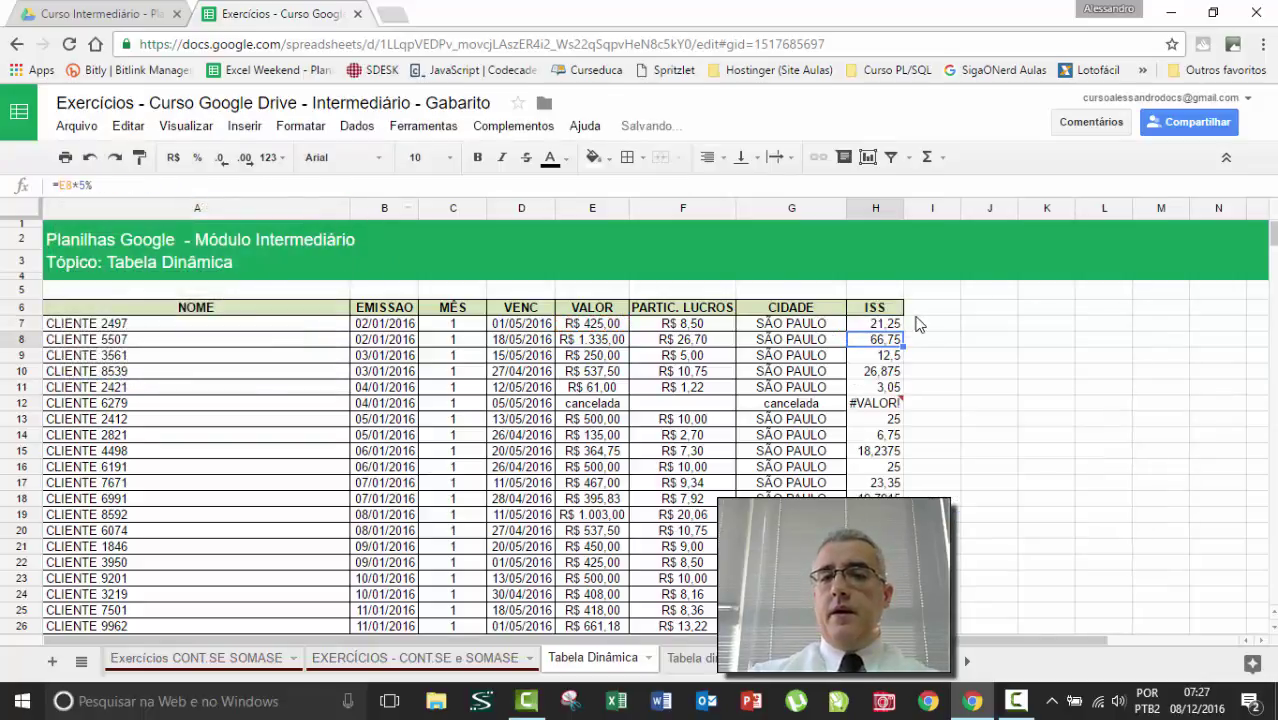
# Copy the SEERRO formula from the first ISS cell down the column to H2011.
pyautogui.click(894, 326)
pyautogui.doubleClick(895, 332)
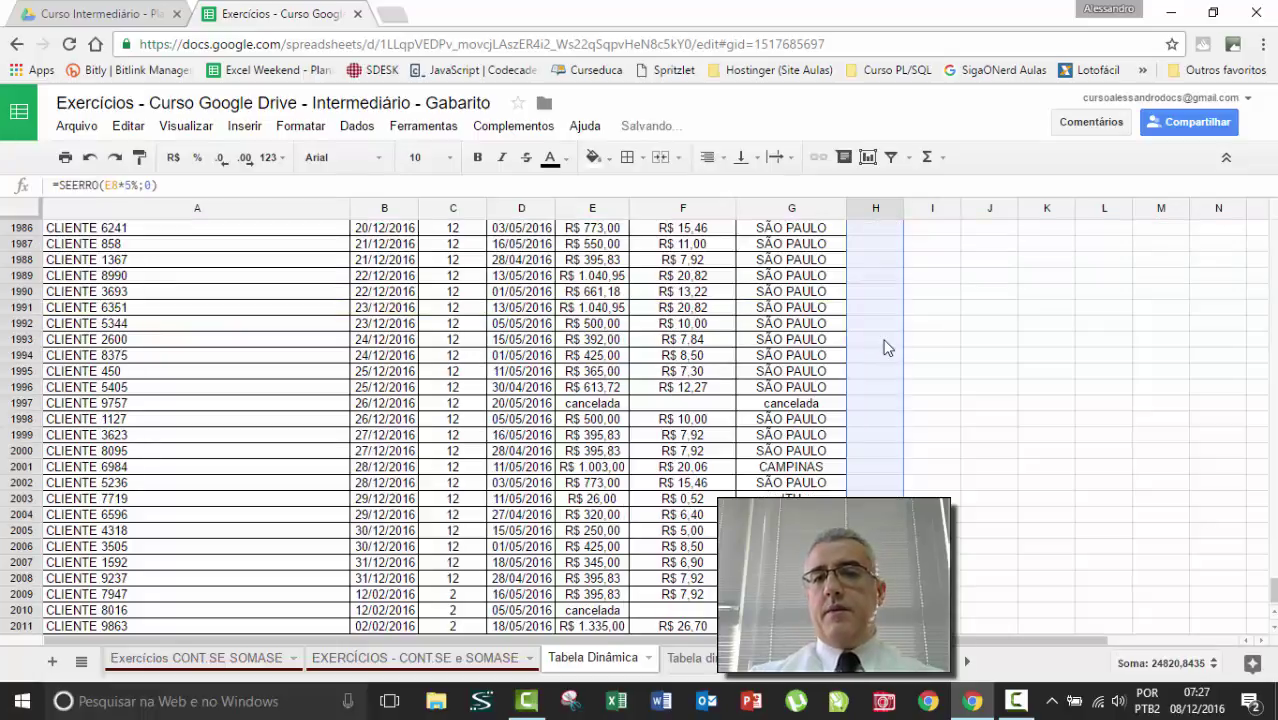
pyautogui.hotkey('ctrl', 'Up')
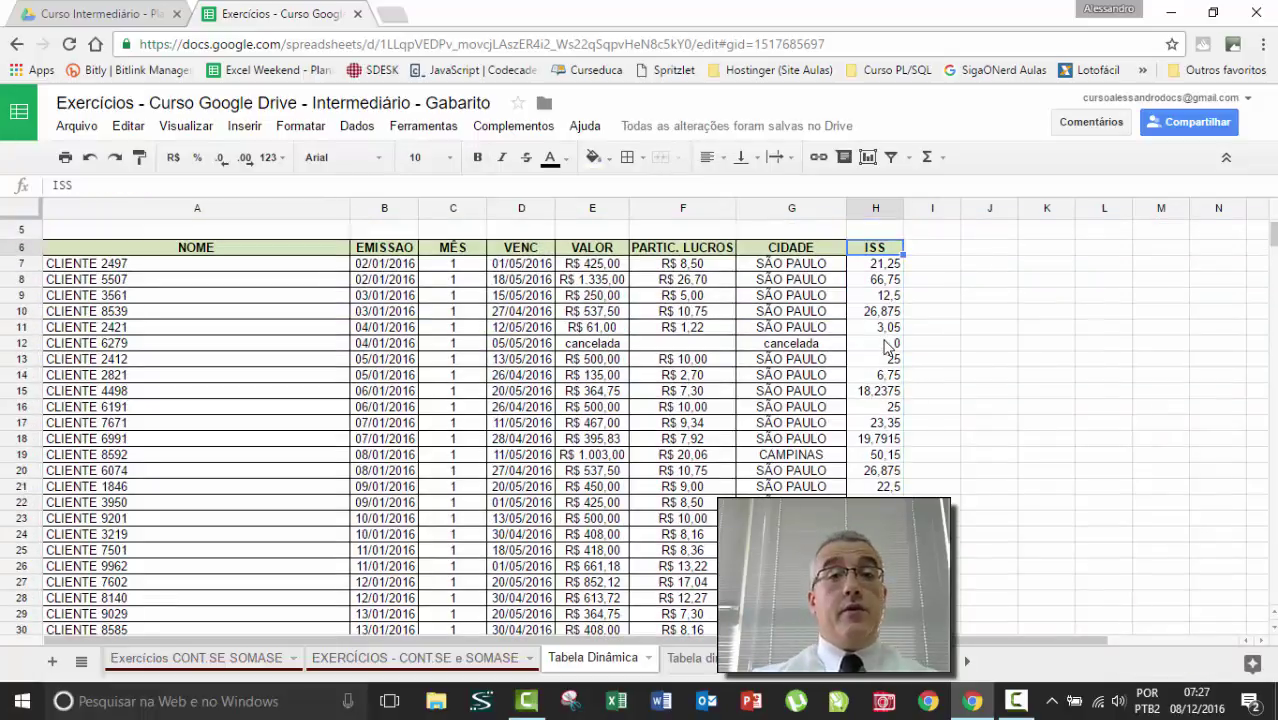
# Apply all borders to the ISS cells from H7 to H2011.
pyautogui.click(866, 266)
pyautogui.click(803, 266)
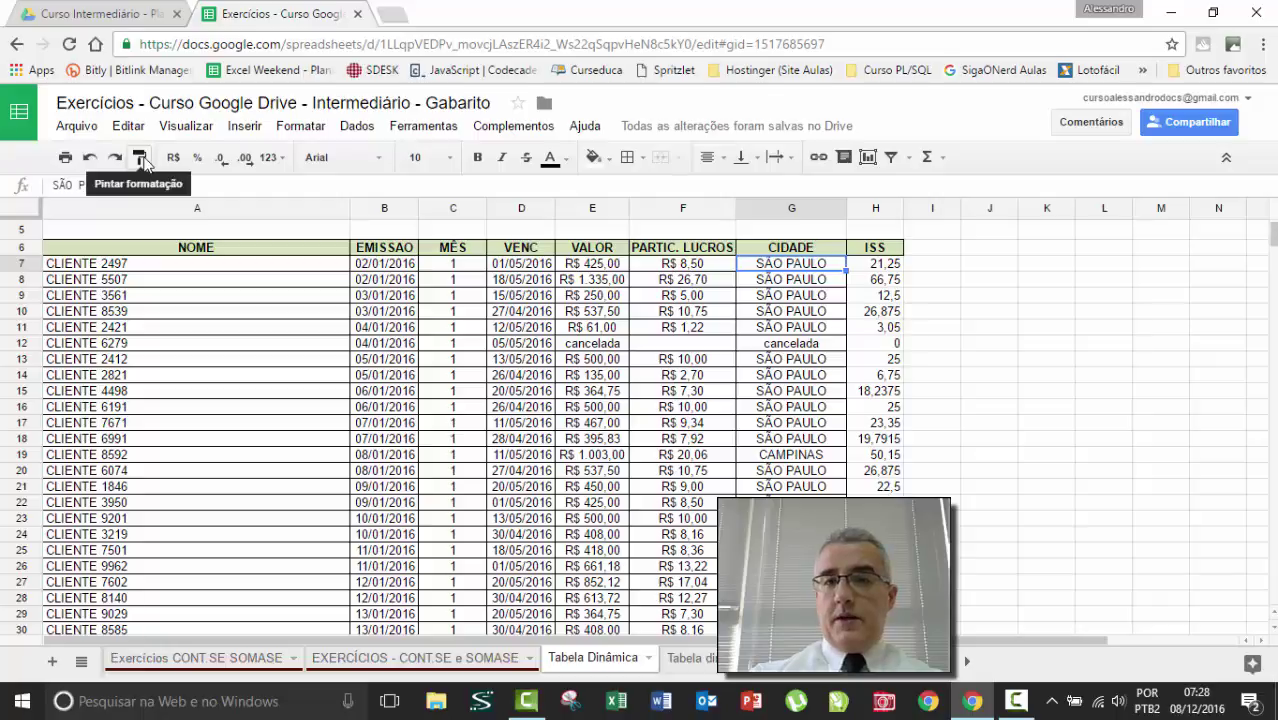
pyautogui.click(873, 267)
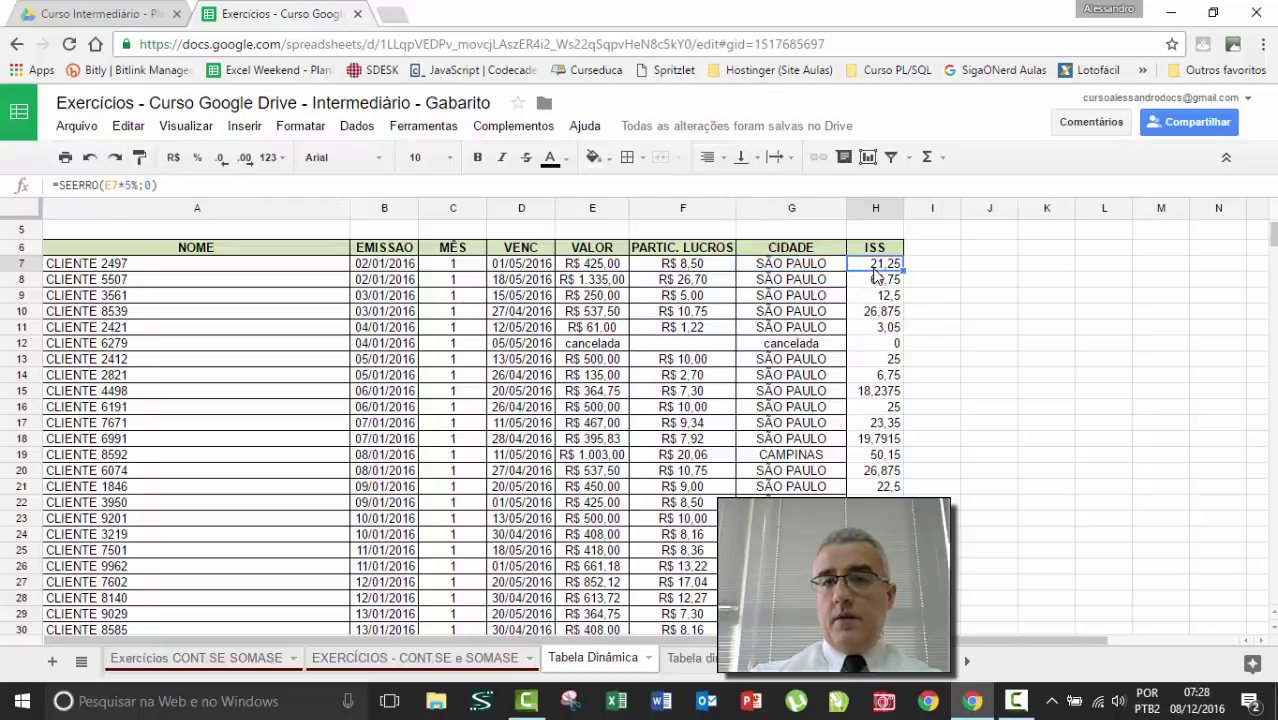
pyautogui.hotkey('ctrl', 'shift', 'Down')
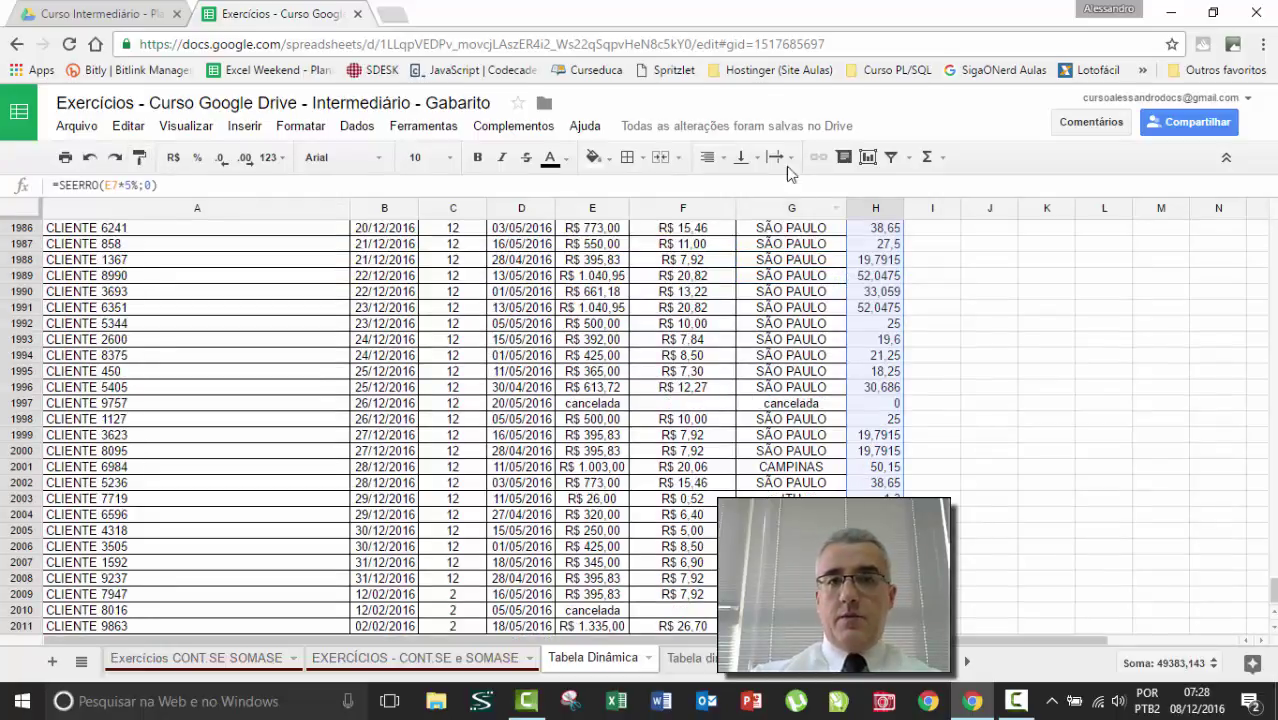
pyautogui.click(629, 157)
pyautogui.click(666, 194)
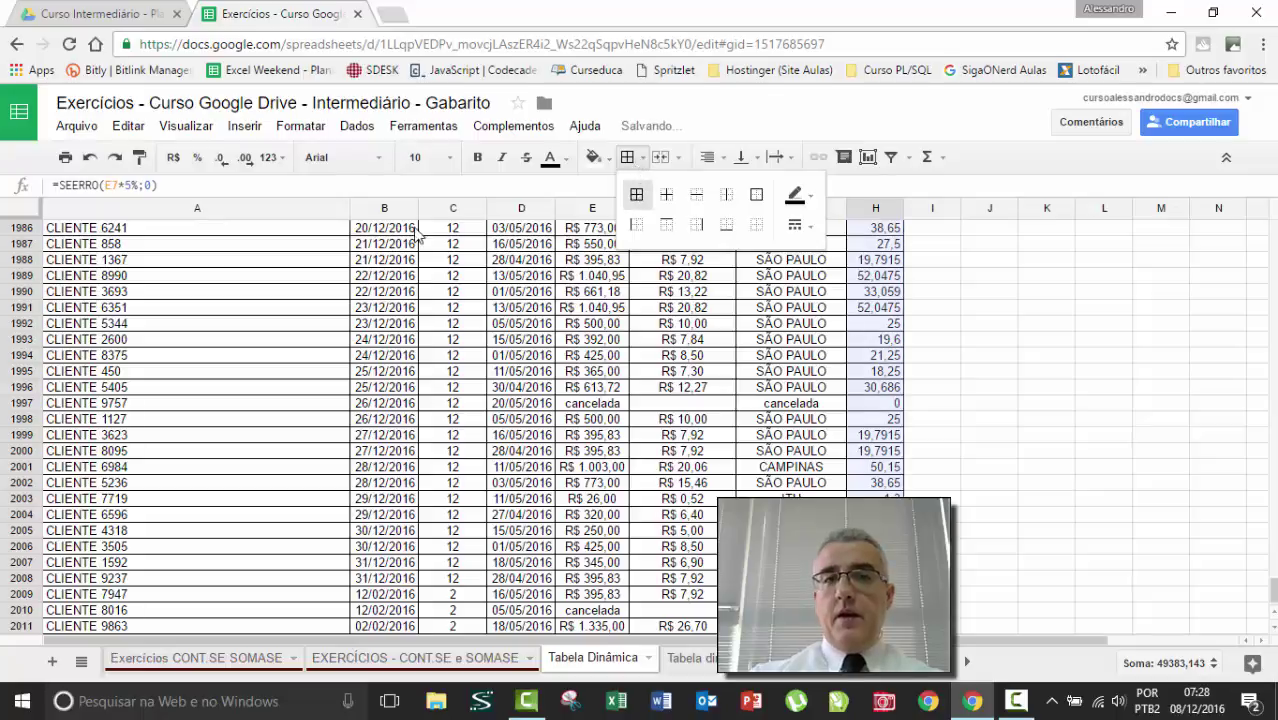
# Format the ISS values in H7:H2011 as Número and return to the start of the sheet.
pyautogui.click(270, 157)
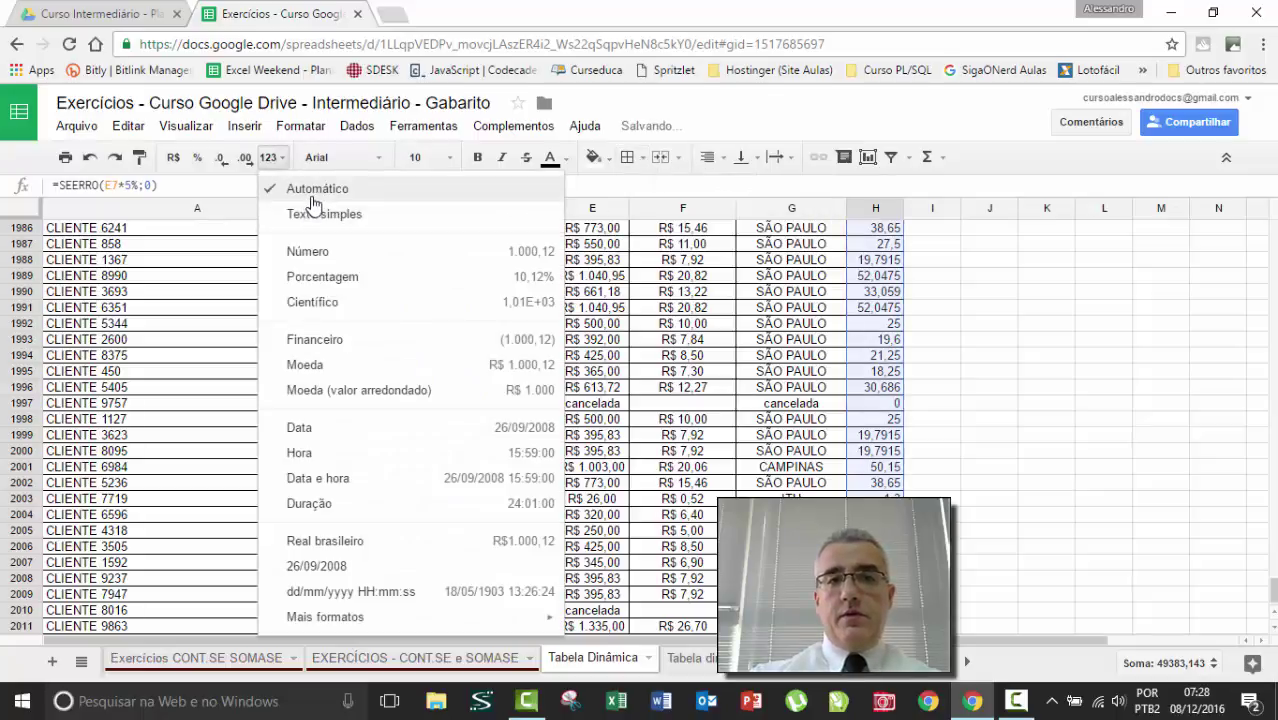
pyautogui.click(330, 251)
pyautogui.click(899, 308)
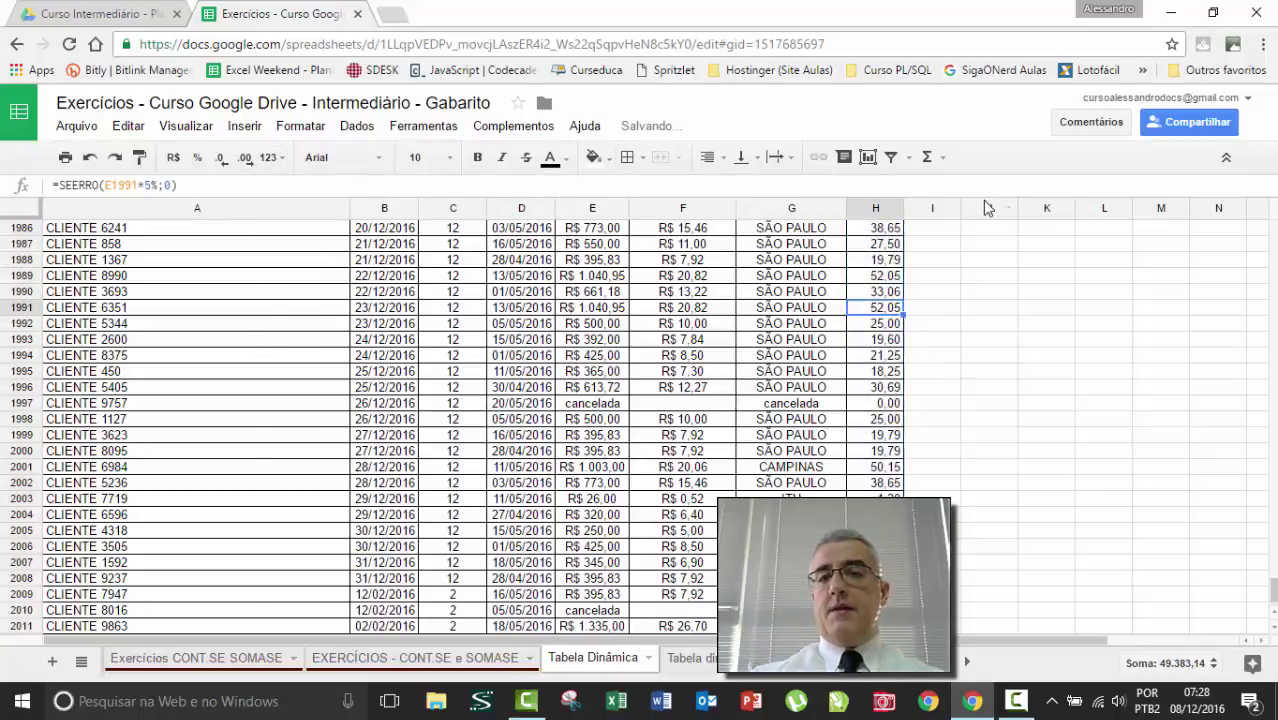
pyautogui.hotkey('ctrl', 'Up')
pyautogui.hotkey('ctrl', 'Up')
pyautogui.press('Down')
pyautogui.press('Down')
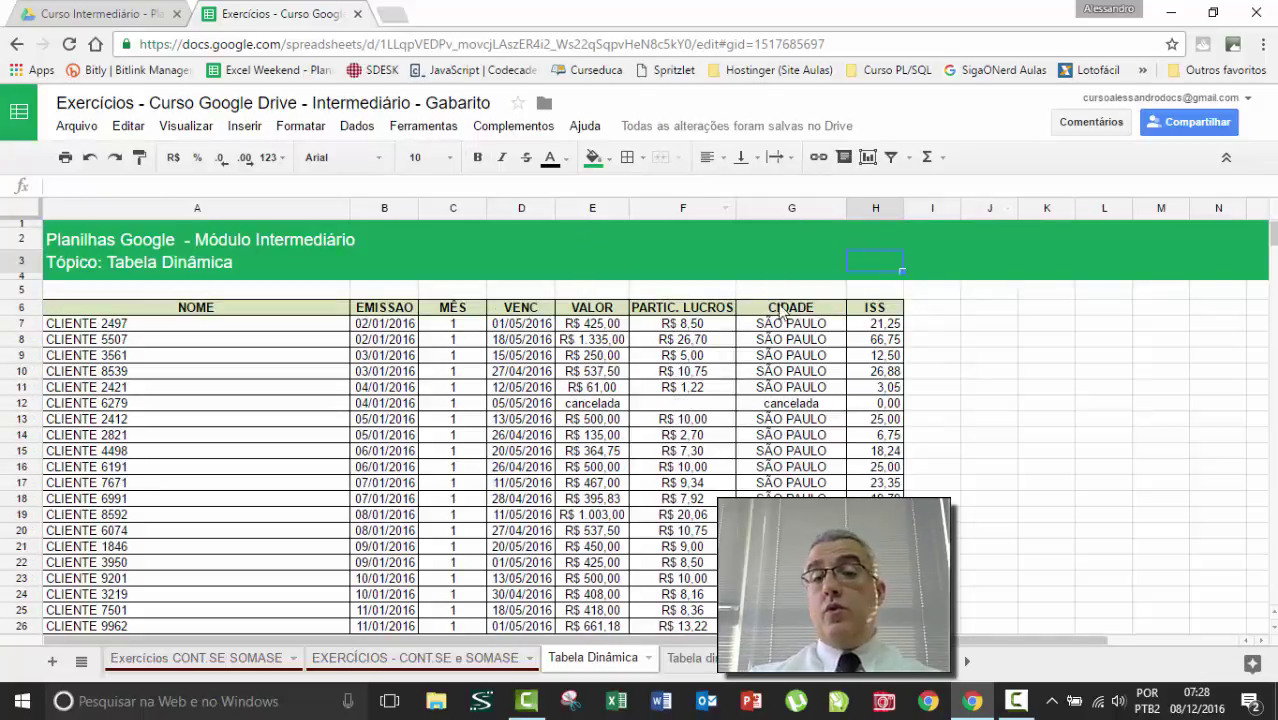
# Check which column fields the pivot table offers and compare them with the headers of the source data.
pyautogui.click(797, 324)
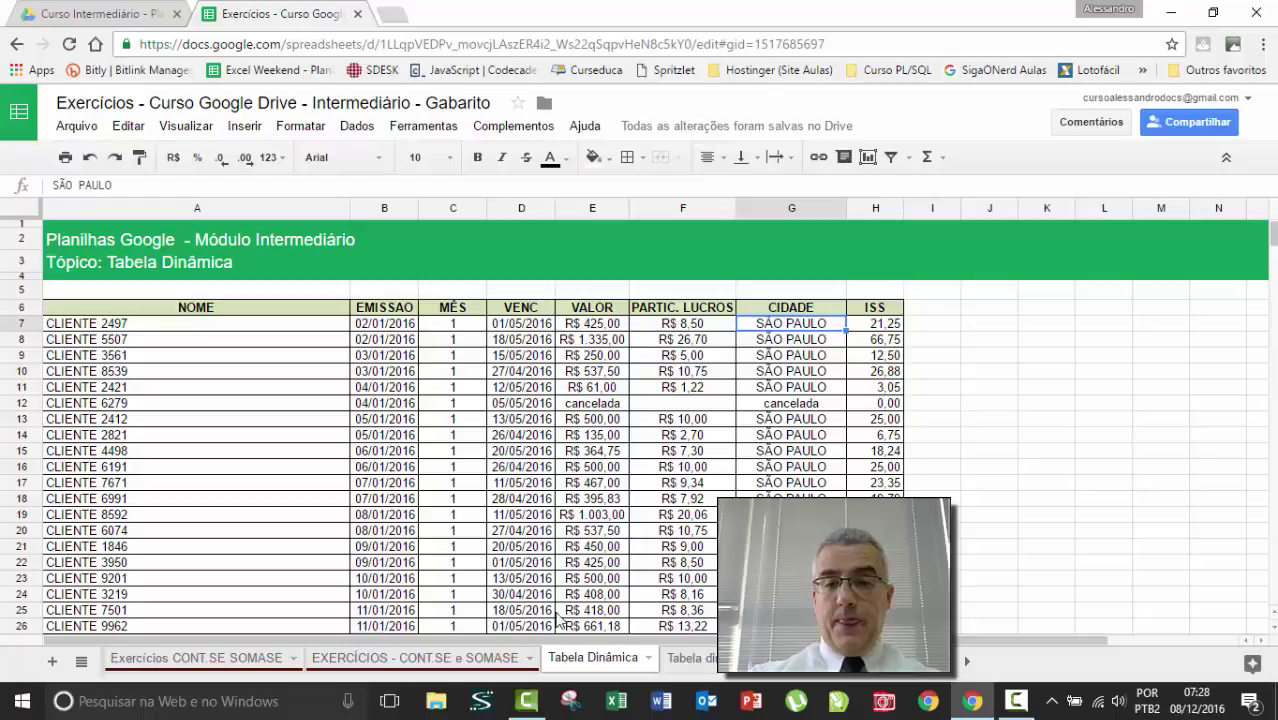
pyautogui.click(700, 659)
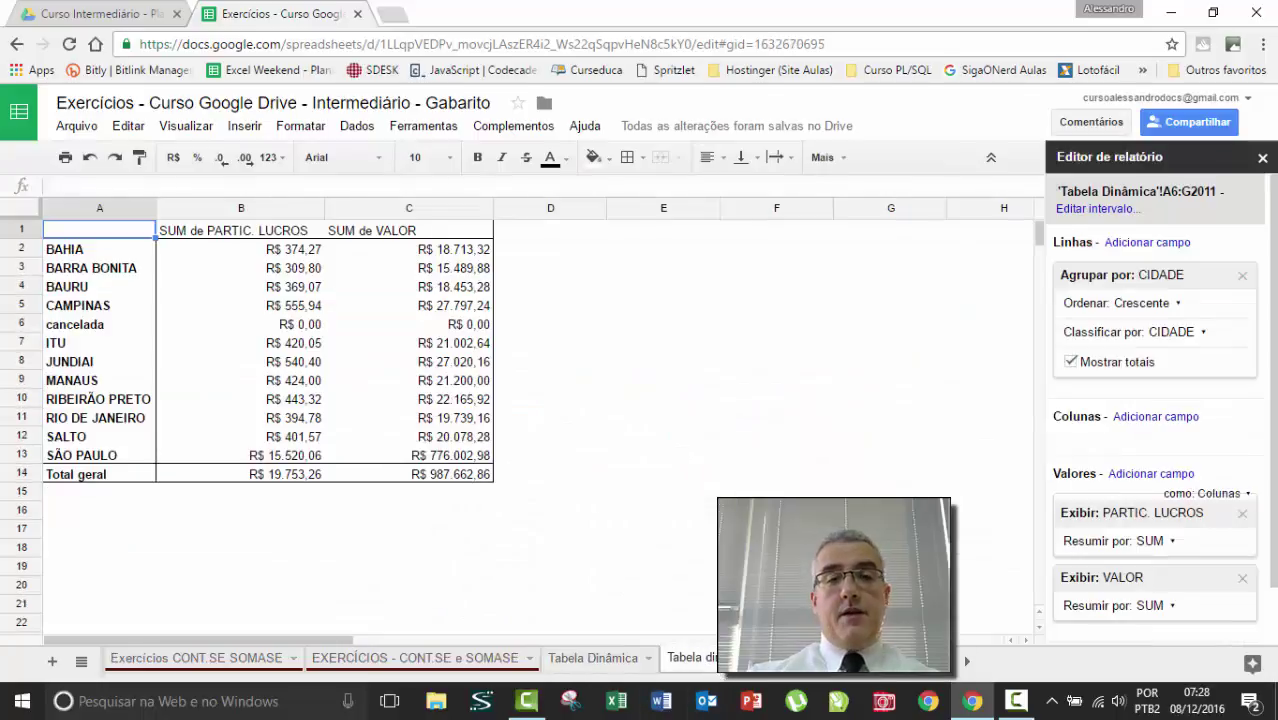
pyautogui.click(357, 342)
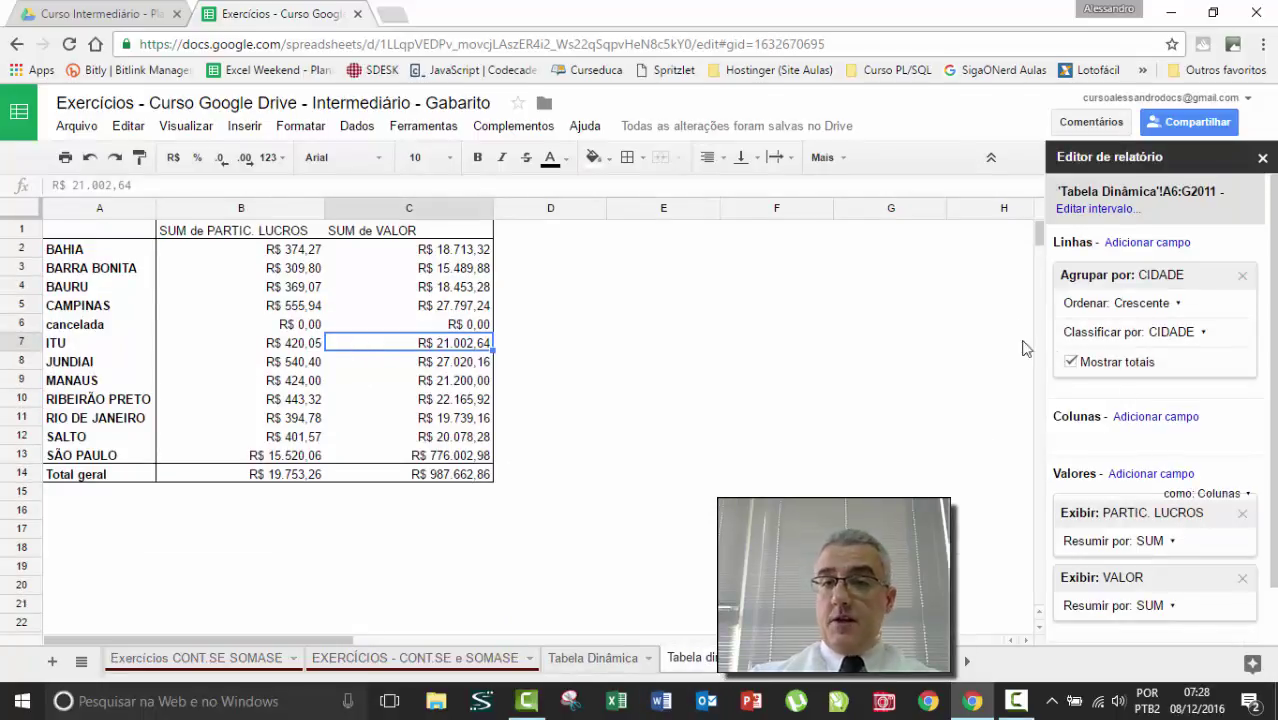
pyautogui.click(1150, 419)
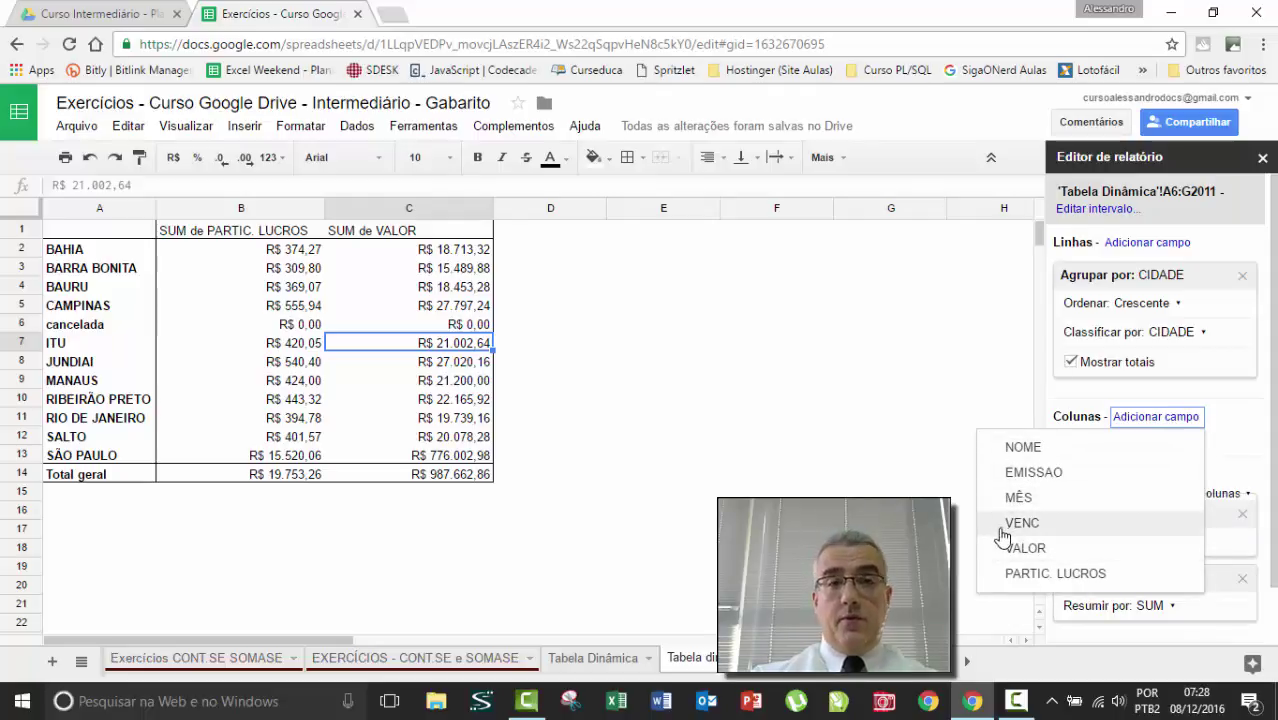
pyautogui.press('Escape')
pyautogui.hscroll(1, 614, 652)
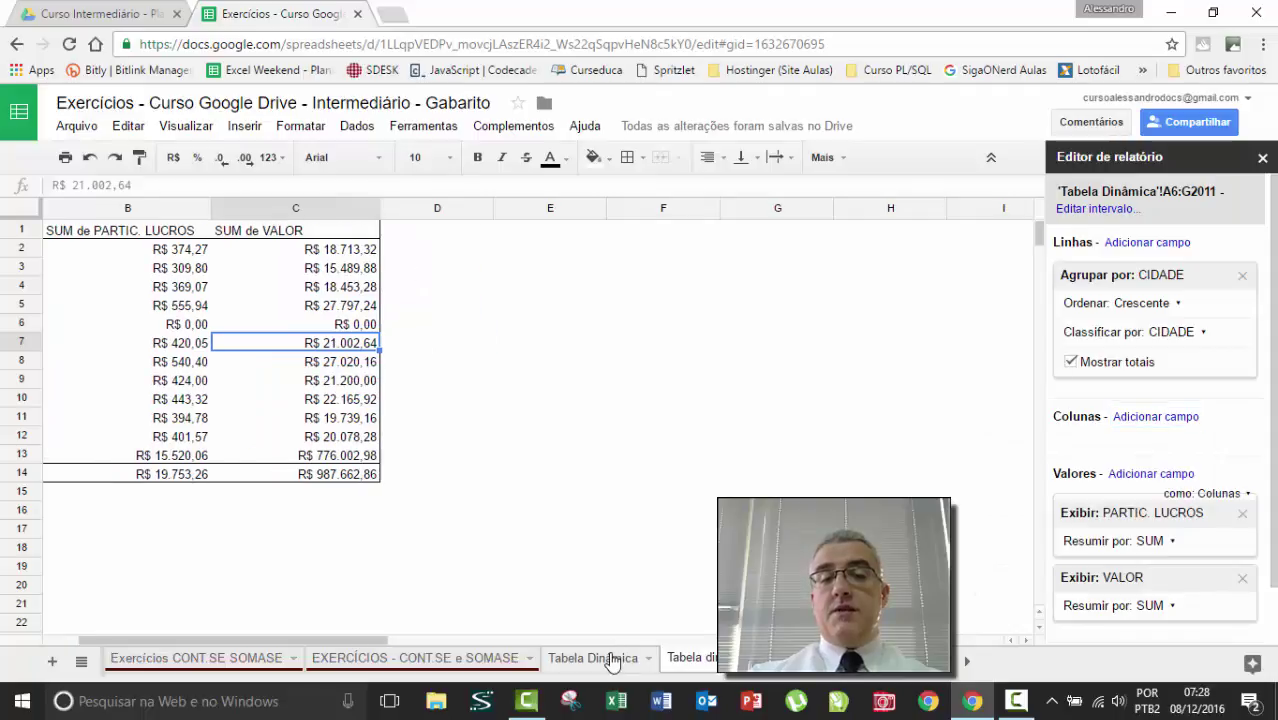
pyautogui.click(610, 658)
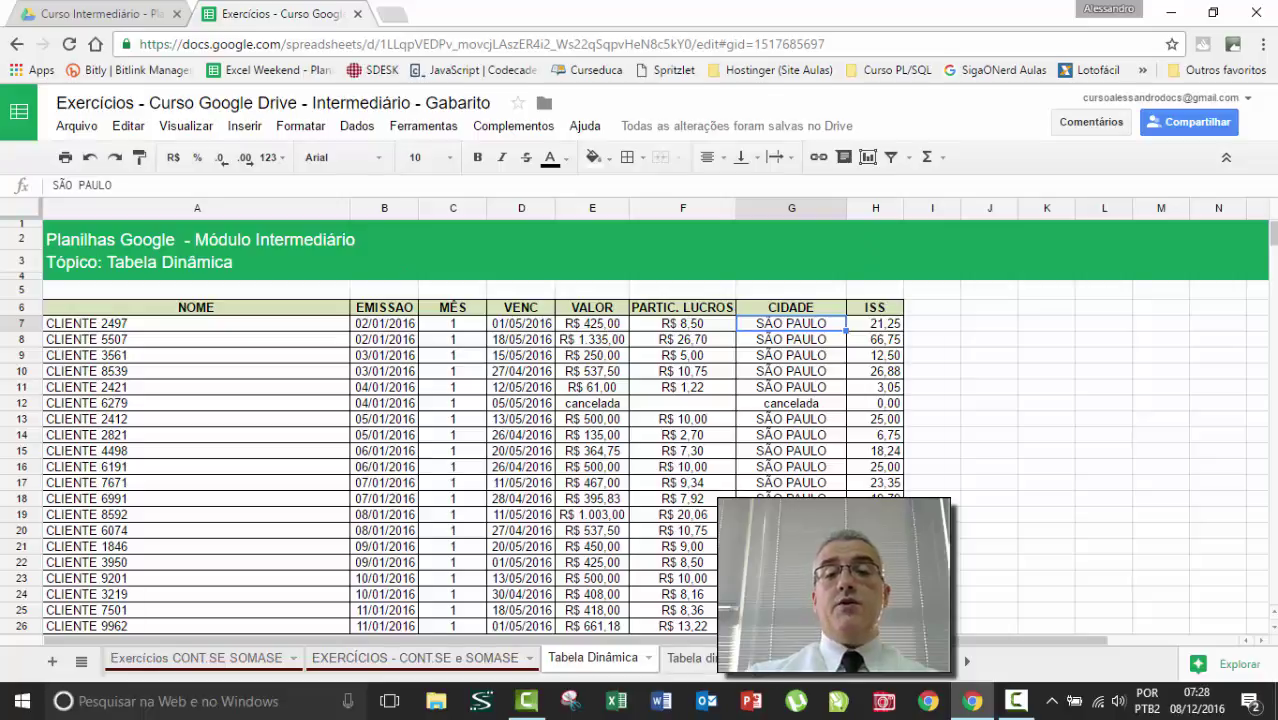
# Extend the pivot table's source range to 'Tabela Dinâmica'!A6:H2011.
pyautogui.click(709, 663)
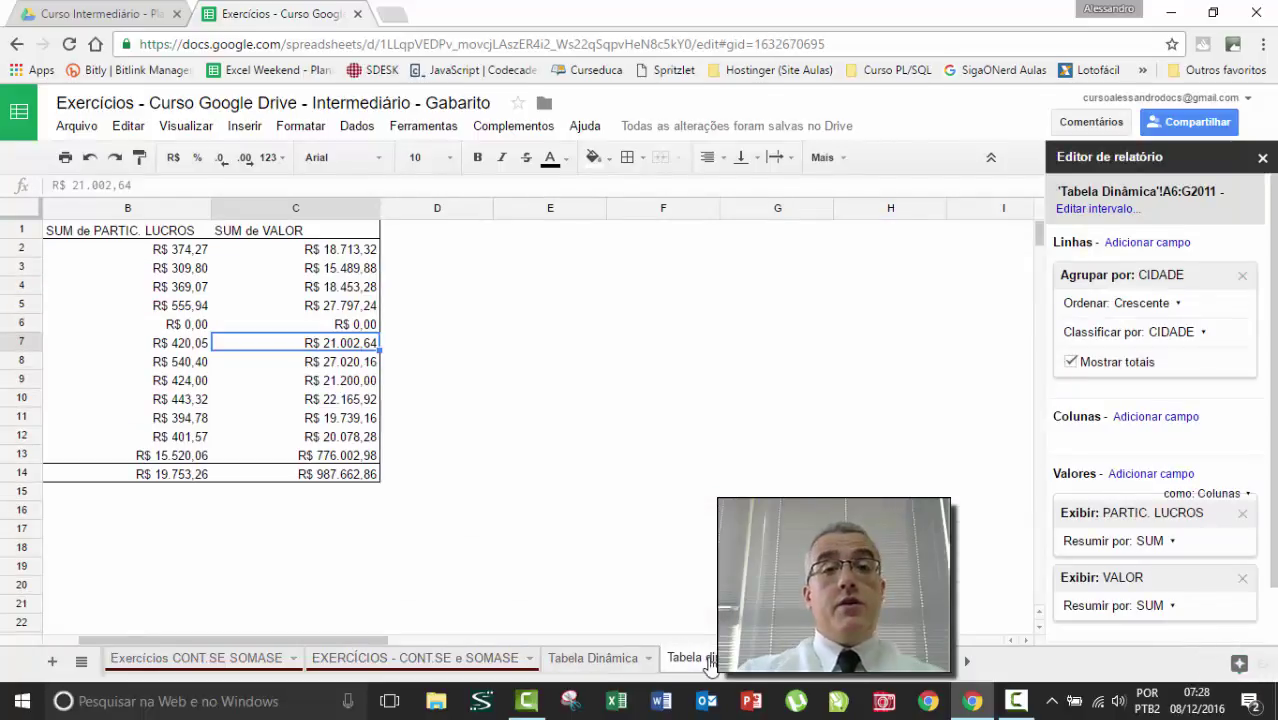
pyautogui.click(1100, 209)
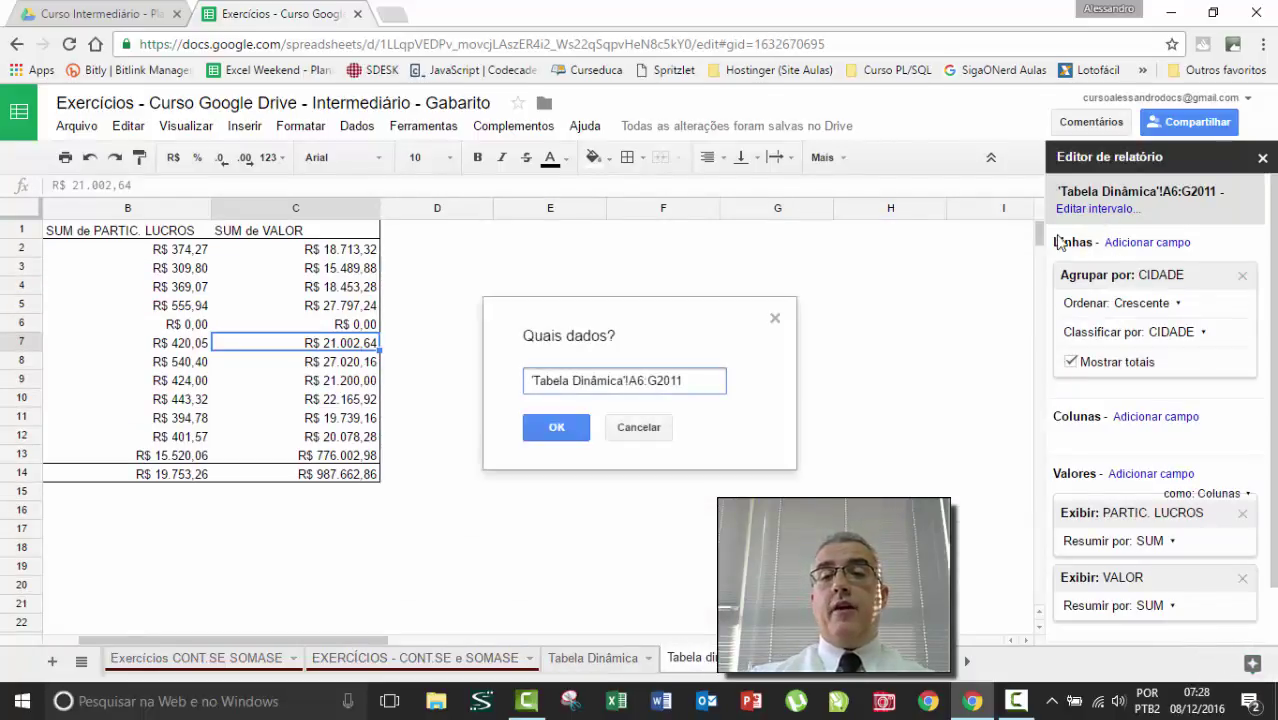
pyautogui.click(653, 382)
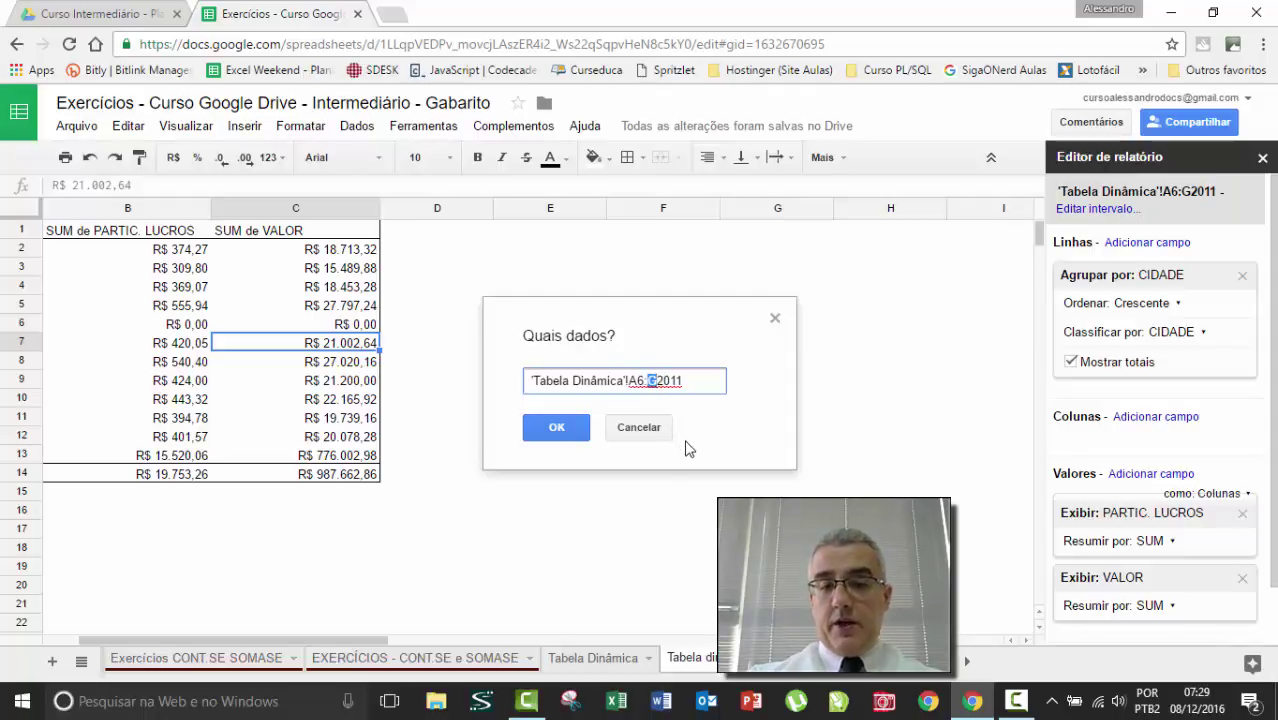
pyautogui.write('H')
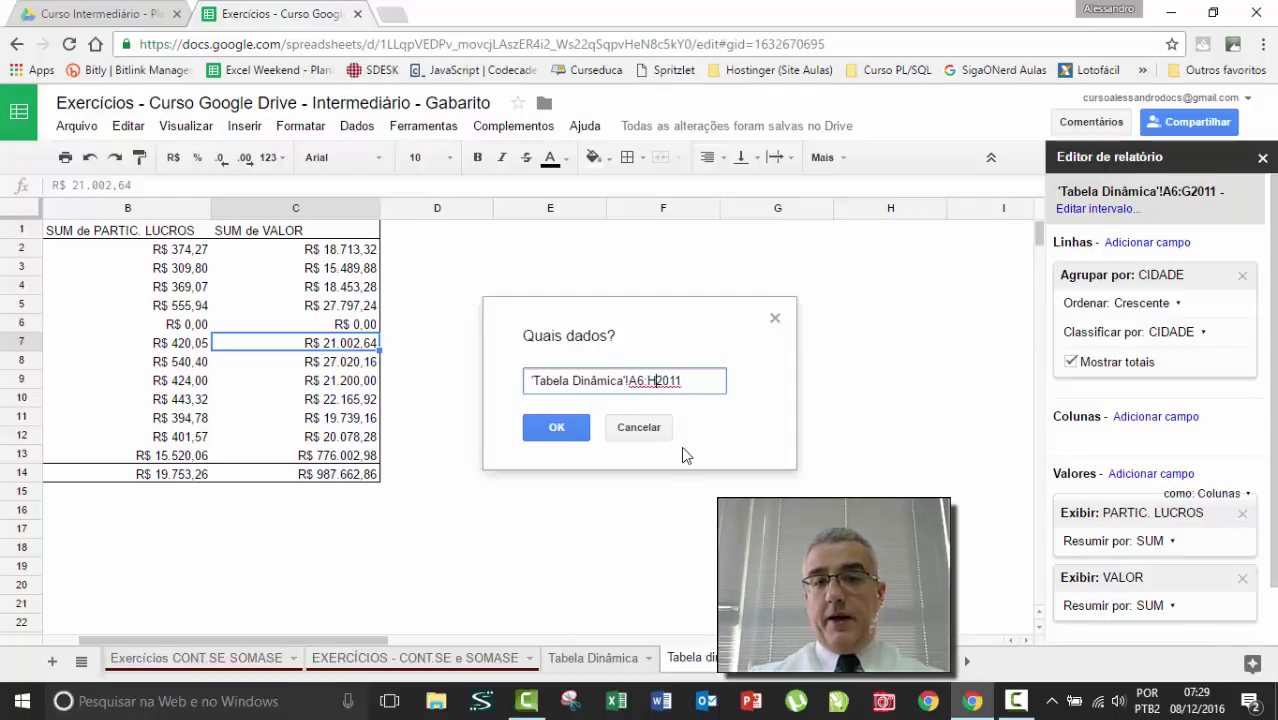
pyautogui.click(573, 430)
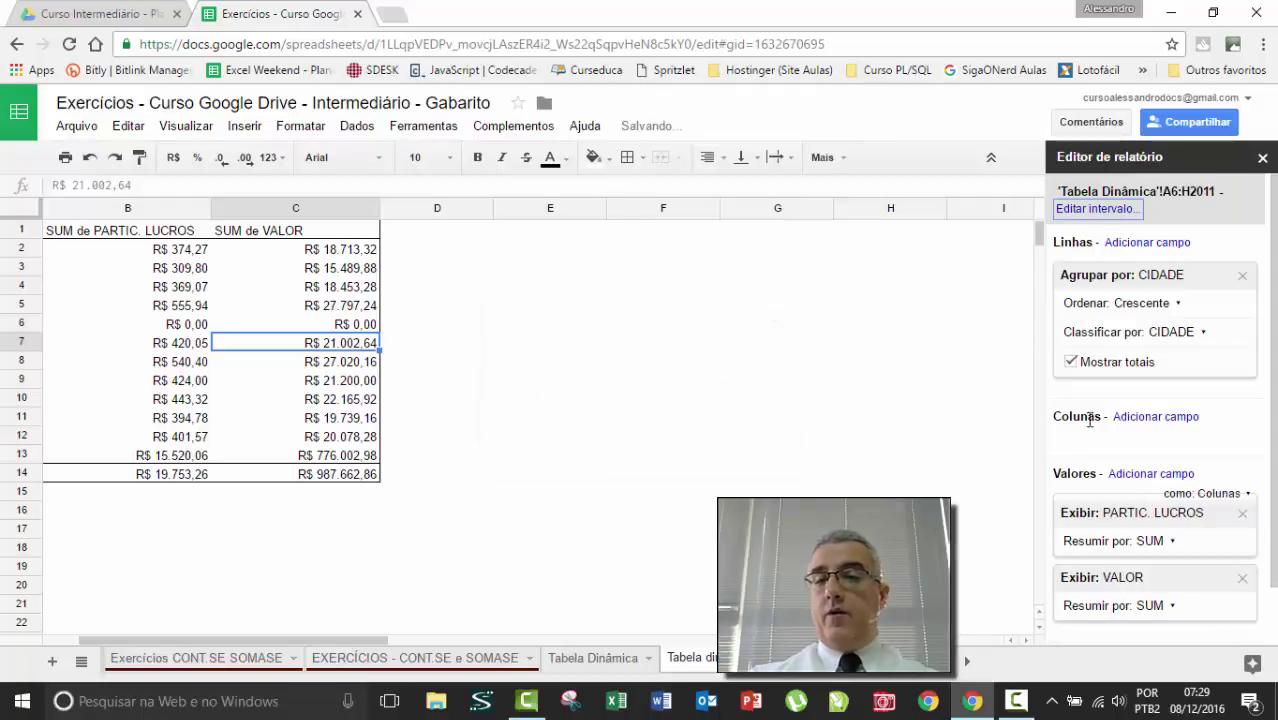
# Add ISS as a value field of the pivot table and review the resulting table.
pyautogui.click(1132, 418)
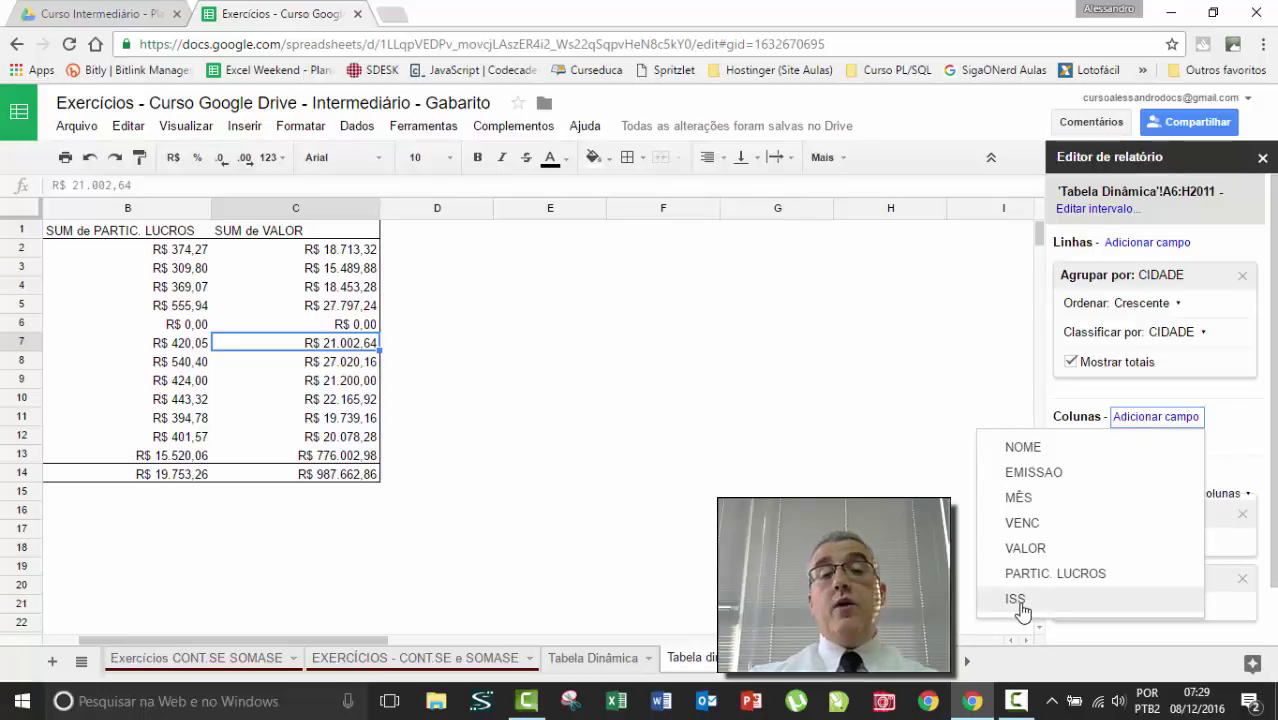
pyautogui.scroll(-1, 956, 449)
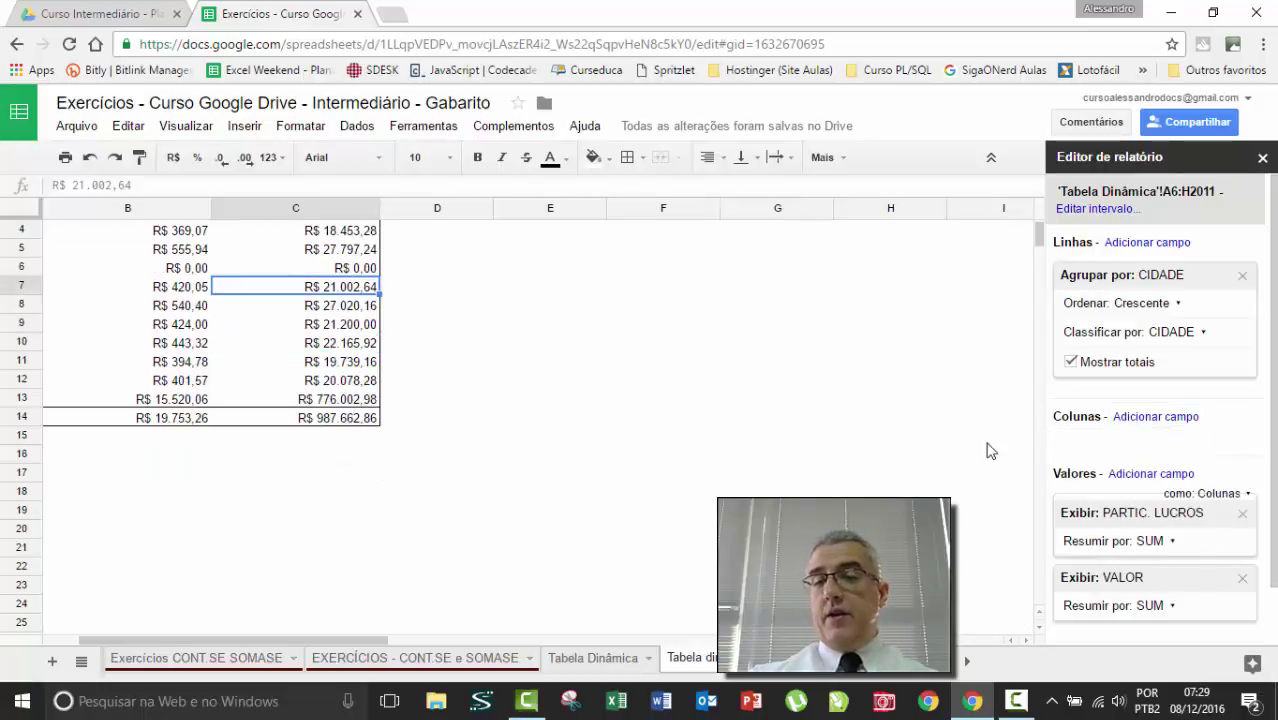
pyautogui.click(1140, 478)
pyautogui.click(1010, 406)
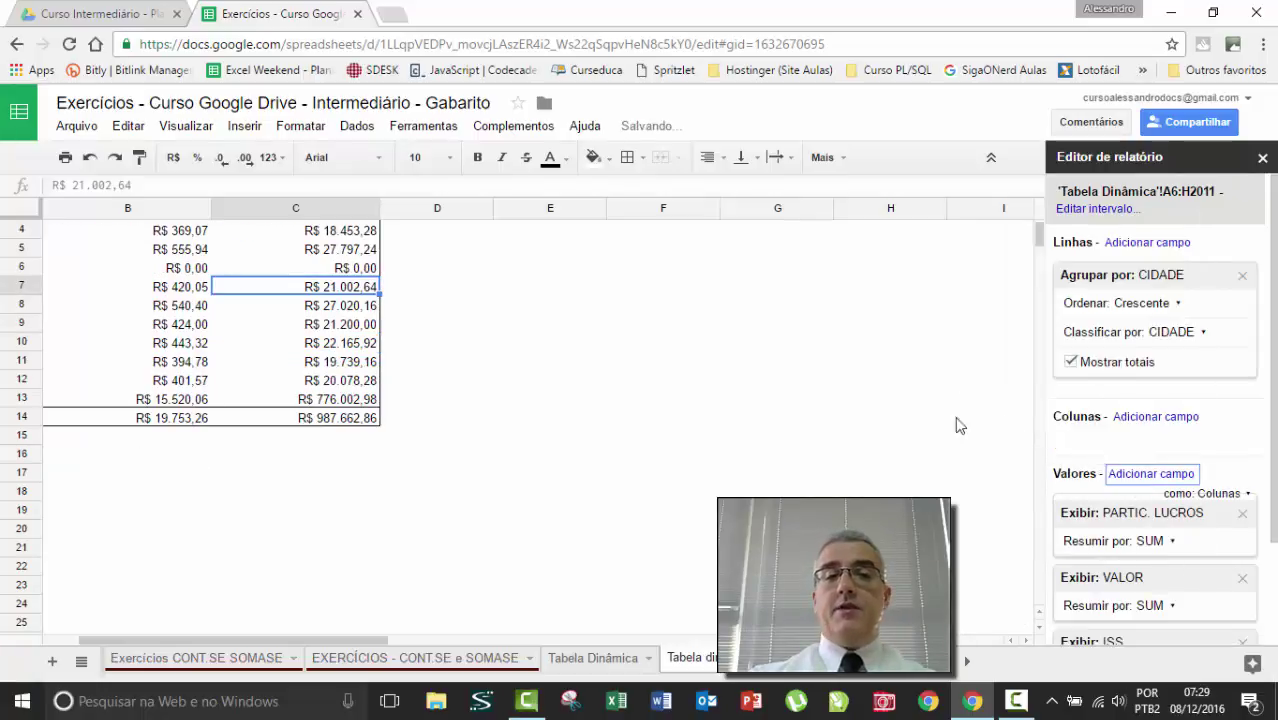
pyautogui.scroll(1, 658, 429)
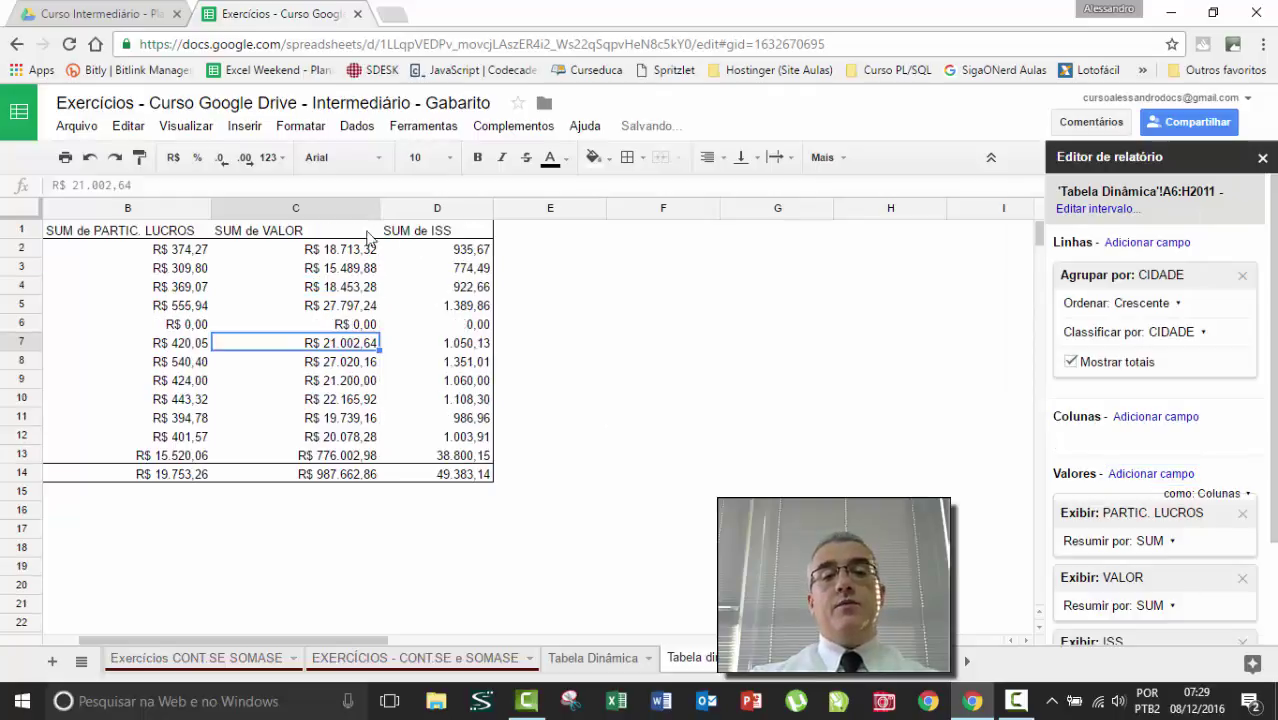
pyautogui.click(267, 511)
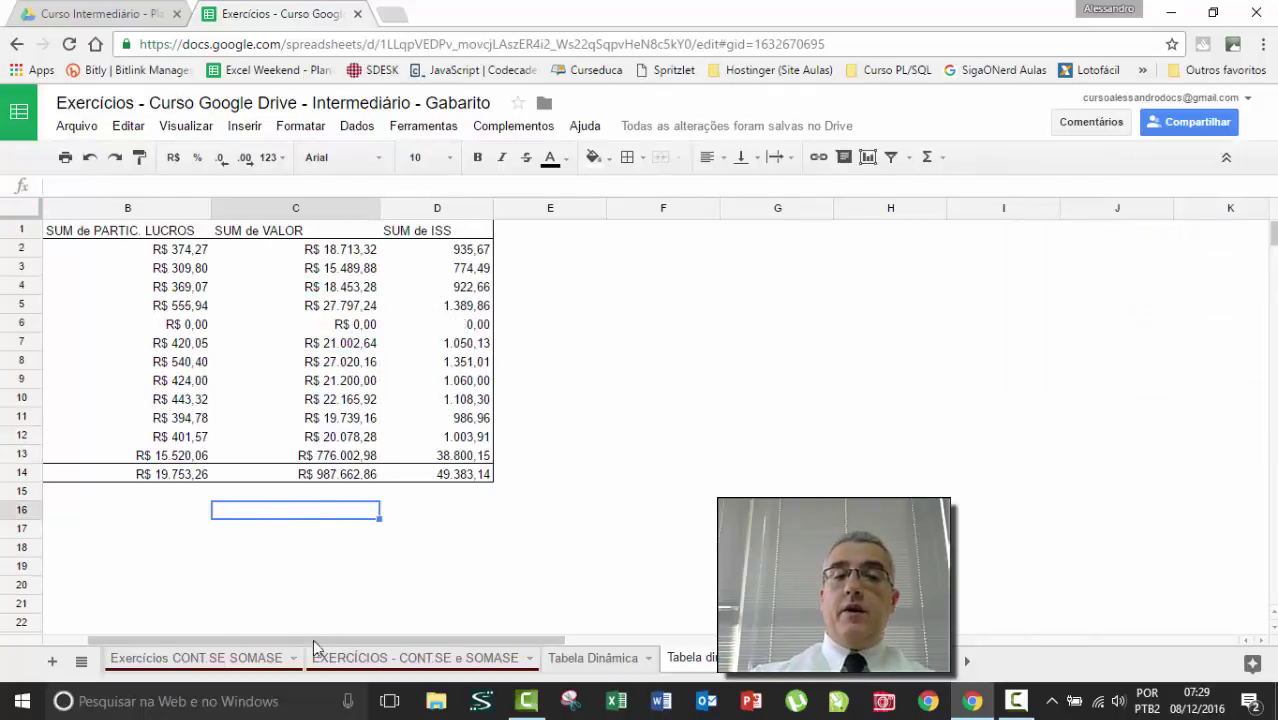
pyautogui.moveTo(313, 639); pyautogui.dragTo(275, 639)
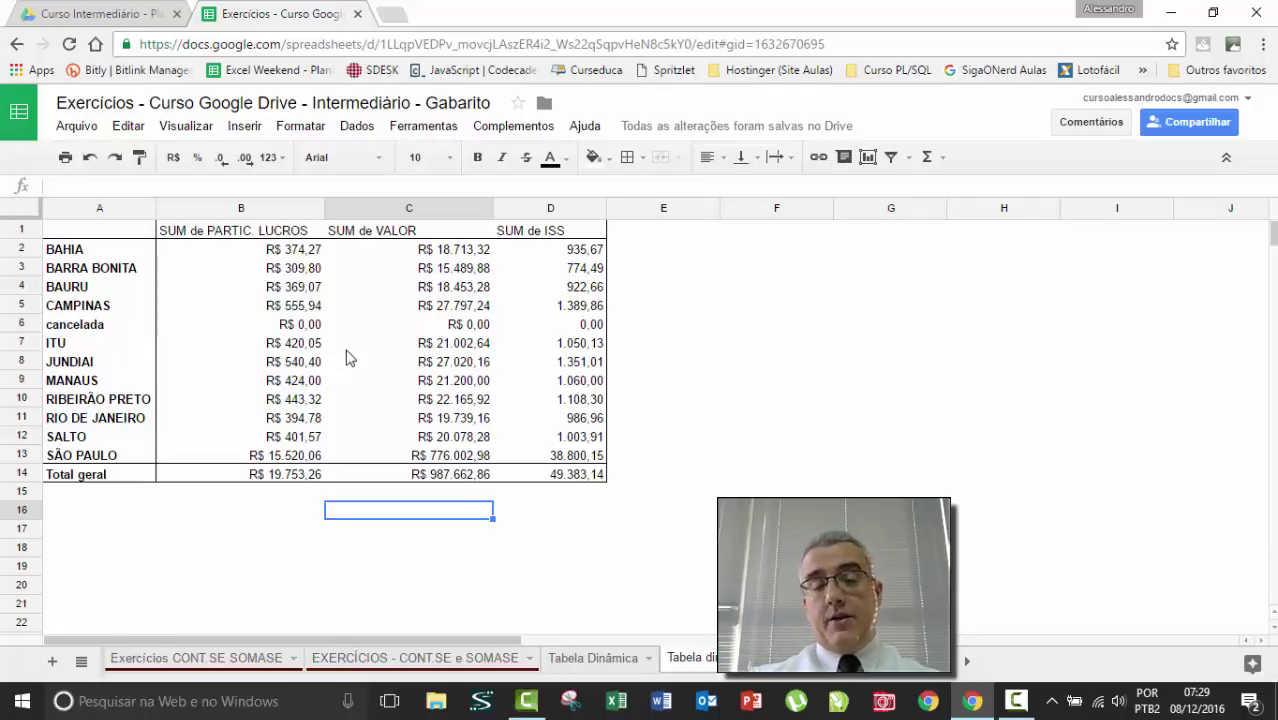
# On the Tabela Dinâmica sheet, insert a column before VENC and enter the header PIS in D6.
pyautogui.click(558, 658)
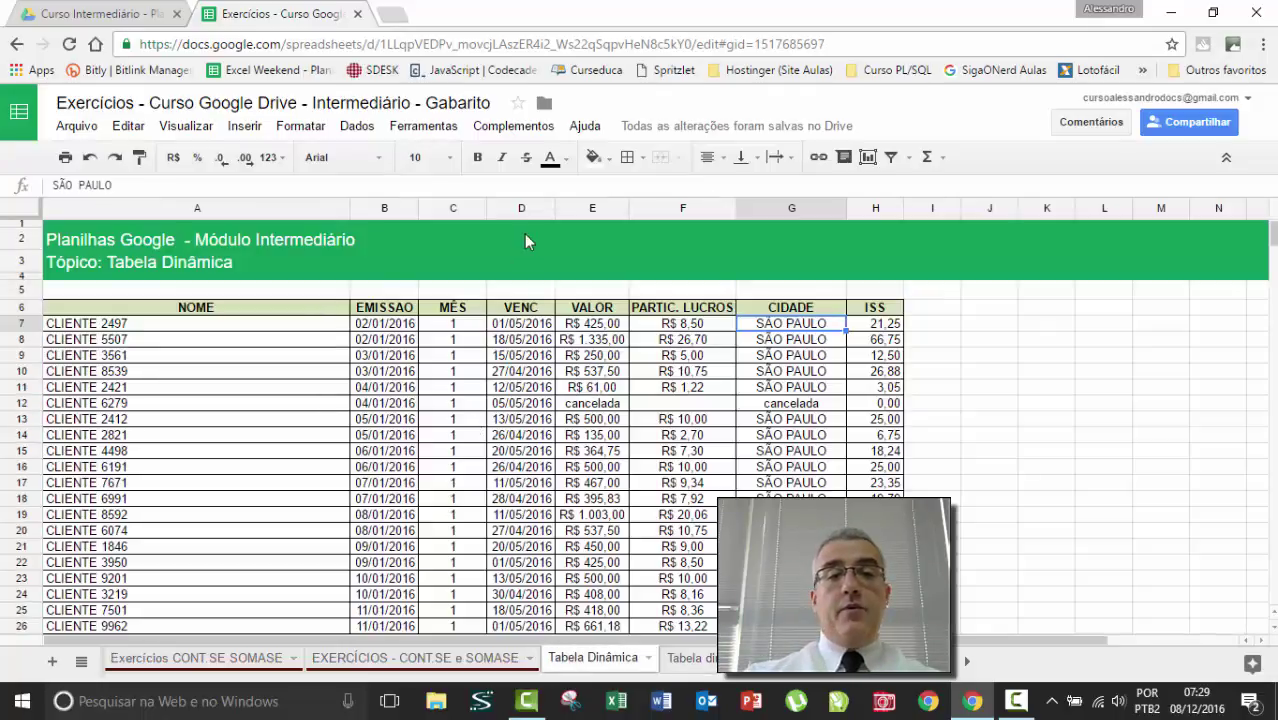
pyautogui.rightClick(526, 210)
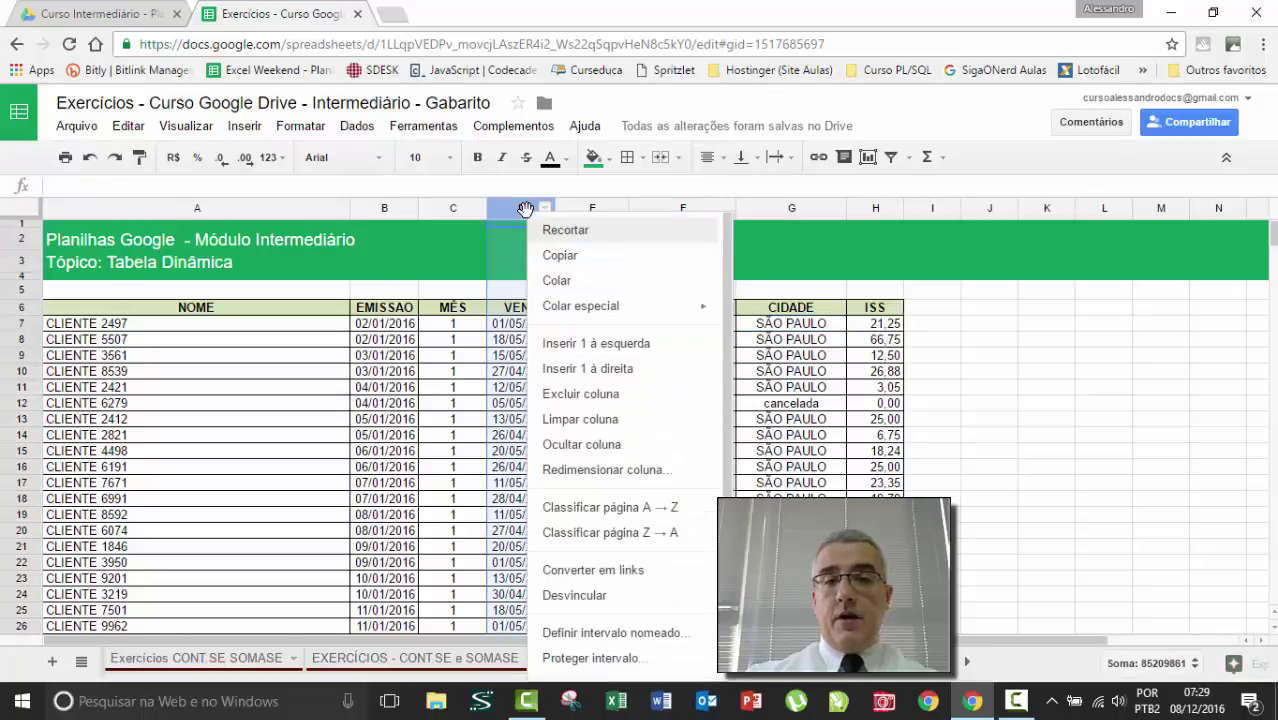
pyautogui.click(600, 345)
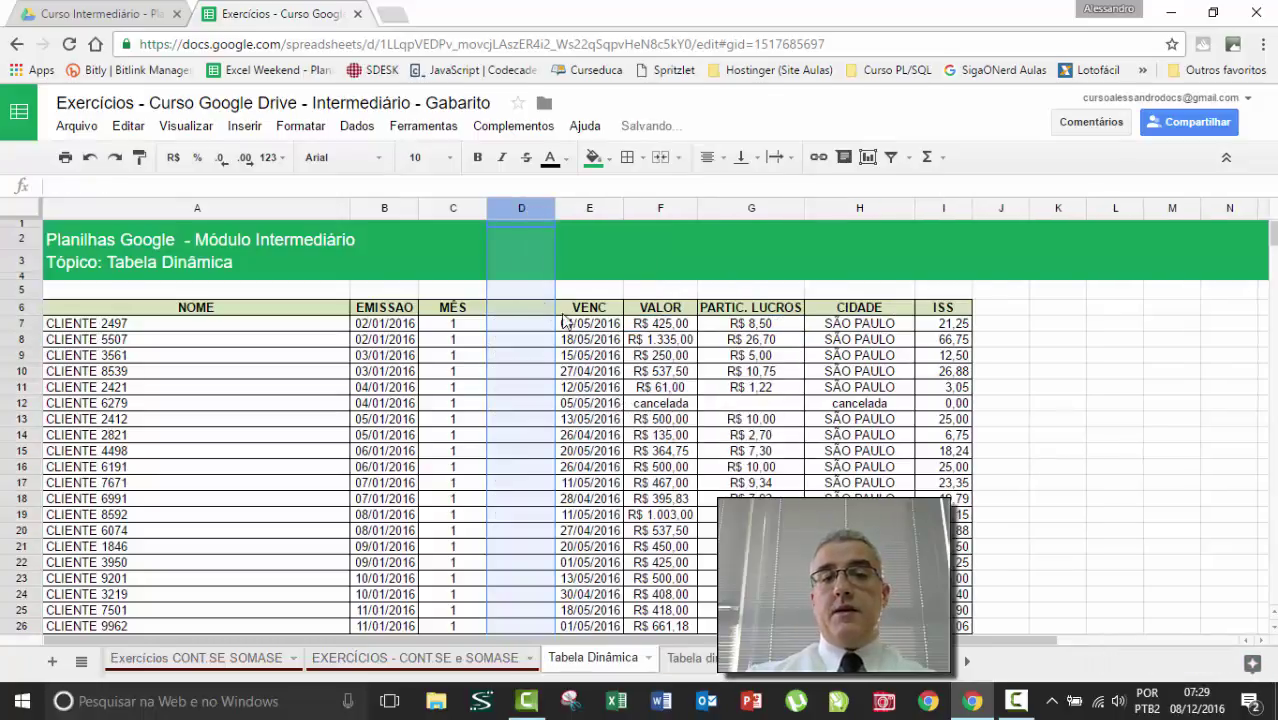
pyautogui.click(522, 308)
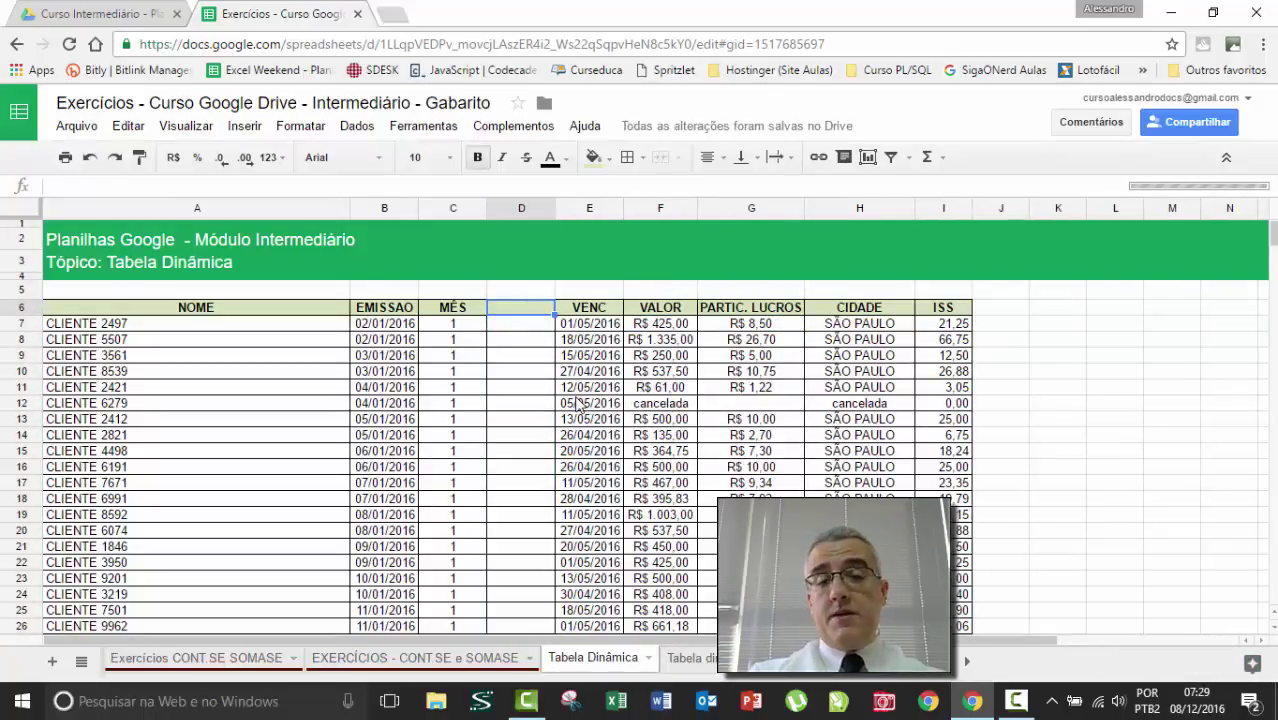
pyautogui.write('pis')
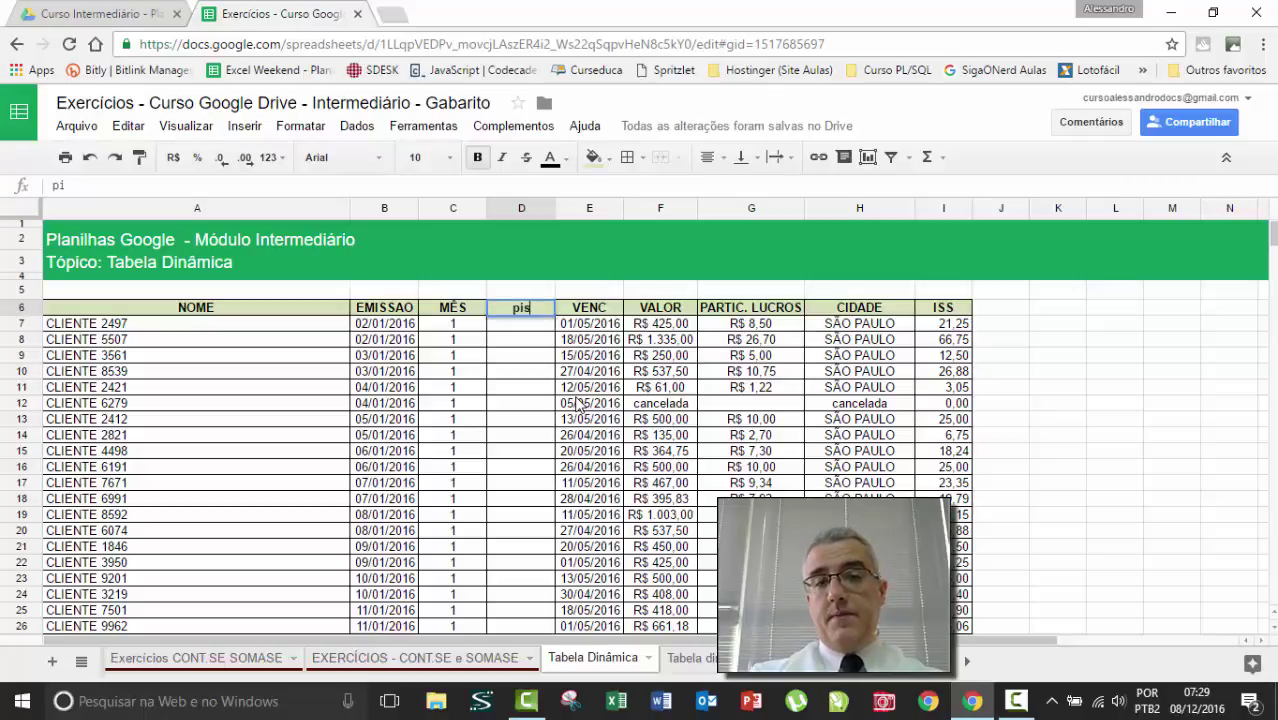
pyautogui.press('BackSpace')
pyautogui.press('BackSpace')
pyautogui.press('BackSpace')
pyautogui.write('PIS')
pyautogui.press('Return')
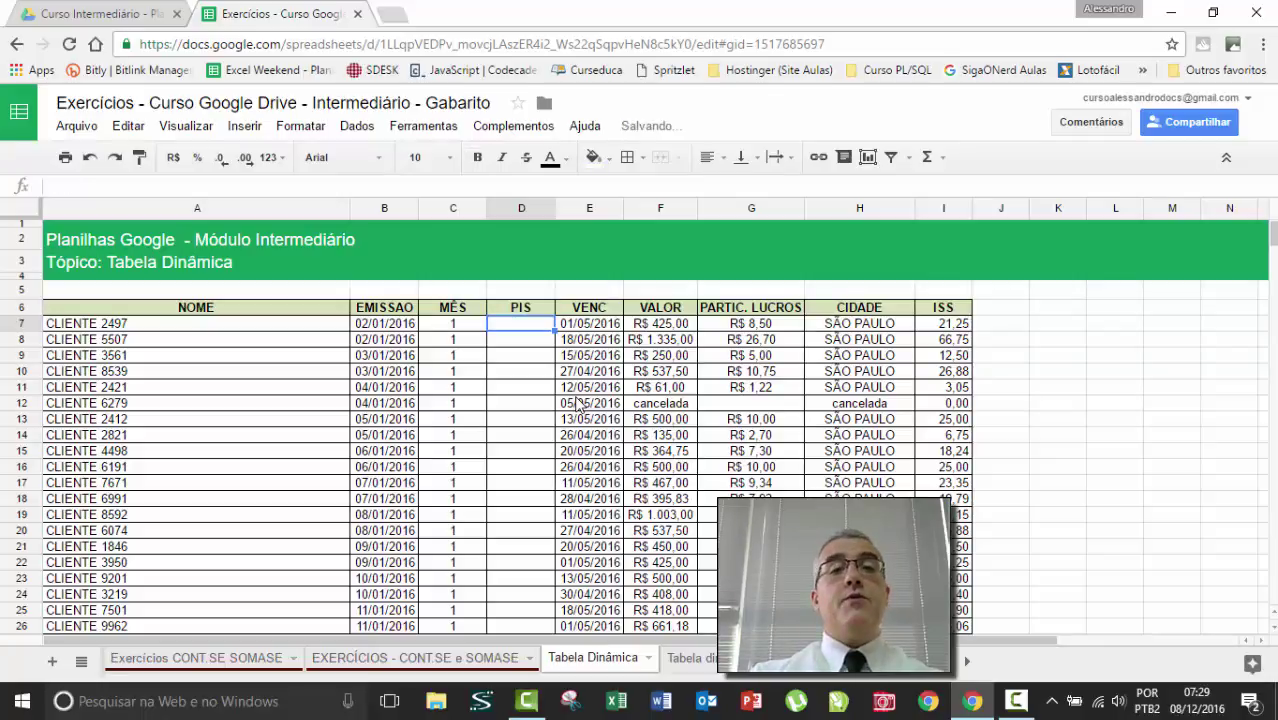
# Calculate the first row's PIS in D7 as 3% of its VALOR with the formula =F7*3%.
pyautogui.write('=F7')
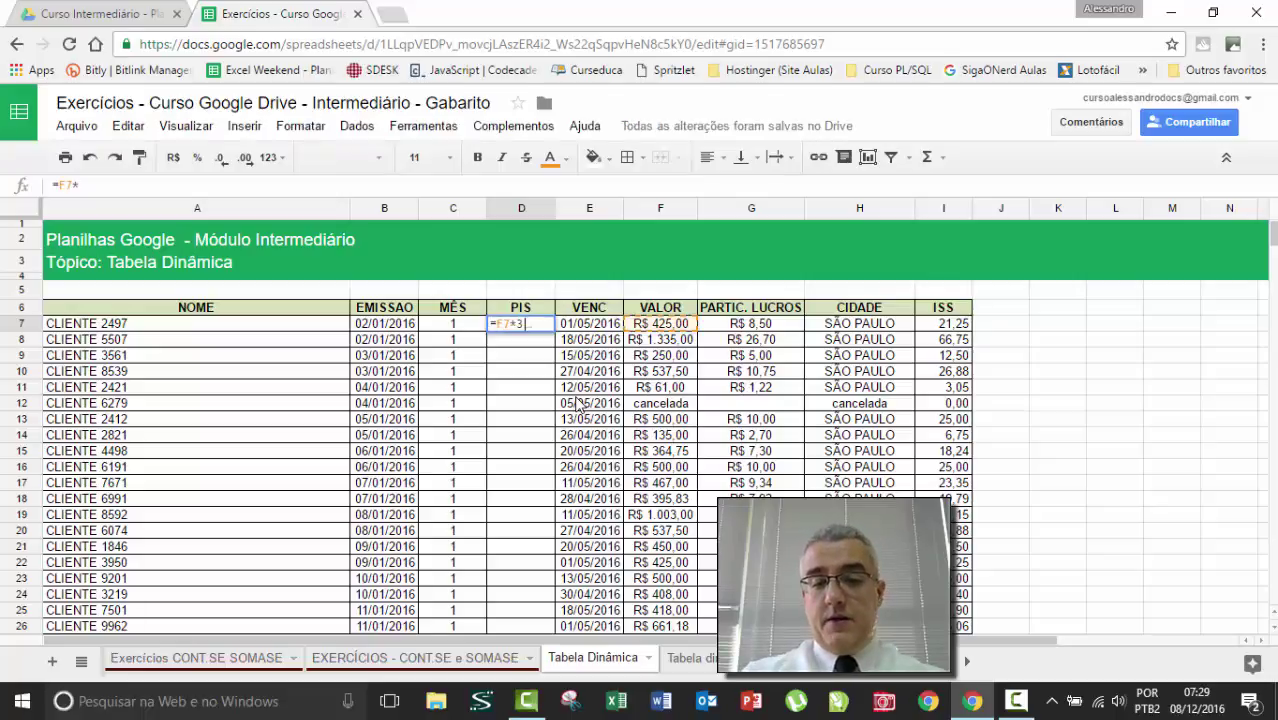
pyautogui.write('*3$')
pyautogui.press('BackSpace')
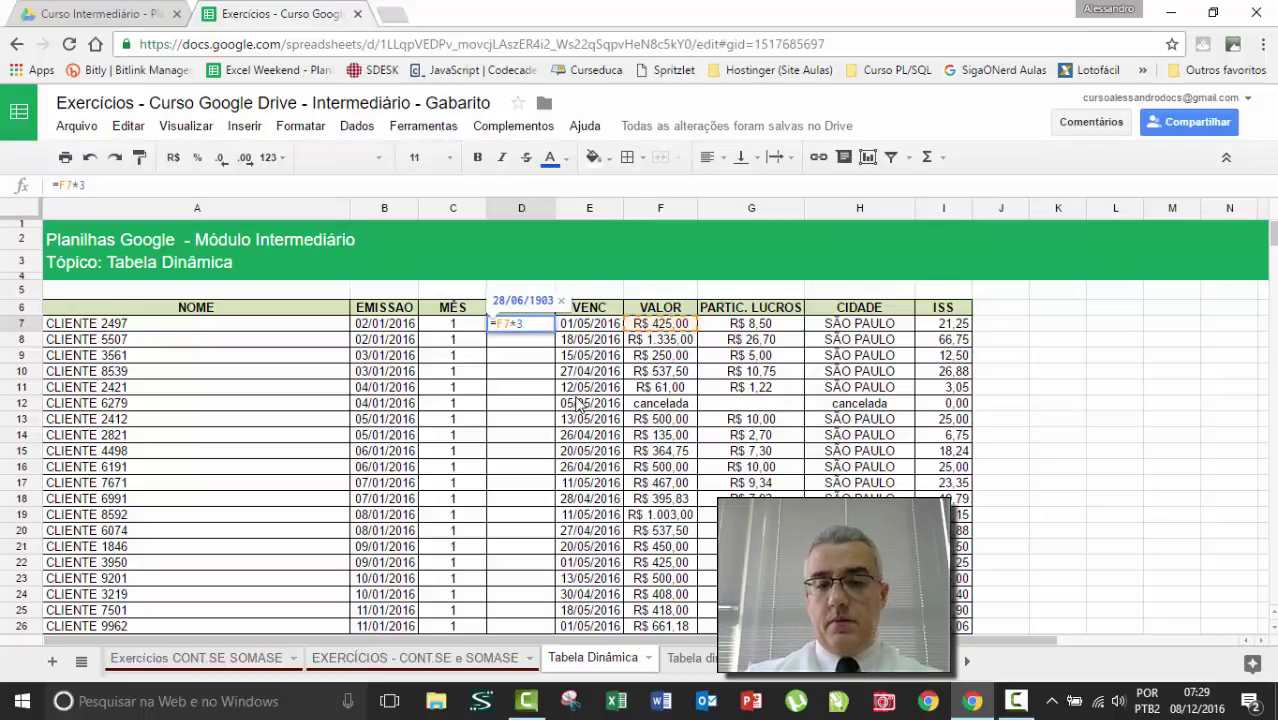
pyautogui.write('%')
pyautogui.press('Return')
pyautogui.click(536, 327)
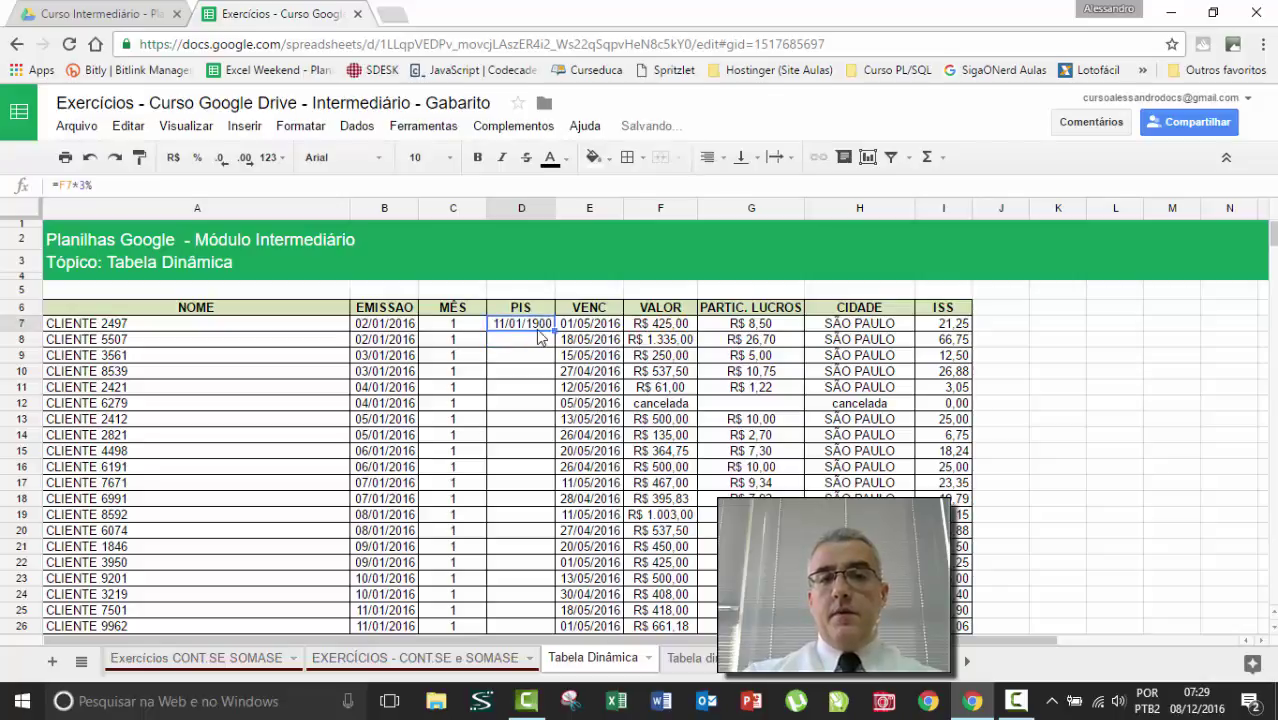
# Format the PIS value in D7 as a plain number.
pyautogui.click(268, 157)
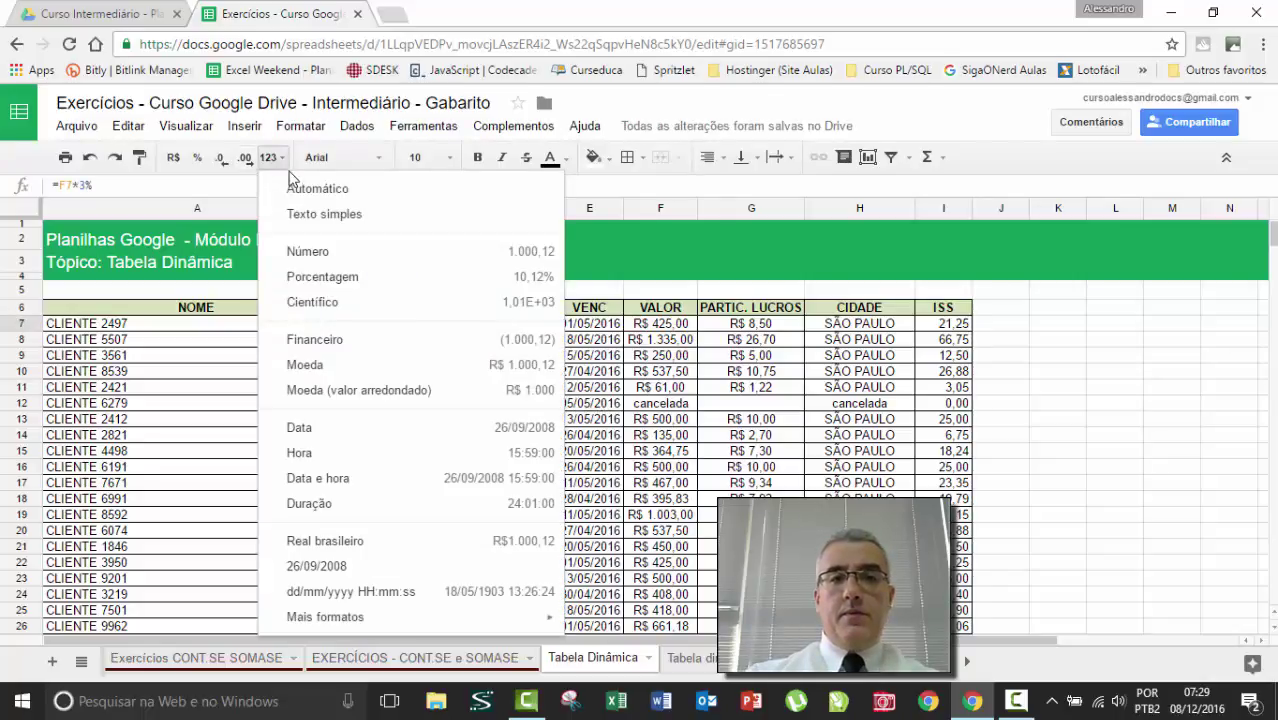
pyautogui.click(308, 251)
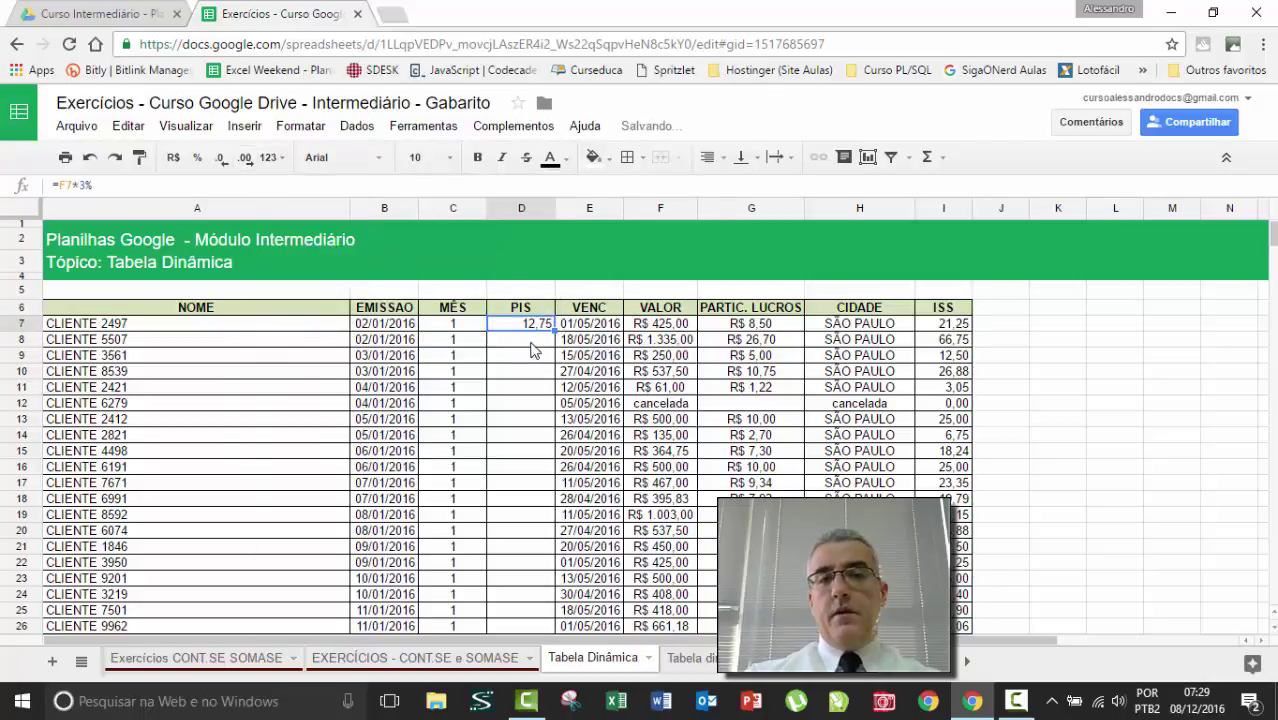
# Copy the PIS formula from D7 down the column through row 2011.
pyautogui.click(478, 403)
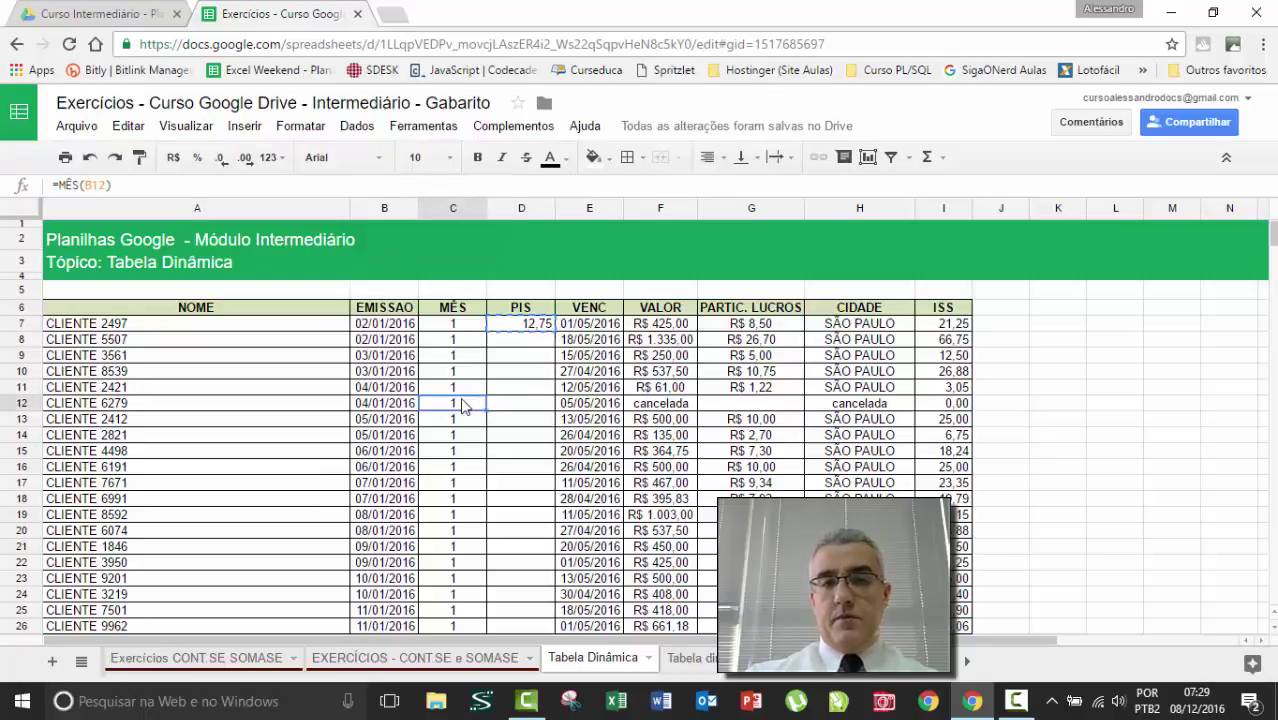
pyautogui.hotkey('ctrl', 'Down')
pyautogui.press('Right')
pyautogui.hotkey('ctrl', 'shift', 'Up')
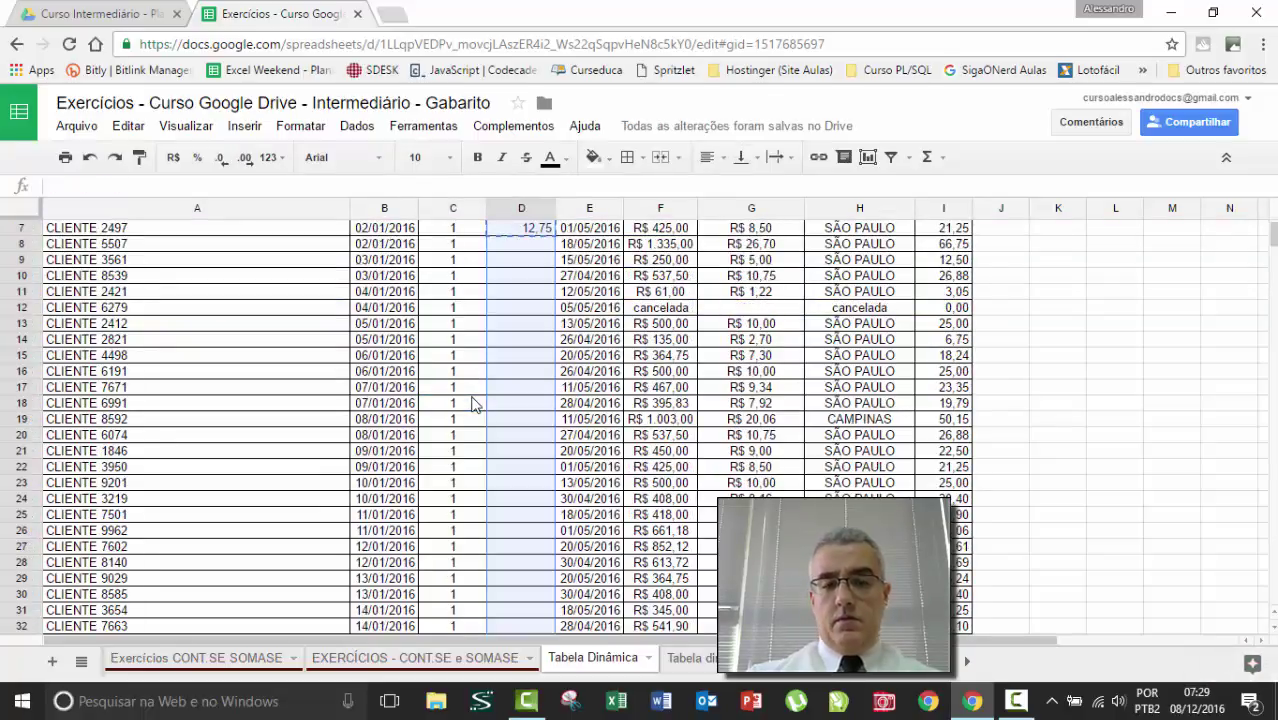
pyautogui.hotkey('ctrl', 'v')
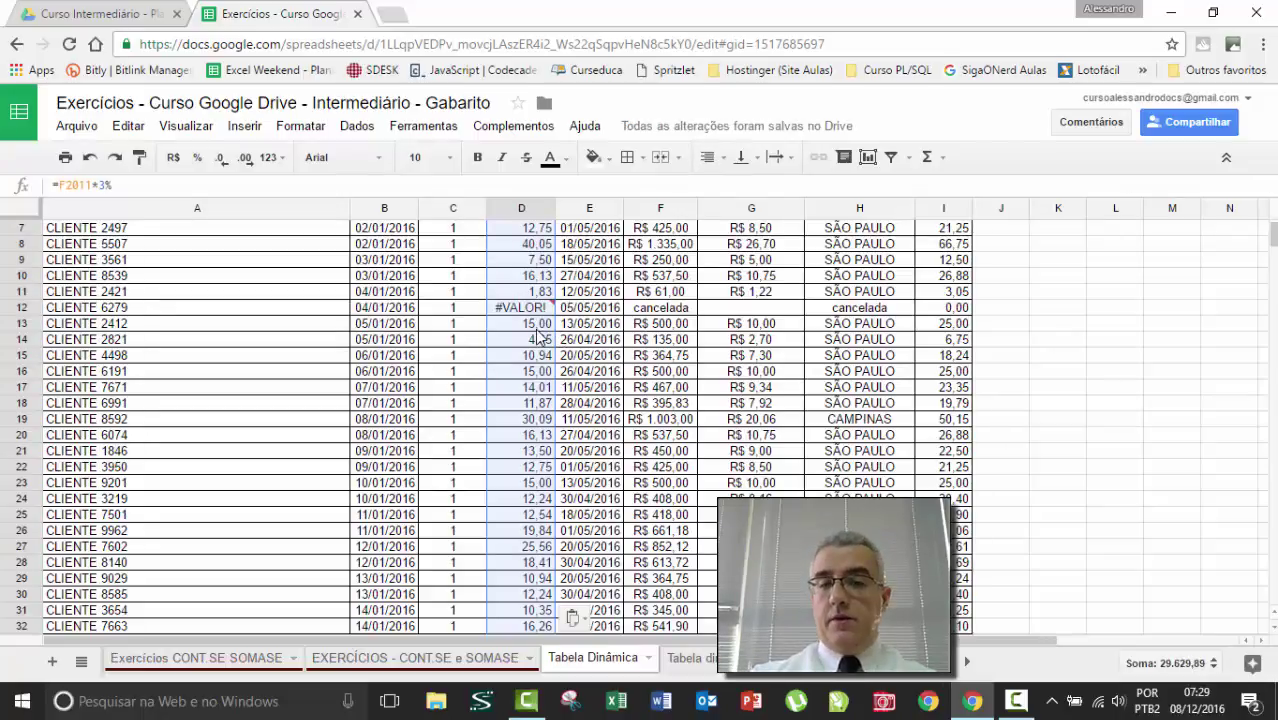
# Wrap the PIS formula in D7 with an error check that returns zero: =SEERRO(F7*3%;0).
pyautogui.hotkey('ctrl', 'Up')
pyautogui.press('F2')
pyautogui.press('Home')
pyautogui.press('Right')
pyautogui.write('$')
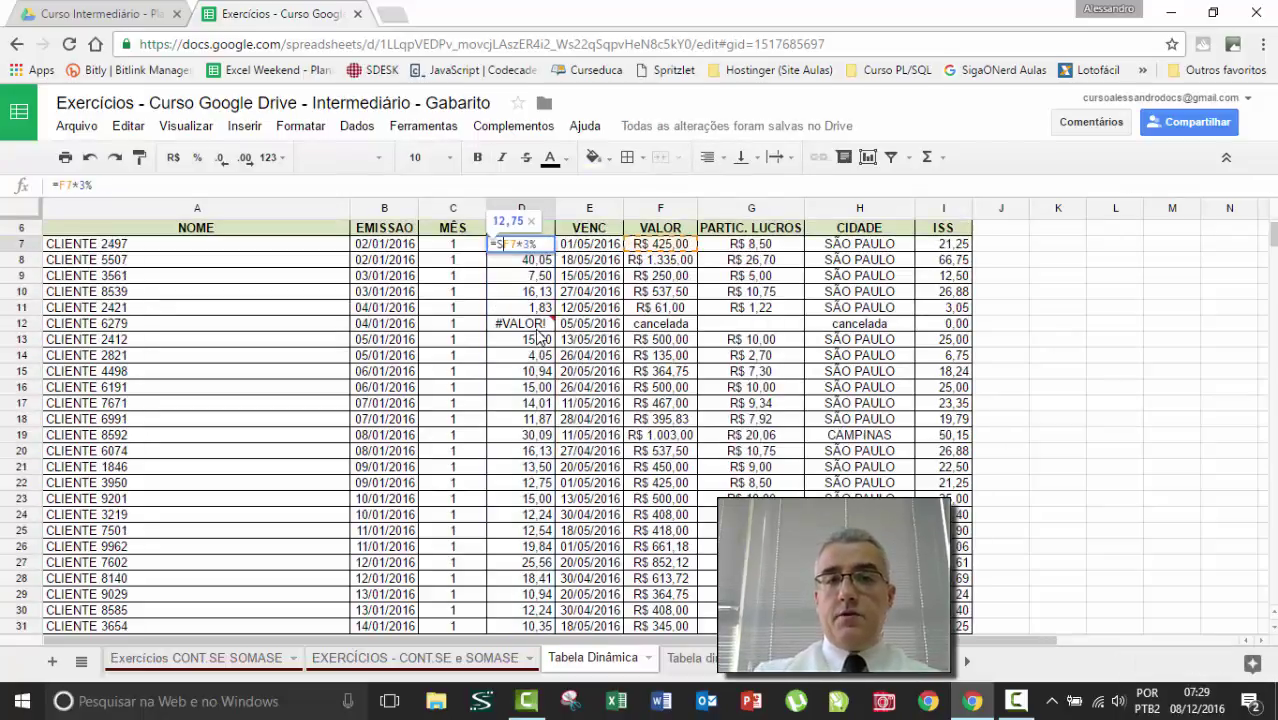
pyautogui.write('EERRO(')
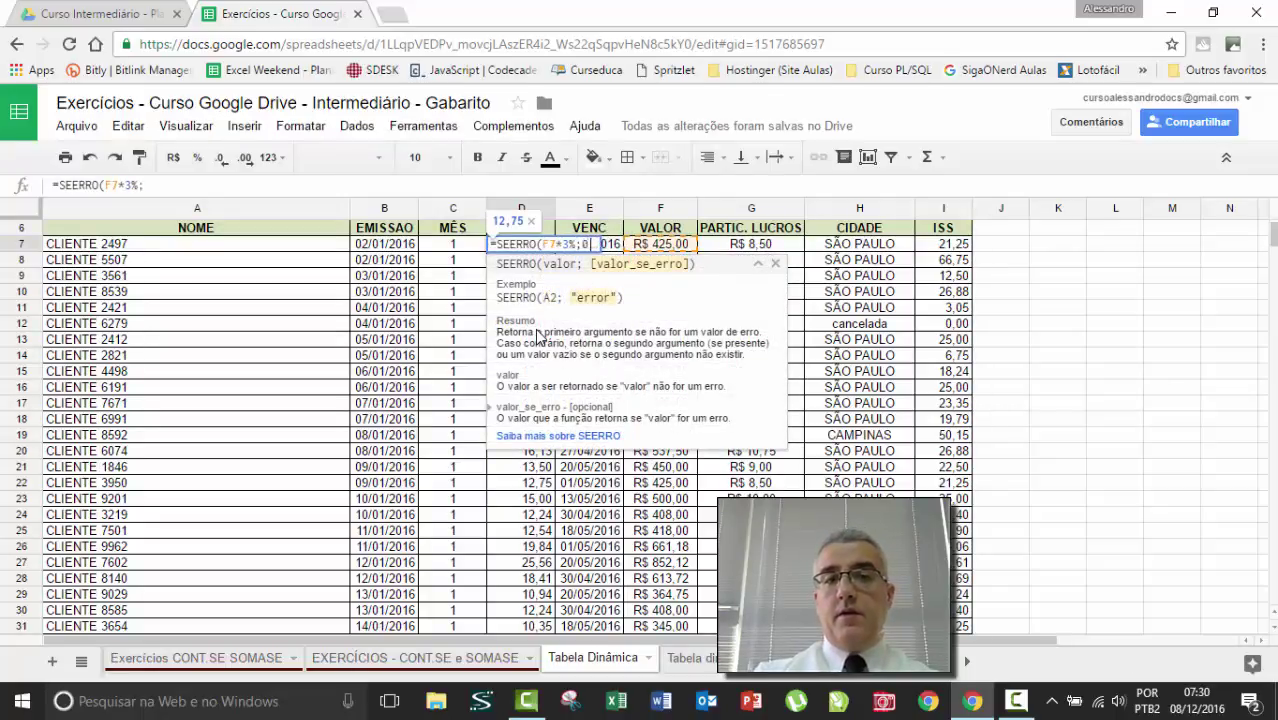
pyautogui.write('"")')
pyautogui.press('Return')
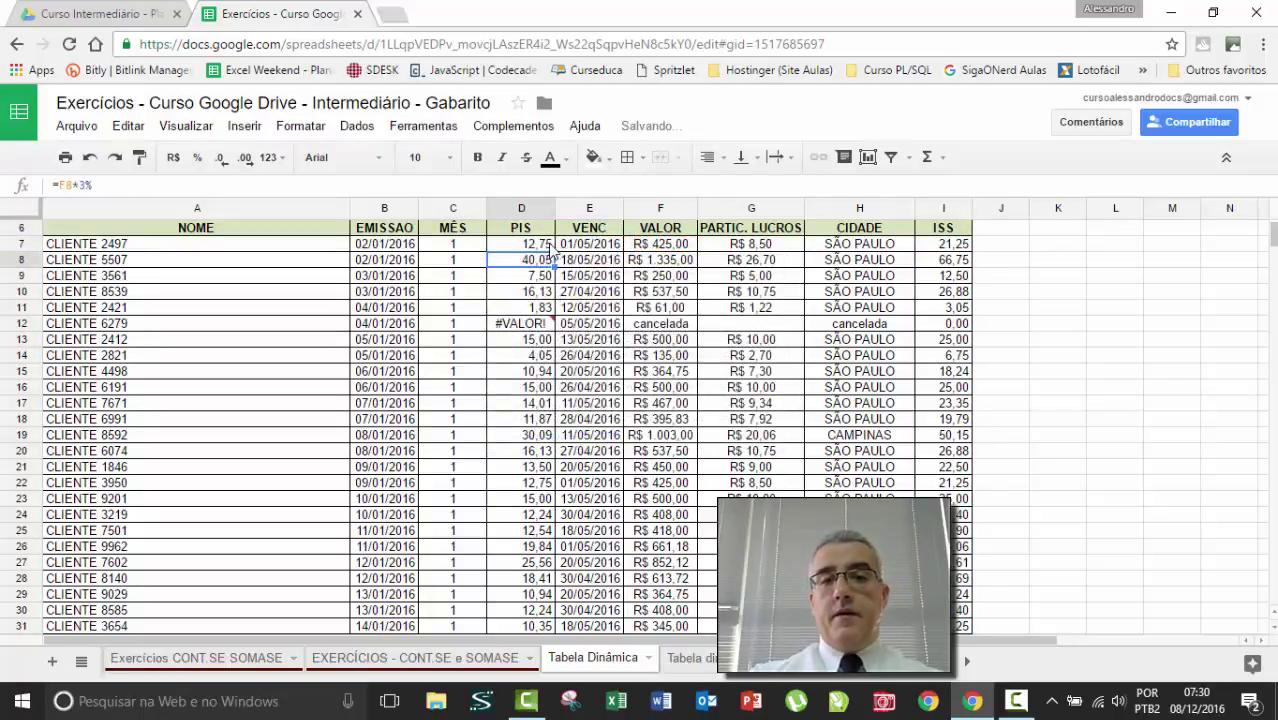
# Fill the SEERRO formula from D7 down the whole PIS column.
pyautogui.click(548, 246)
pyautogui.doubleClick(553, 250)
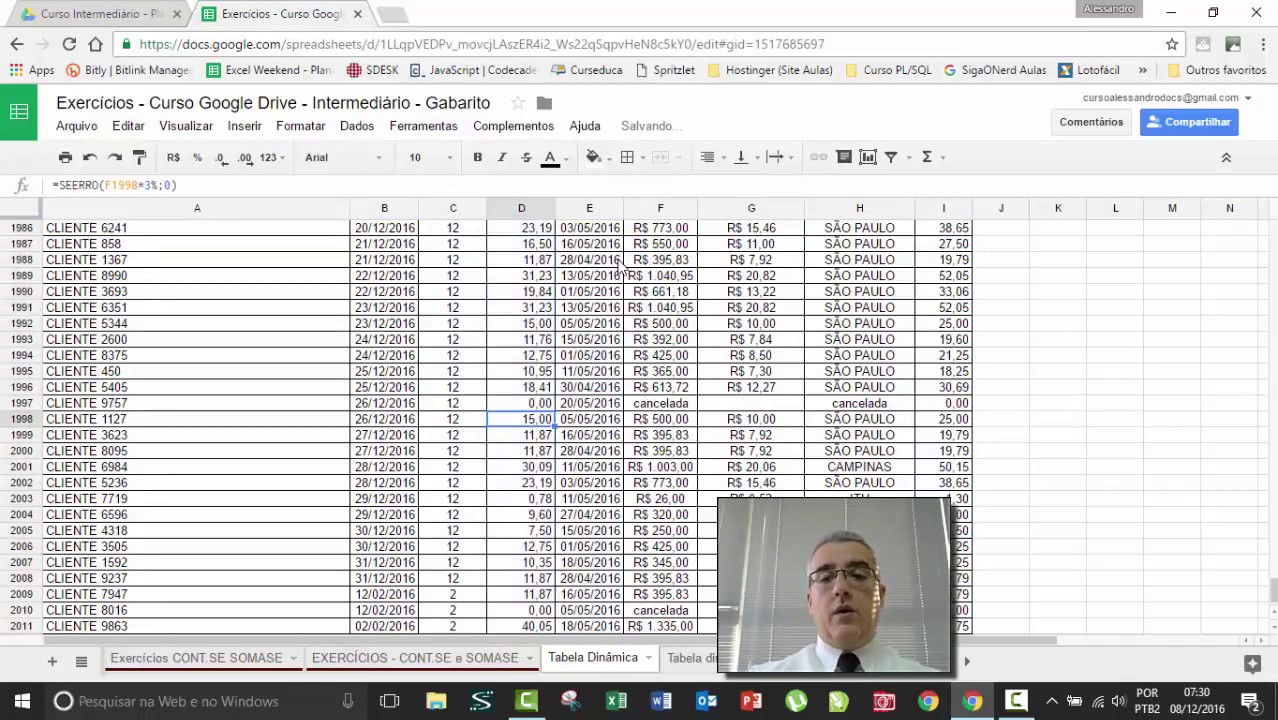
pyautogui.hotkey('ctrl', 'Up')
pyautogui.press('Down')
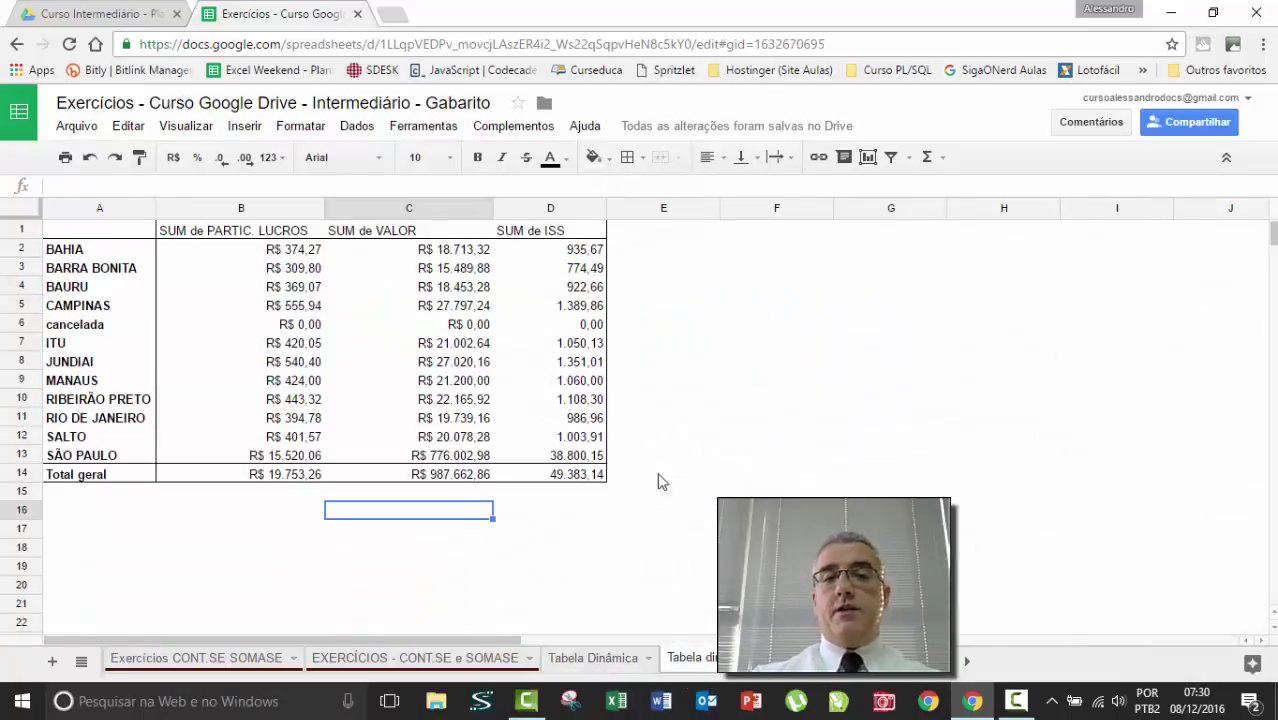
# On the pivot table sheet, add PIS as another value field summarised by SUM and review the table.
pyautogui.click(512, 346)
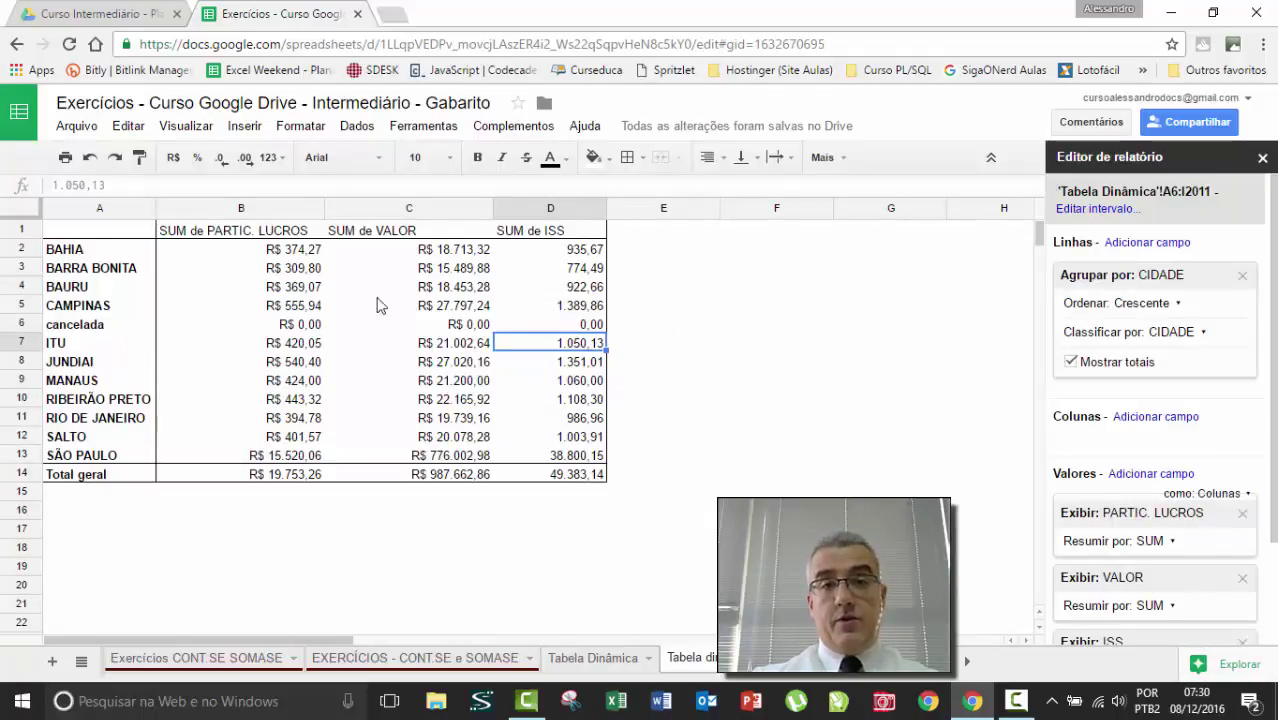
pyautogui.click(1158, 476)
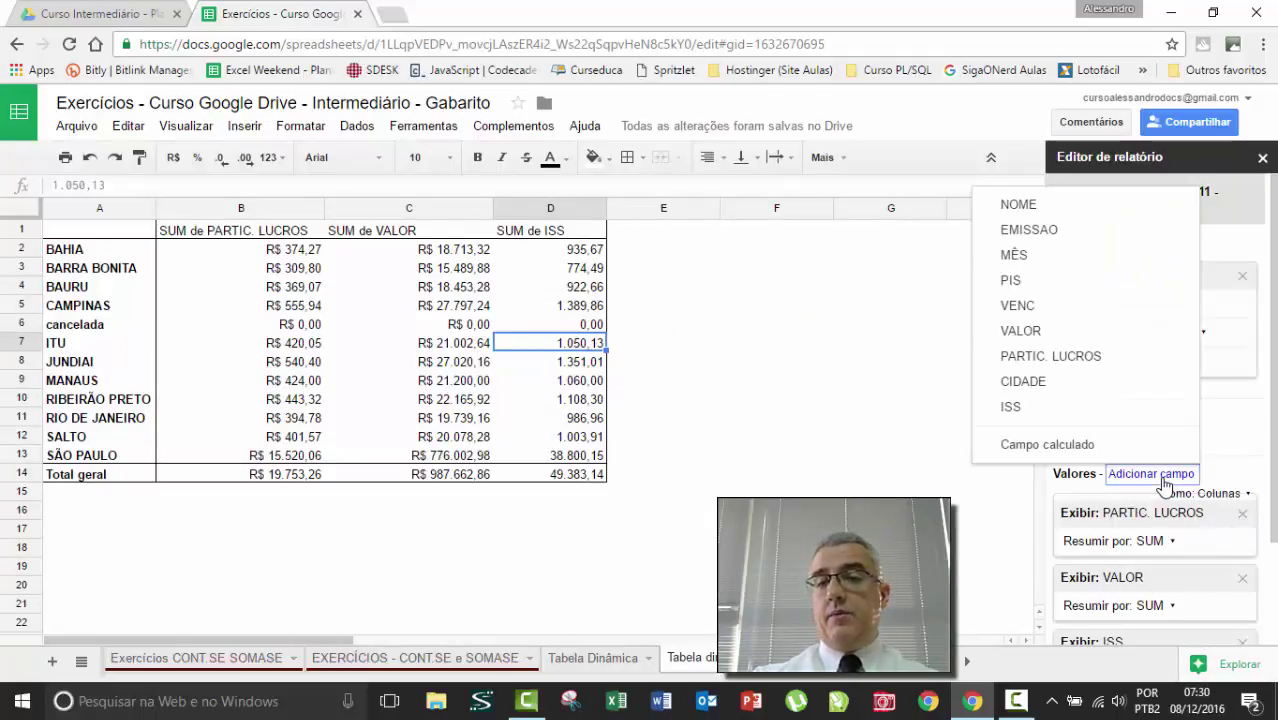
pyautogui.click(1021, 284)
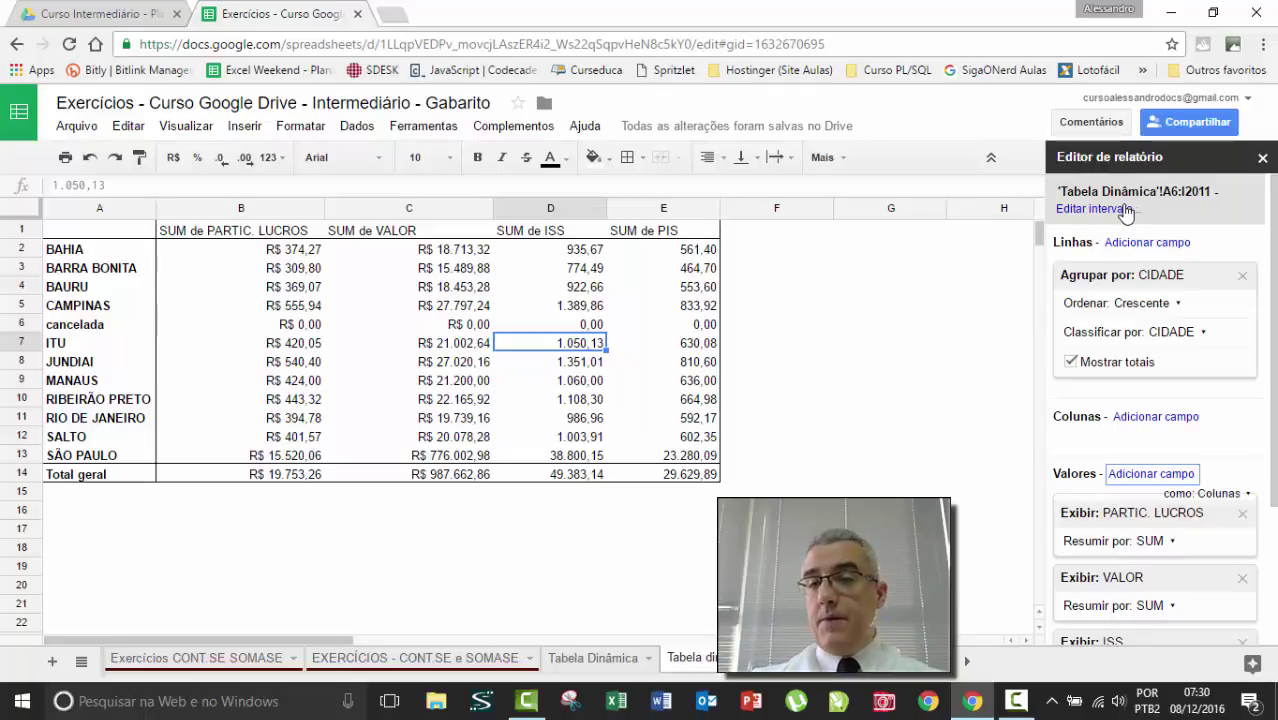
pyautogui.click(751, 327)
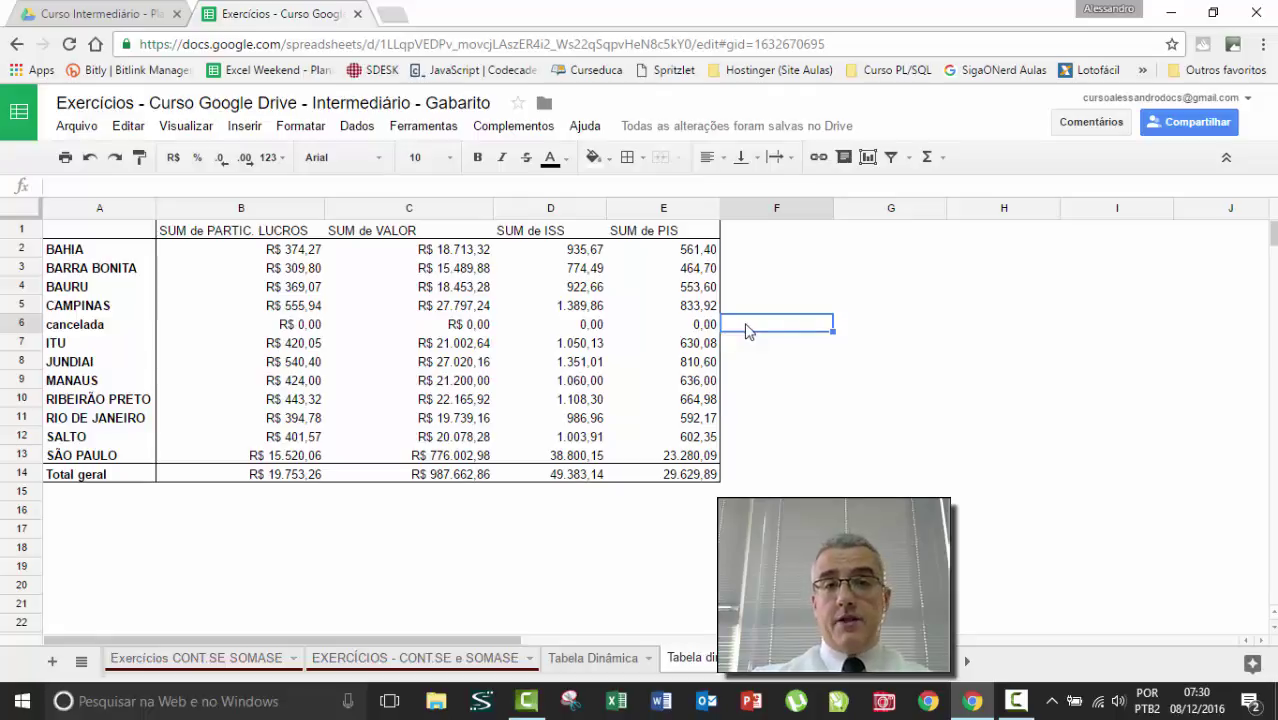
pyautogui.click(813, 386)
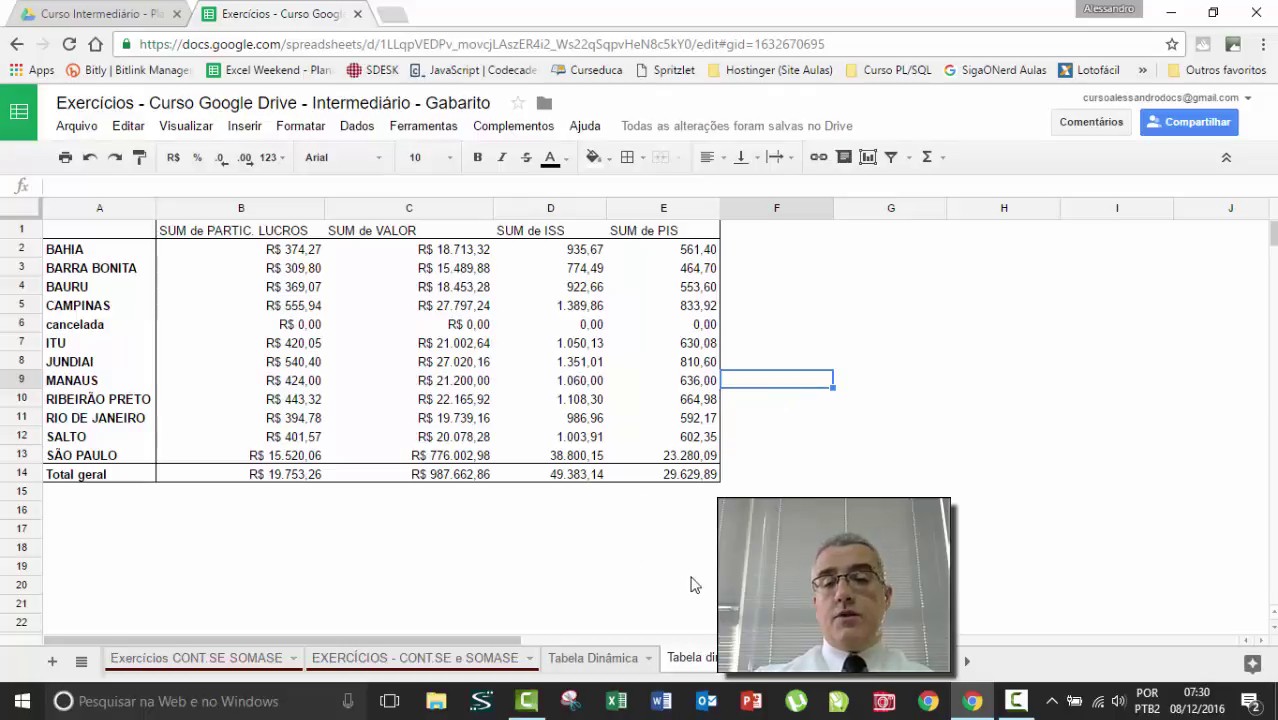
# Mark the Tabela Dinâmica sheet with a dark maroon tab colour.
pyautogui.click(604, 660)
pyautogui.rightClick(604, 665)
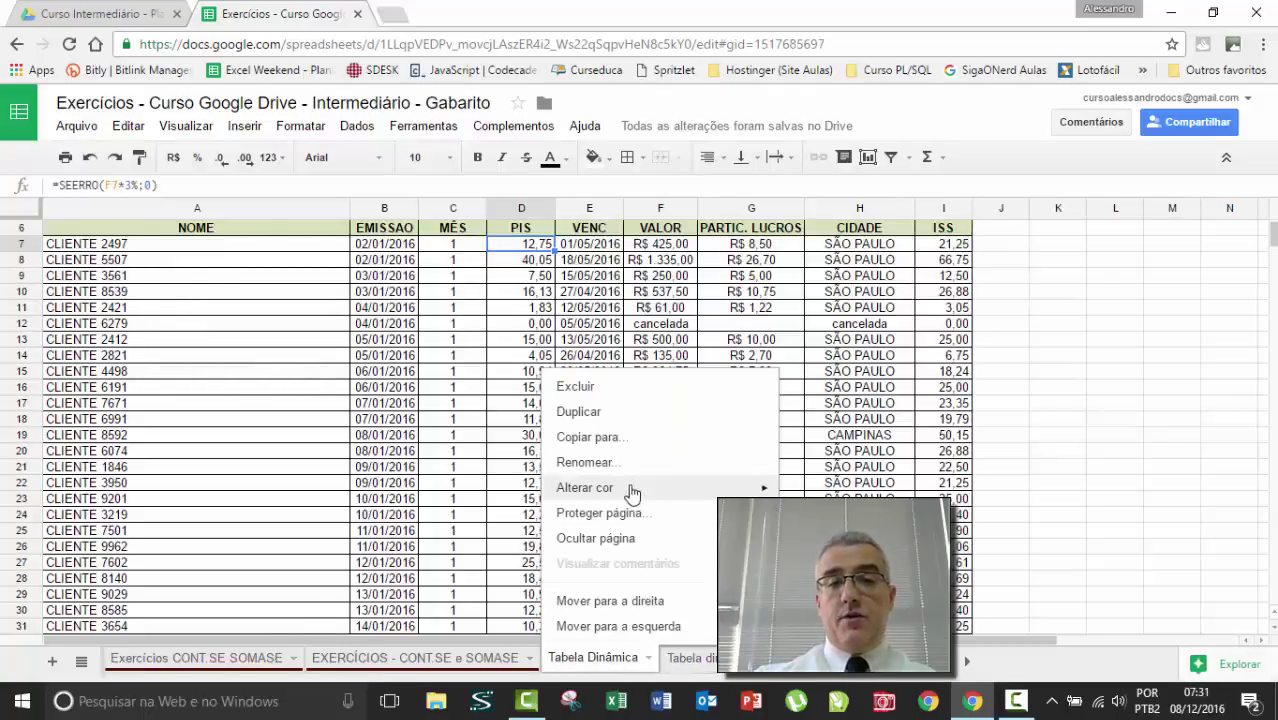
pyautogui.moveTo(662, 488)
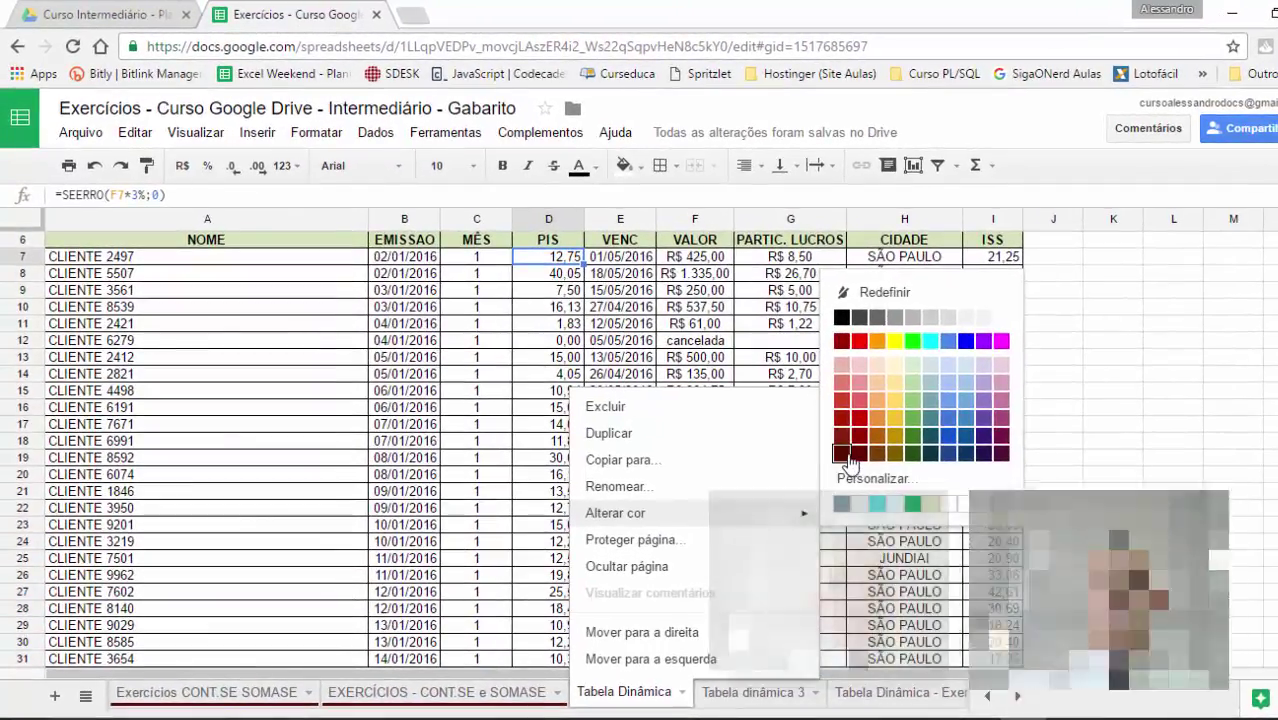
pyautogui.click(846, 452)
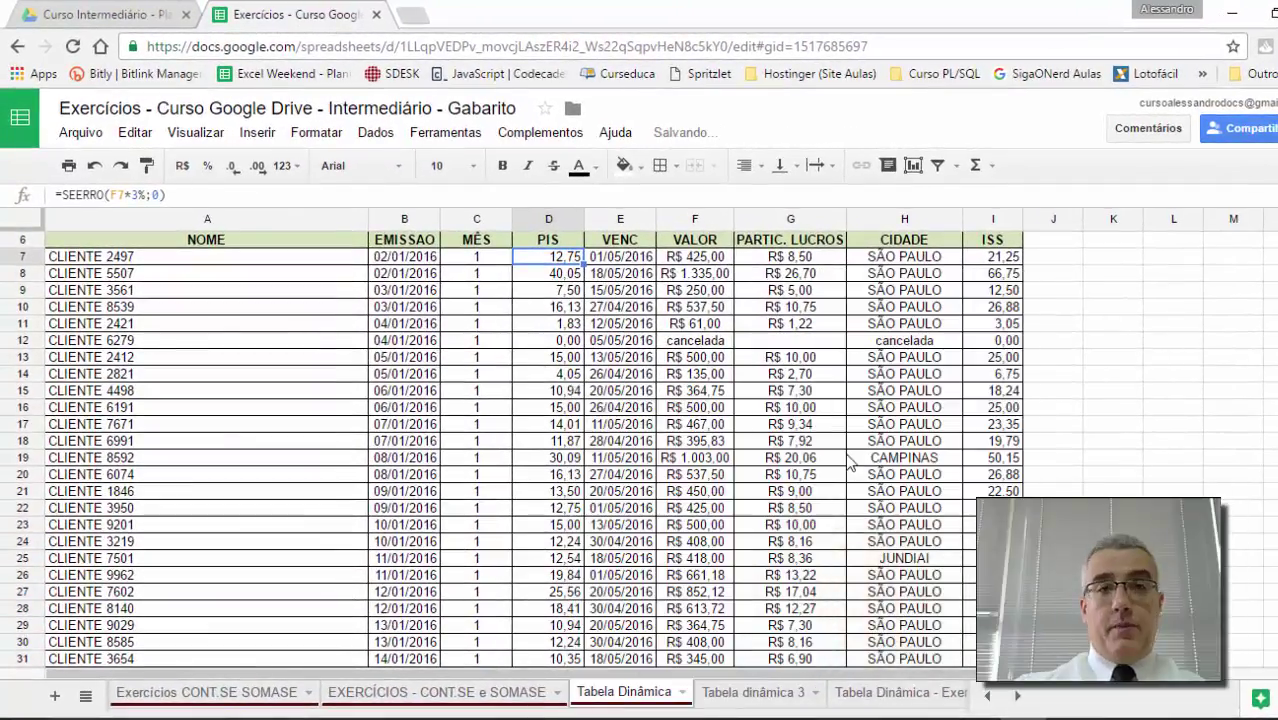
pyautogui.click(262, 342)
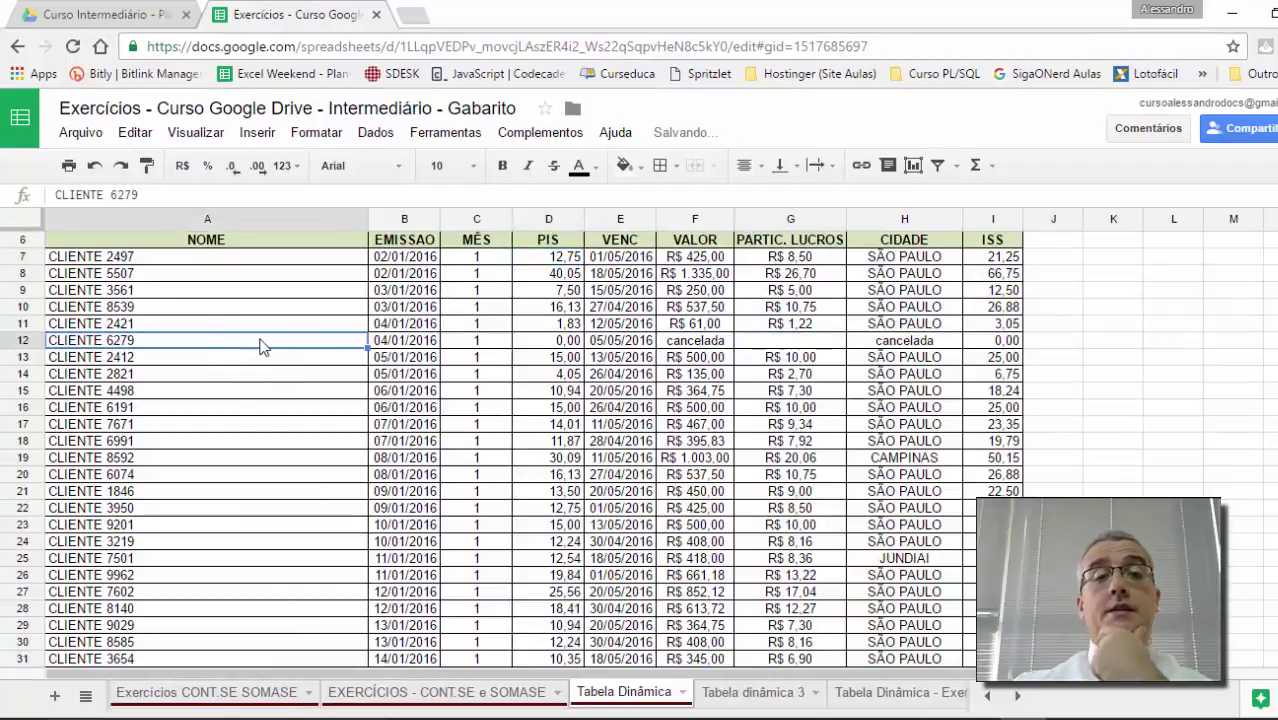
pyautogui.click(362, 327)
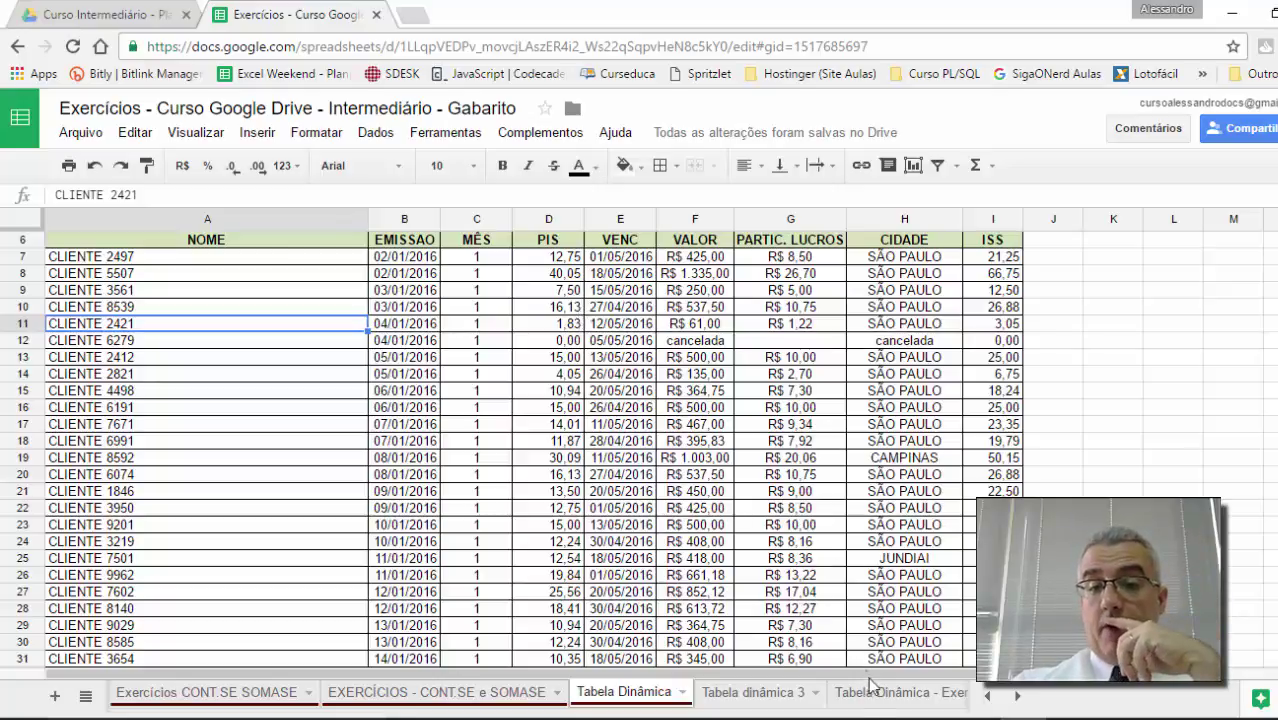
# Give the Tabela dinâmica 3 sheet the same dark maroon tab colour.
pyautogui.rightClick(795, 706)
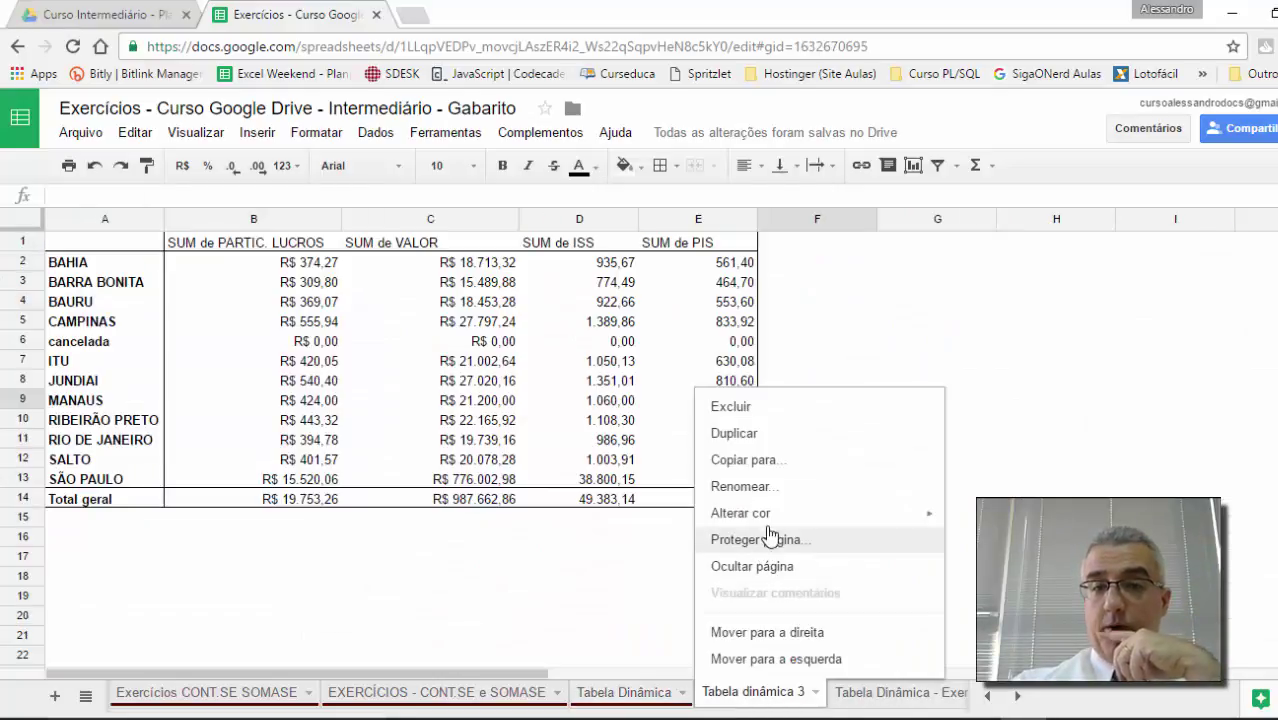
pyautogui.moveTo(870, 517)
pyautogui.click(966, 453)
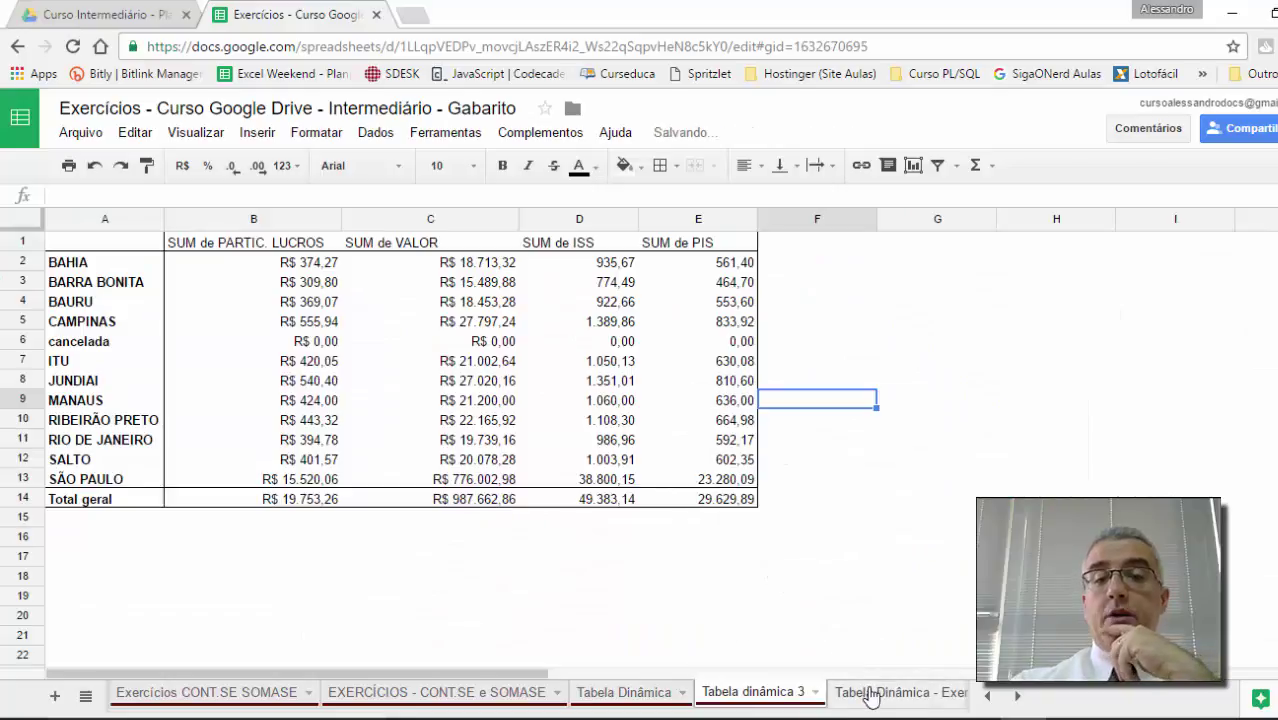
# Open the Tabela Dinâmica - Exercícios sheet to read its exercise questions and student data.
pyautogui.click(865, 692)
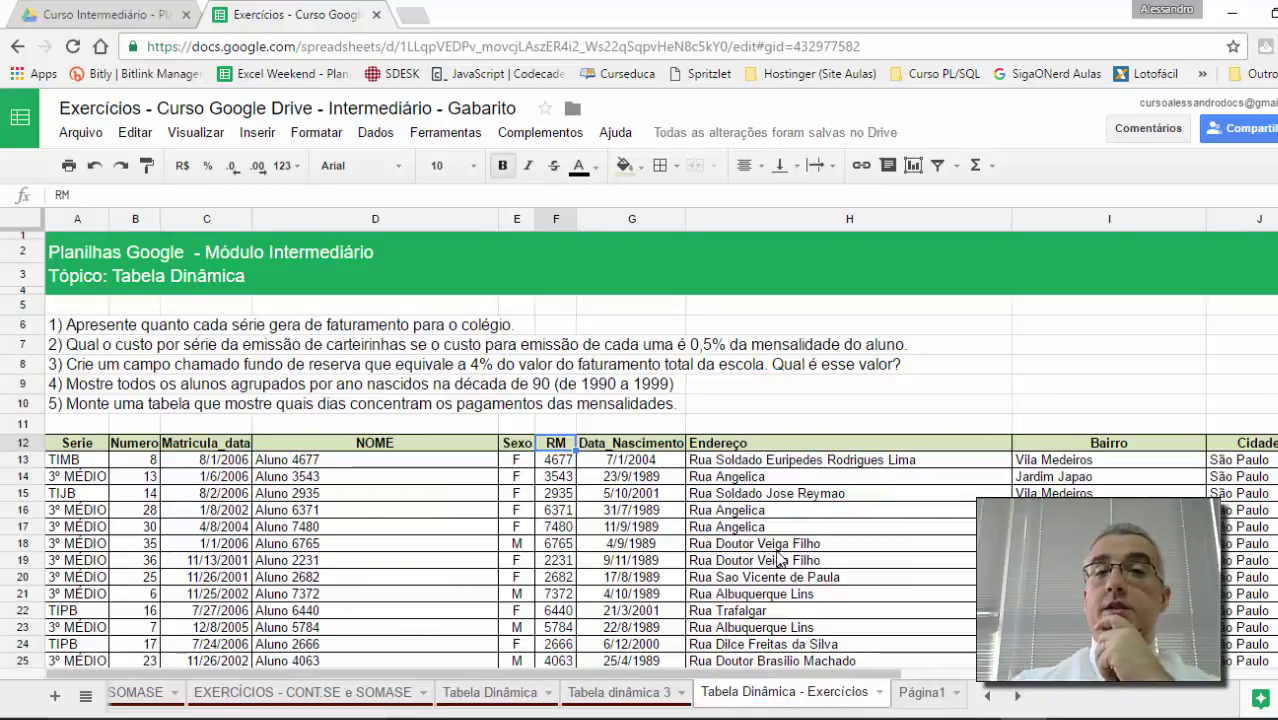
pyautogui.click(555, 494)
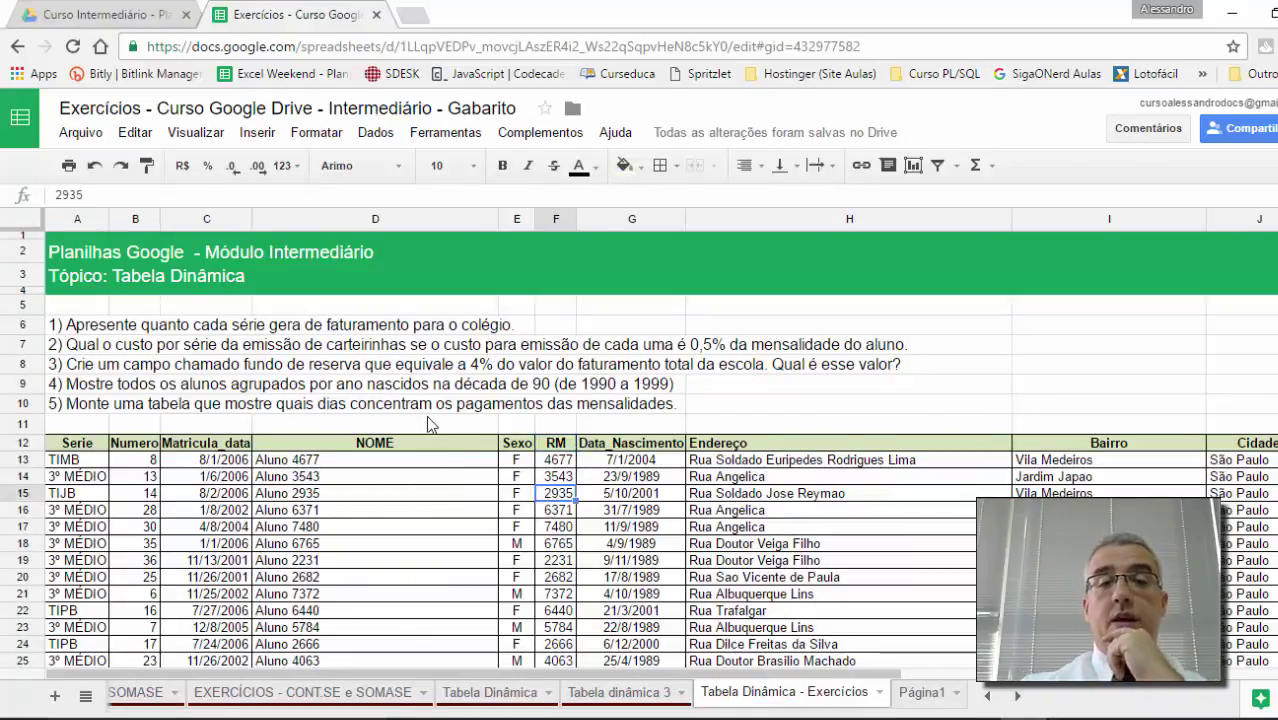